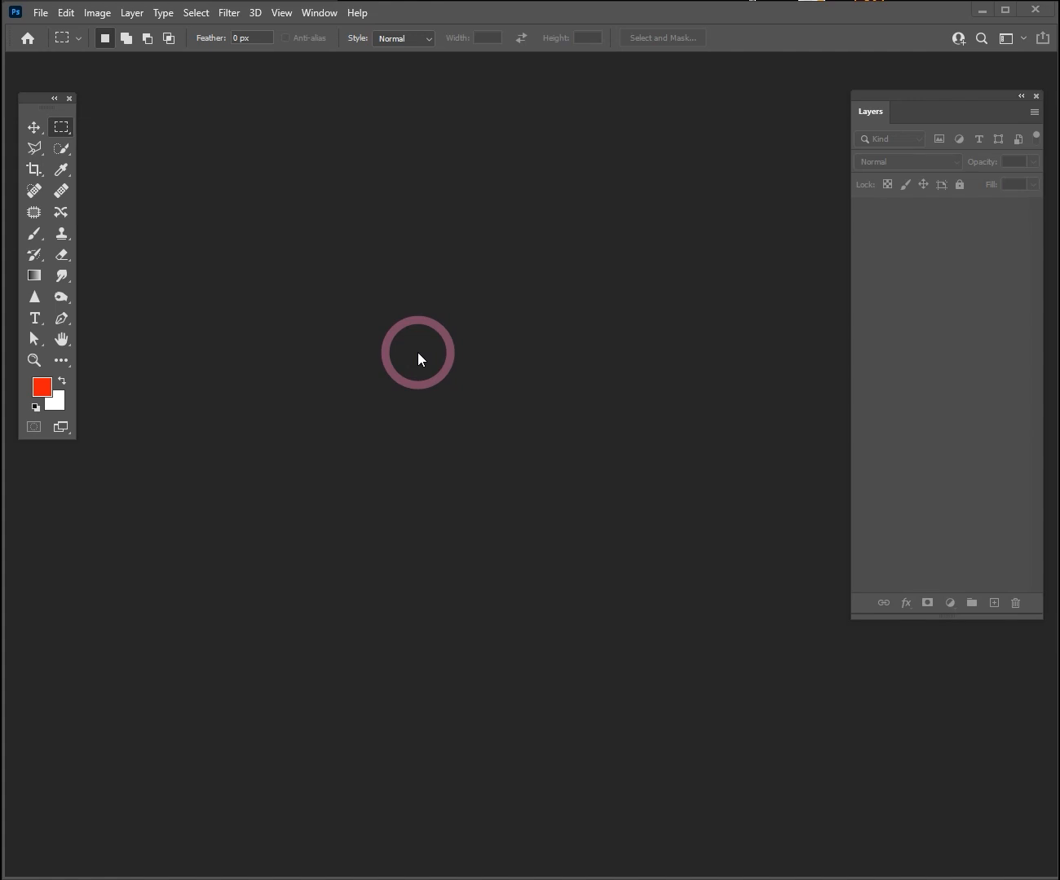
Open the image 신발 from the 샘플사진 folder
double_click(365, 276)
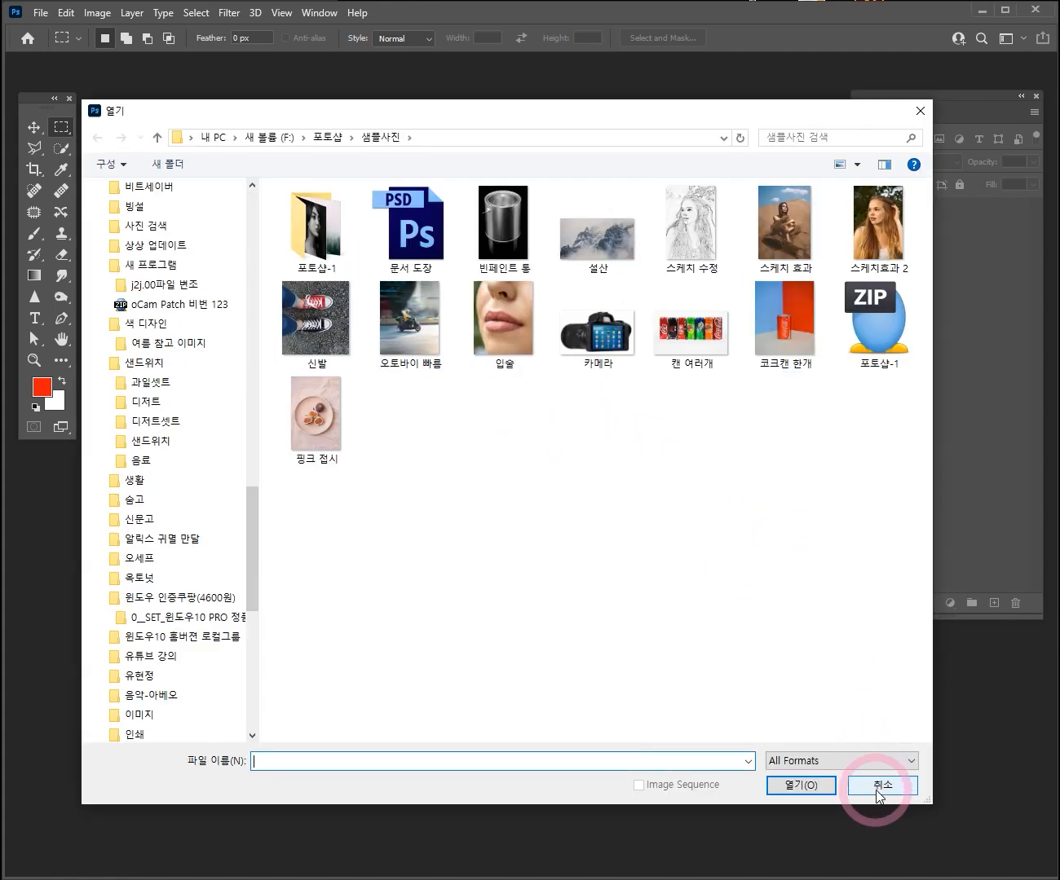
left_click(880, 792)
key("ctrl+o")
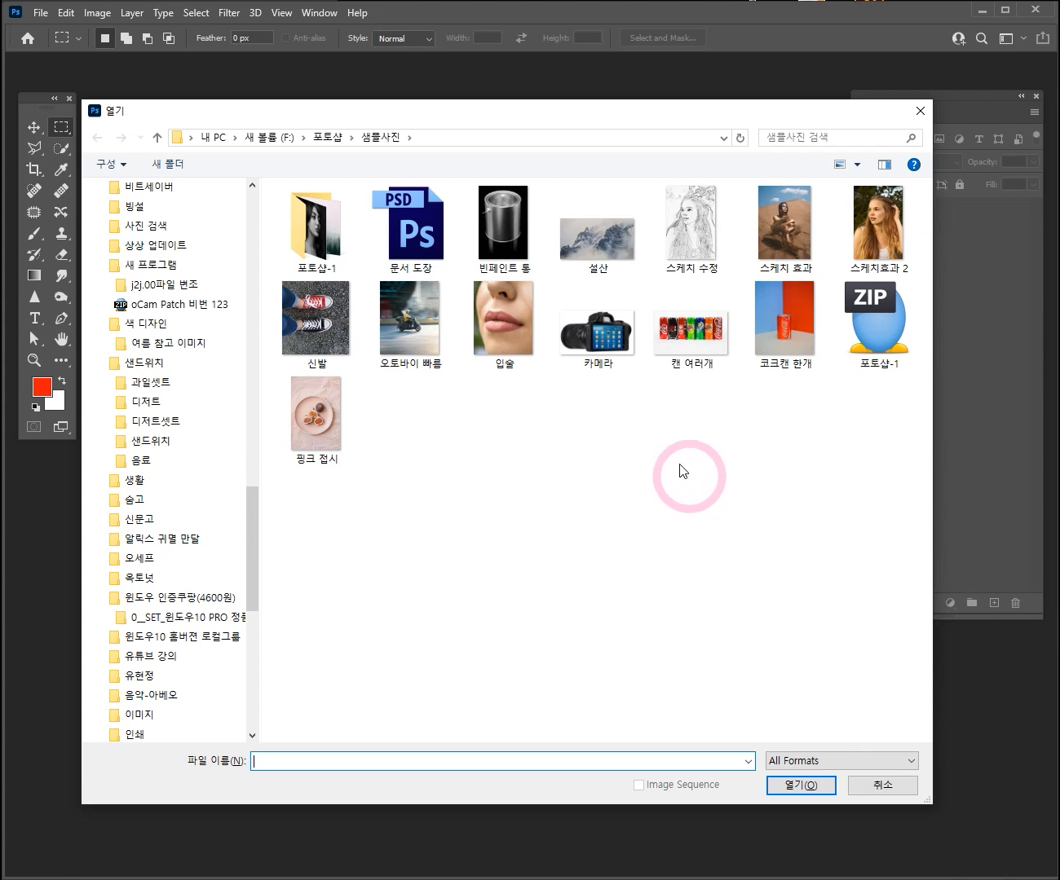
left_click(308, 343)
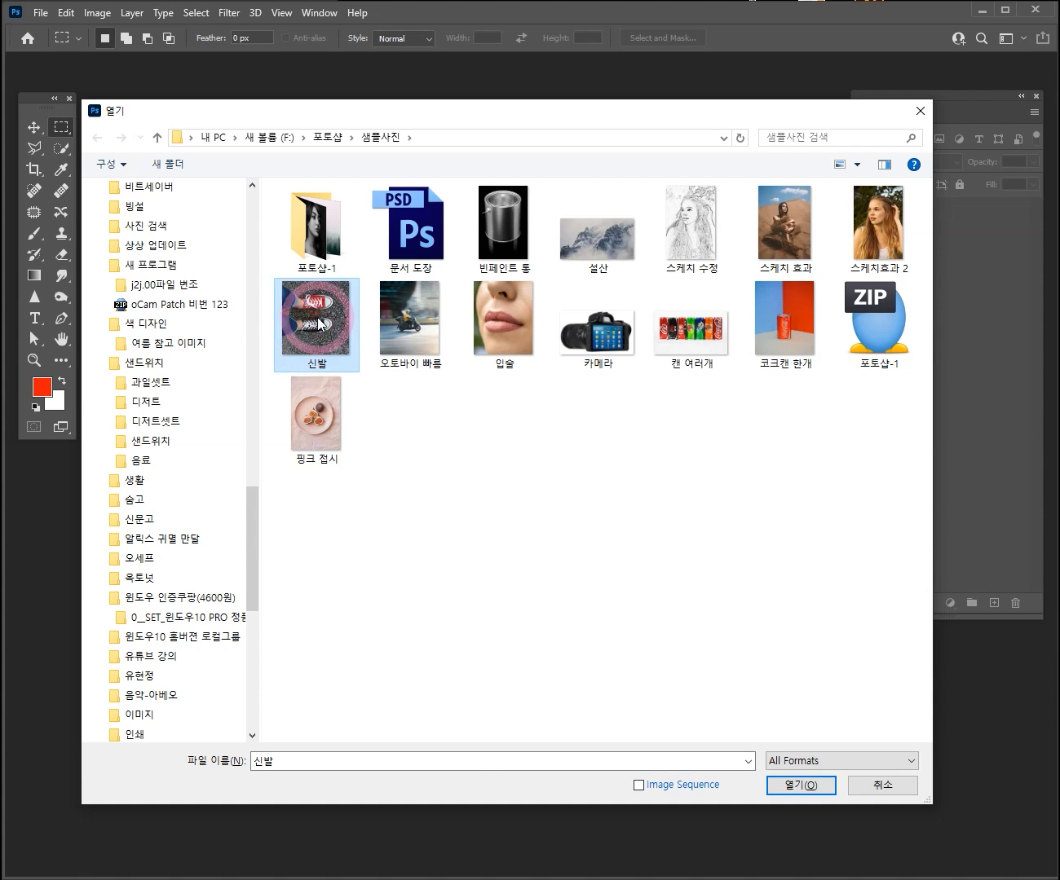
left_click(788, 786)
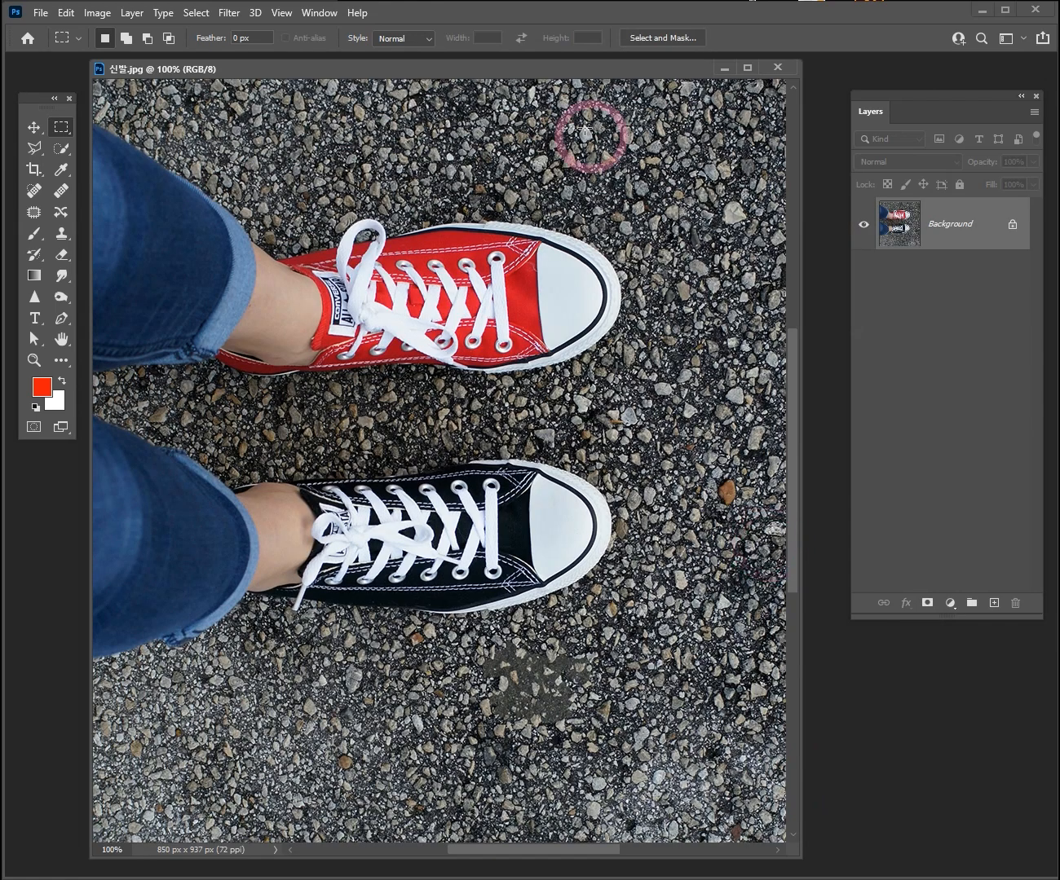
Dock the floating 신발.jpg document window as a tab in the workspace
left_click_drag(527, 69, 570, 59)
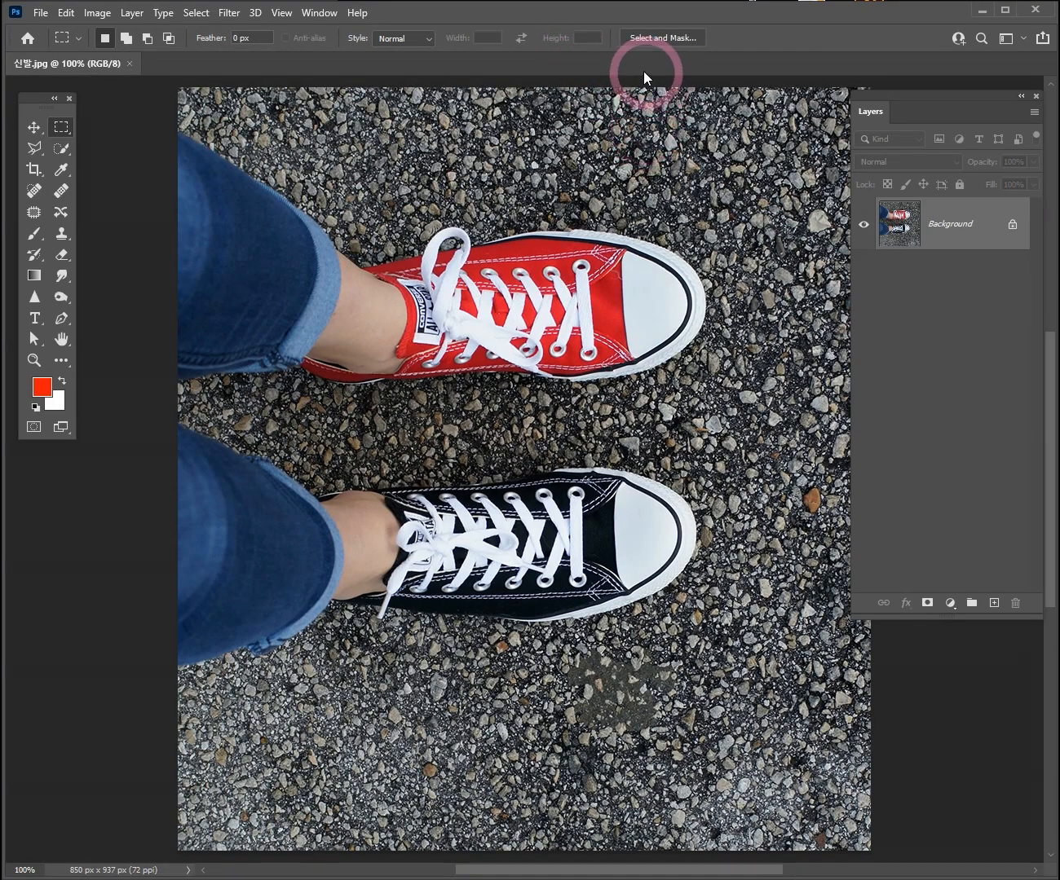
left_click_drag(619, 65, 672, 54)
left_click(741, 289)
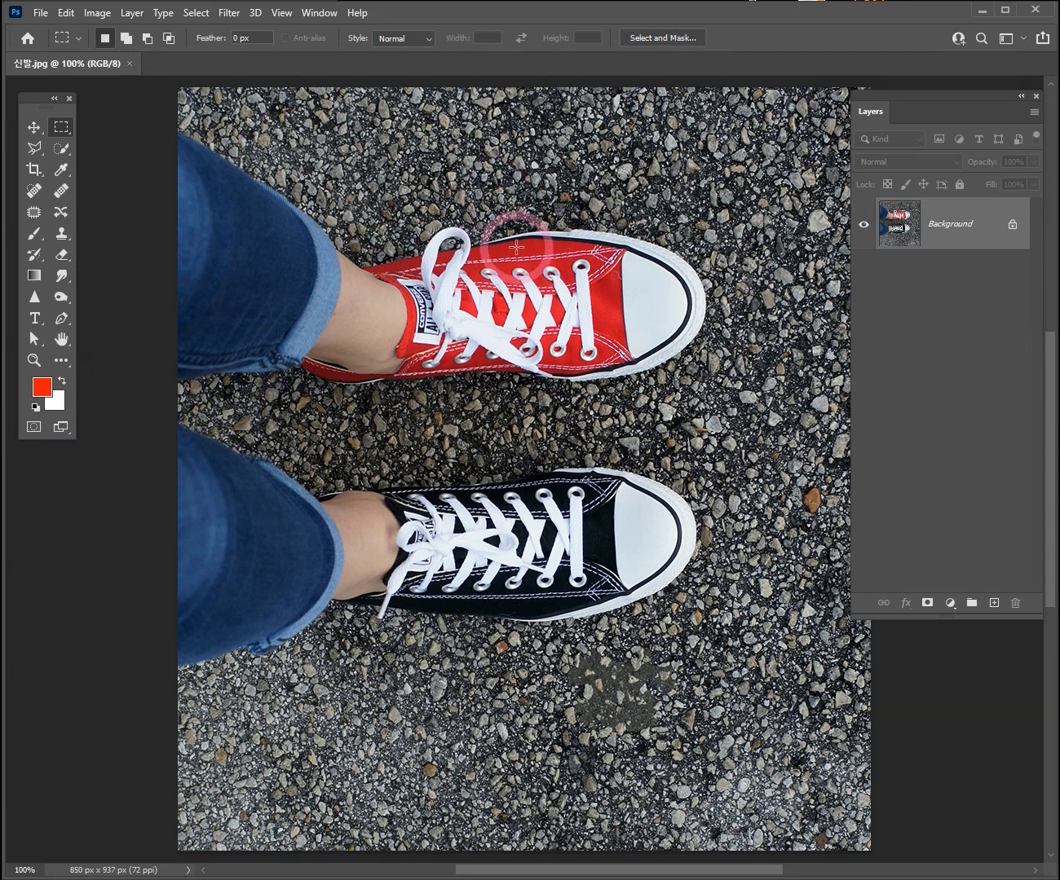
Examine the red shoe's laces at 400% magnification and the whole photo at 50% and 66.7%
key("ctrl+space")
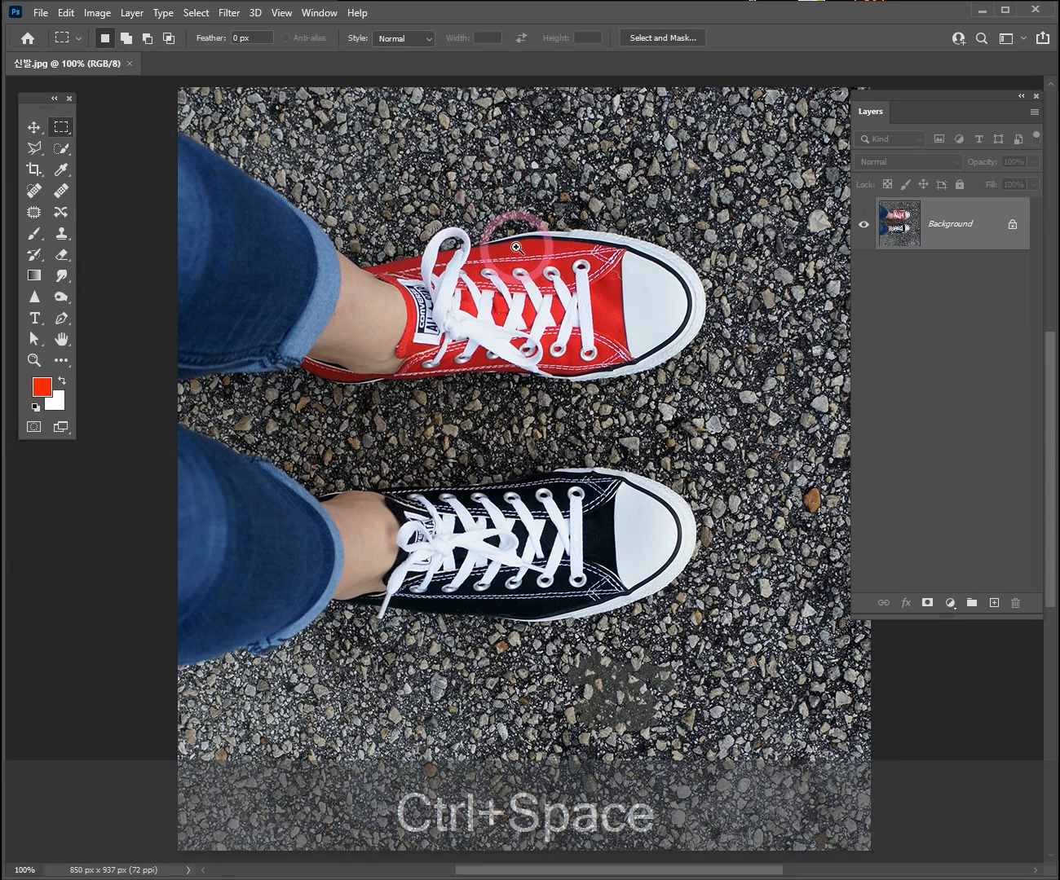
left_click(503, 287)
left_click(538, 342)
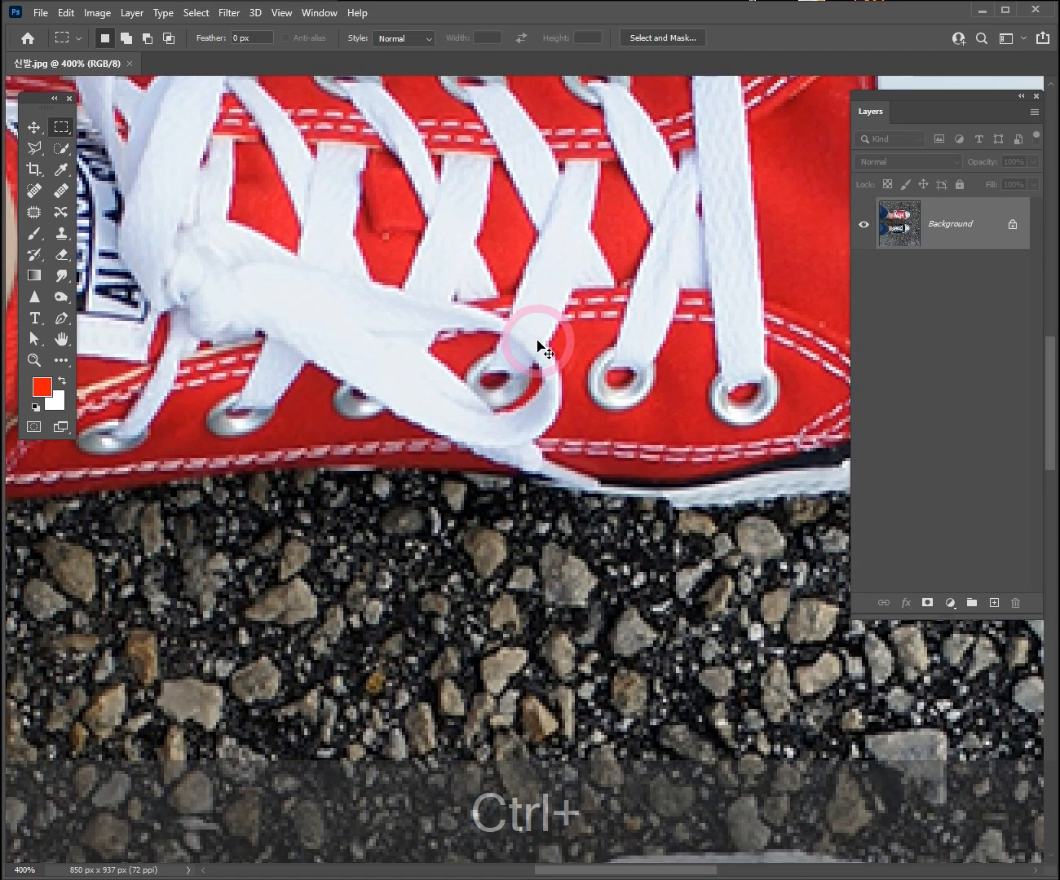
key("ctrl+alt+space")
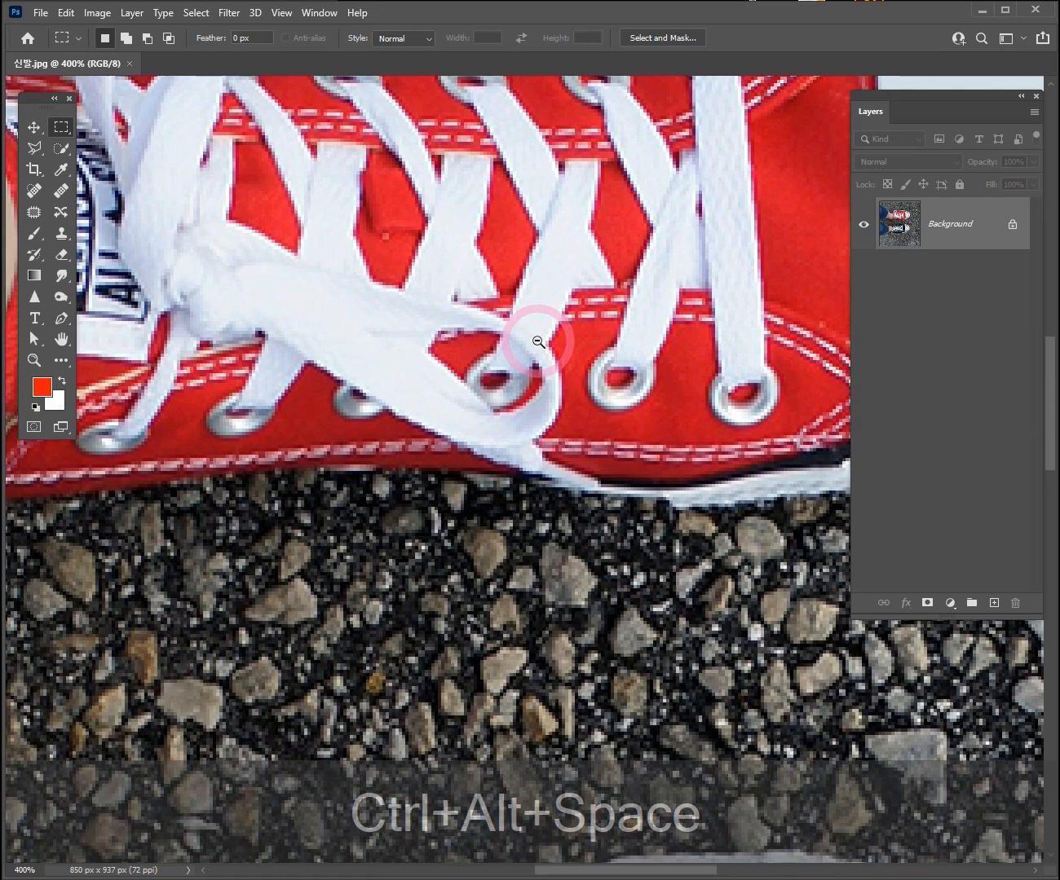
left_click(539, 342, "ctrl+alt")
left_click(538, 343, "ctrl+alt")
left_click(538, 341, "ctrl+alt")
left_click(538, 342, "ctrl+alt")
left_click(539, 342, "ctrl+alt")
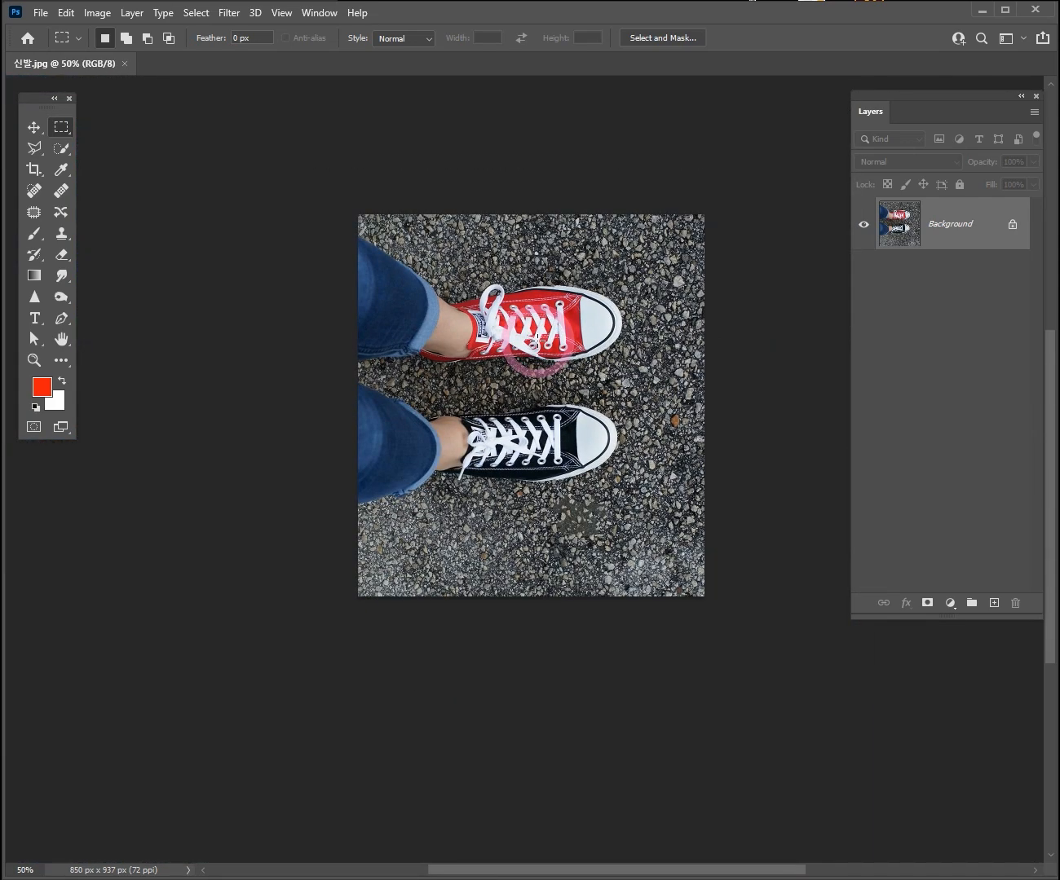
left_click_drag(538, 343, 598, 354)
left_click(526, 404, "ctrl")
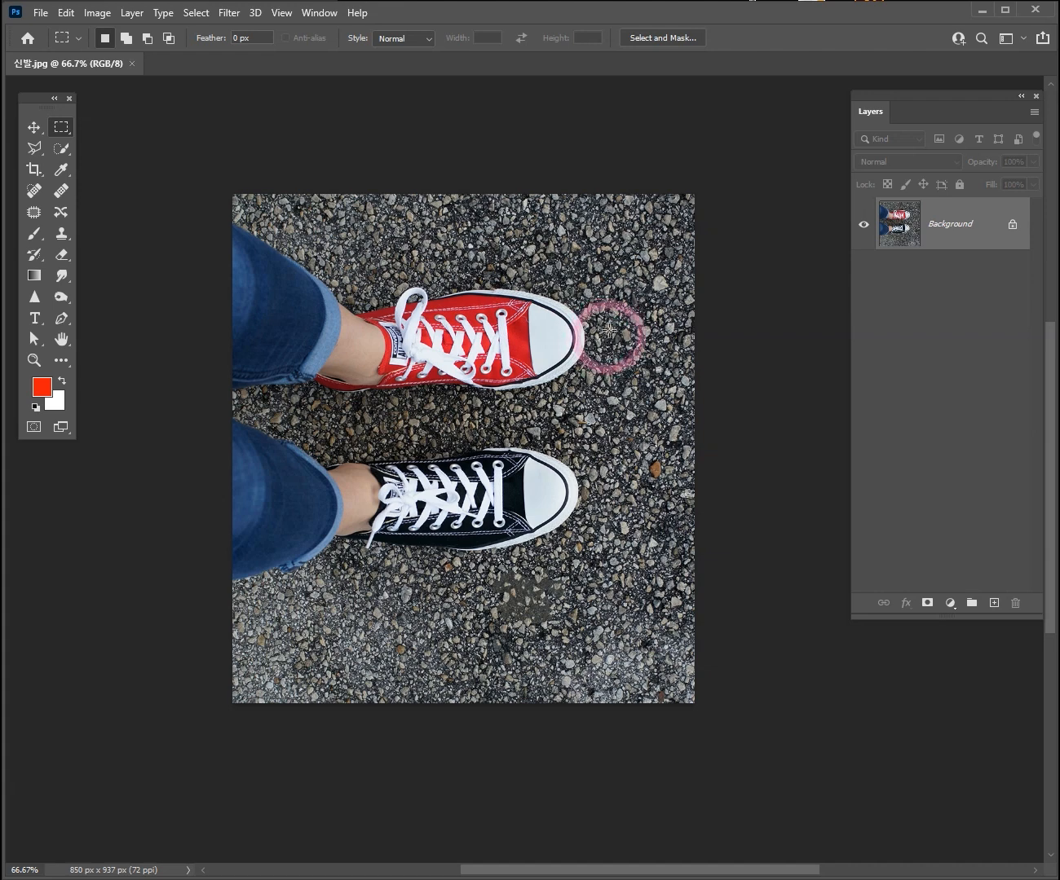
Move the floating Layers panel and the toolbox slightly inward, closer to the photo
left_click_drag(965, 92, 939, 114)
left_click_drag(33, 102, 49, 153)
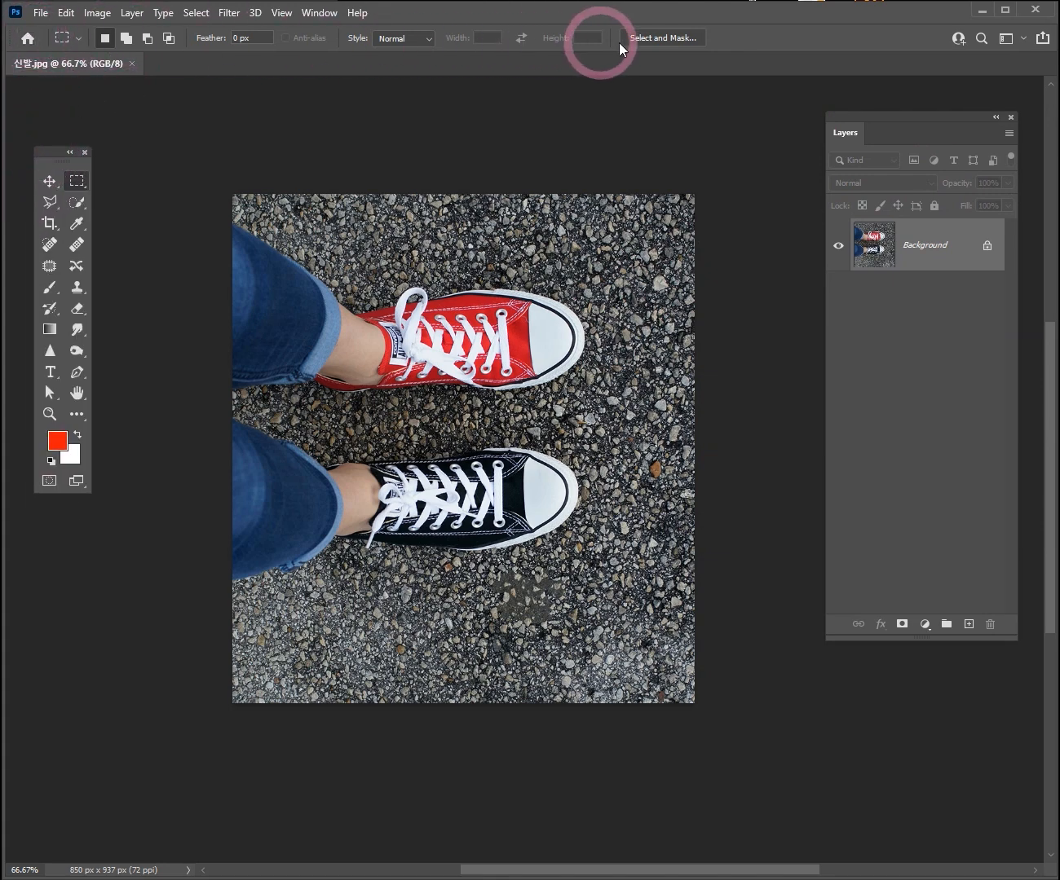
left_click(319, 12)
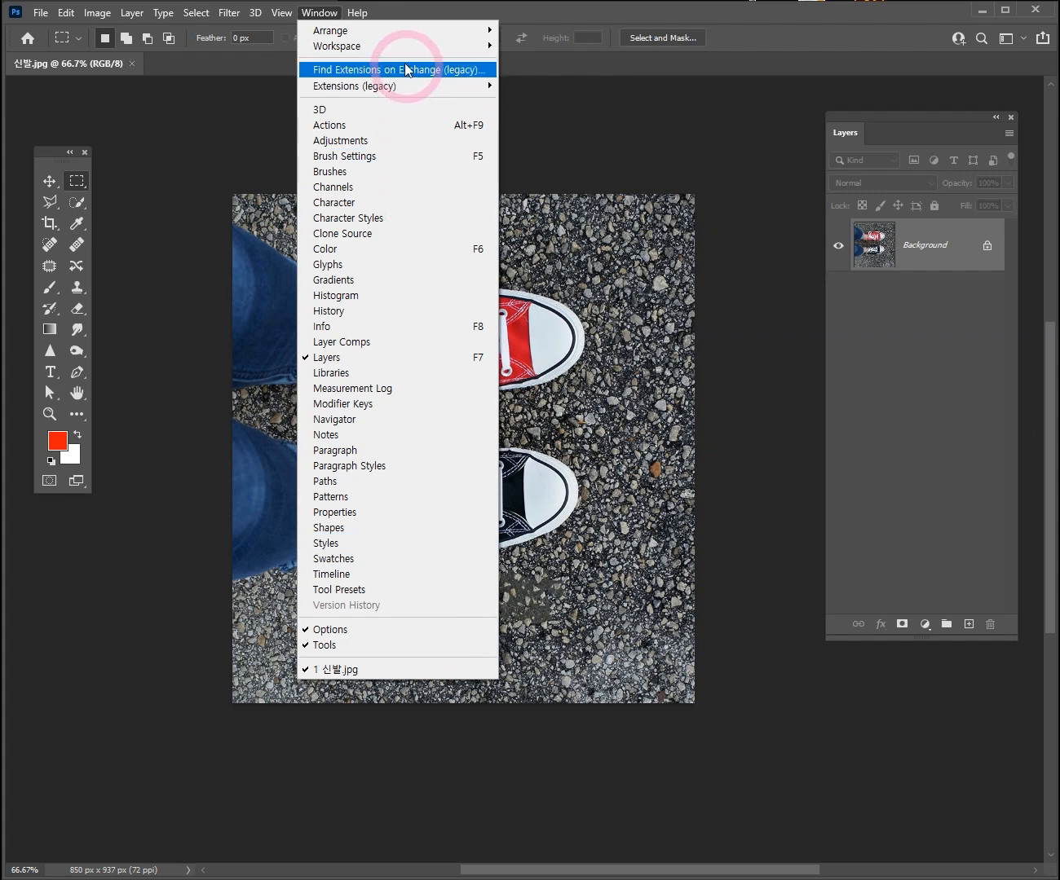
left_click(334, 13)
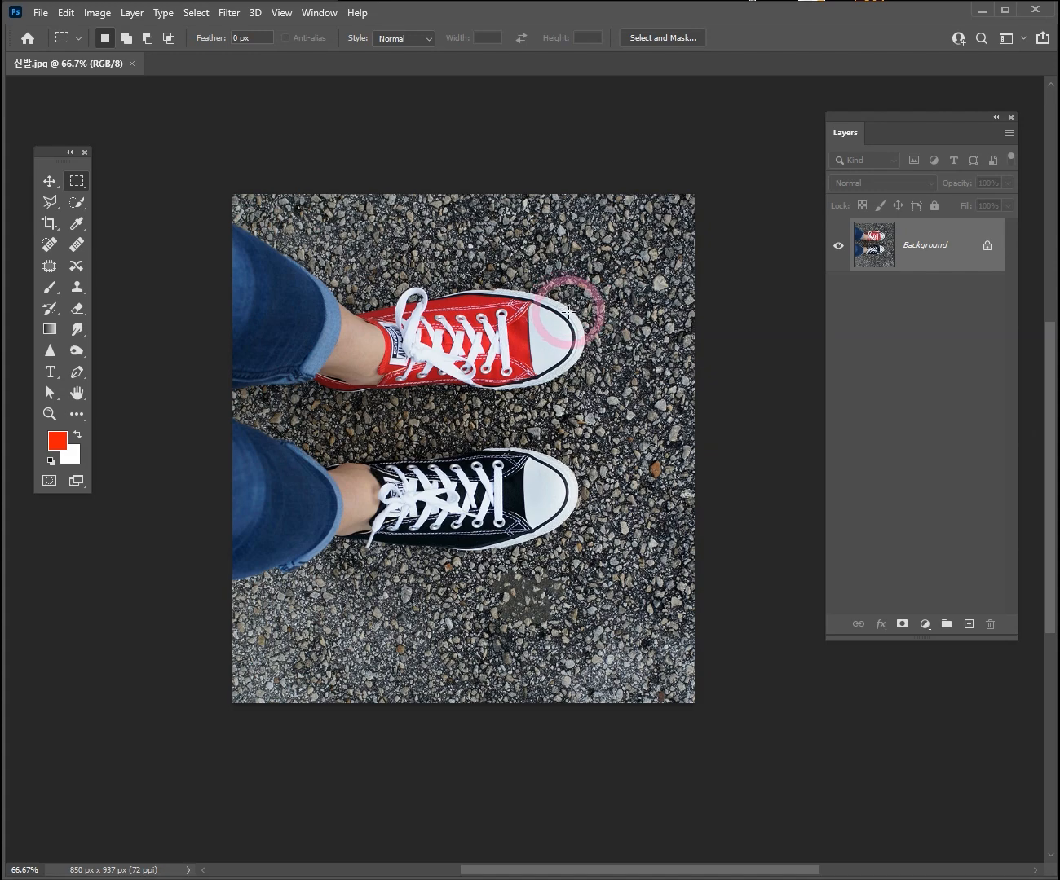
Examine the red shoe, switching the magnification between 100% and 200% and finishing at 200%
key("ctrl+space")
left_click(490, 397)
left_click(438, 326)
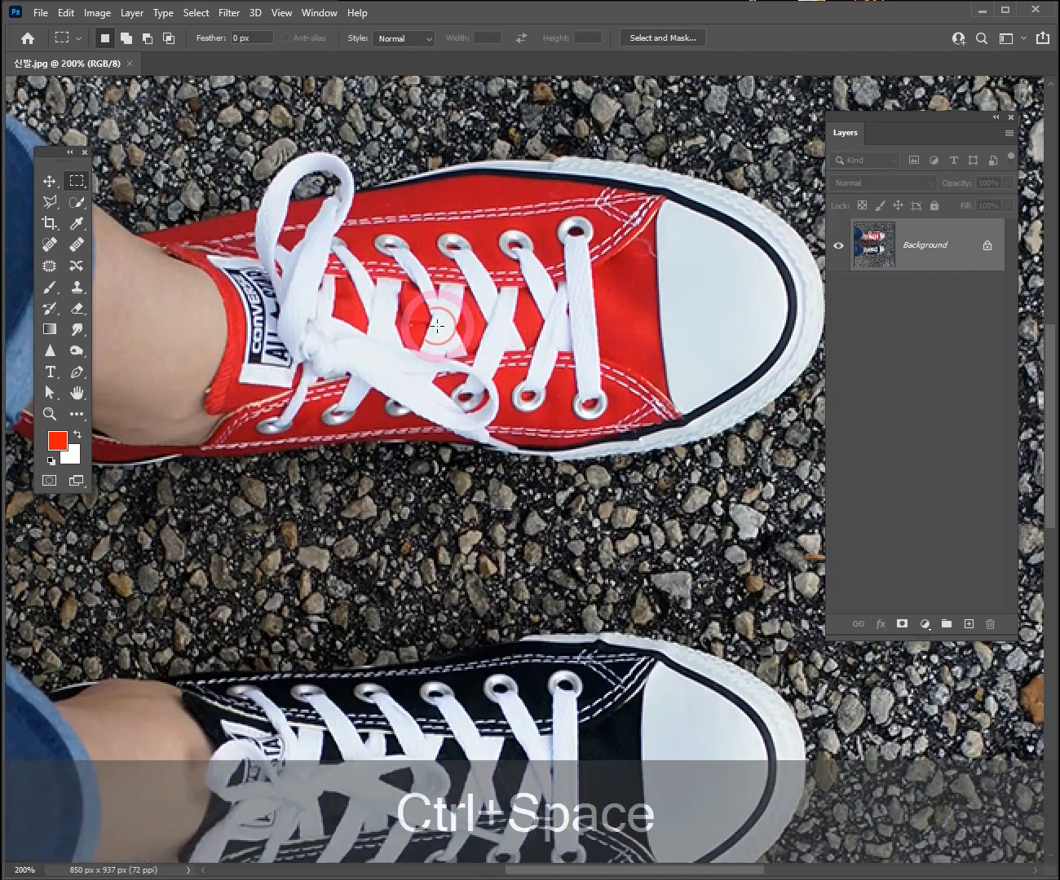
left_click_drag(438, 327, 483, 416)
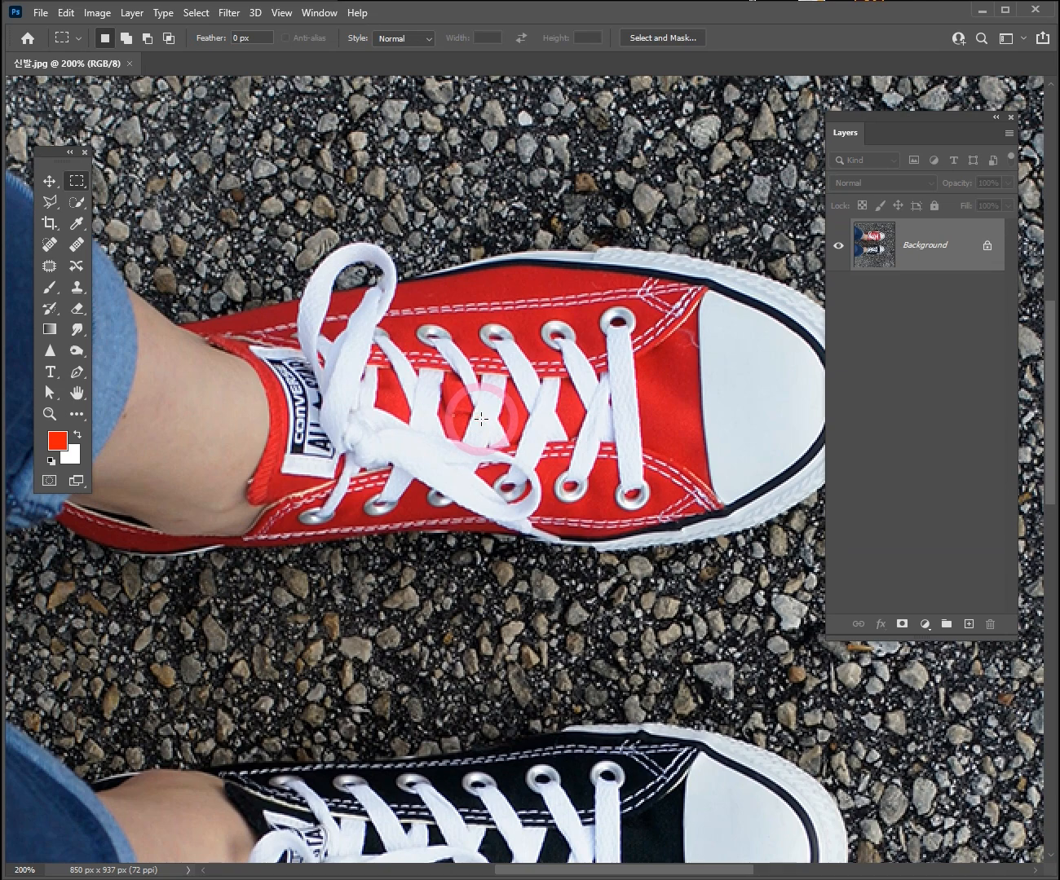
key("ctrl+alt+space")
left_click(481, 419)
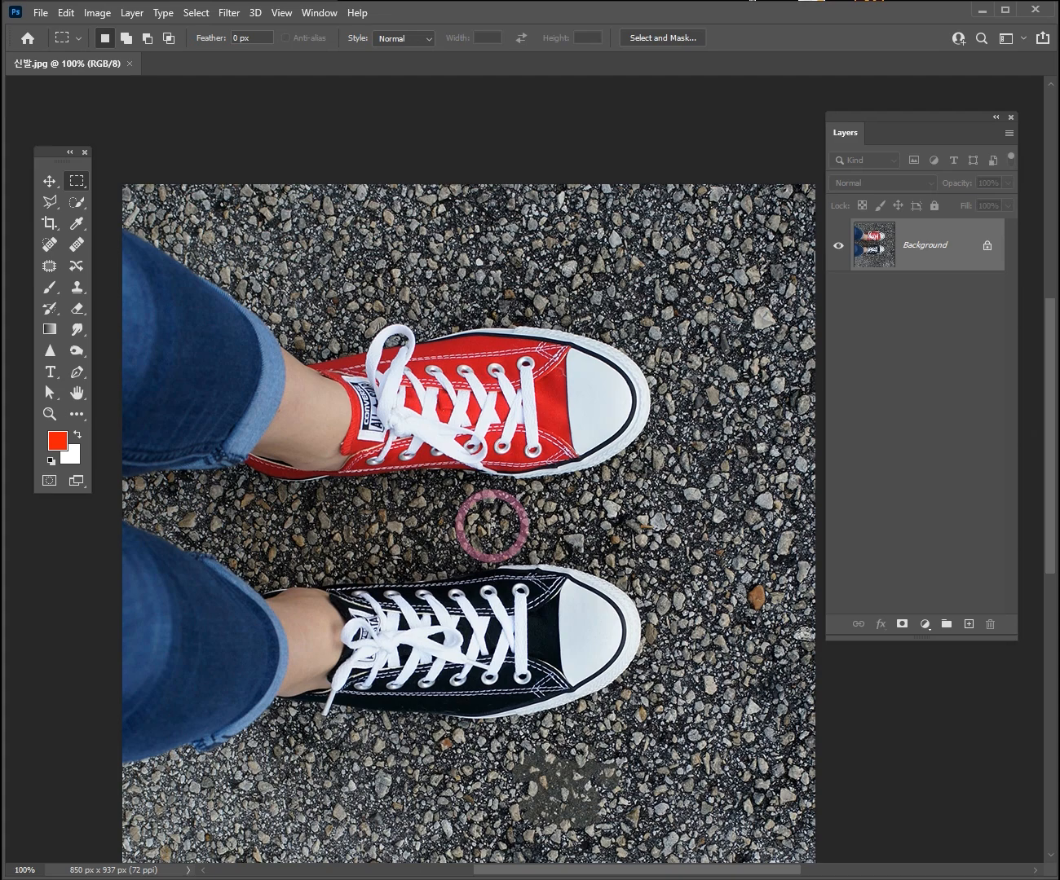
key("ctrl+space")
left_click(469, 469)
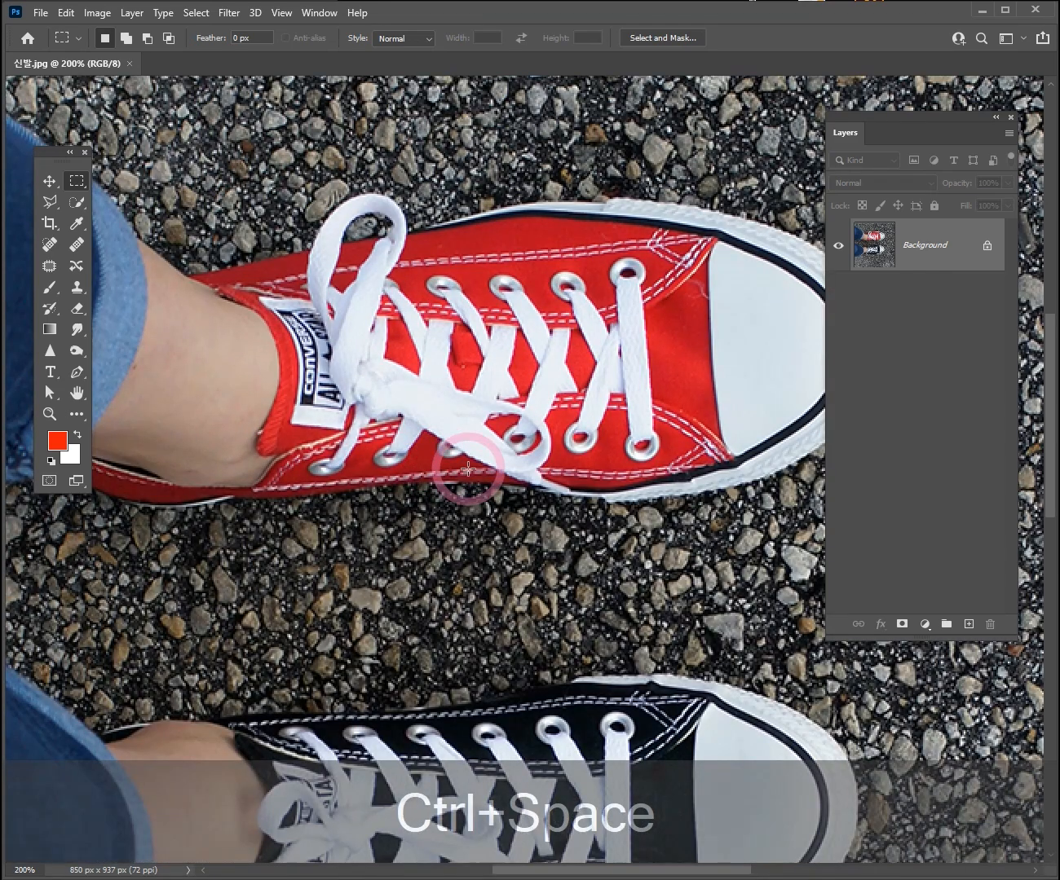
left_click(469, 469, "ctrl+alt")
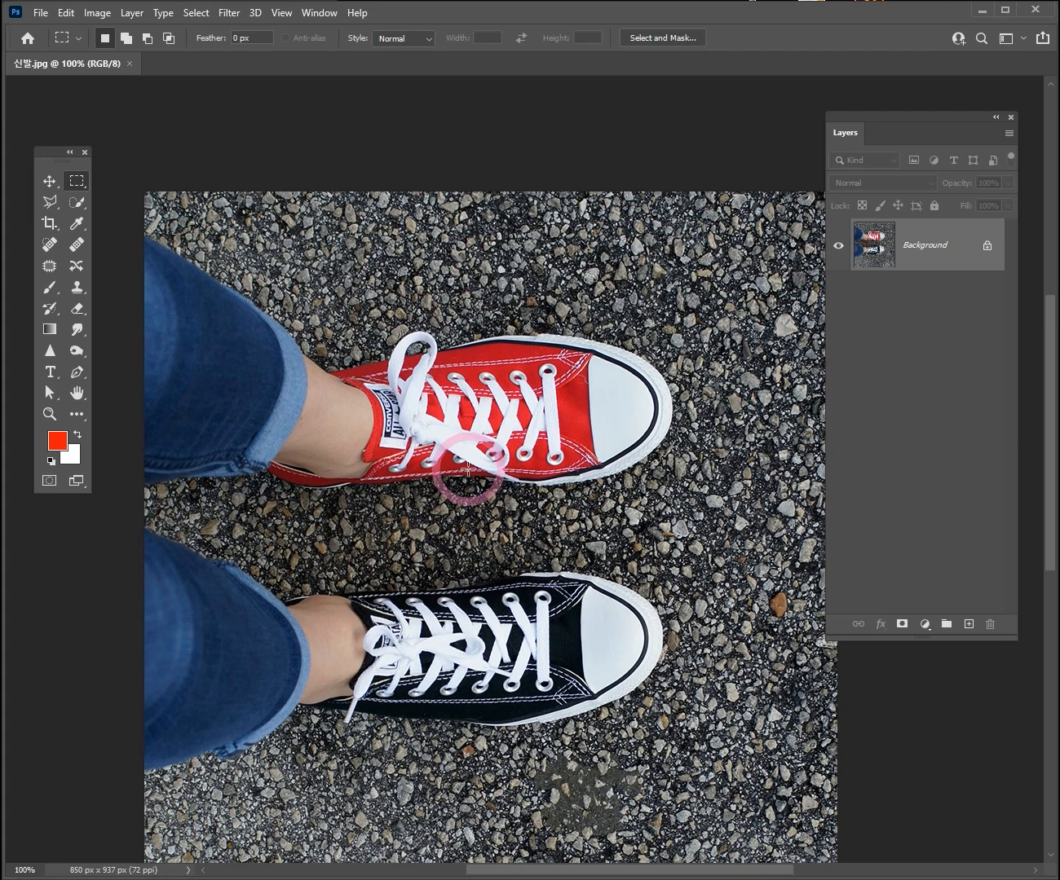
key("ctrl+space")
left_click(469, 470, "ctrl")
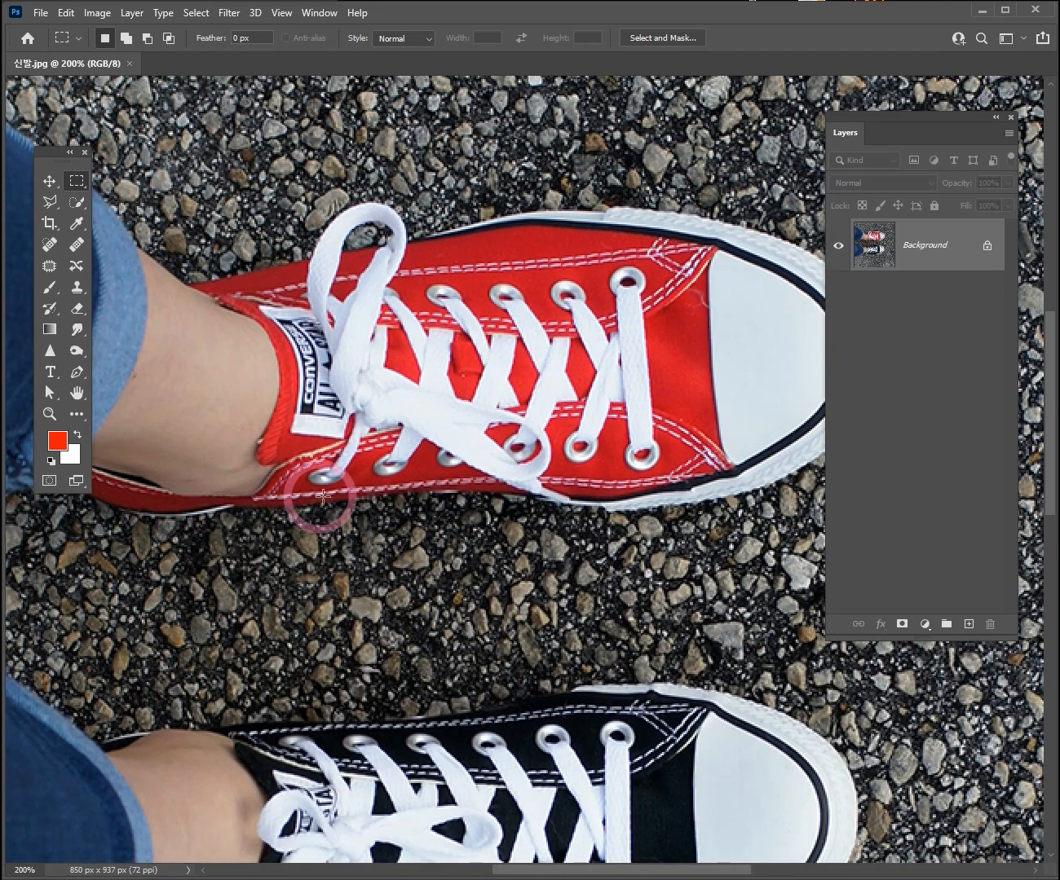
left_click(97, 13)
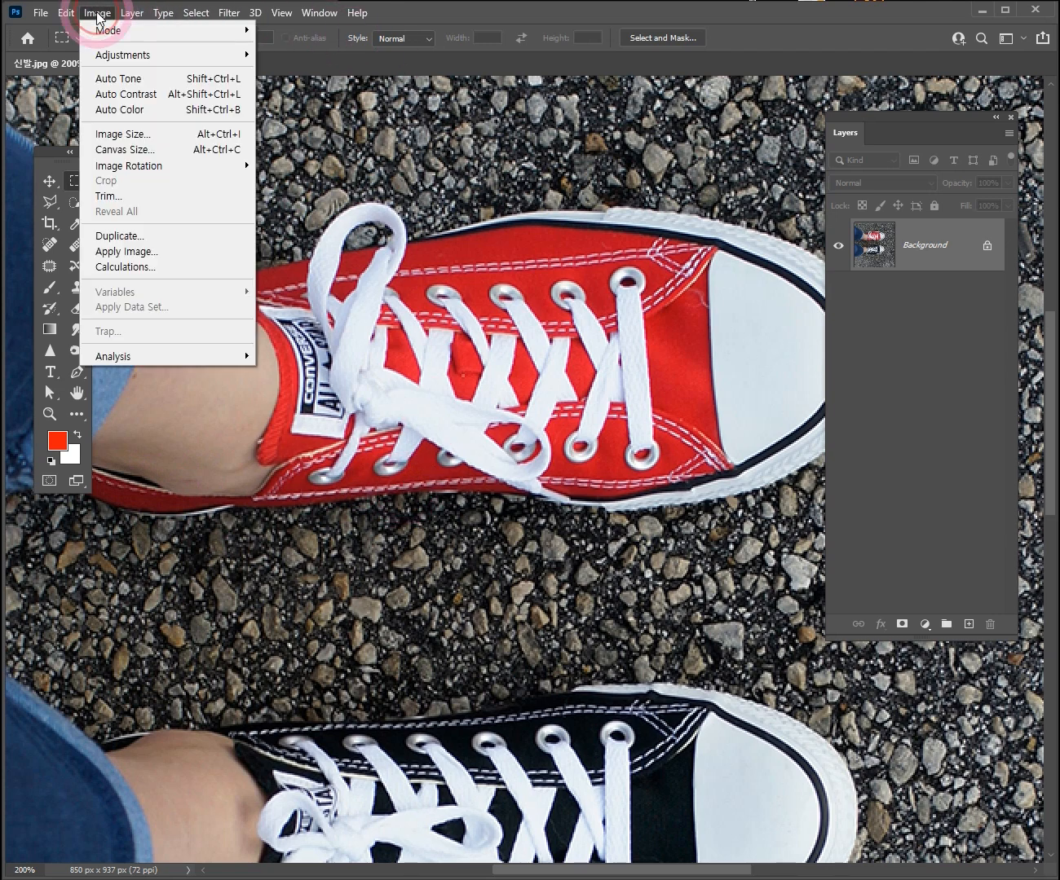
mouse_move(127, 66)
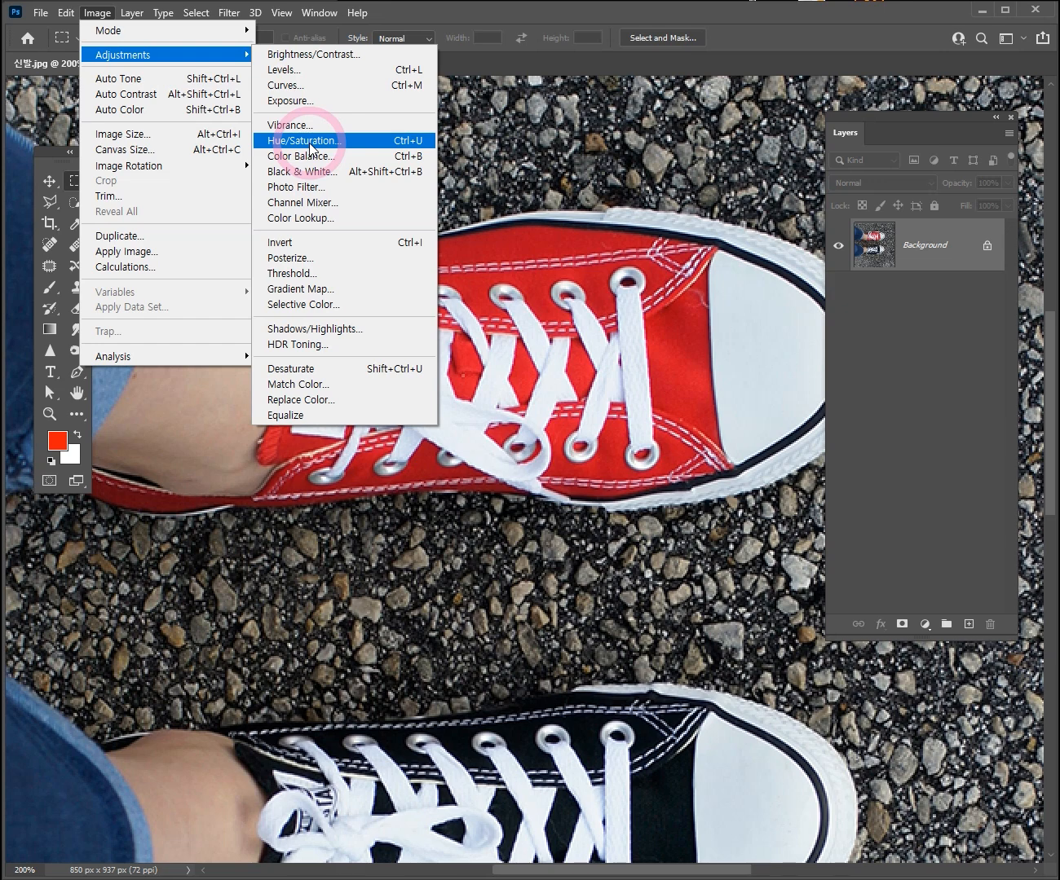
left_click(500, 272)
Select the red shoe by outlining it with the Object Selection tool in Lasso mode
left_click(80, 208)
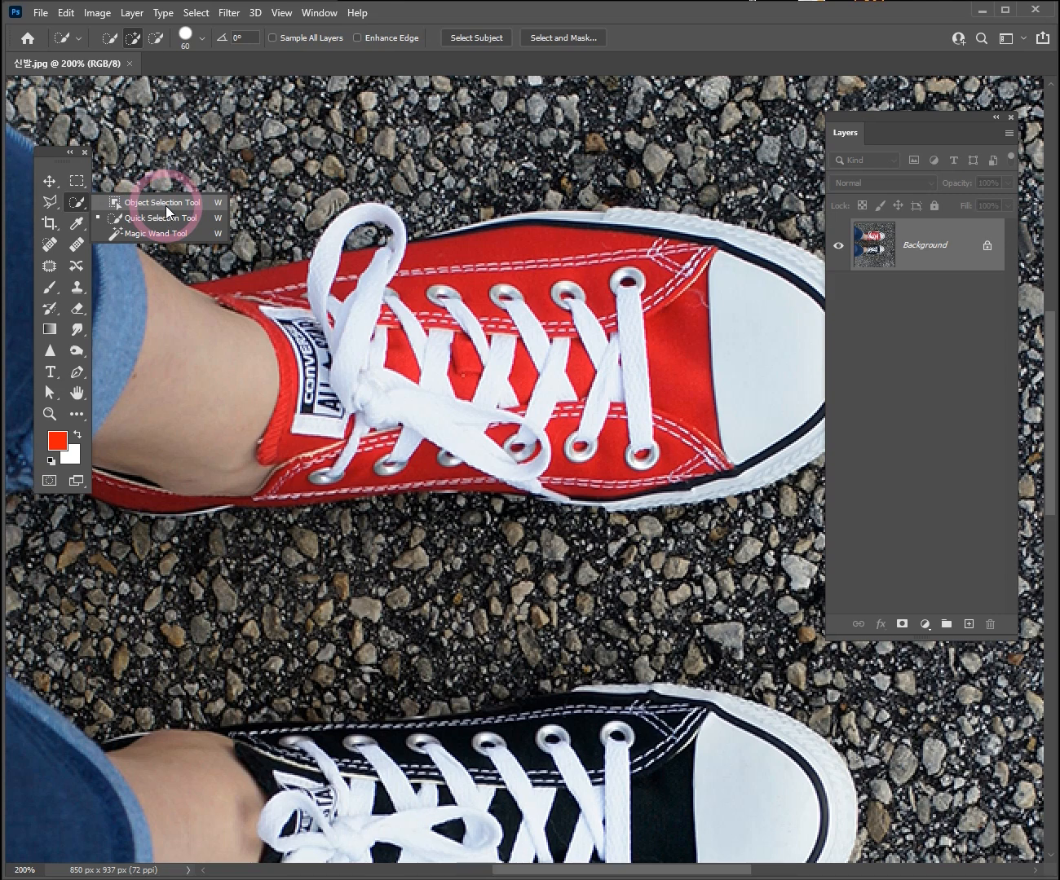
left_click(166, 203)
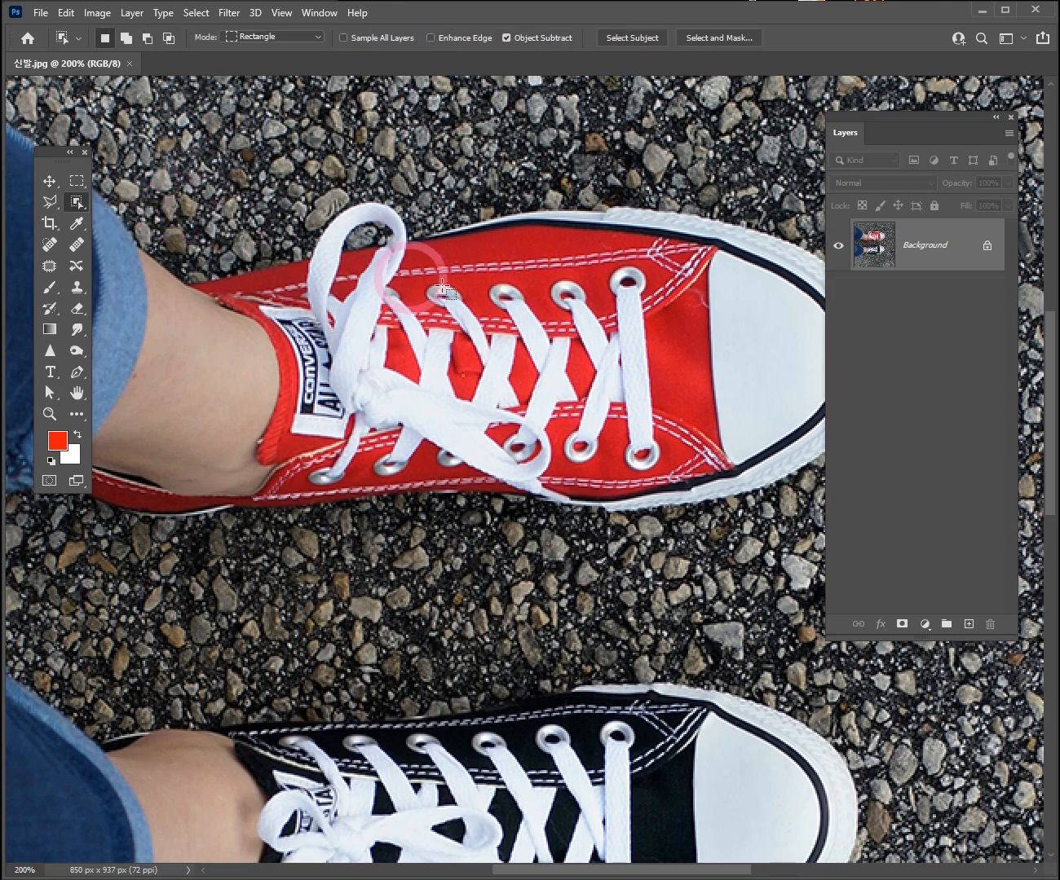
left_click(316, 37)
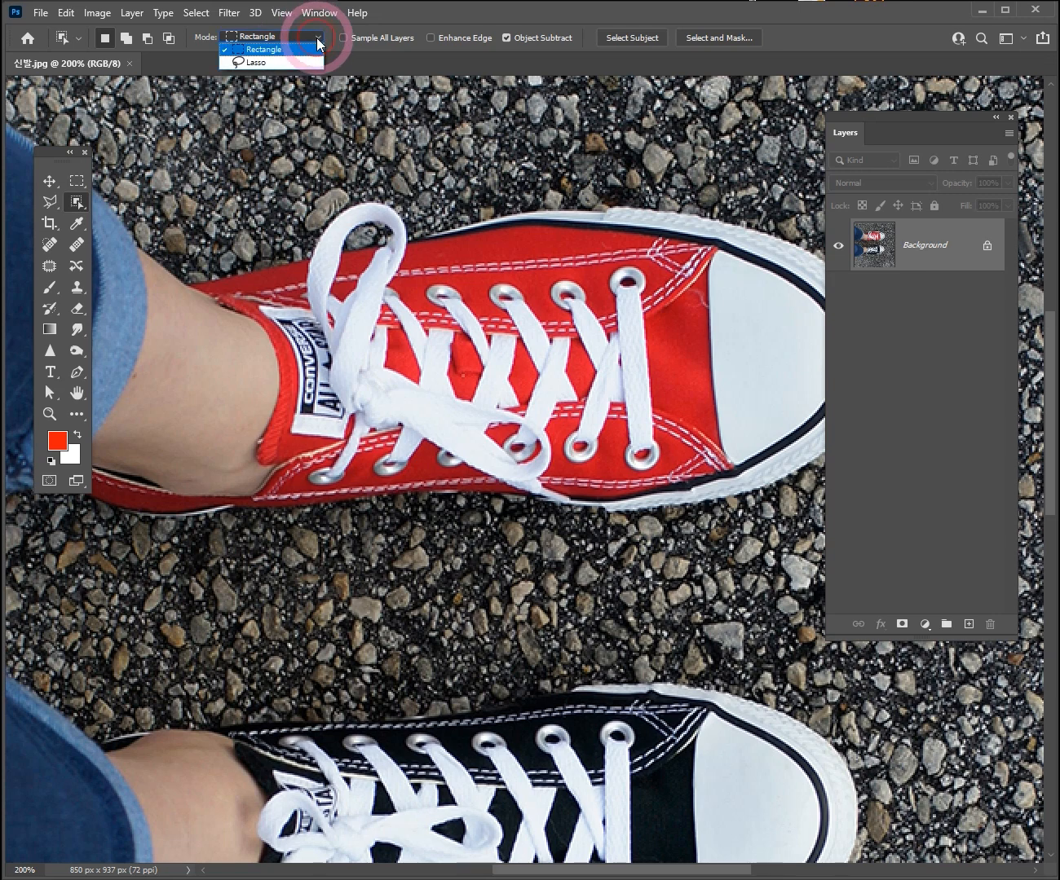
left_click(267, 62)
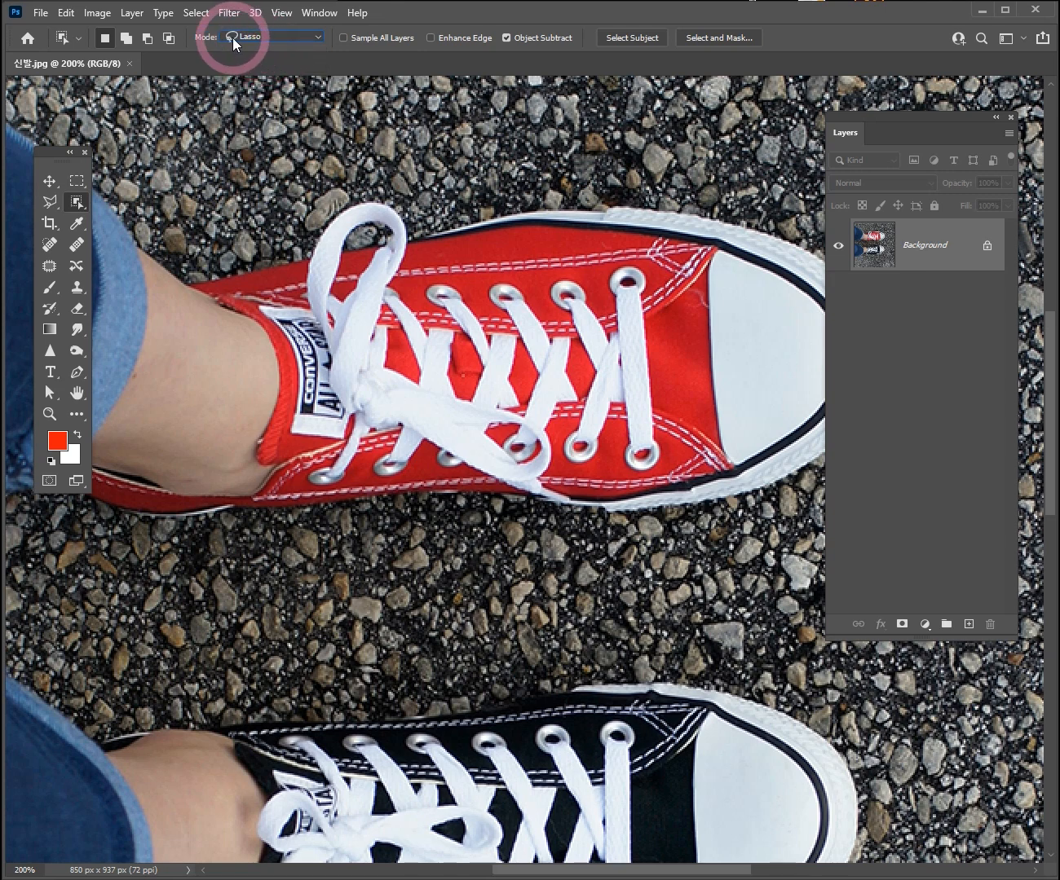
left_click_drag(215, 264, 189, 271)
left_click_drag(224, 456, 192, 470)
mouse_move(107, 451)
left_mouse_down()
mouse_move(106, 502)
mouse_move(473, 511)
mouse_move(744, 474)
mouse_move(738, 214)
mouse_move(349, 170)
mouse_move(215, 264)
left_mouse_up()
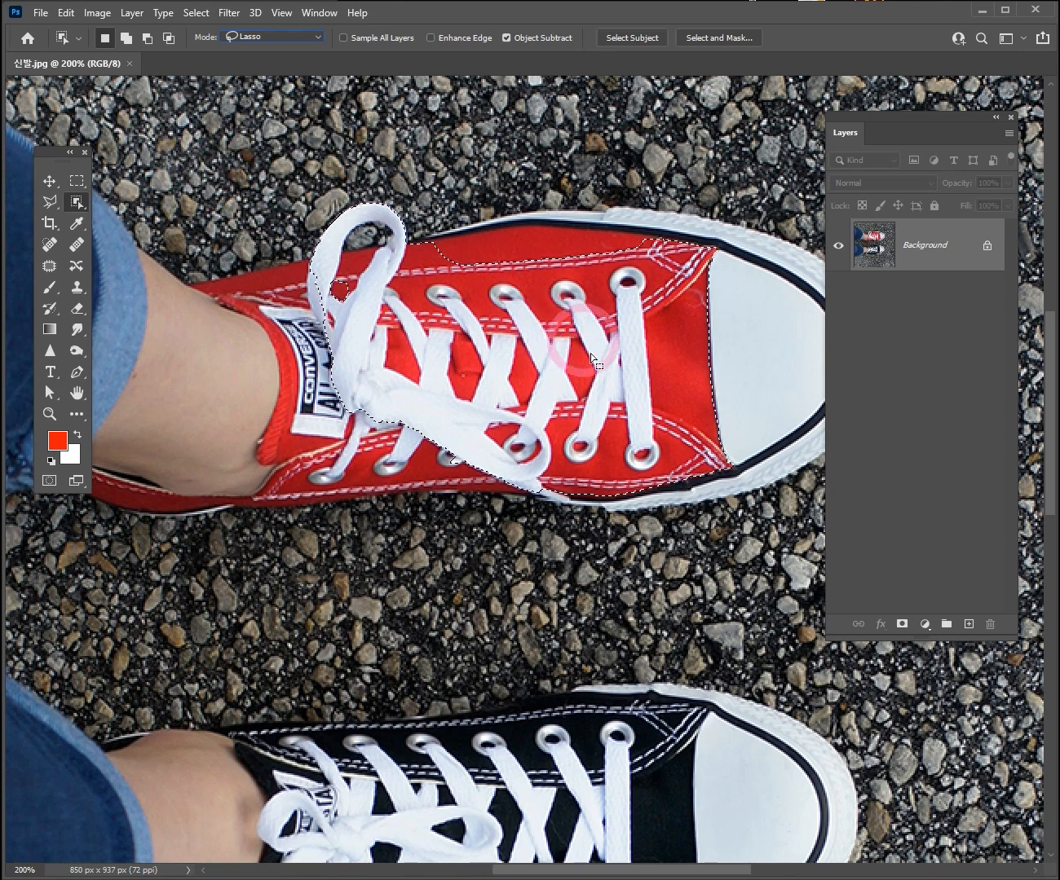
Start a Hue/Saturation adjustment on the selected shoe area, try hue -122, and set the hue to +77 and saturation to -3
left_click(100, 13)
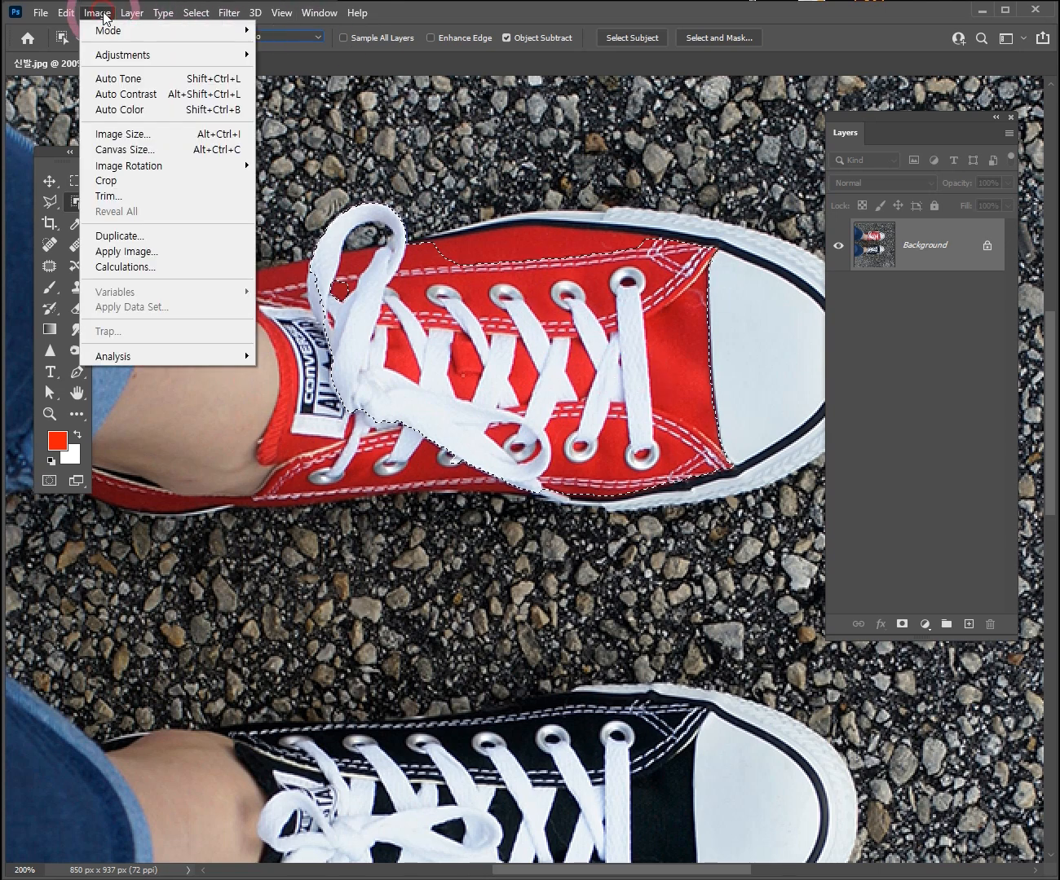
left_click(124, 57)
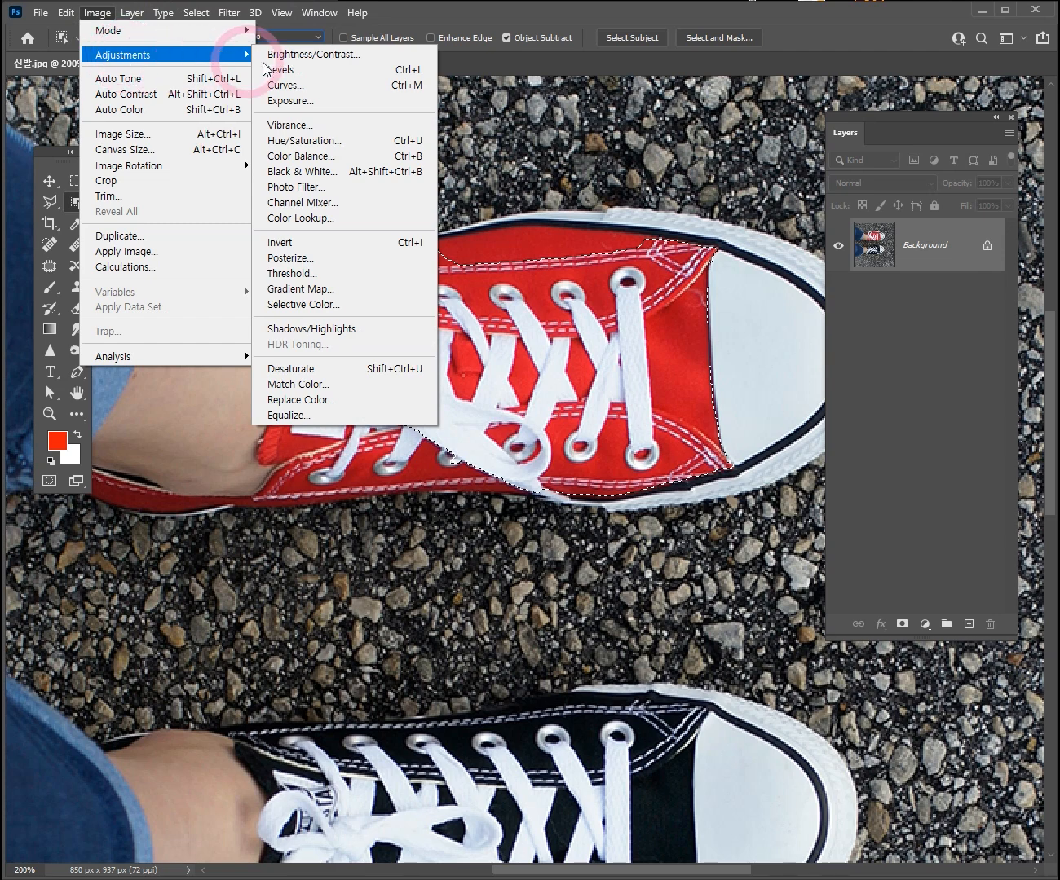
left_click(351, 143)
left_click_drag(603, 309, 587, 503)
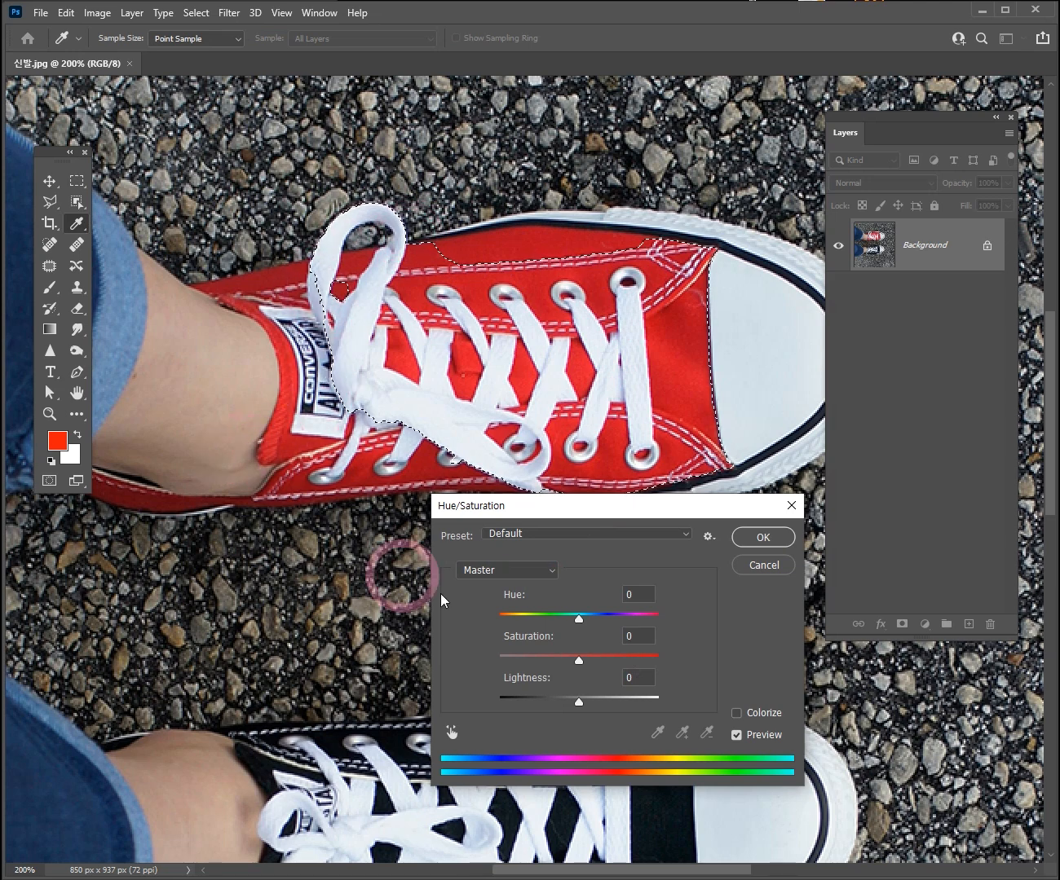
left_click_drag(579, 619, 514, 636)
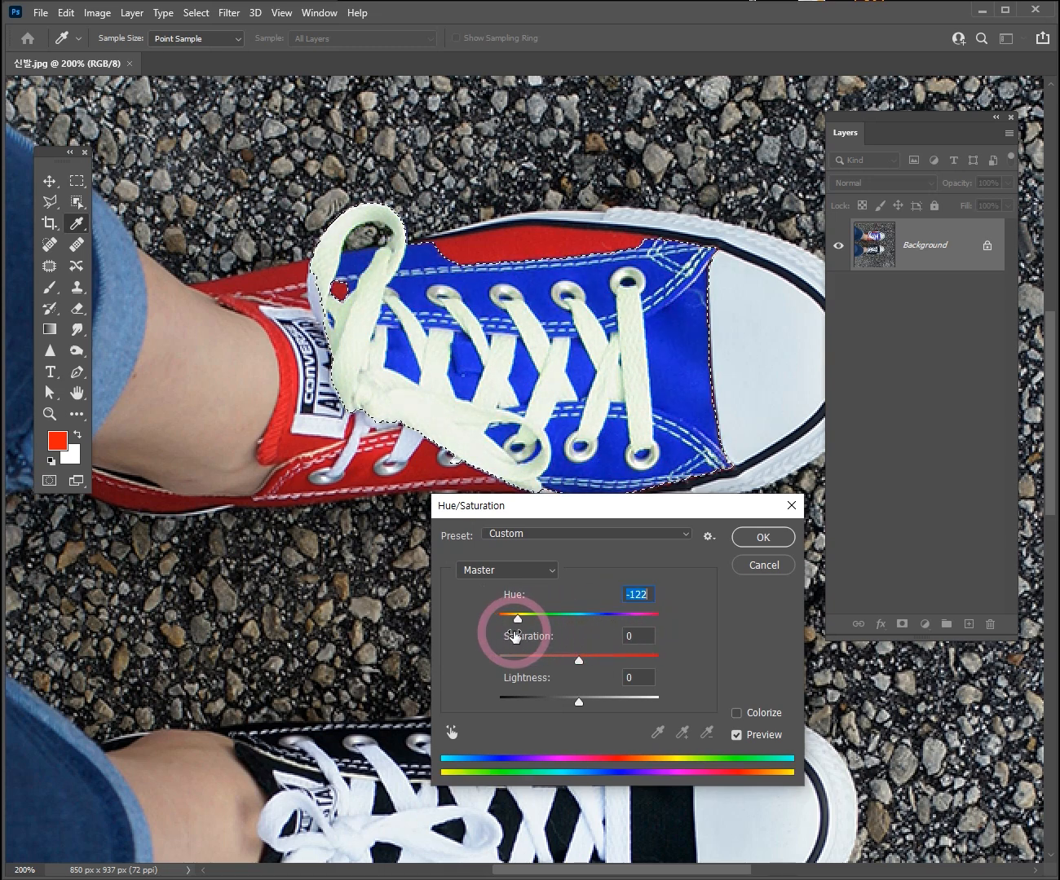
left_click_drag(525, 625, 576, 670)
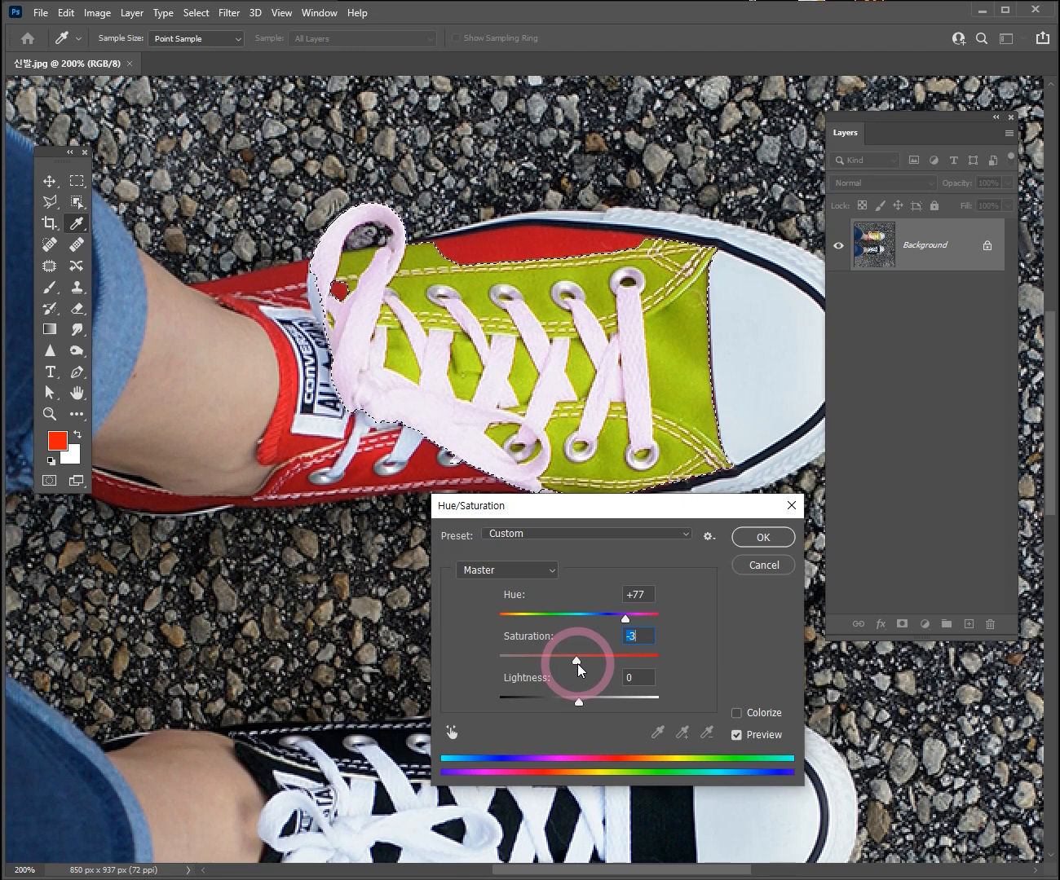
Try saturations of +69 and -60 on the selected shoe area, and apply the Hue/Saturation adjustment with saturation -3 and lightness -8
left_click_drag(579, 669, 632, 671)
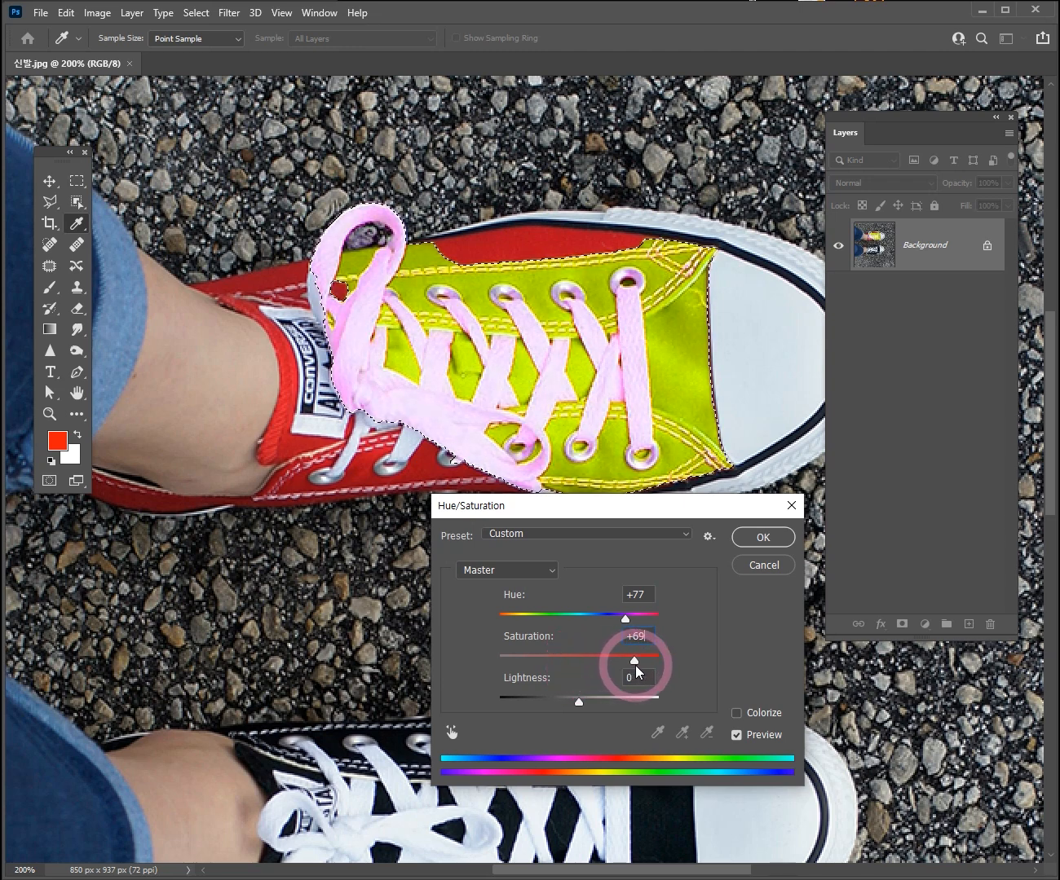
left_click_drag(641, 673, 536, 677)
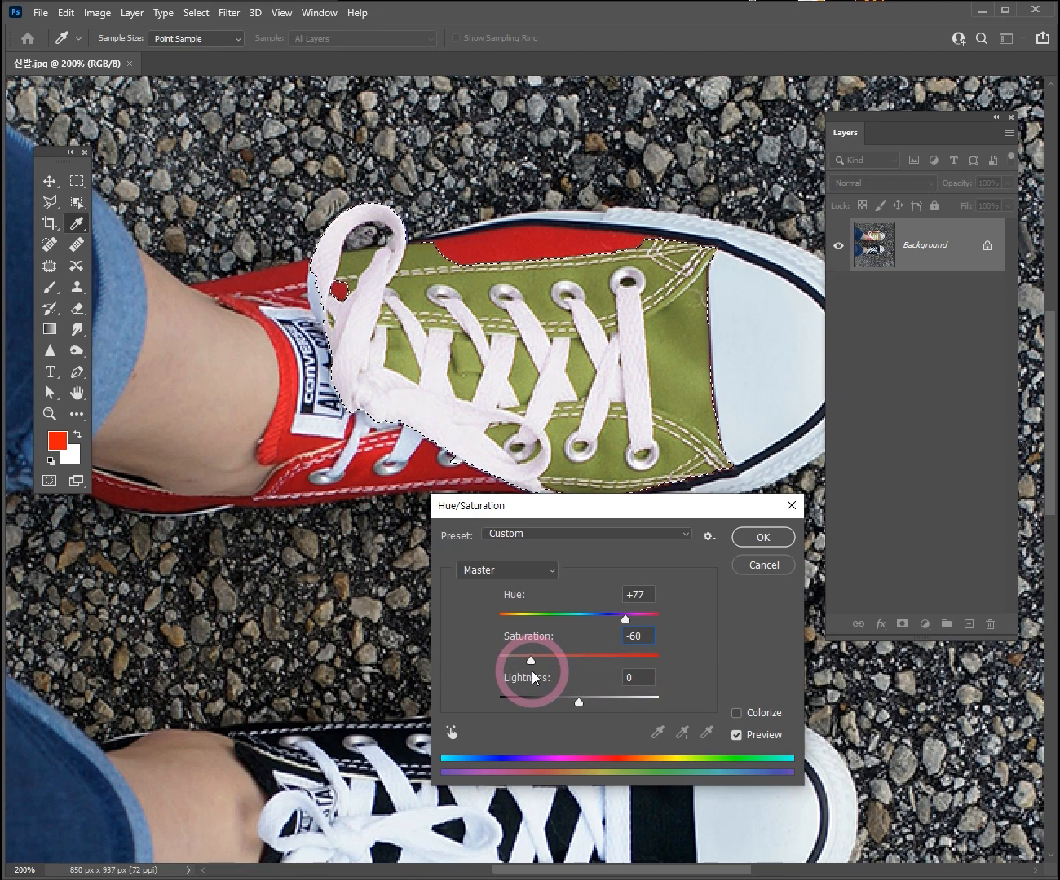
left_click_drag(534, 677, 572, 704)
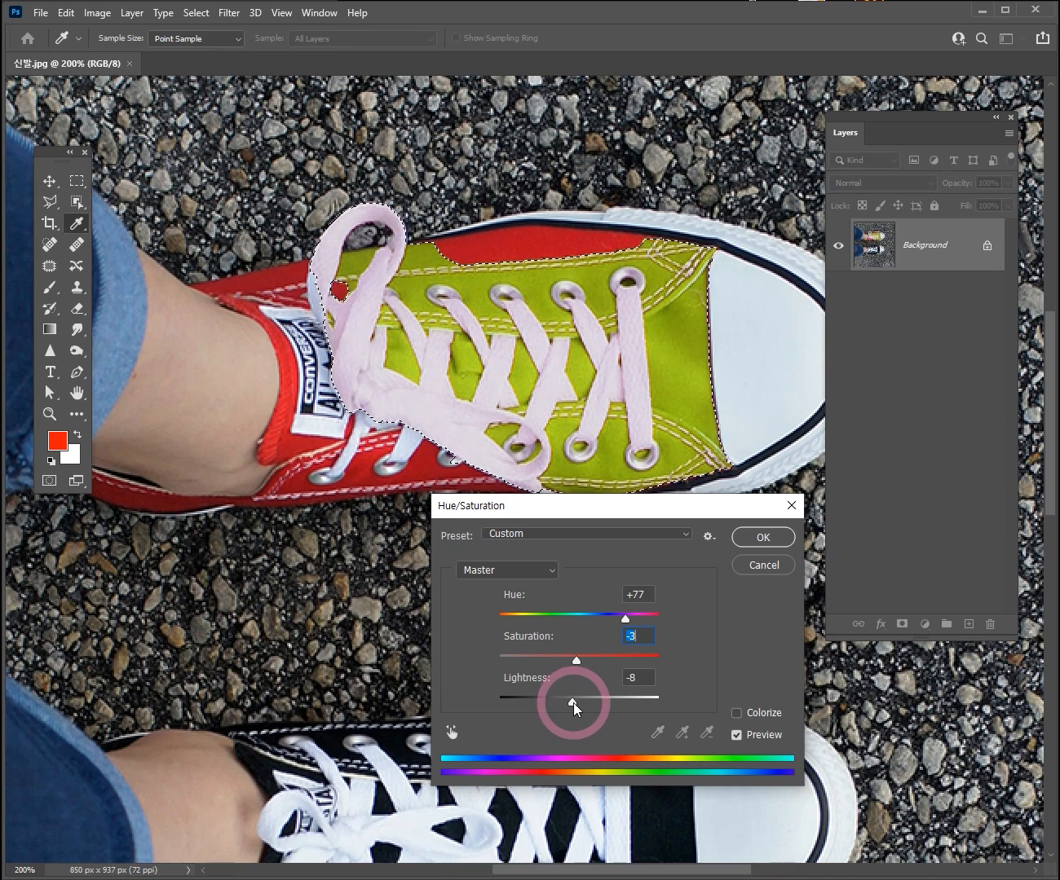
left_click(752, 553)
key("w")
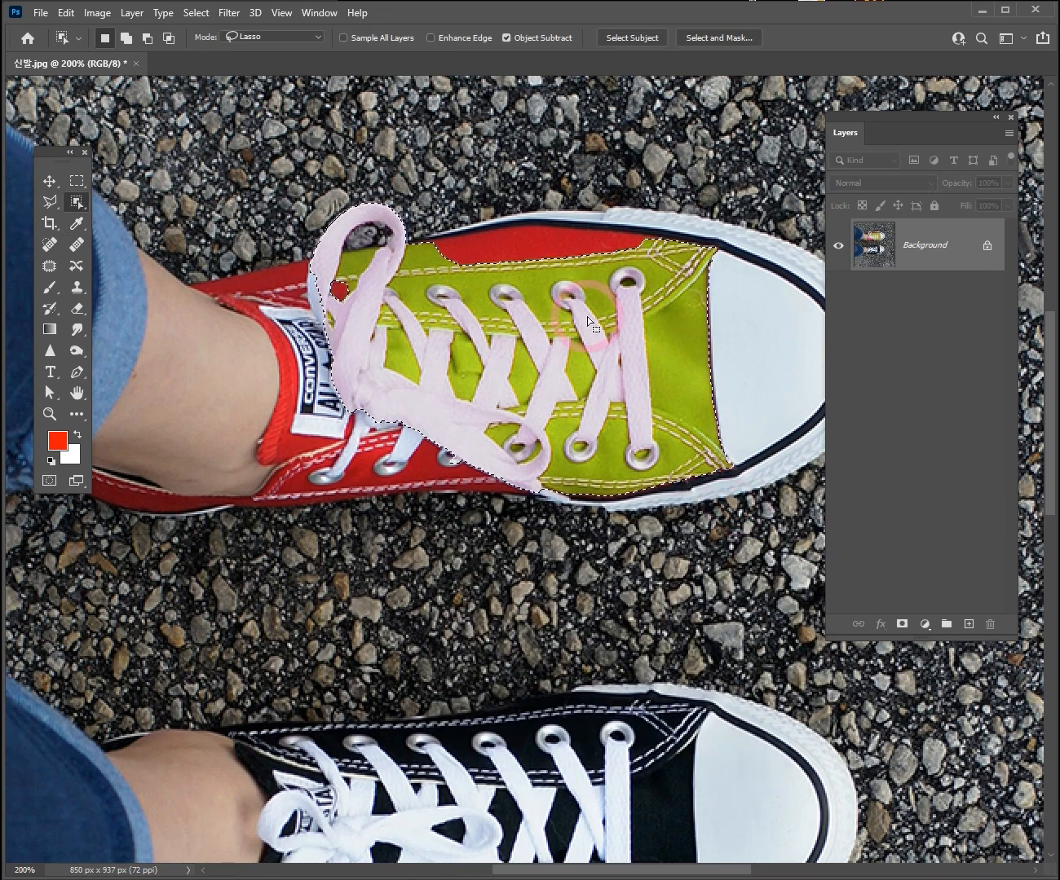
Clear the selection and examine the recoloured shoe area close up at 400% and as a whole at 100%
left_click(626, 311)
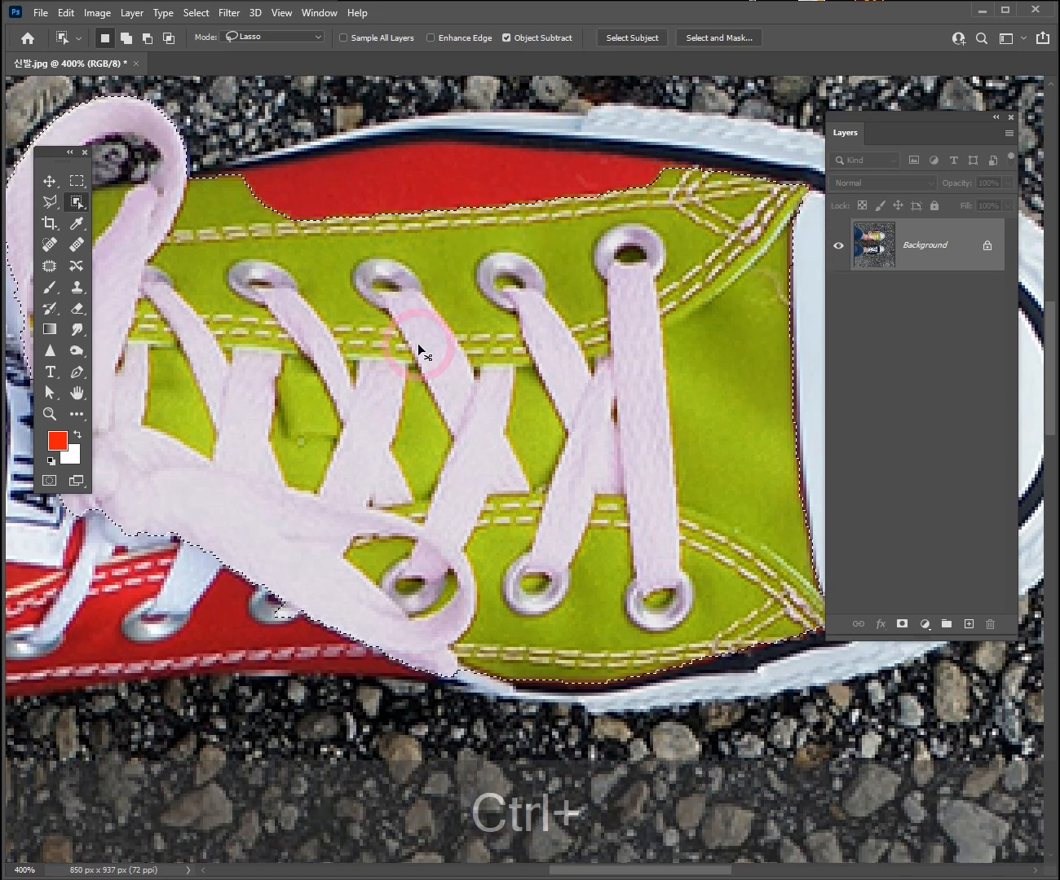
key("ctrl+d")
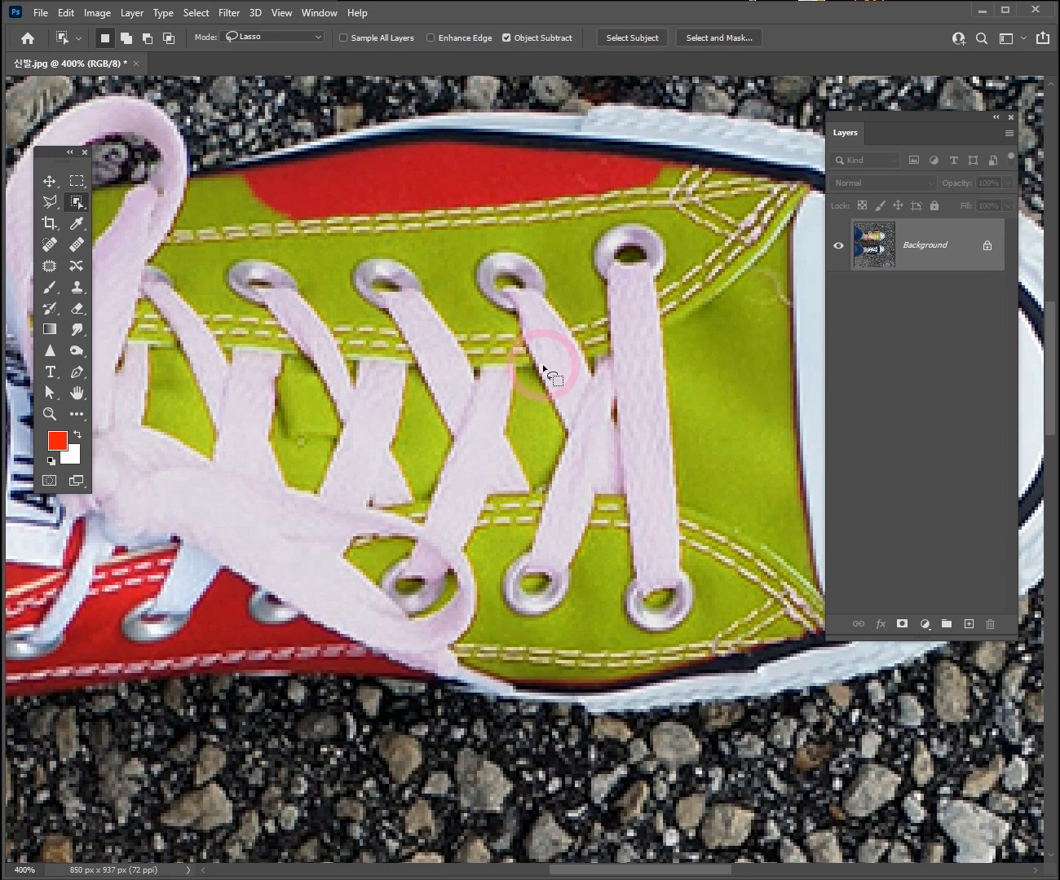
scroll(541, 369, "down", 3)
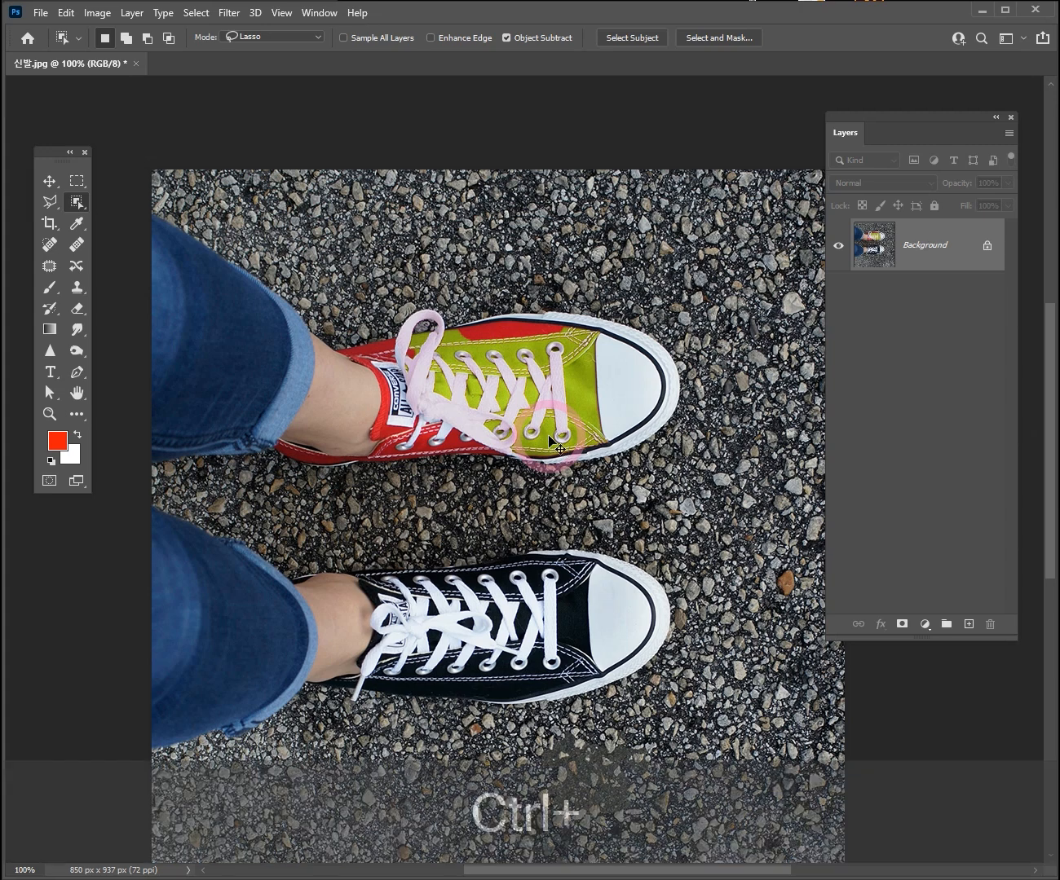
Undo the deselection and the Hue/Saturation recolouring, and clear the shoe selection
key("ctrl+z")
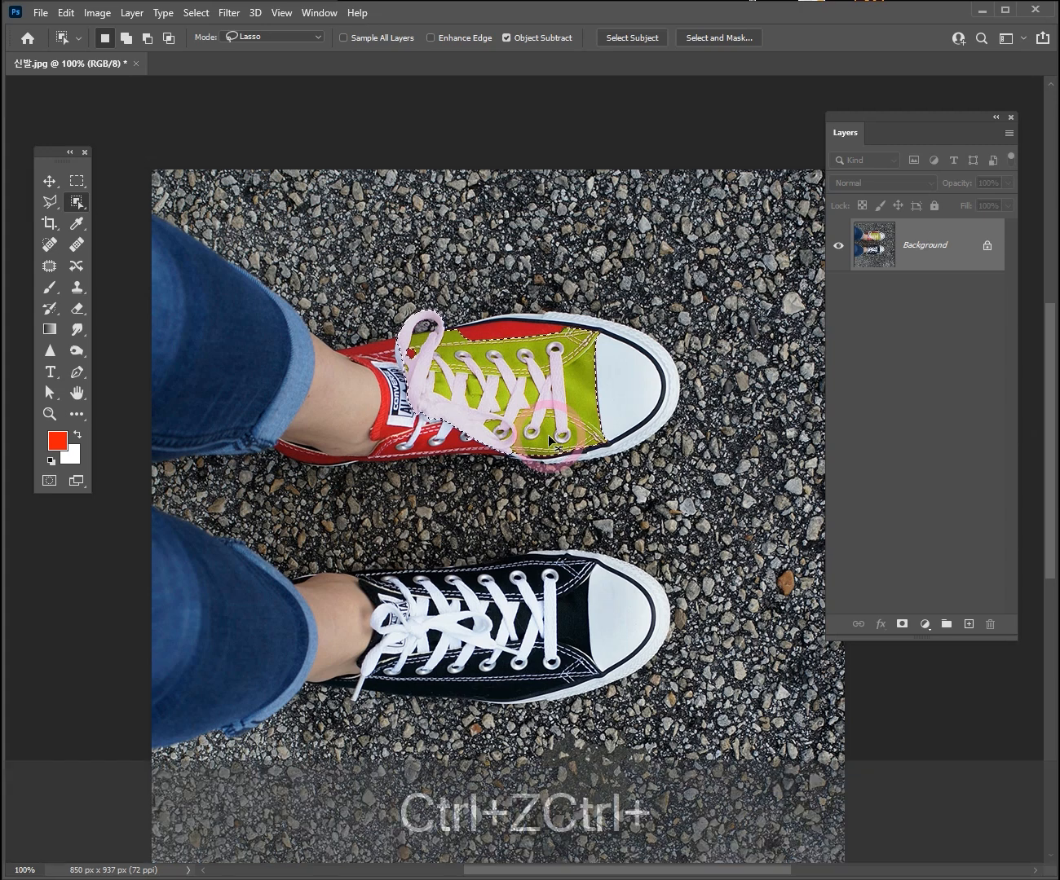
key("ctrl+z")
key("ctrl+d")
Outline the red shoe at 200% magnification with the Object Selection tool in Lasso mode to select its red canvas
key("ctrl+space")
left_click(489, 392, "ctrl")
left_click(490, 392, "ctrl")
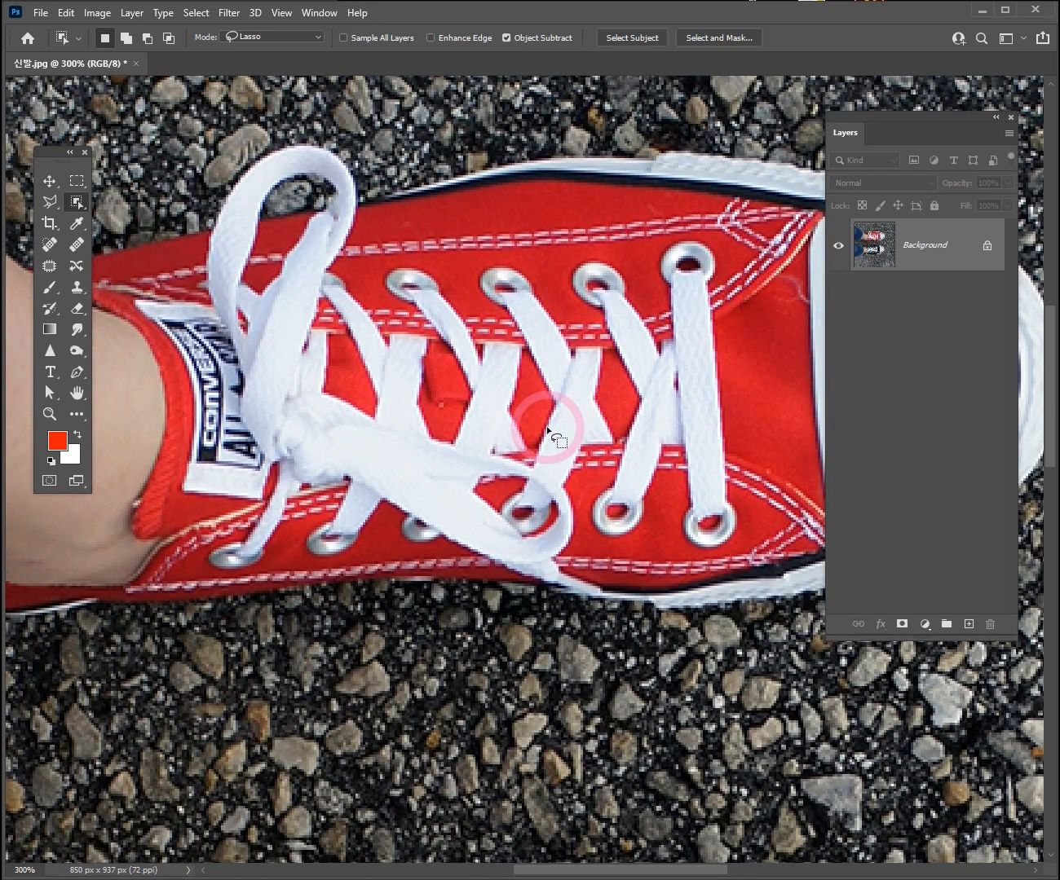
left_click(547, 425, "ctrl+alt")
left_click(583, 399, "ctrl+alt")
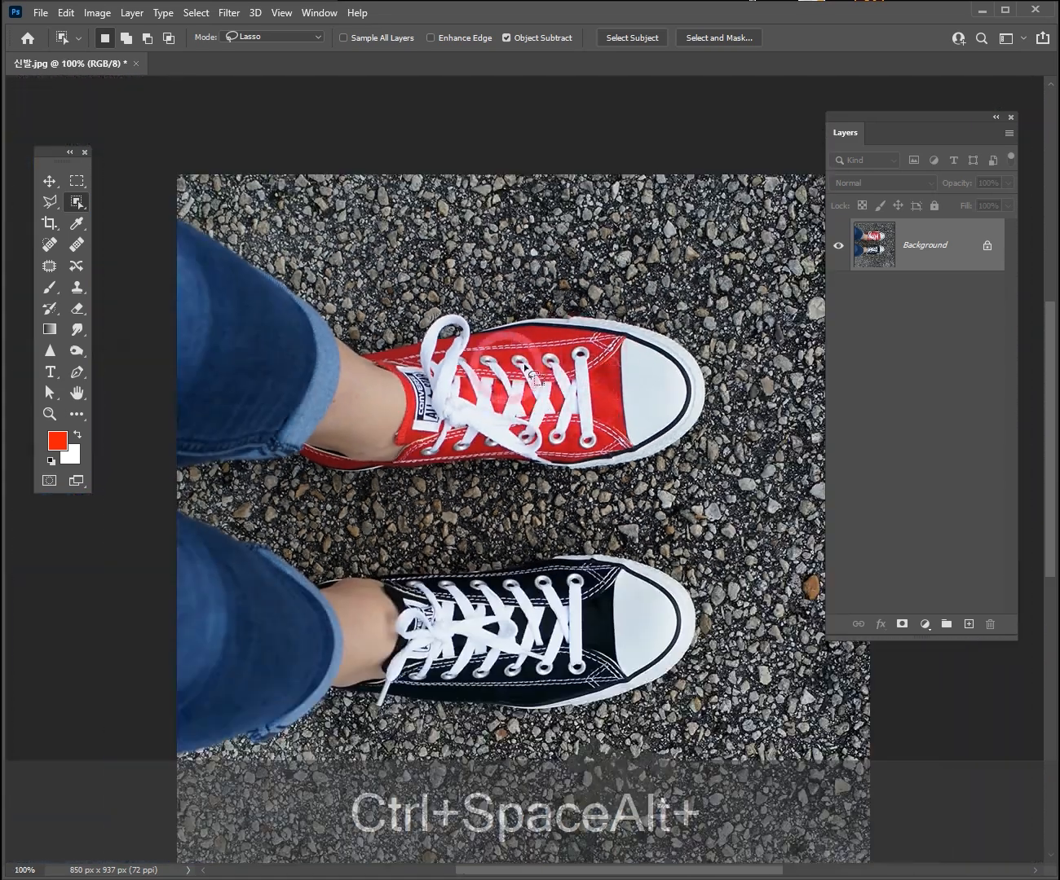
left_click(583, 420, "ctrl")
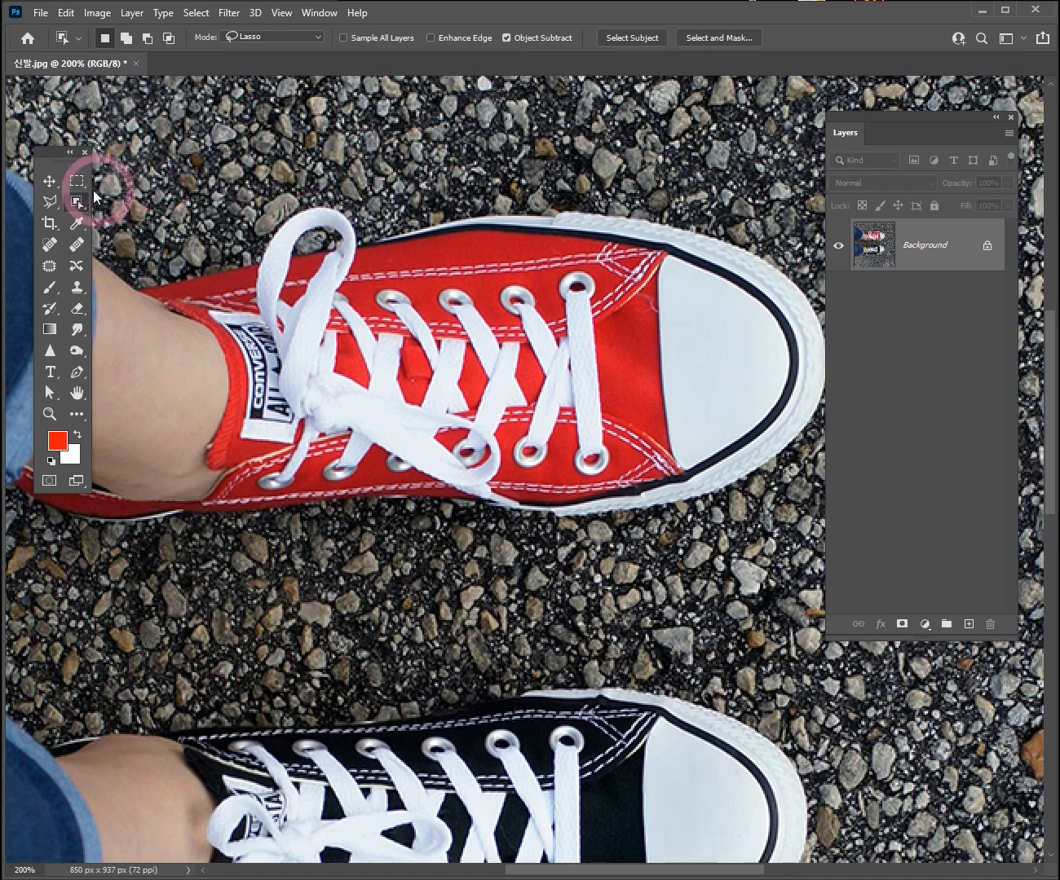
right_click(79, 202)
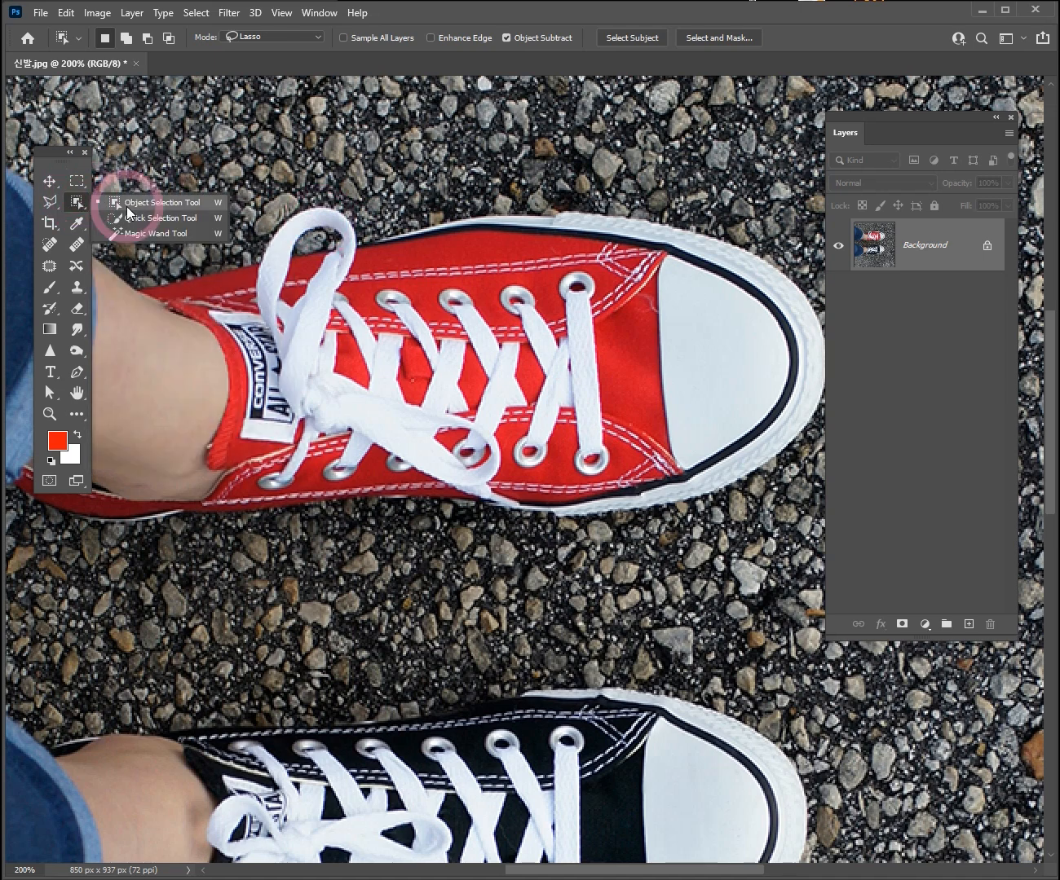
left_click(169, 206)
mouse_move(210, 239)
left_mouse_down()
mouse_move(133, 291)
mouse_move(185, 364)
left_mouse_up()
mouse_move(212, 486)
left_mouse_down()
mouse_move(354, 458)
mouse_move(343, 239)
mouse_move(204, 247)
left_mouse_up()
mouse_move(478, 202)
left_mouse_down()
mouse_move(389, 383)
mouse_move(554, 176)
mouse_move(477, 214)
left_mouse_up()
mouse_move(703, 336)
left_mouse_down()
mouse_move(575, 327)
mouse_move(724, 354)
mouse_move(604, 331)
mouse_move(610, 326)
left_mouse_up()
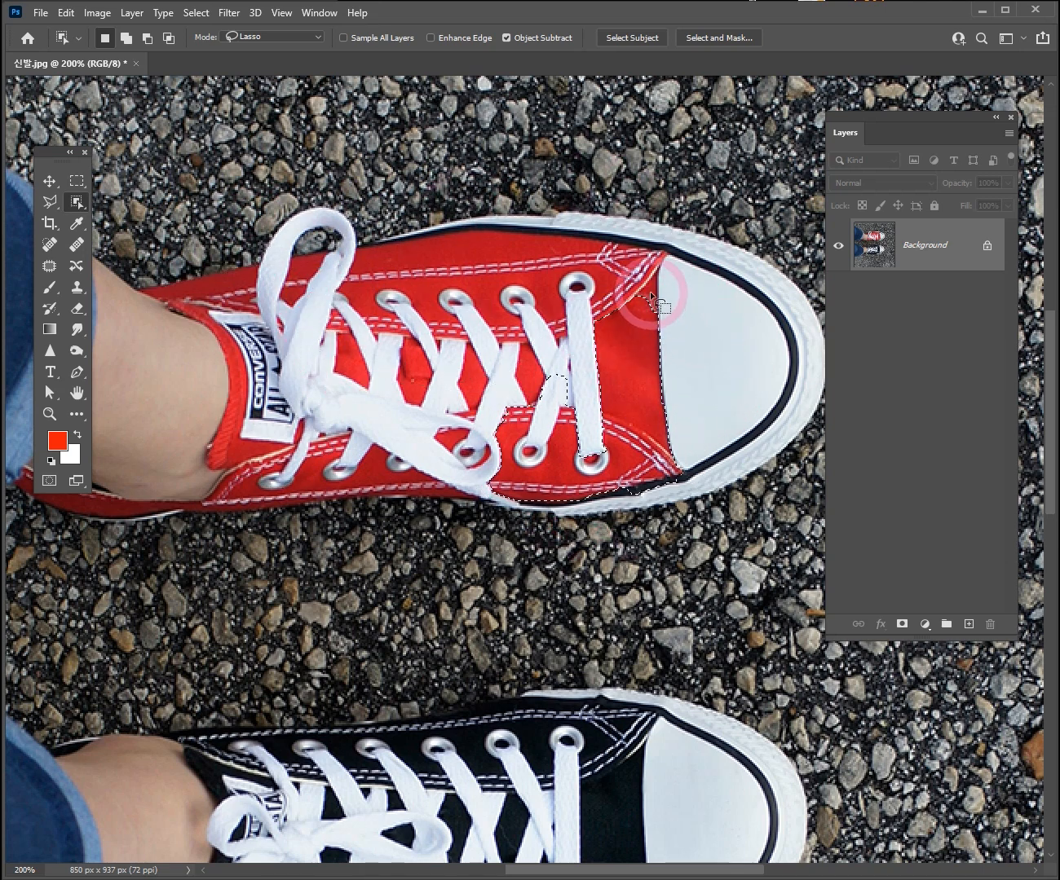
Add the unselected upper, ankle and heel areas of the red shoe to the selection with further lasso outlines
key("shift")
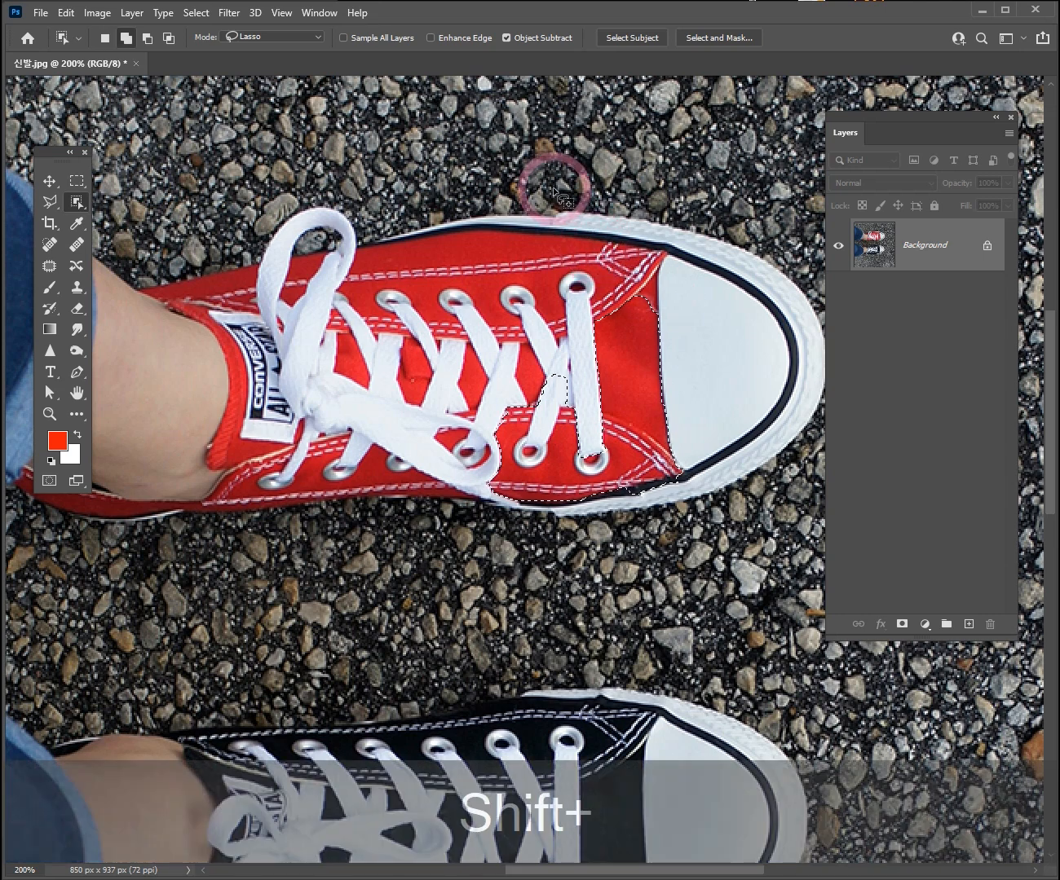
key("shift")
mouse_move(627, 208)
left_mouse_down()
mouse_move(513, 213)
mouse_move(402, 297)
mouse_move(589, 363)
mouse_move(690, 282)
mouse_move(588, 209)
mouse_move(490, 229)
mouse_move(298, 228)
mouse_move(180, 300)
mouse_move(216, 367)
mouse_move(471, 333)
mouse_move(438, 228)
mouse_move(270, 250)
mouse_move(135, 308)
mouse_move(184, 327)
mouse_move(192, 286)
left_mouse_up()
mouse_move(273, 315)
left_mouse_down()
mouse_move(180, 443)
mouse_move(476, 413)
mouse_move(262, 368)
left_mouse_up()
mouse_move(282, 540)
left_mouse_down()
mouse_move(172, 429)
mouse_move(310, 520)
left_mouse_up()
mouse_move(435, 205)
left_mouse_down()
mouse_move(288, 340)
mouse_move(461, 224)
left_mouse_up()
left_click_drag(328, 357, 522, 243)
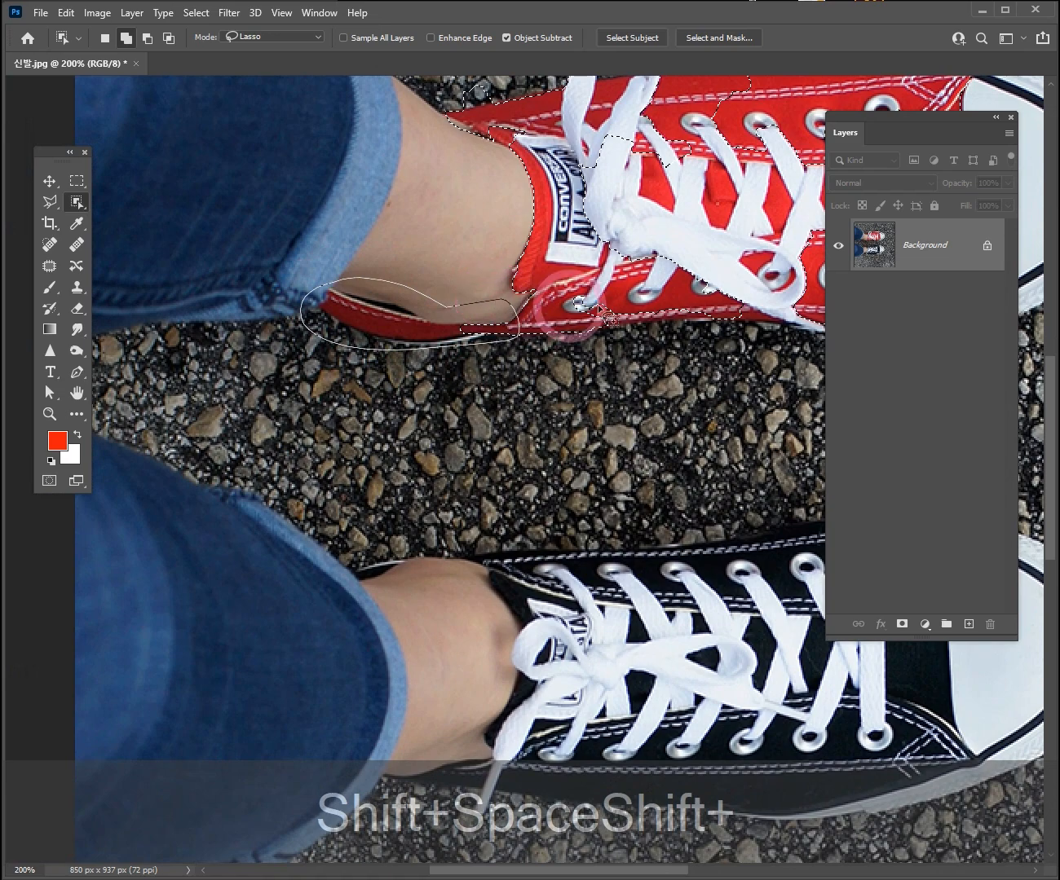
left_click_drag(633, 237, 483, 397)
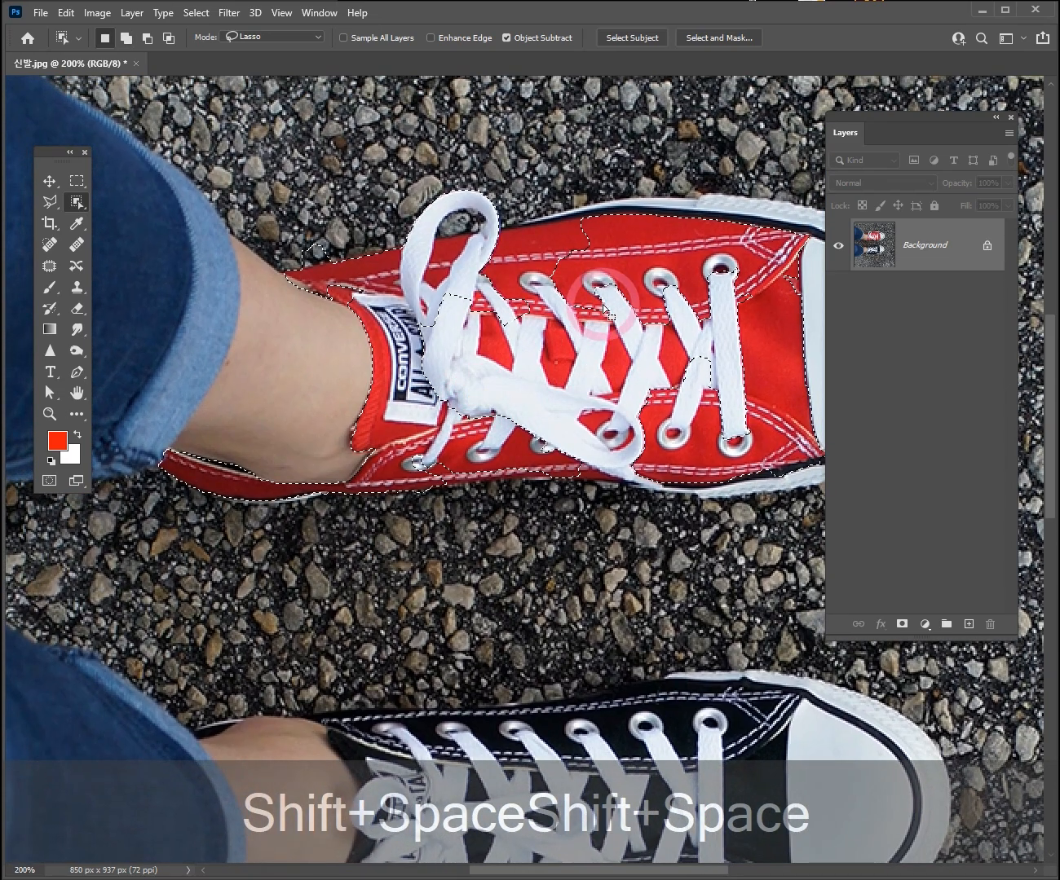
left_click_drag(632, 300, 574, 320)
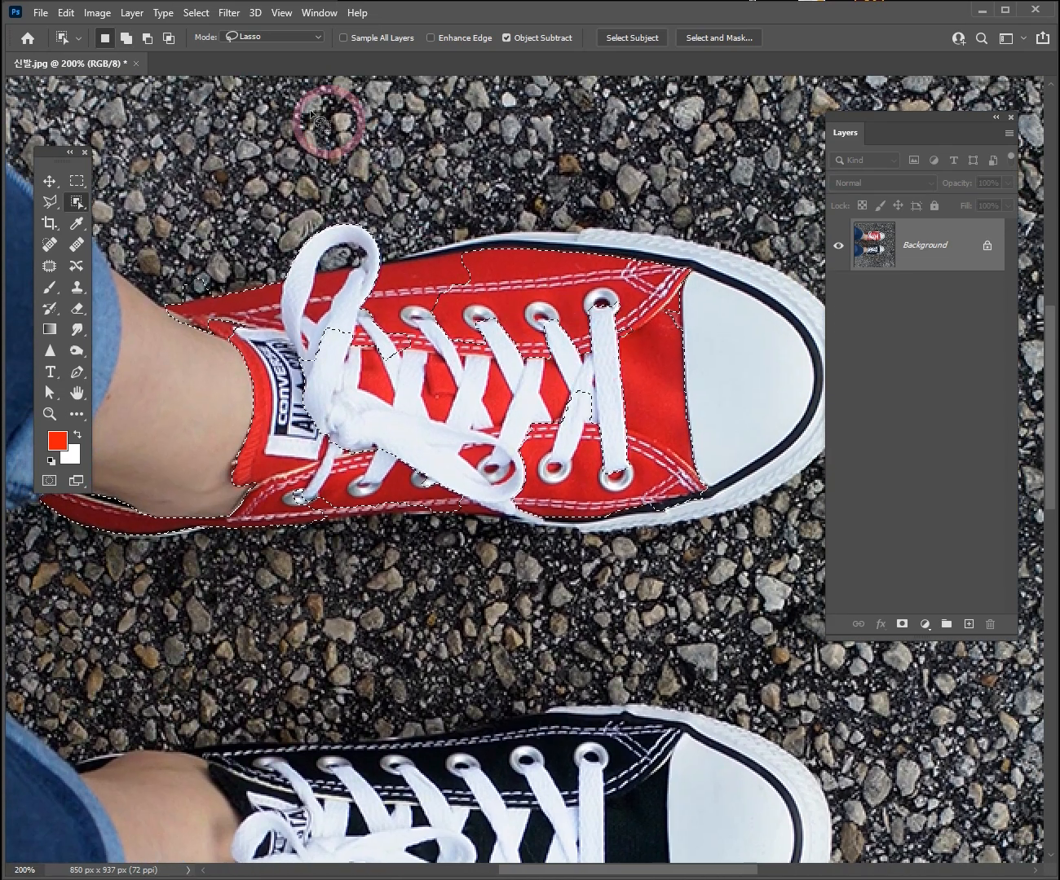
Switch to the Quick Selection tool and clear the current shoe selection
left_click(78, 200)
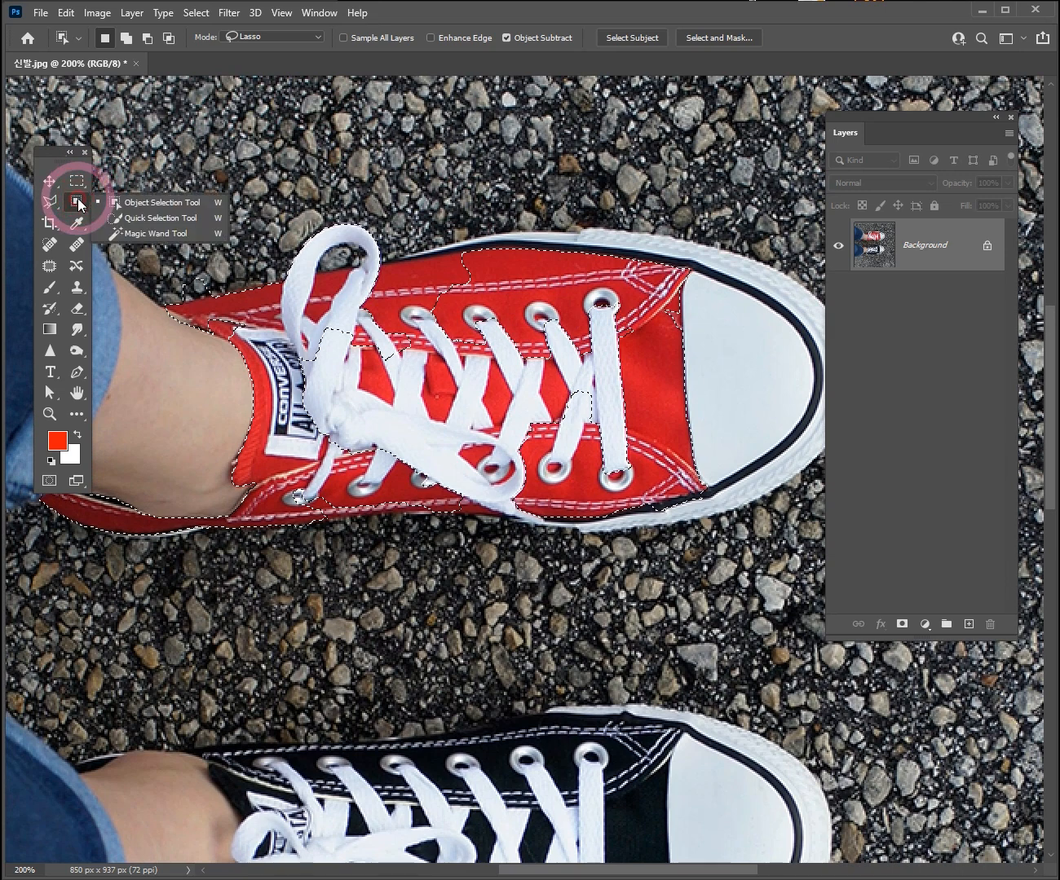
left_click(161, 220)
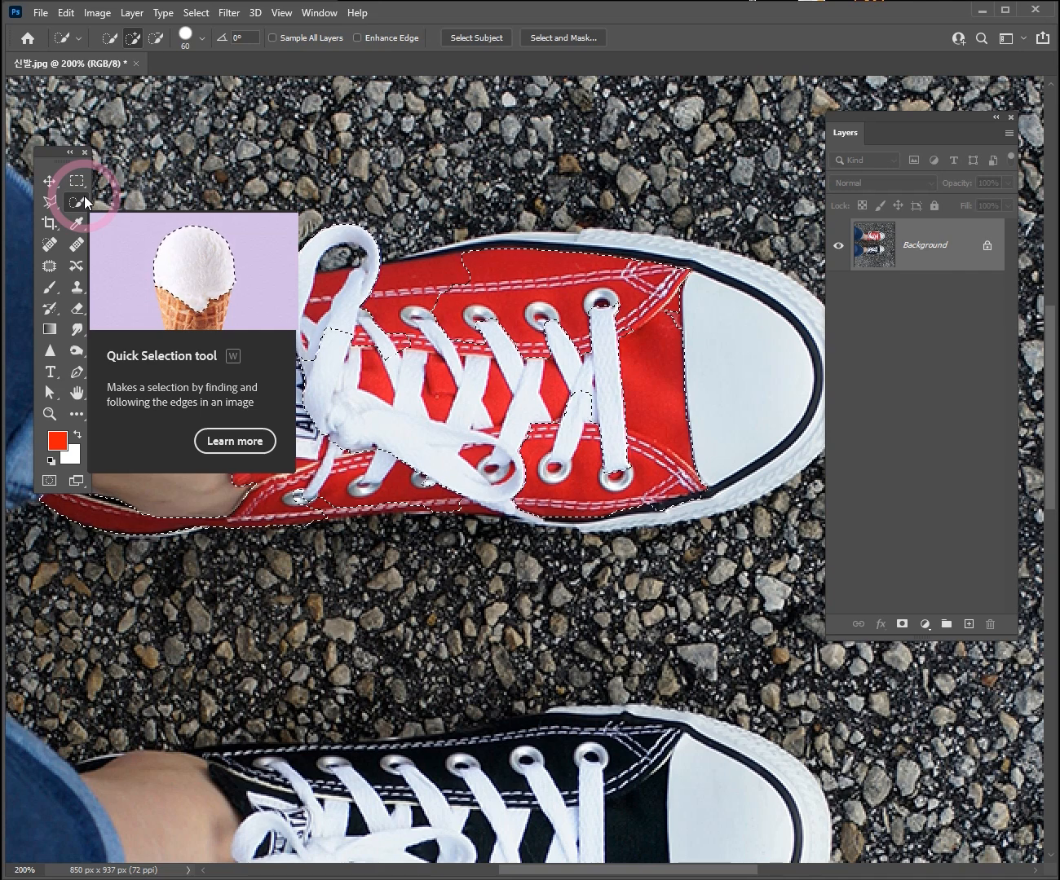
left_click(81, 200)
left_click_drag(81, 199, 130, 217)
left_click_drag(533, 435, 576, 417)
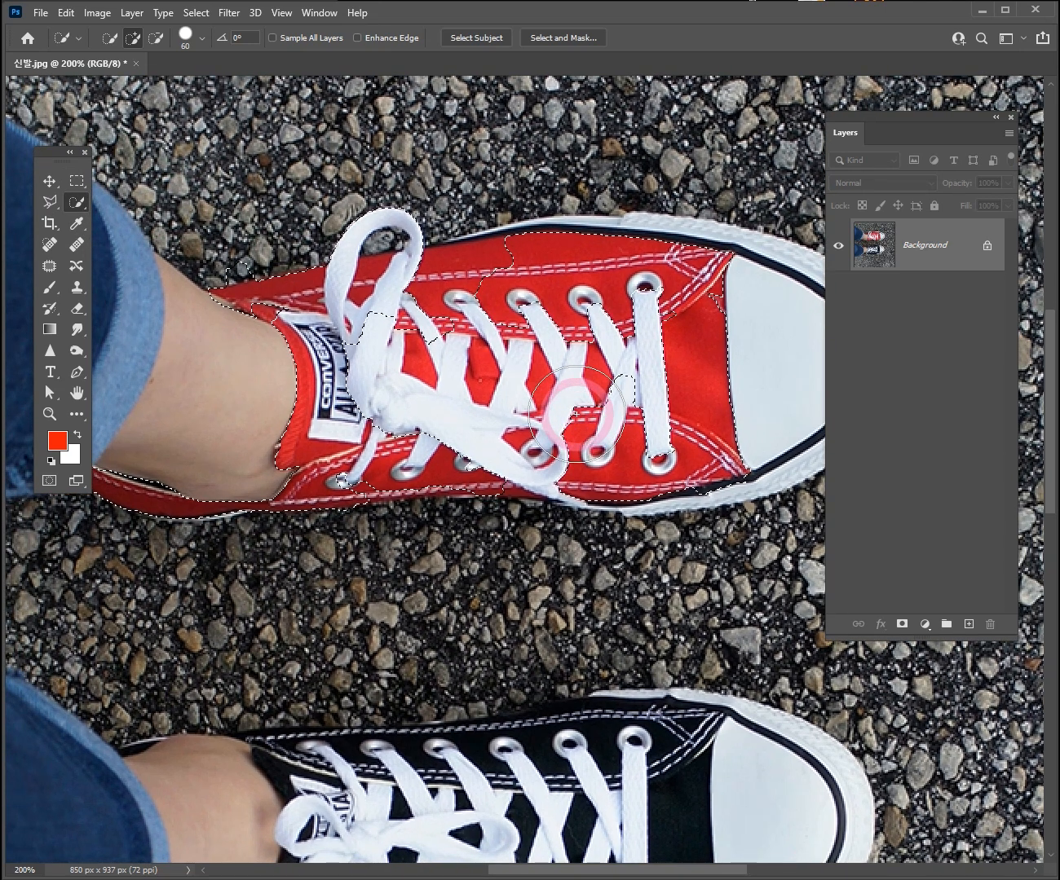
key("ctrl+d")
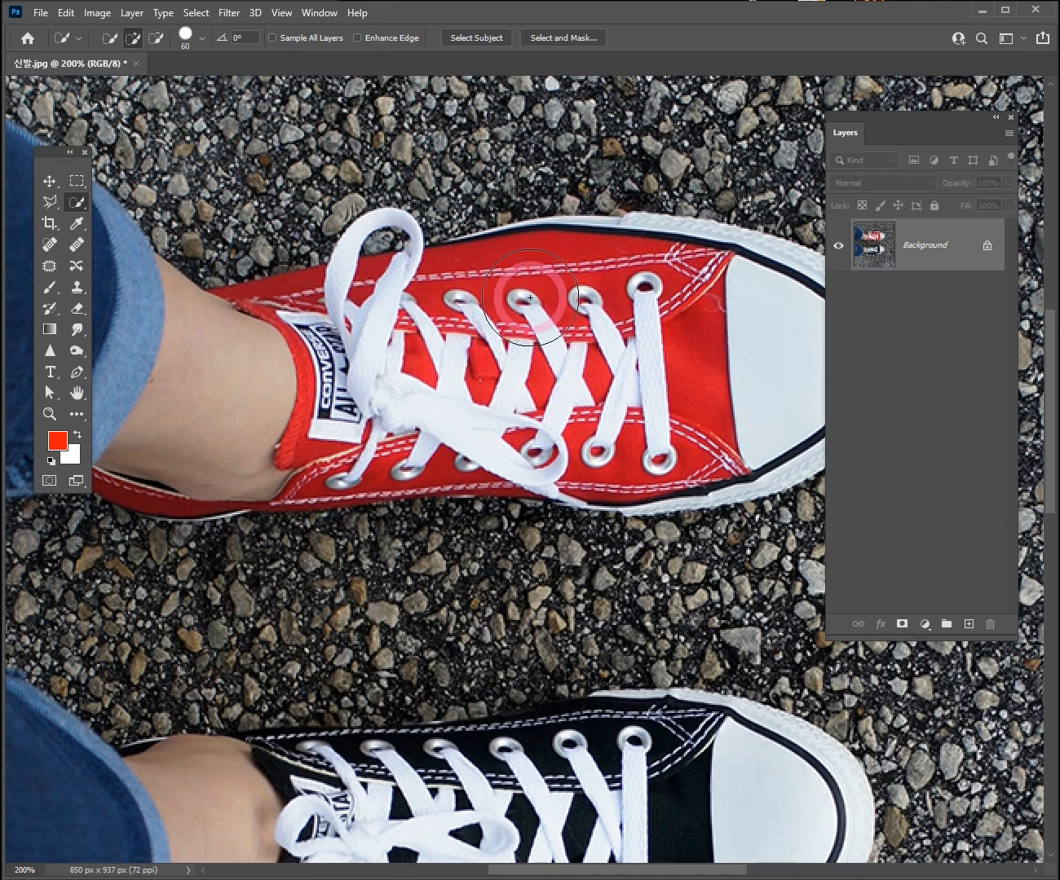
Enlarge and shrink the Quick Selection brush over the white toe cap, finishing at size 50
left_click_drag(664, 373, 503, 372)
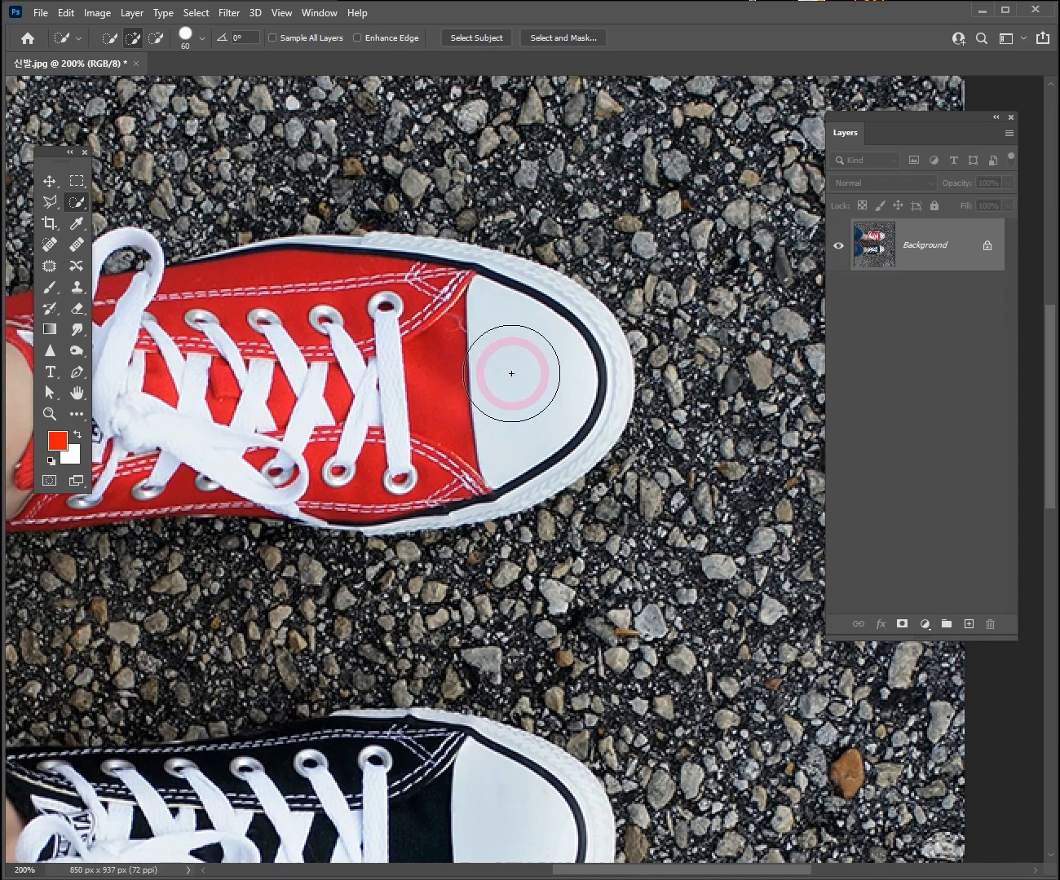
key("bracketright")
key("bracketright")
key("bracketright")
key("bracketleft")
key("bracketleft")
key("bracketleft")
key("bracketleft")
key("bracketleft")
key("bracketleft")
key("bracketleft")
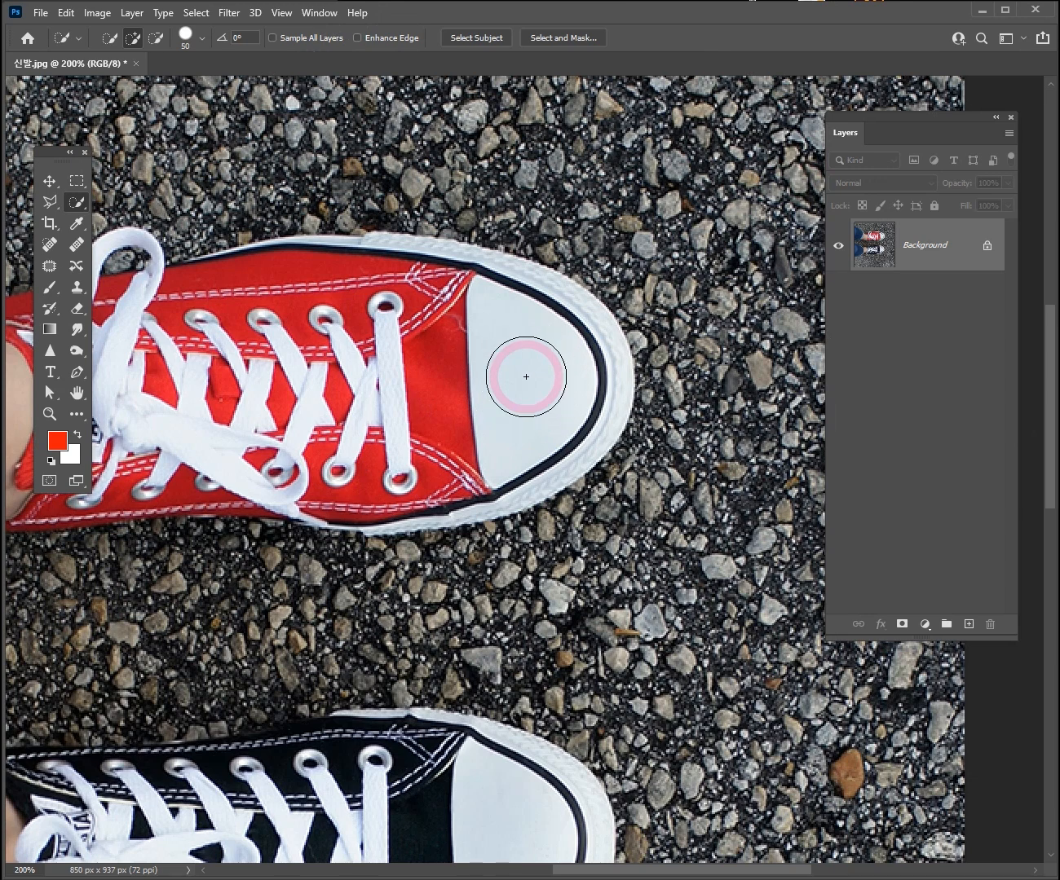
key("bracketright")
key("bracketright")
key("bracketleft")
key("bracketleft")
key("bracketleft")
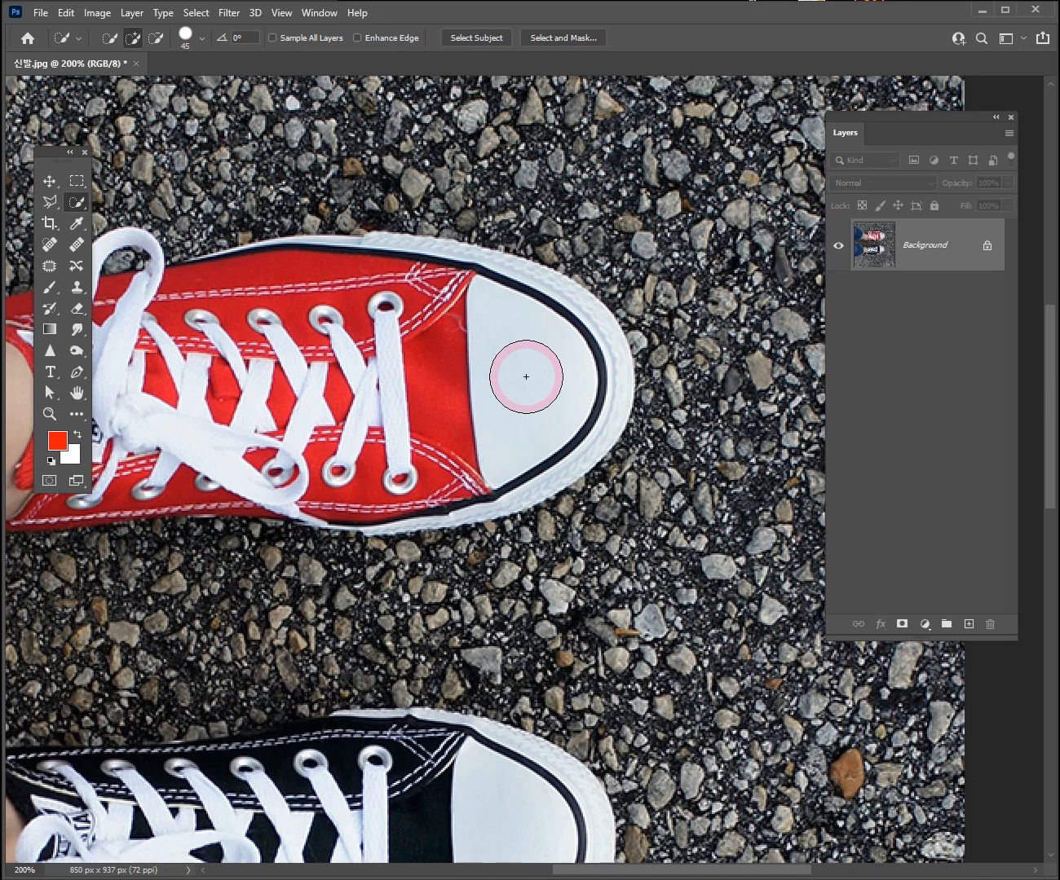
key("bracketright")
key("bracketright")
key("bracketright")
key("bracketleft")
key("bracketleft")
key("bracketleft")
key("bracketright")
key("bracketright")
key("bracketleft")
key("bracketleft")
key("bracketright")
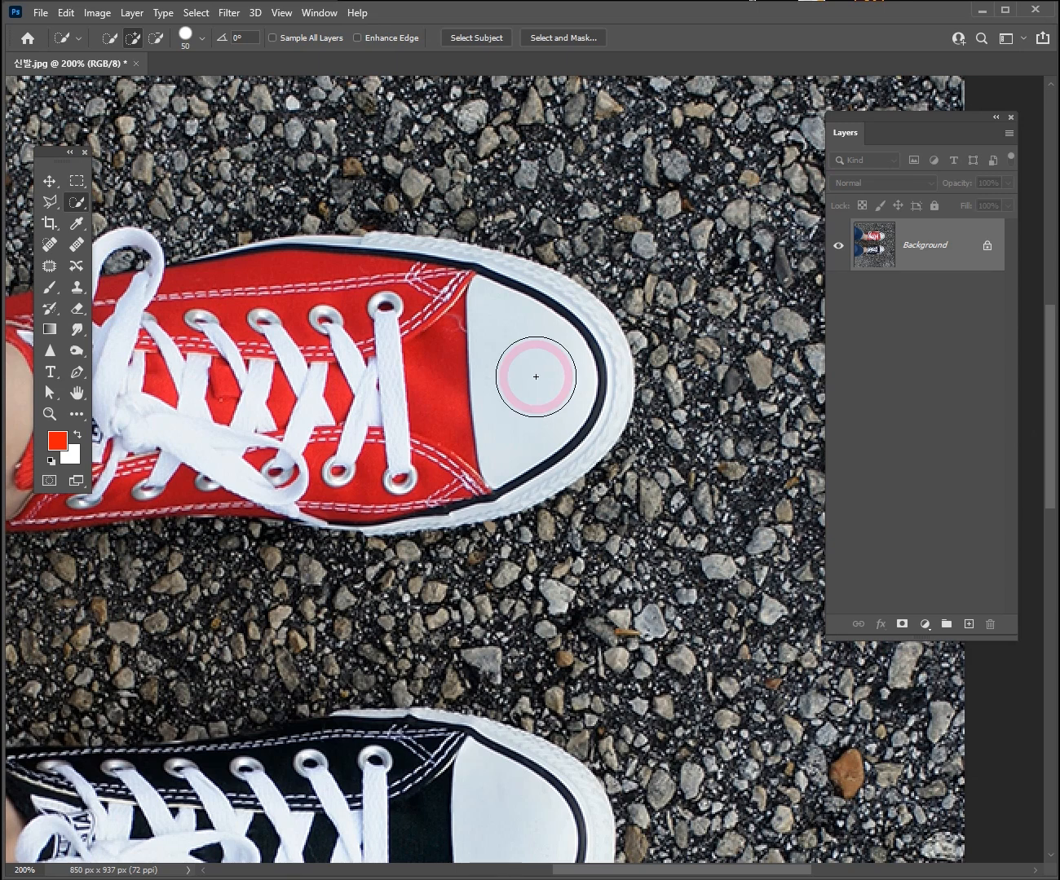
Paint a quick selection over the red canvas next to the toe cap, keeping the Add to selection mode
left_click_drag(424, 336, 407, 413)
left_click_drag(417, 413, 620, 386)
left_click(81, 207)
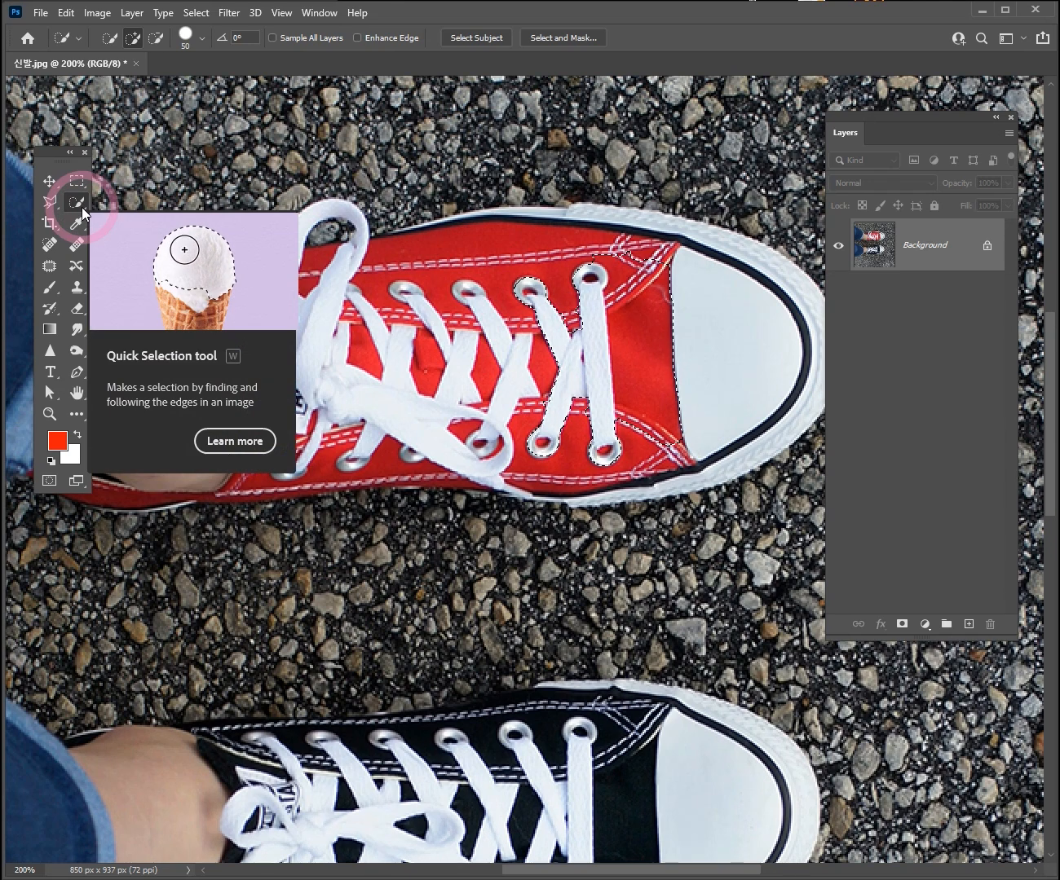
left_click(132, 38)
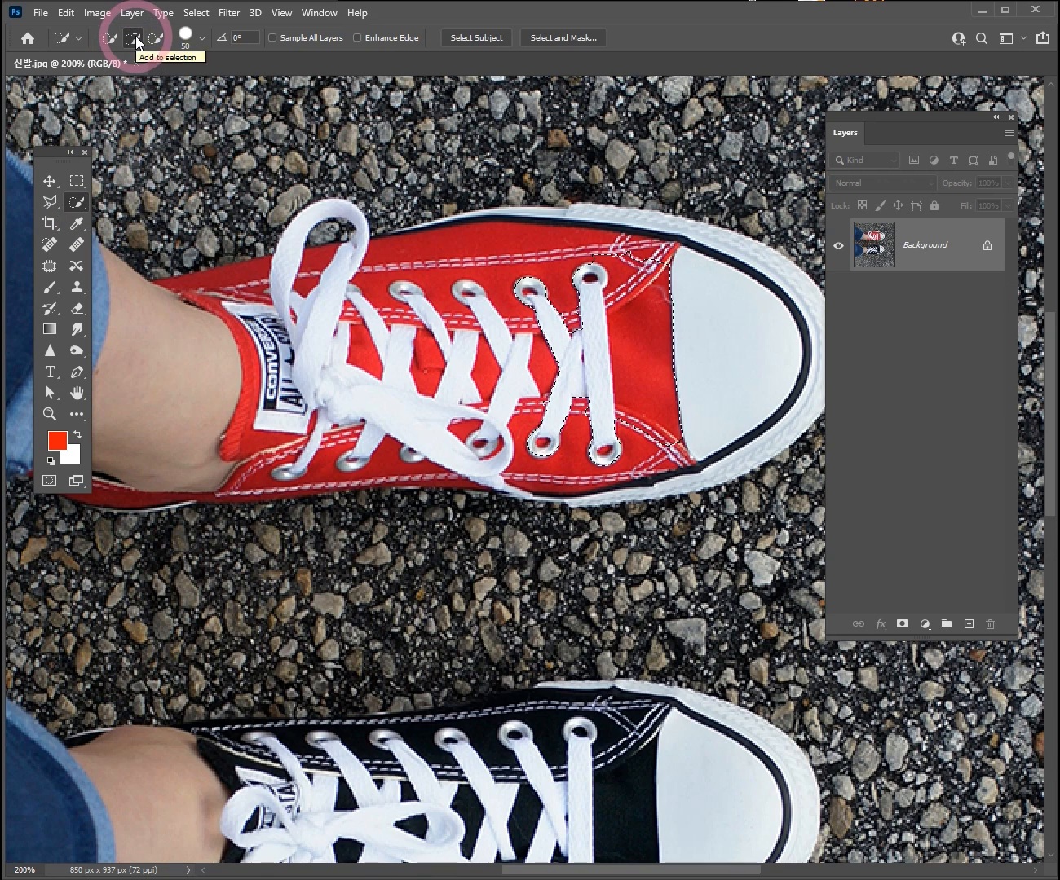
Extend the quick selection over the laces, the red upper and the heel of the shoe
mouse_move(549, 255)
left_mouse_down()
mouse_move(375, 302)
mouse_move(251, 300)
mouse_move(311, 383)
mouse_move(290, 404)
mouse_move(263, 473)
mouse_move(137, 522)
mouse_move(258, 532)
mouse_move(279, 483)
mouse_move(446, 470)
mouse_move(423, 455)
mouse_move(538, 456)
mouse_move(524, 443)
mouse_move(520, 364)
mouse_move(453, 375)
mouse_move(407, 365)
mouse_move(565, 376)
mouse_move(611, 439)
mouse_move(641, 450)
mouse_move(603, 467)
mouse_move(361, 465)
mouse_move(423, 387)
left_mouse_up()
left_click_drag(373, 307, 408, 303)
left_click_drag(272, 473, 354, 450)
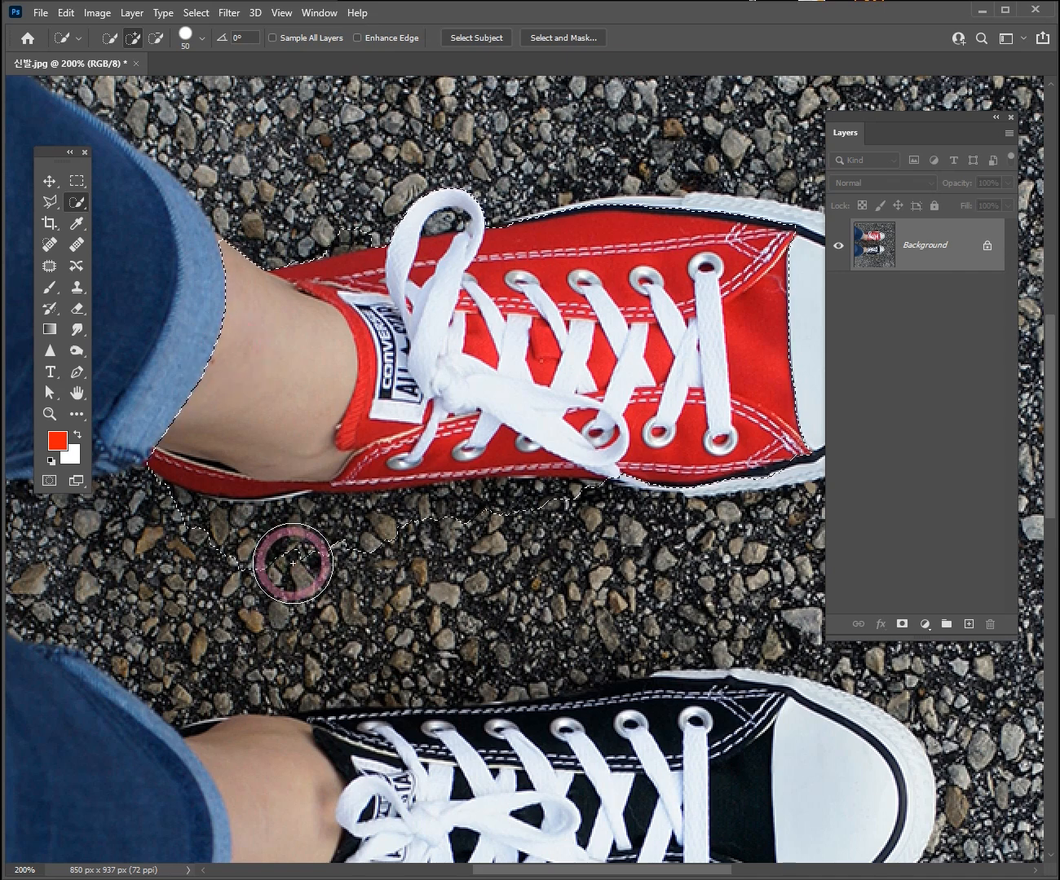
Subtract the excess gravel around the shoe and the bare ankle from the quick selection
mouse_move(292, 562)
left_mouse_down()
mouse_move(238, 569)
mouse_move(248, 568)
mouse_move(177, 532)
mouse_move(226, 540)
left_mouse_up()
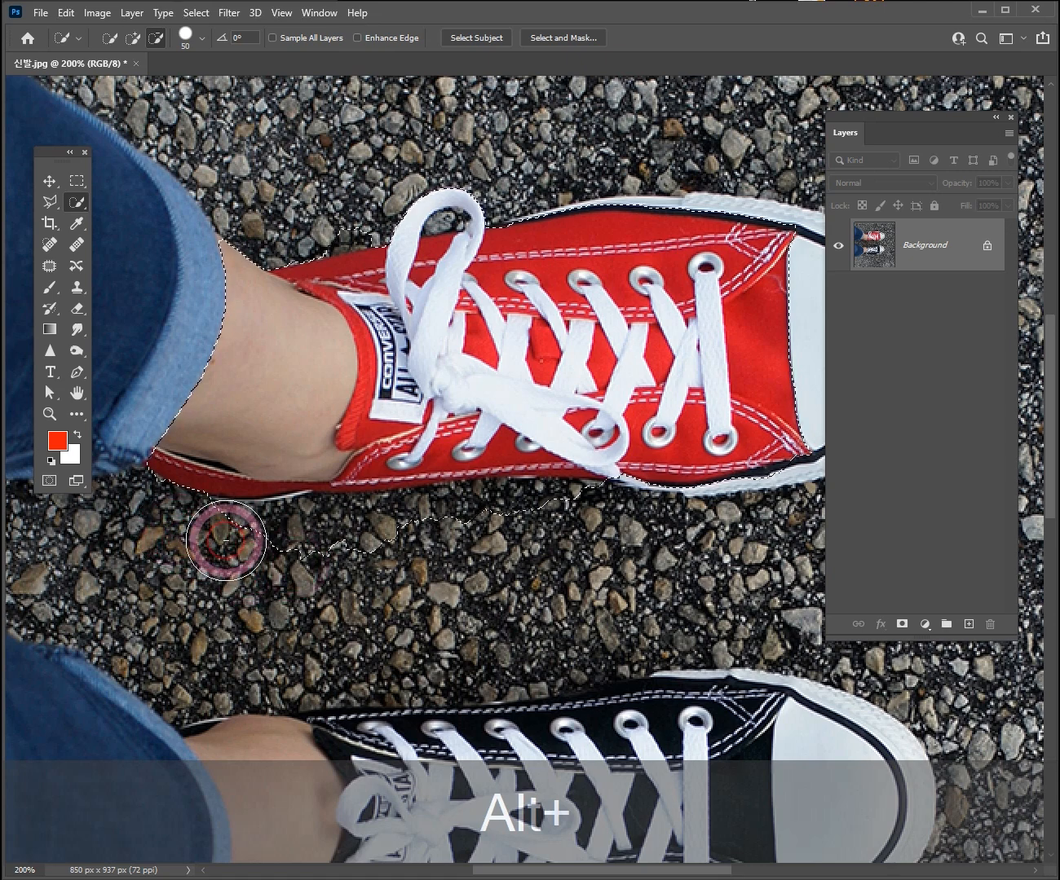
left_click_drag(345, 537, 570, 525)
mouse_move(396, 535)
left_mouse_down()
mouse_move(202, 384)
mouse_move(238, 414)
mouse_move(268, 407)
mouse_move(272, 361)
mouse_move(233, 230)
left_mouse_up()
left_click(343, 208, "alt")
left_click_drag(670, 195, 534, 181)
key("alt")
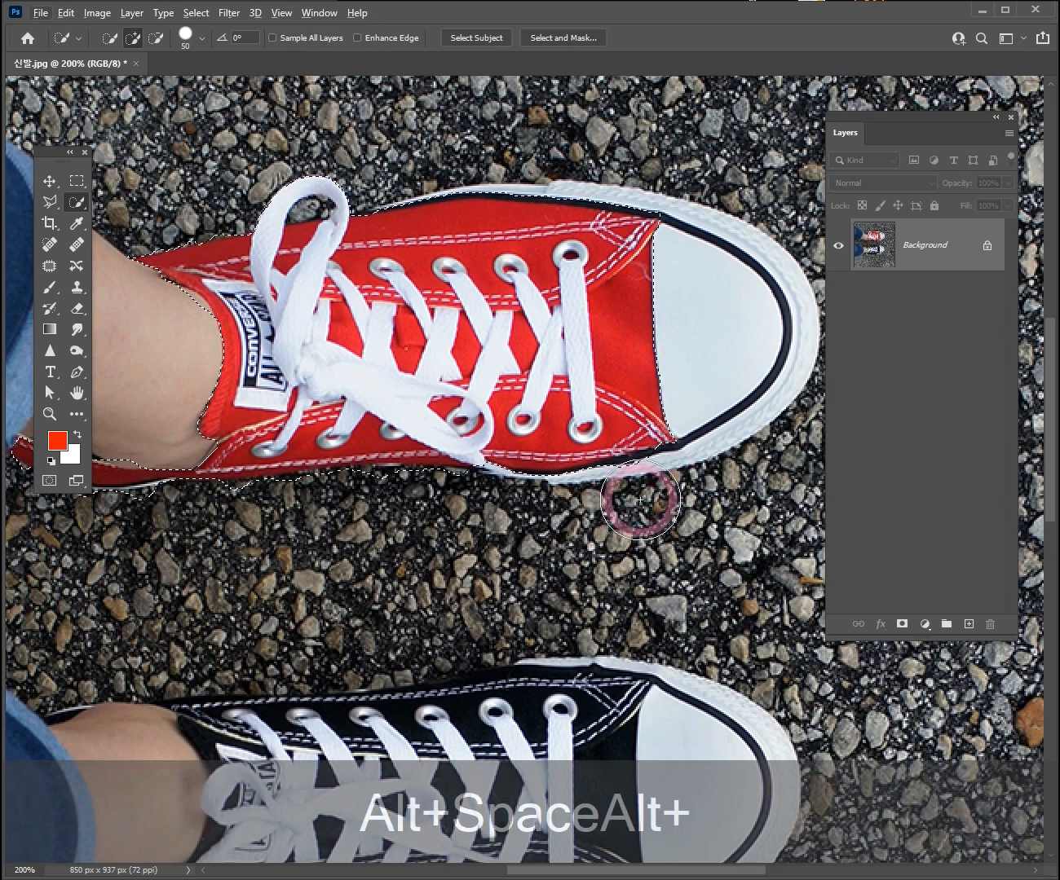
key("alt")
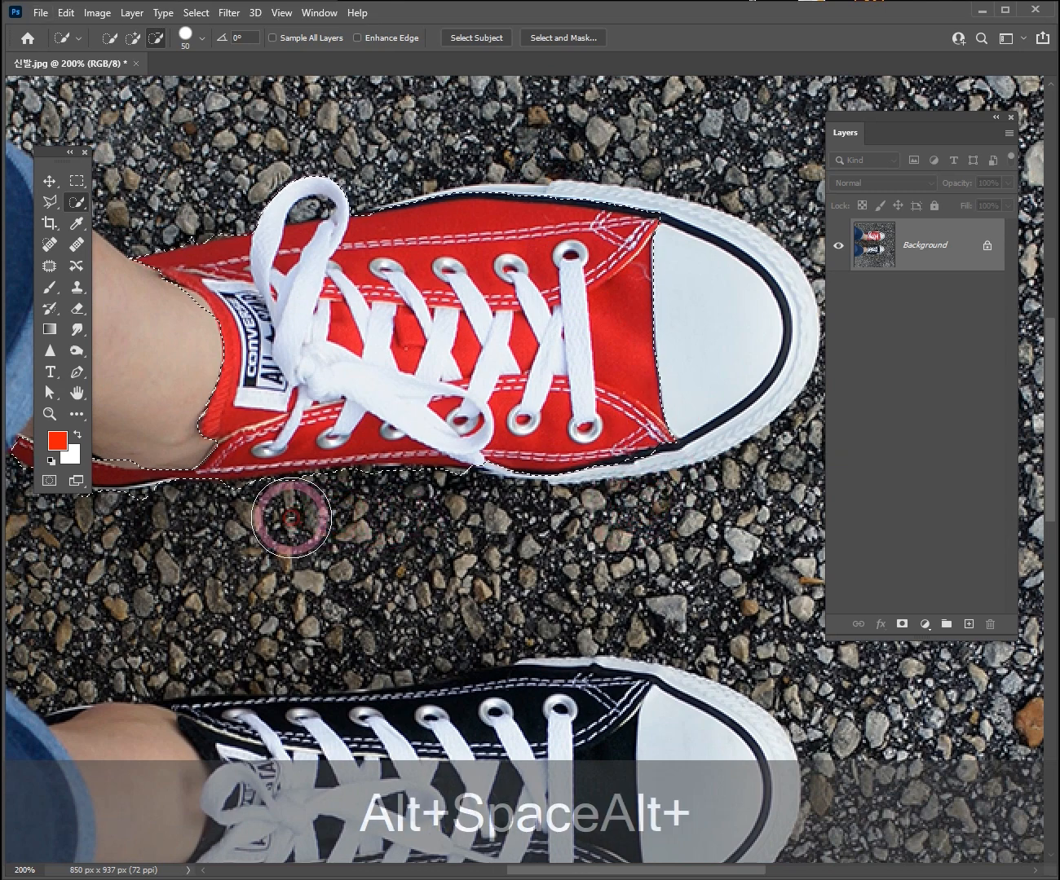
Add a new empty layer above the Background layer, keeping the shoe selection active
left_click(551, 434, "ctrl+alt")
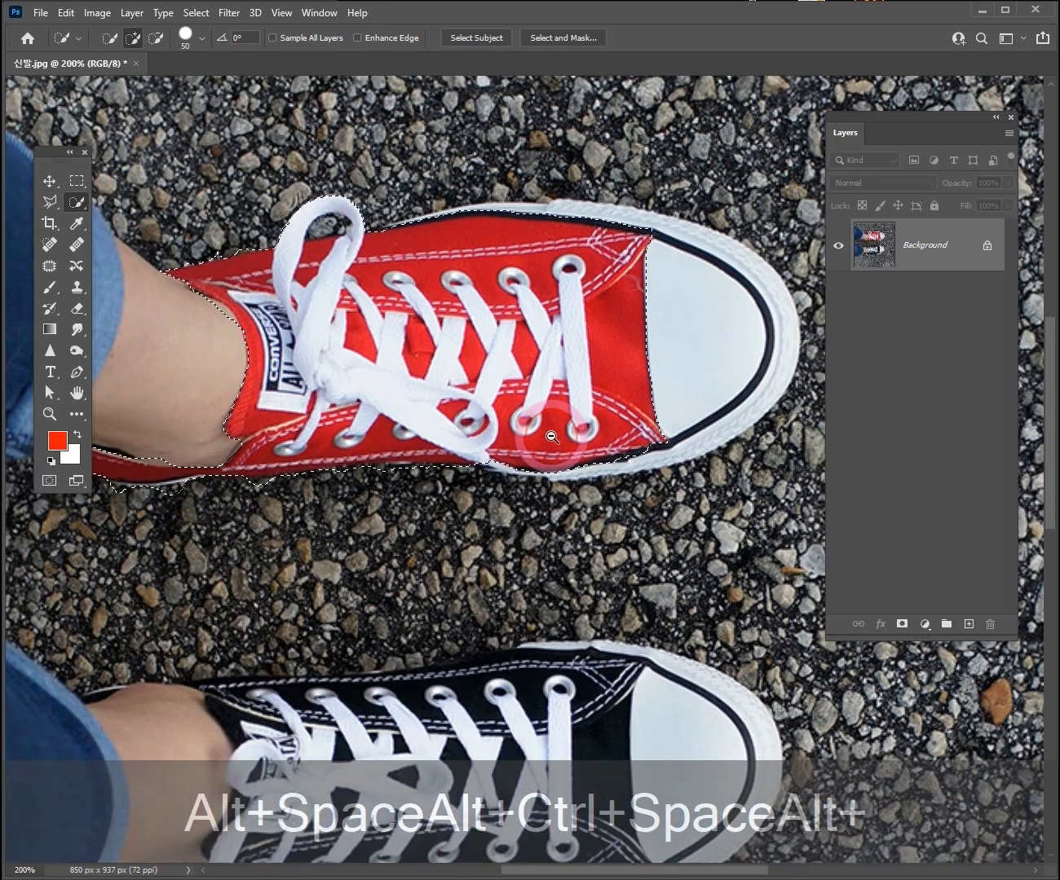
left_click(526, 387, "ctrl")
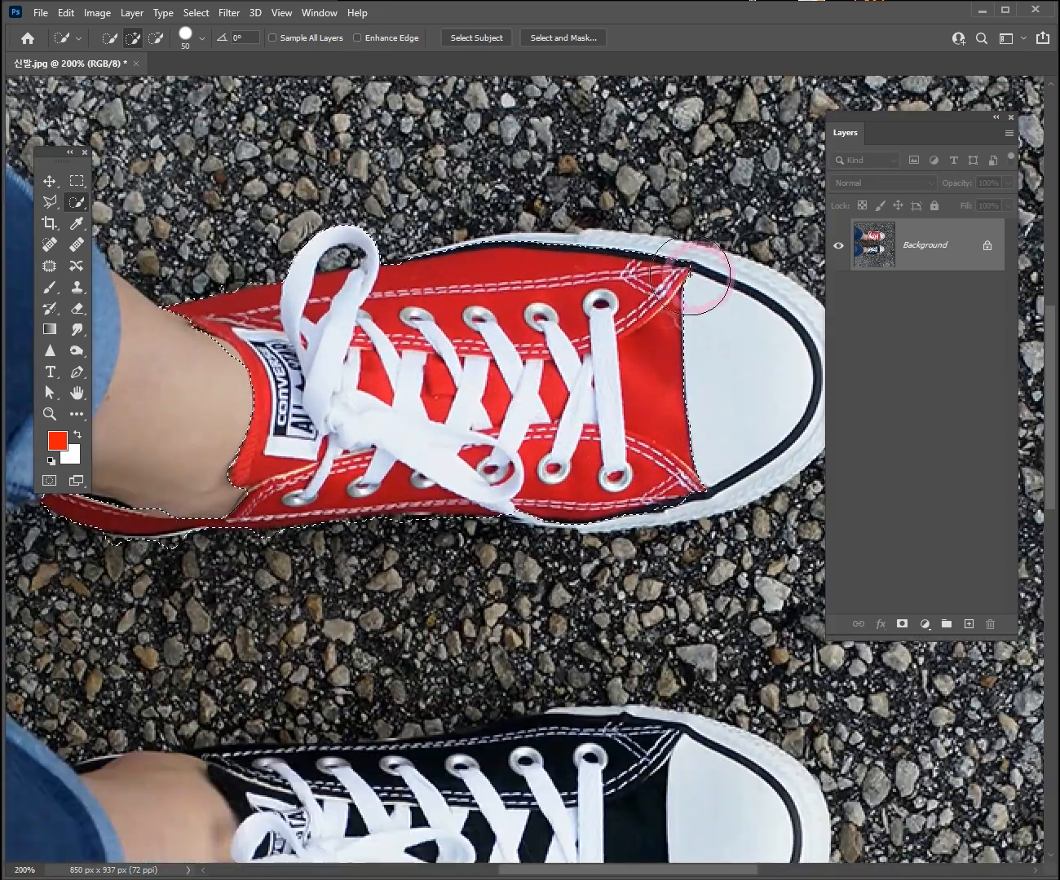
left_click_drag(414, 457, 430, 441)
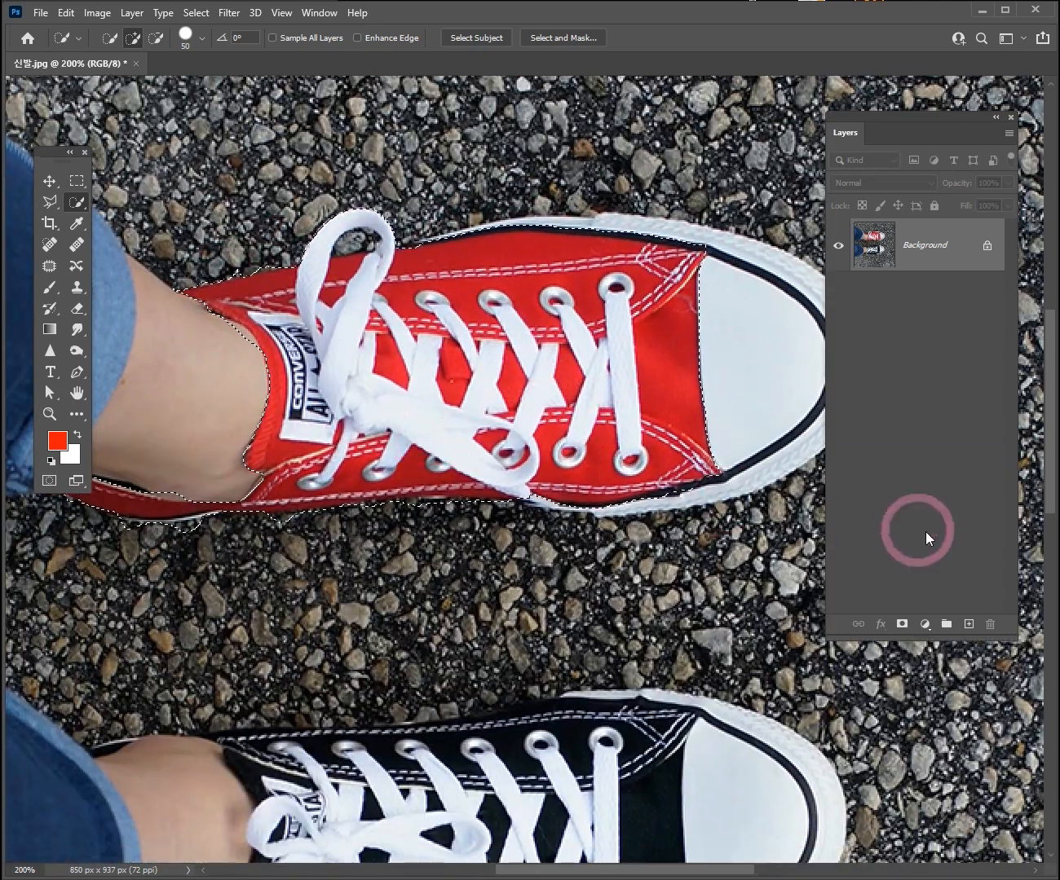
left_click(970, 624)
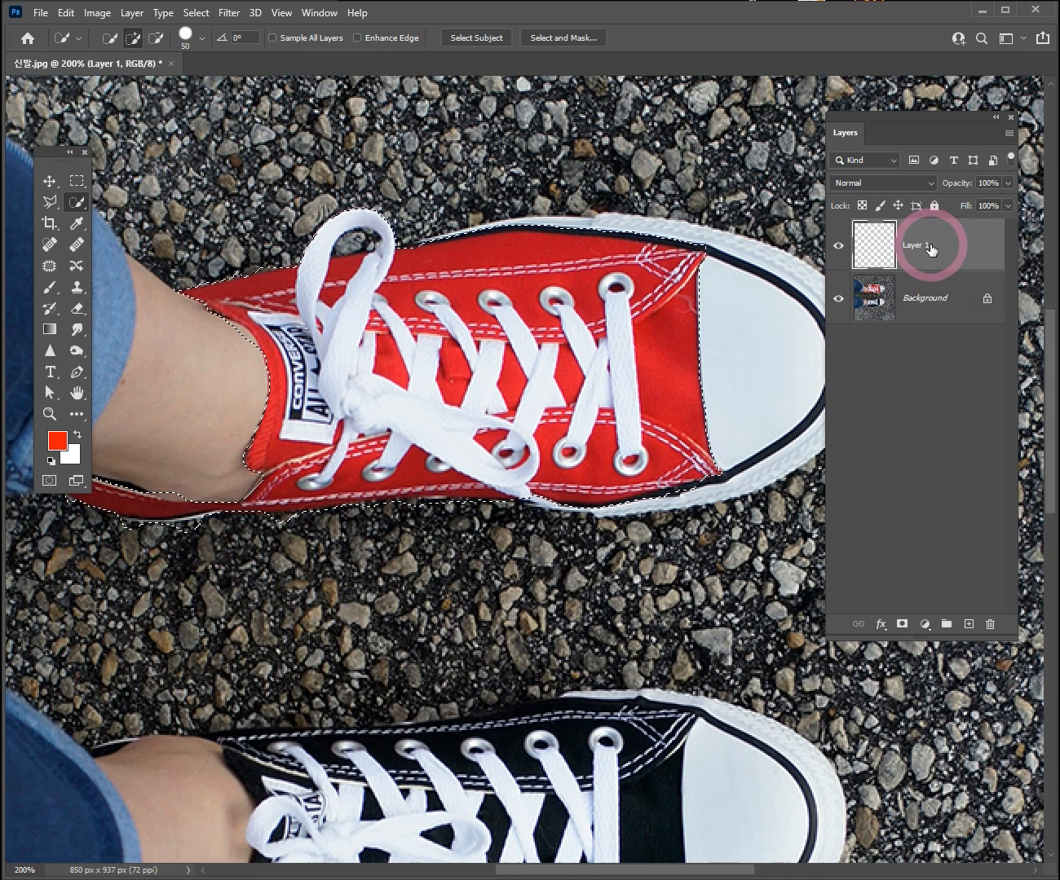
Set the foreground colour to a bright, saturated blue
left_click(59, 451)
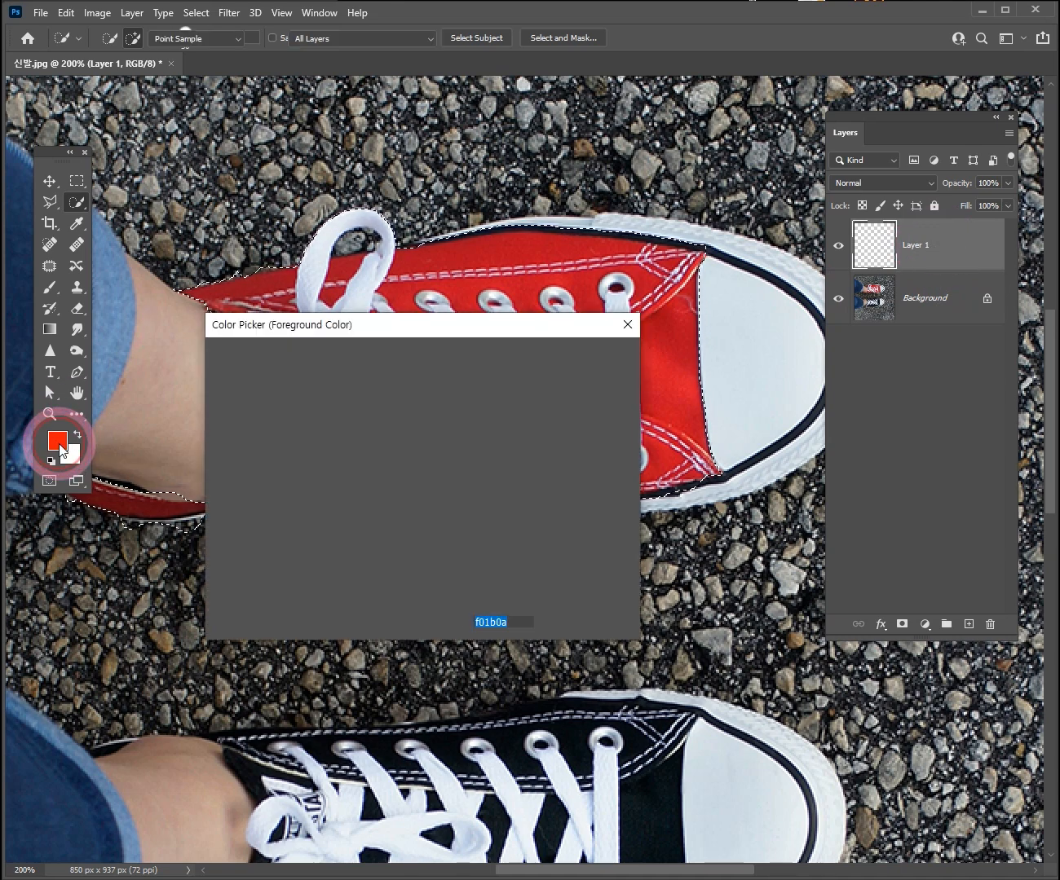
left_click_drag(441, 446, 439, 426)
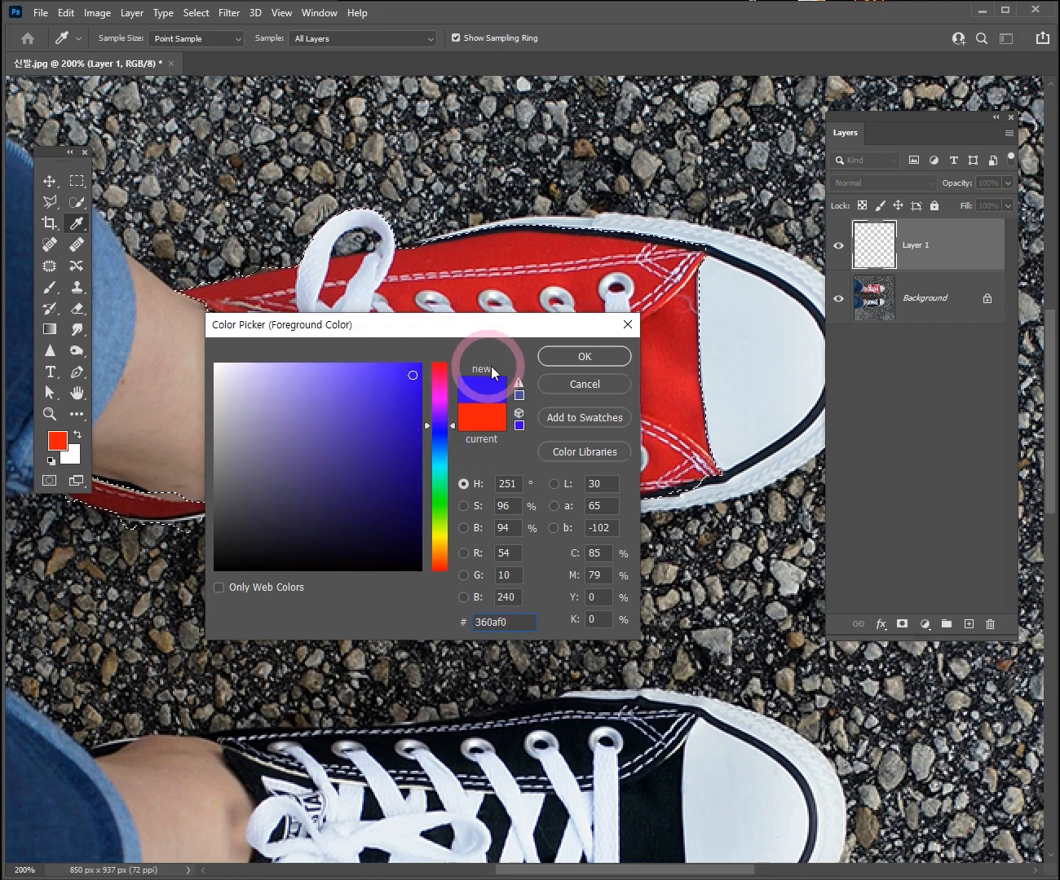
left_click_drag(402, 371, 355, 372)
left_click(394, 384)
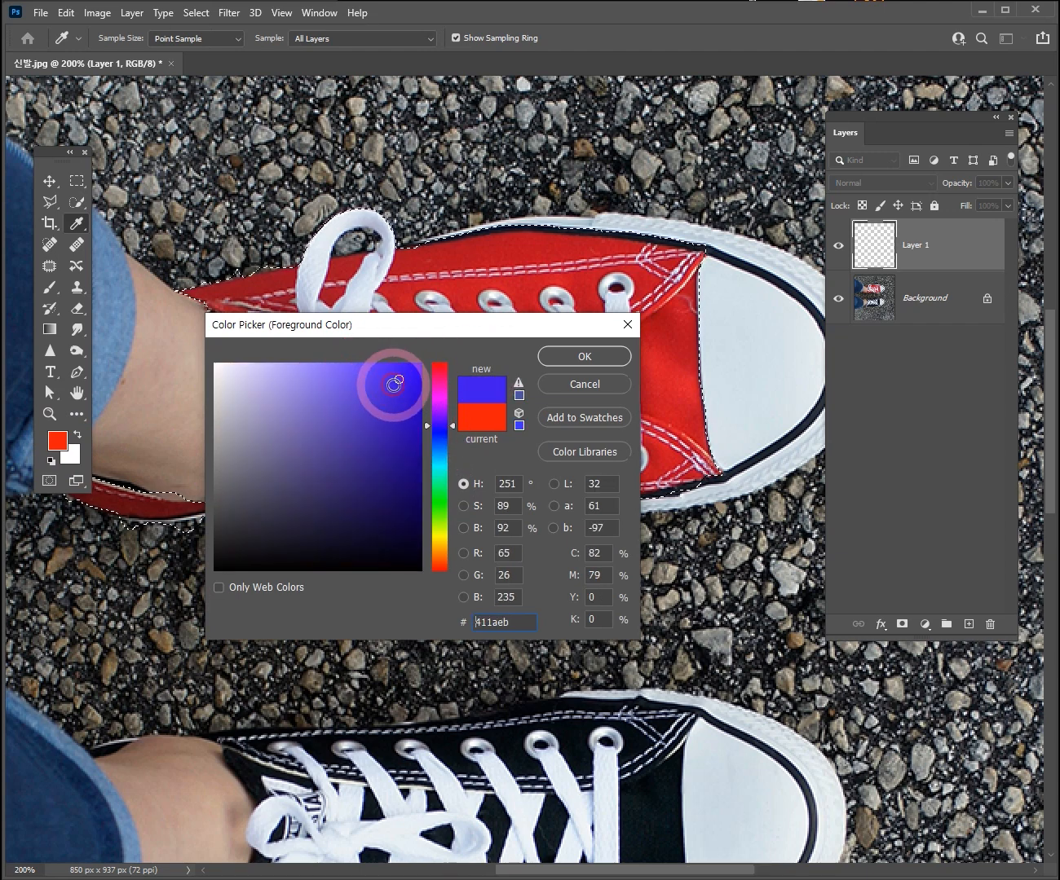
left_click(586, 359)
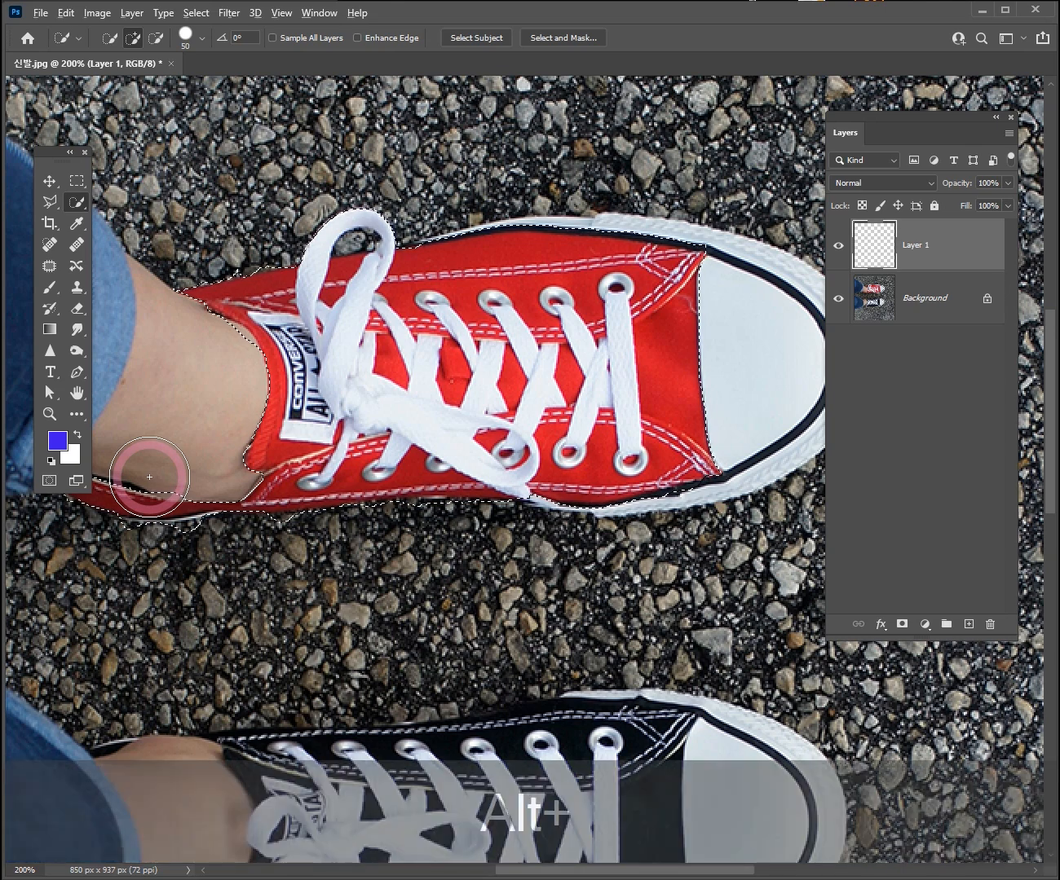
Fill the active shoe selection on Layer 1 with the blue foreground colour and deselect it
key("alt+BackSpace")
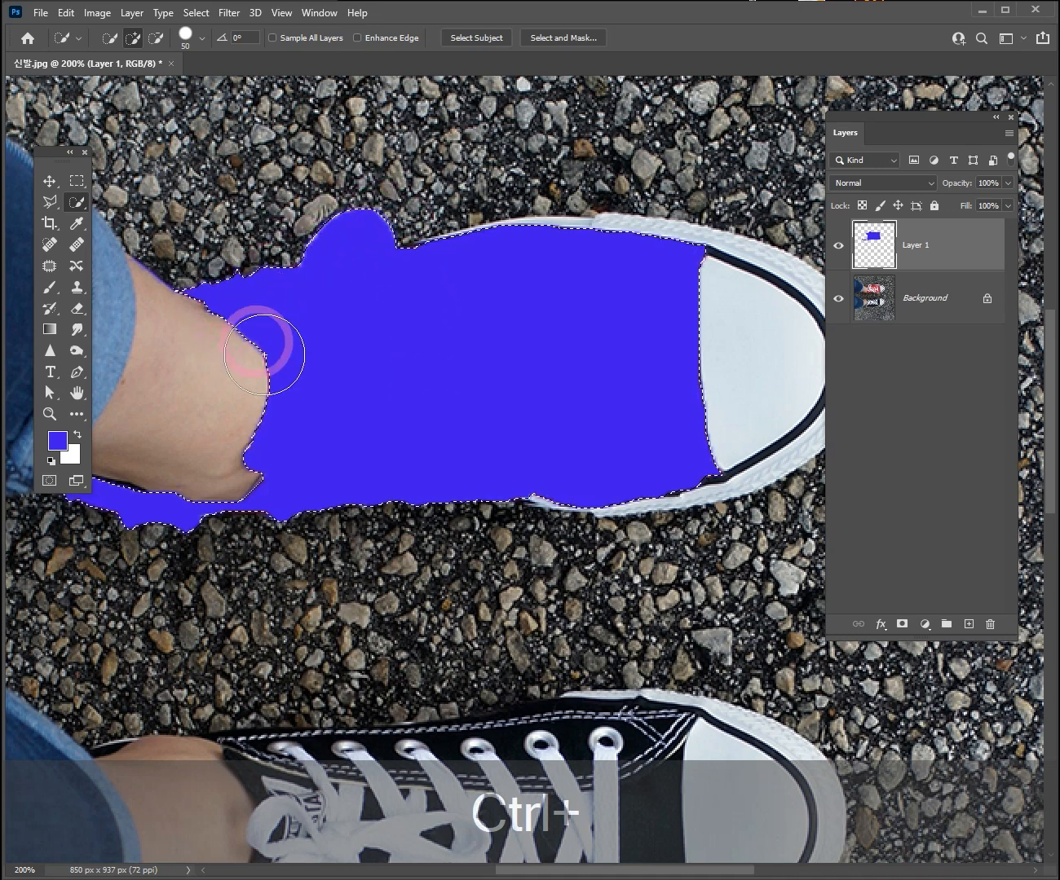
key("ctrl+d")
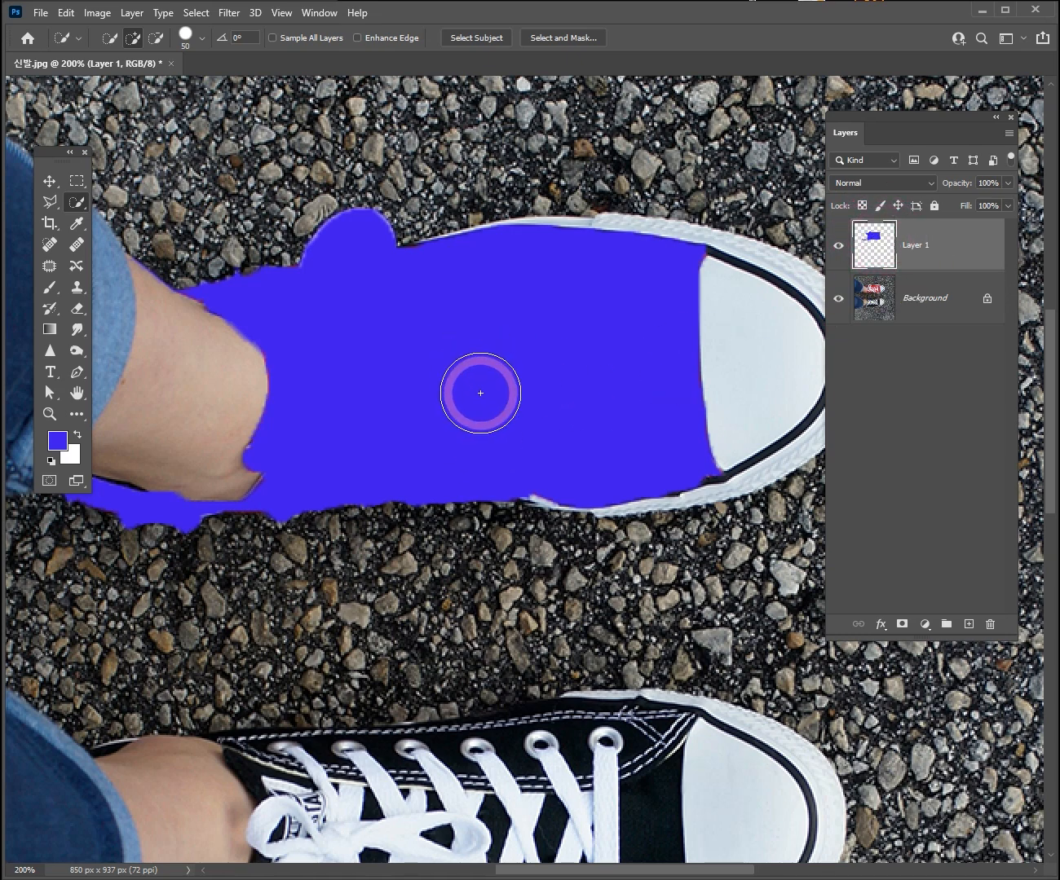
Preview darkening blend modes on the blue Layer 1 over the shoe, settling on Color Dodge
left_click(929, 184)
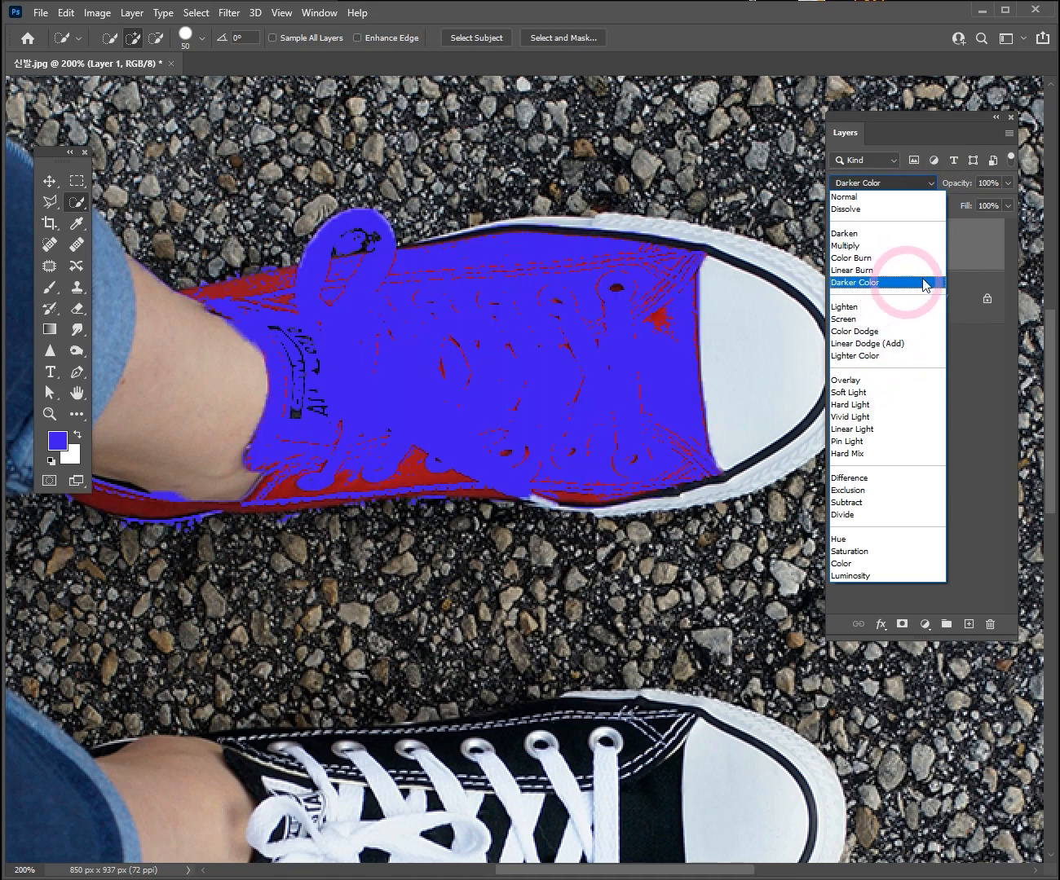
left_click(971, 245)
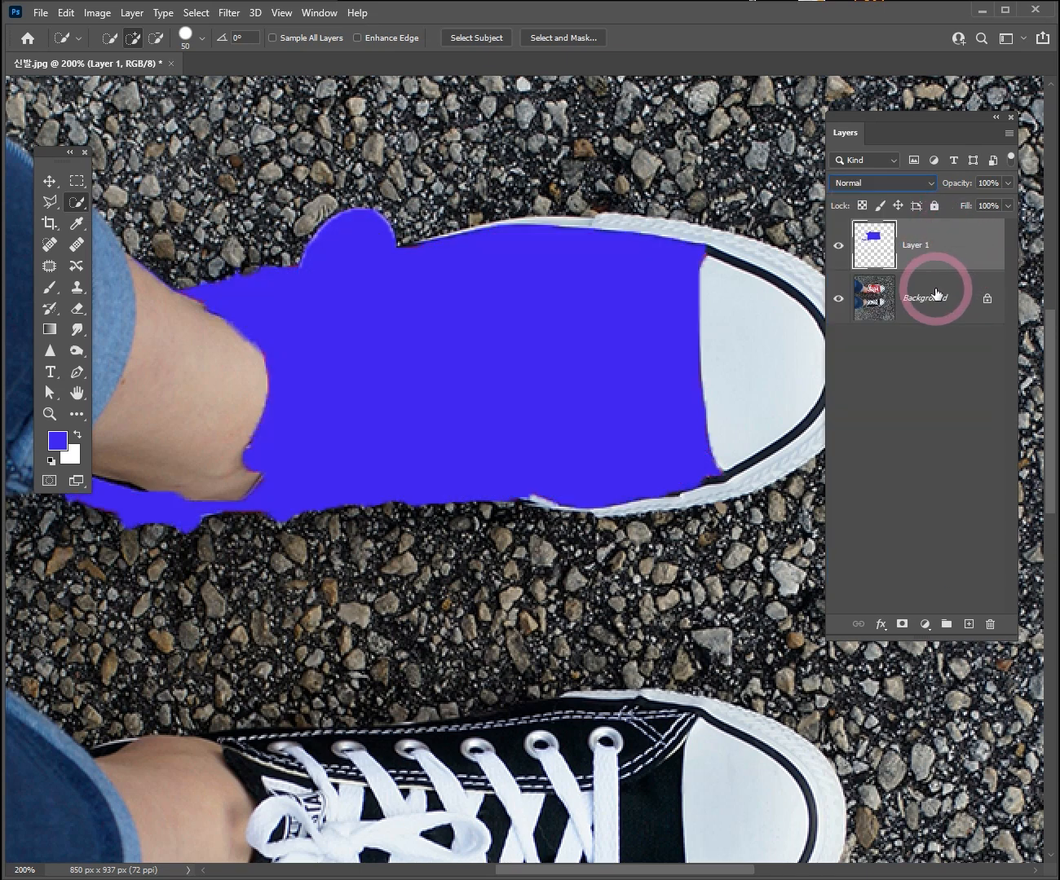
left_click(921, 181)
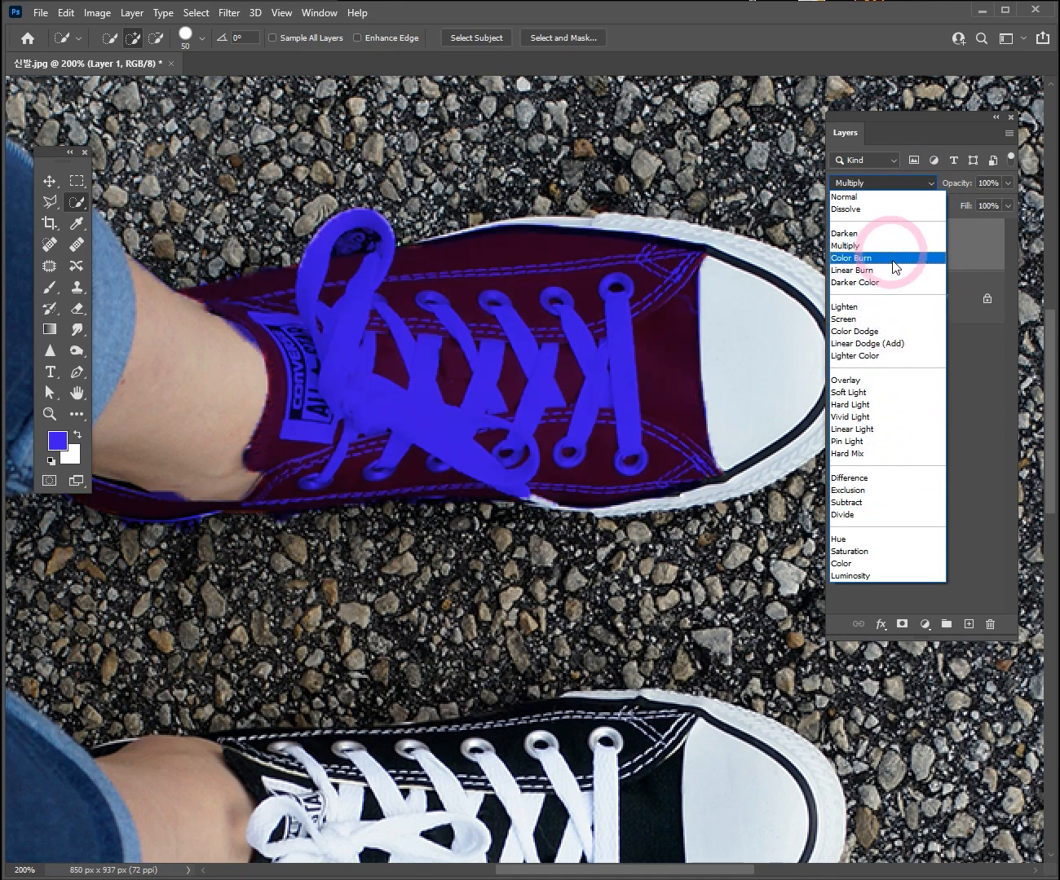
left_click(892, 334)
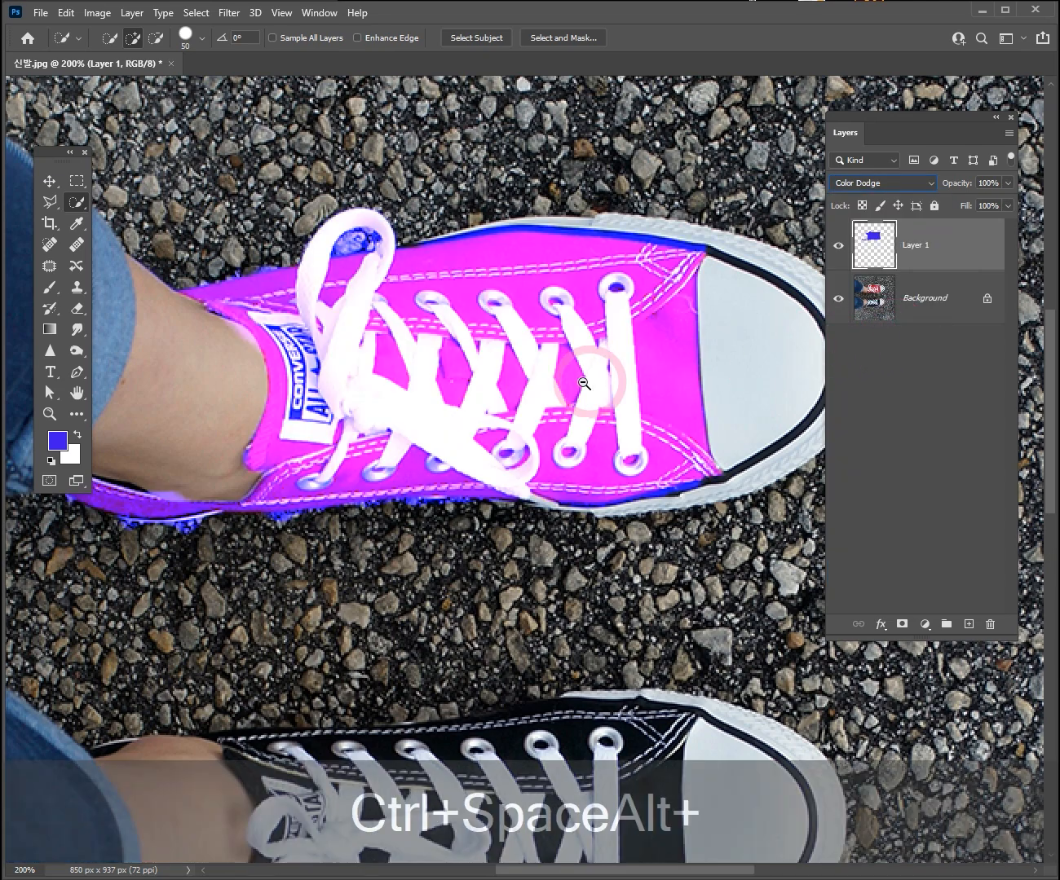
left_click(610, 485, "ctrl+alt")
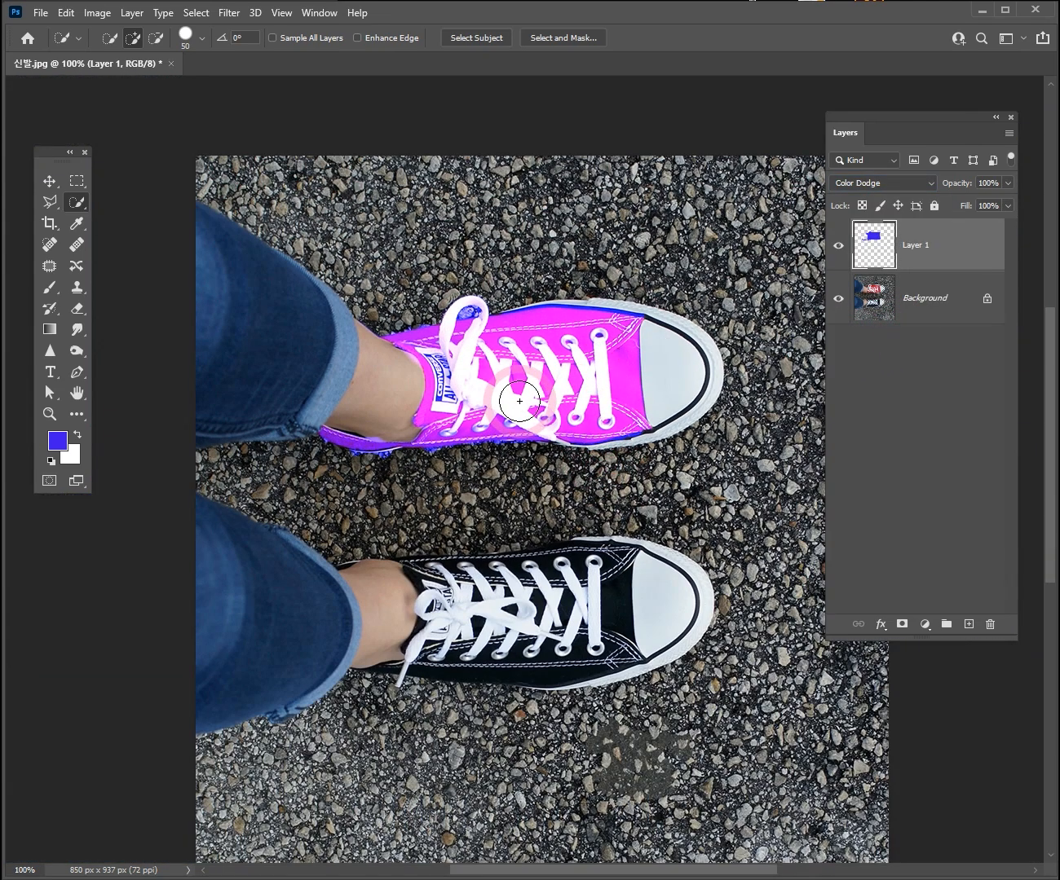
left_click(97, 12)
mouse_move(120, 56)
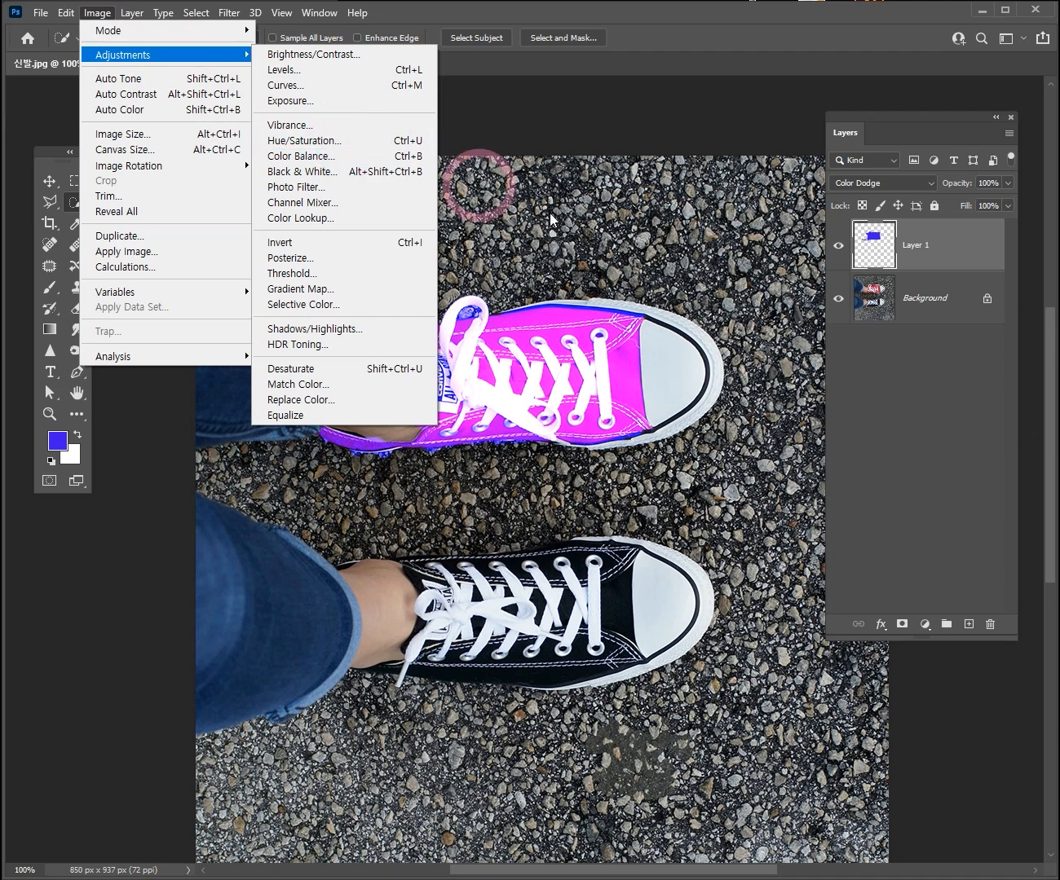
left_click(941, 391)
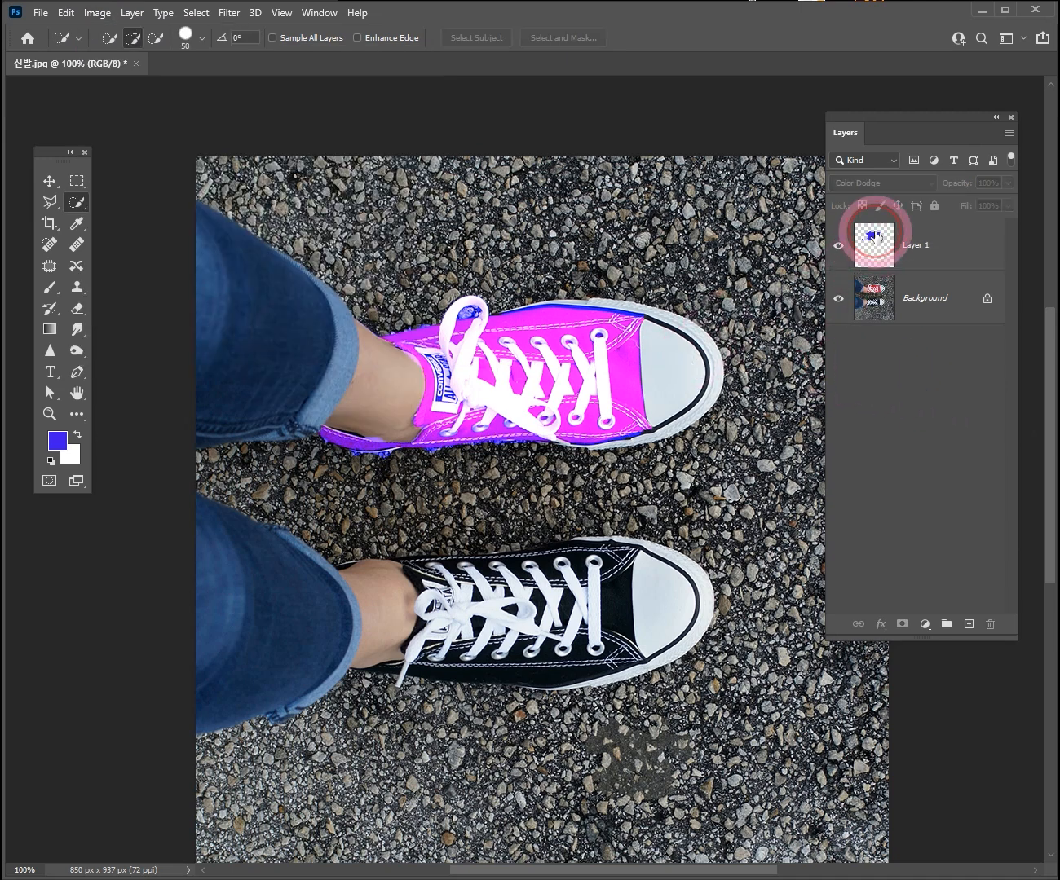
Change the blend mode of Layer 1 to Linear Dodge (Add)
left_click(871, 239)
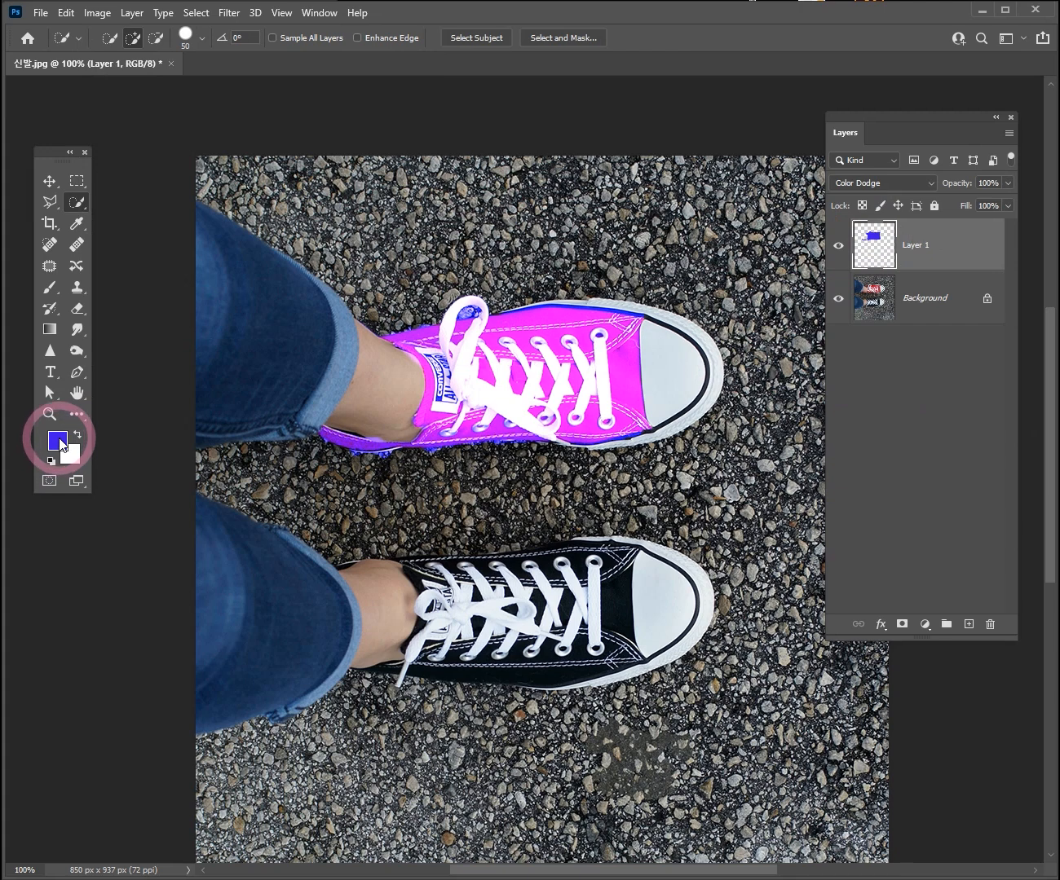
left_click(900, 183)
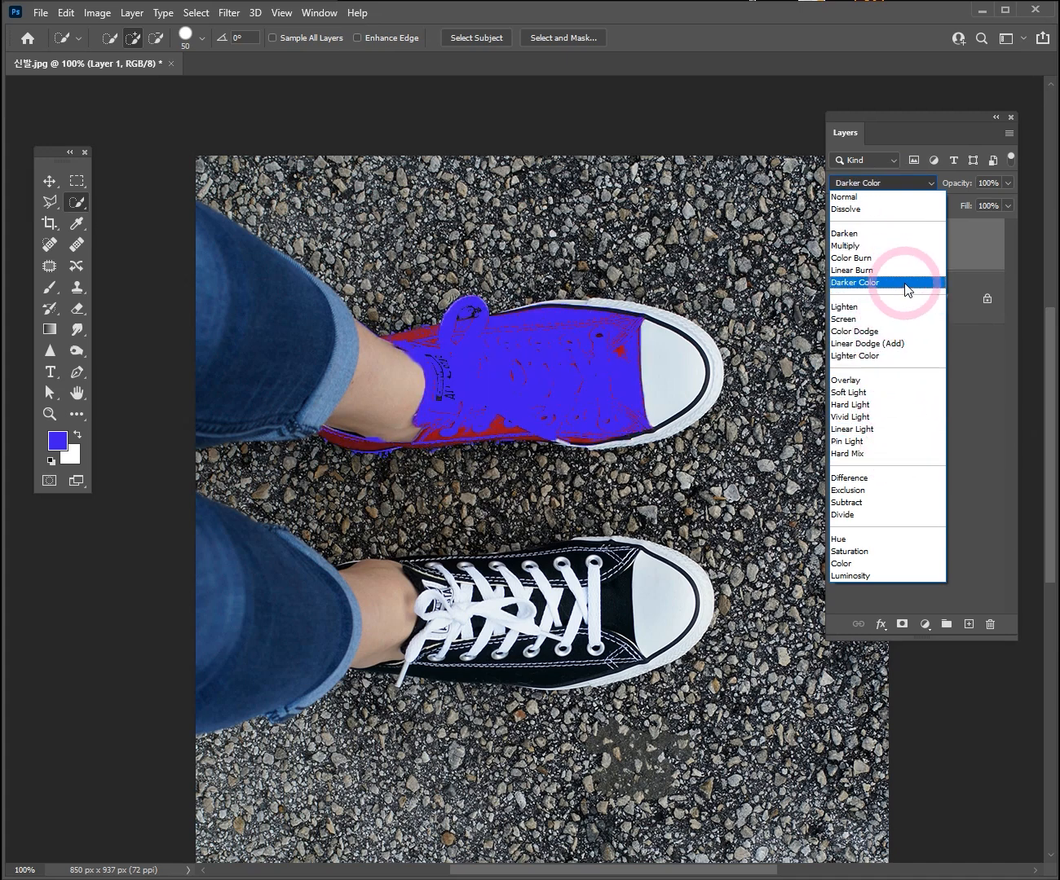
left_click(913, 352)
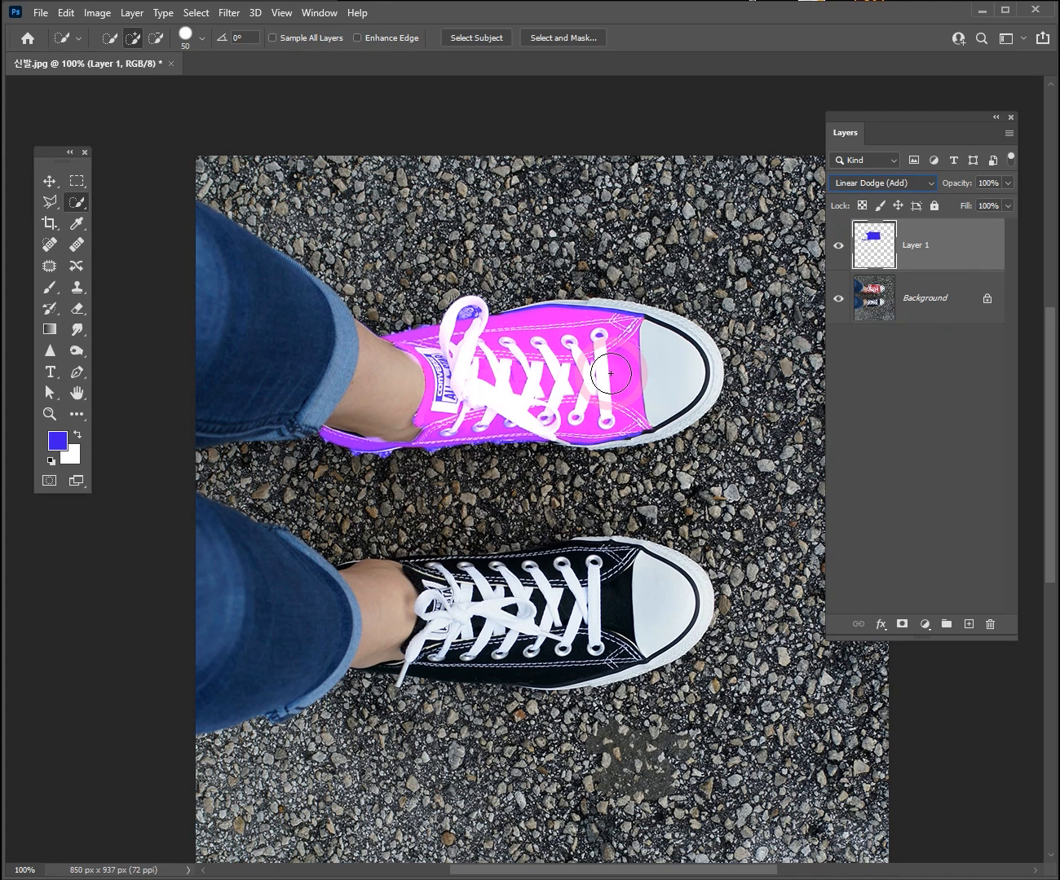
Delete Layer 1 with the blue fill and unlock the Background layer
left_click_drag(958, 240, 990, 624)
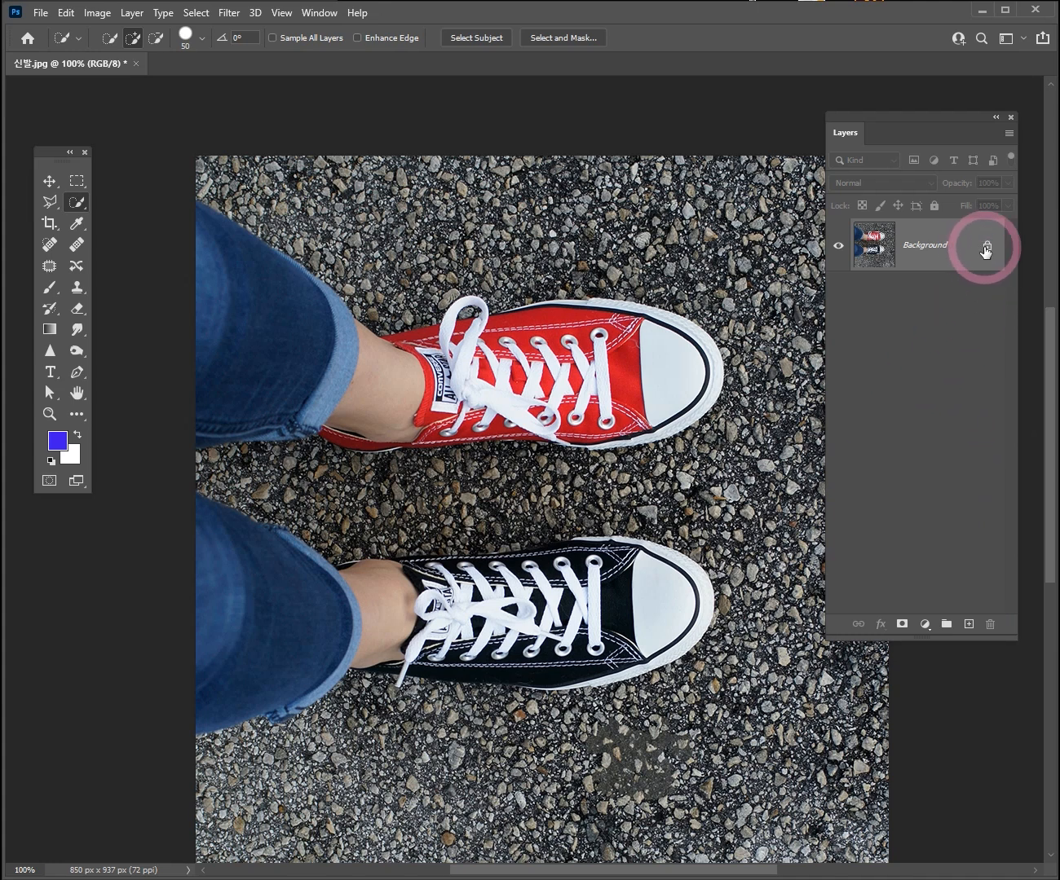
left_click(986, 246)
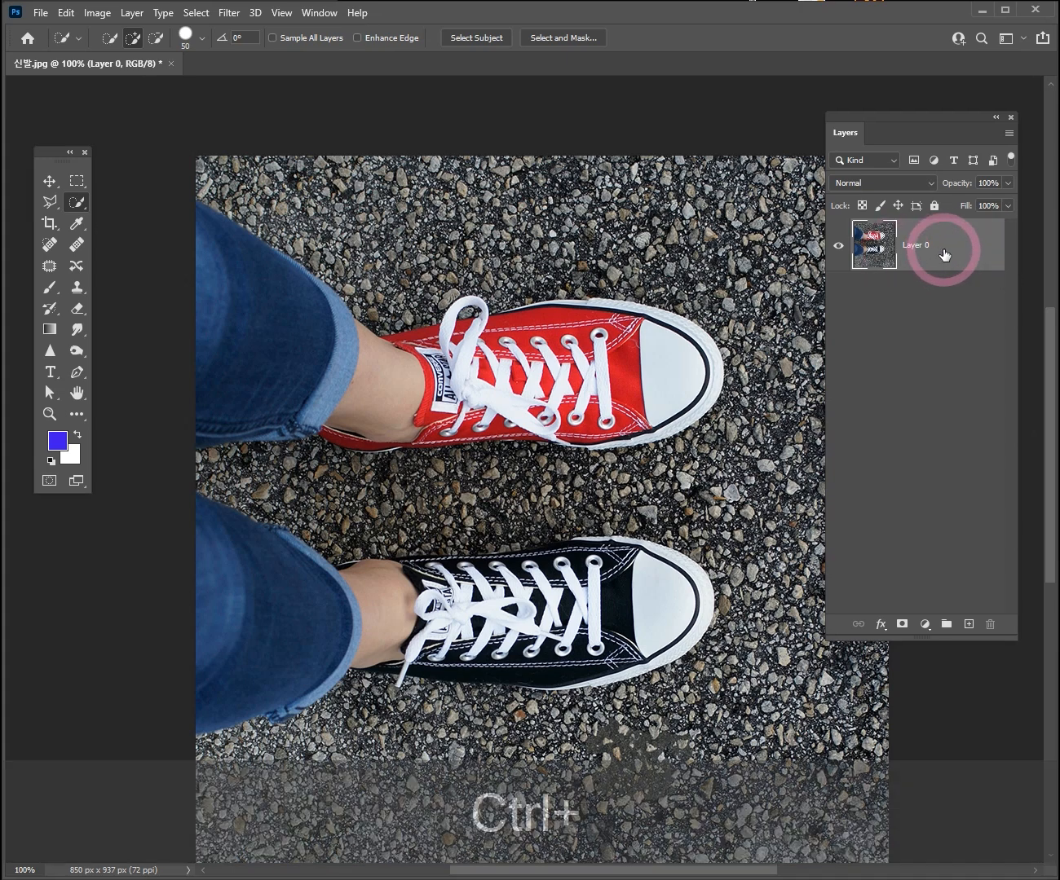
Duplicate Layer 0 and hide the original beneath the copy
key("ctrl+j")
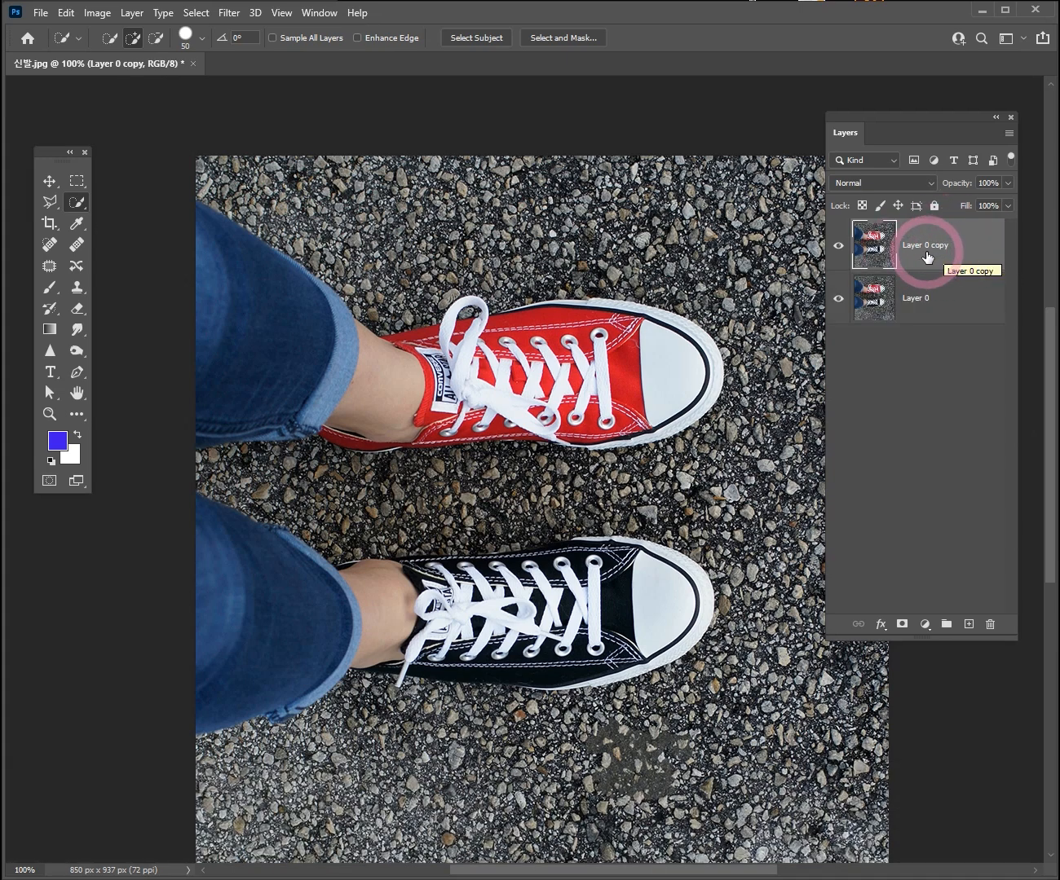
left_click(836, 300)
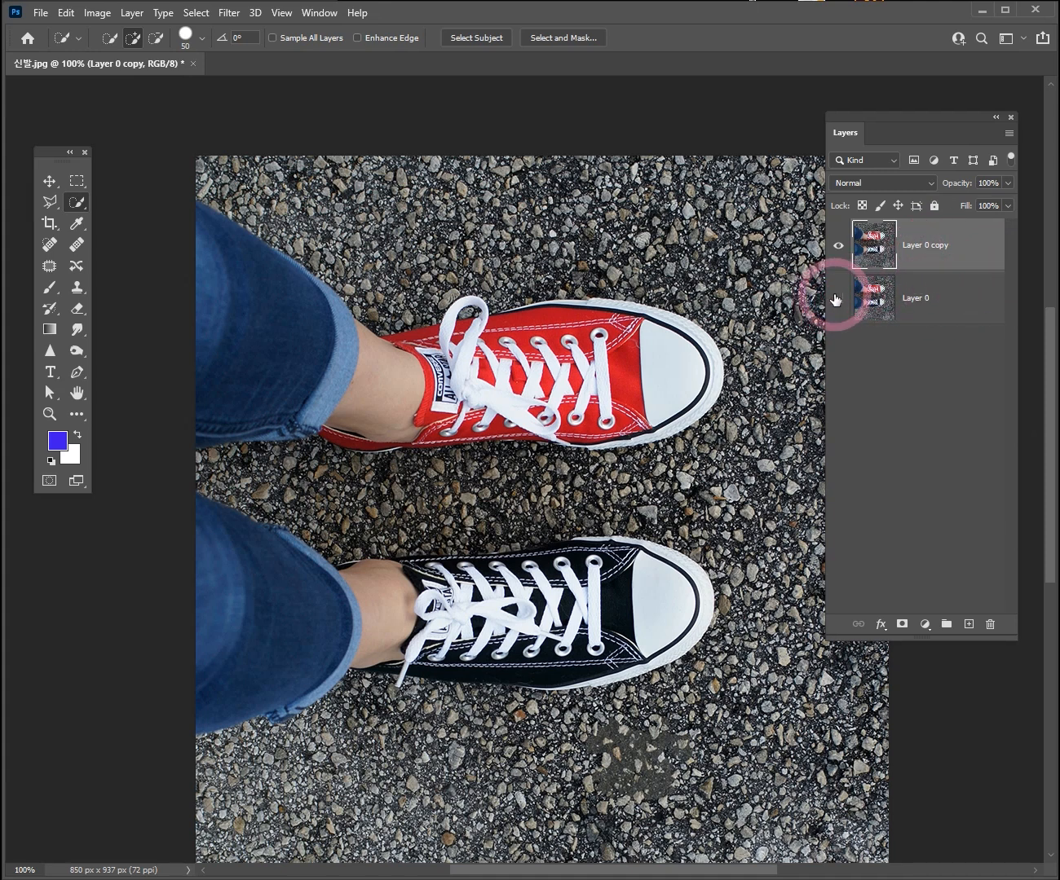
left_click(839, 299)
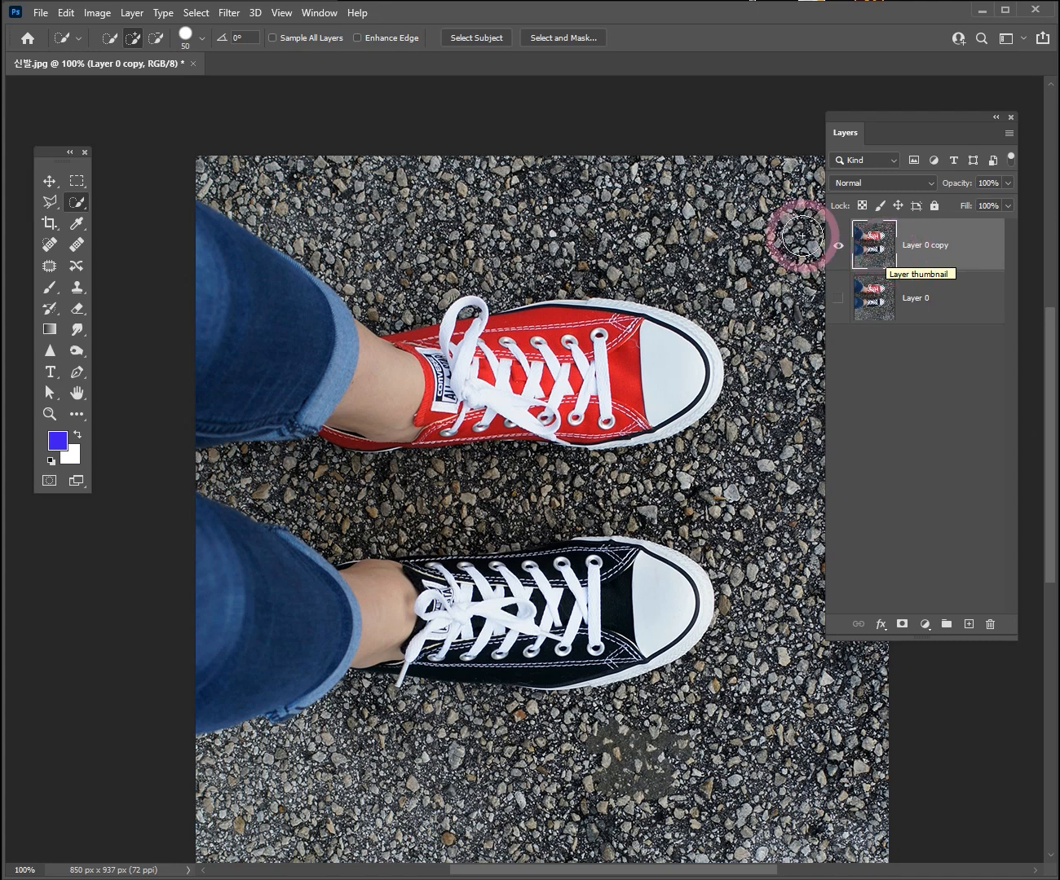
Delete the duplicate layer and make Layer 0 visible again
left_click_drag(881, 242, 988, 622)
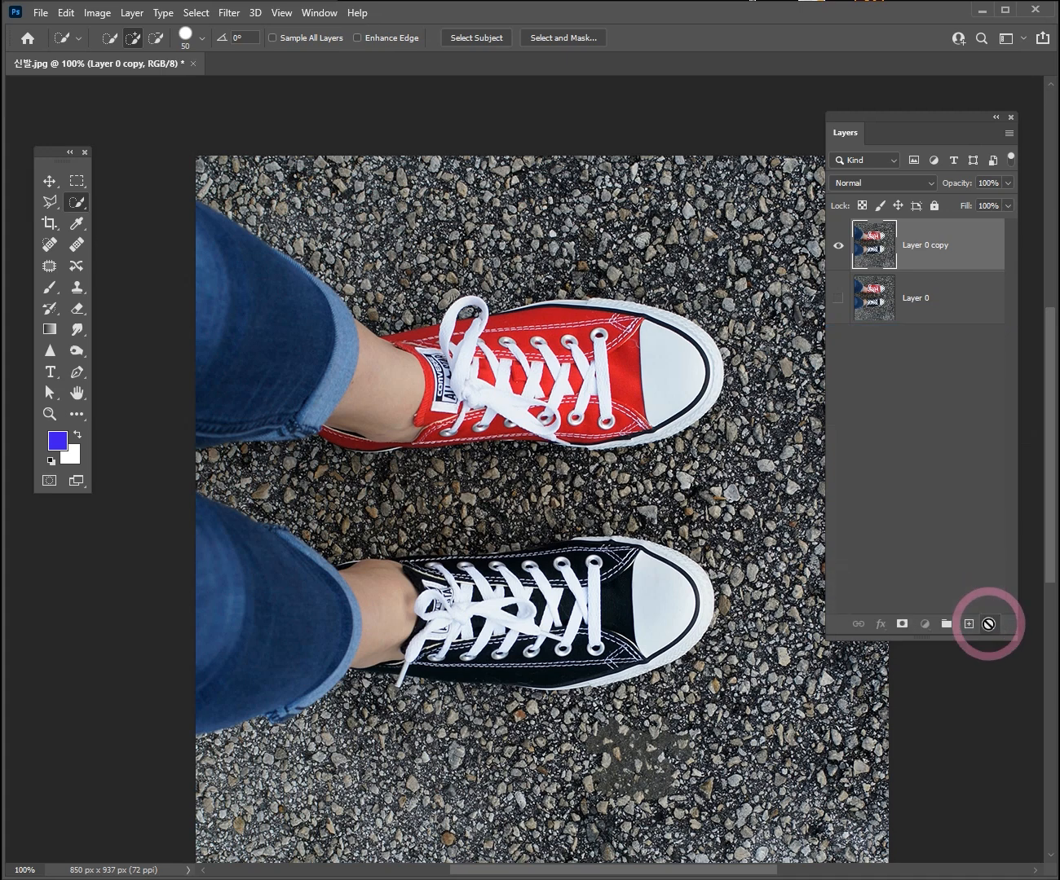
left_click(837, 245)
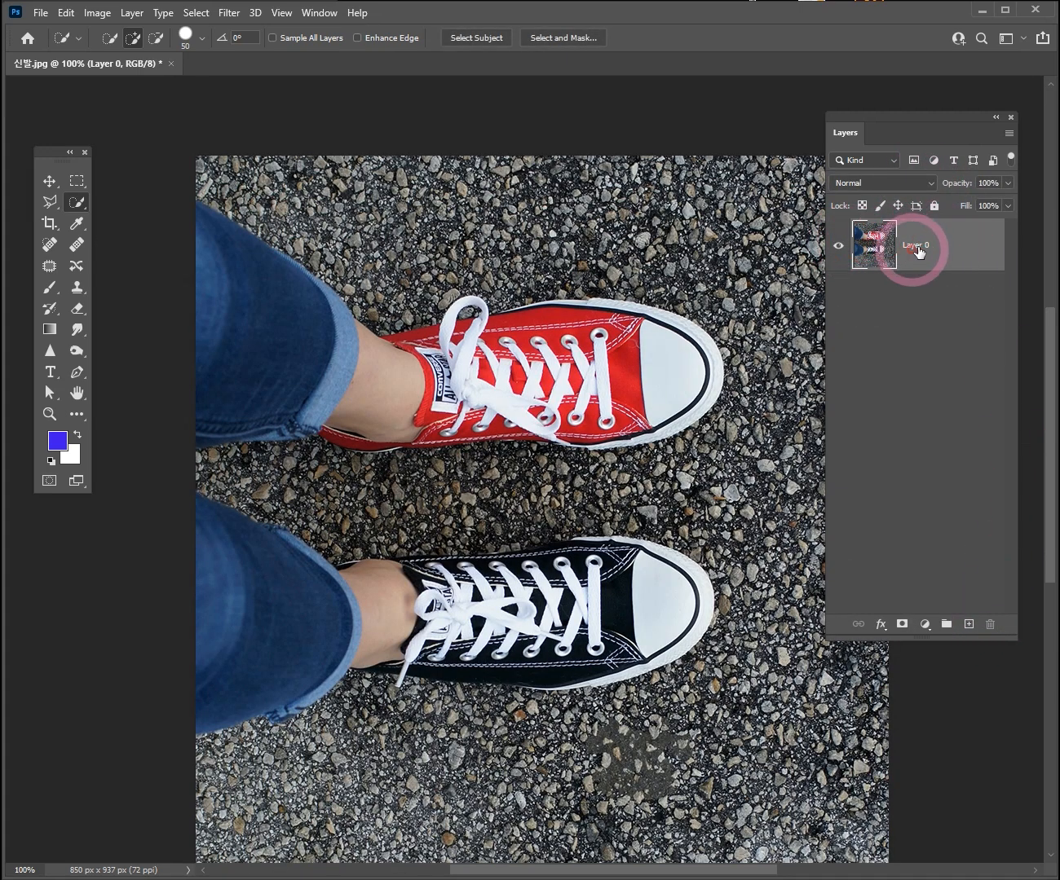
Duplicate Layer 0 twice in succession and delete the second copy, keeping the first one
key("ctrl+j")
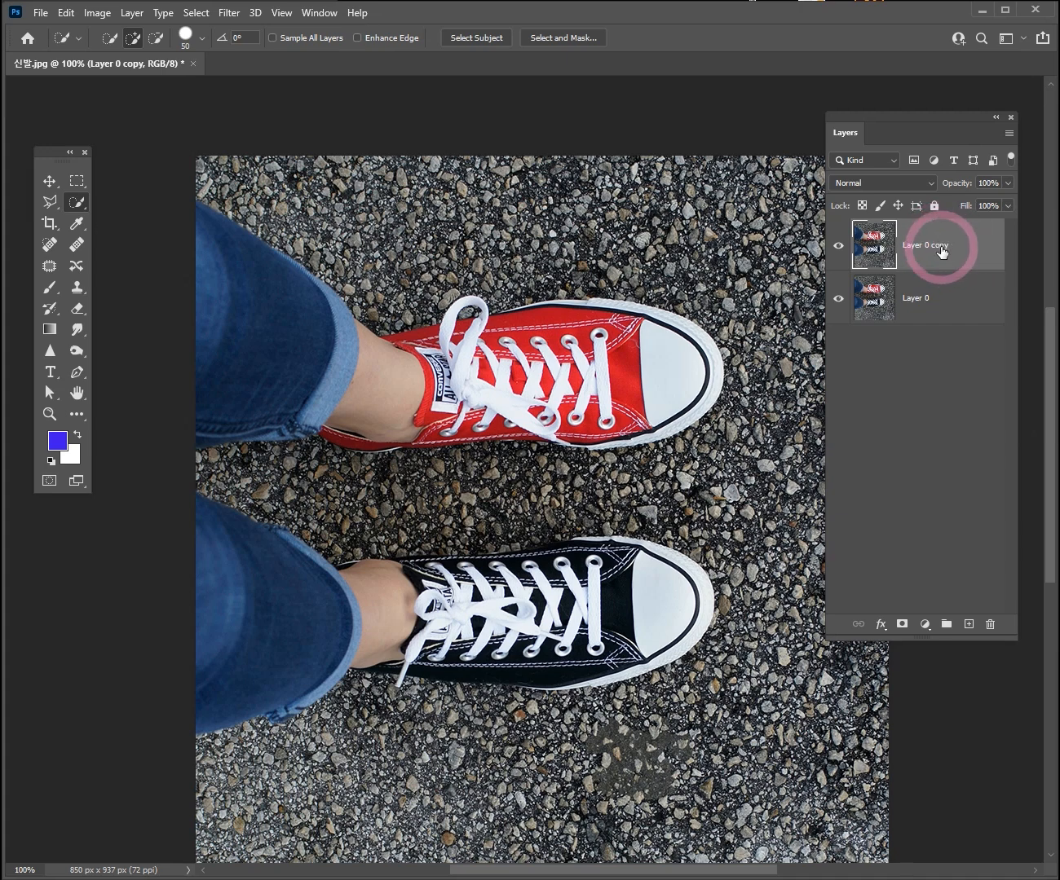
key("ctrl+j")
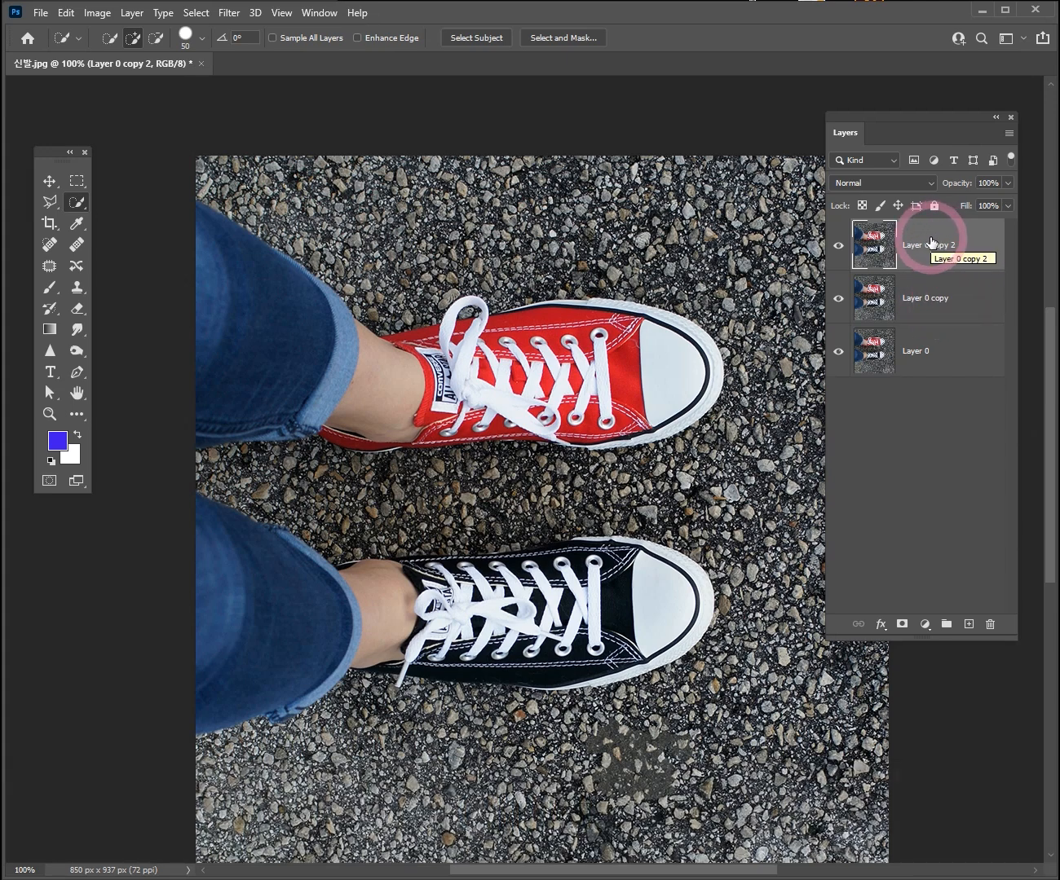
key("Delete")
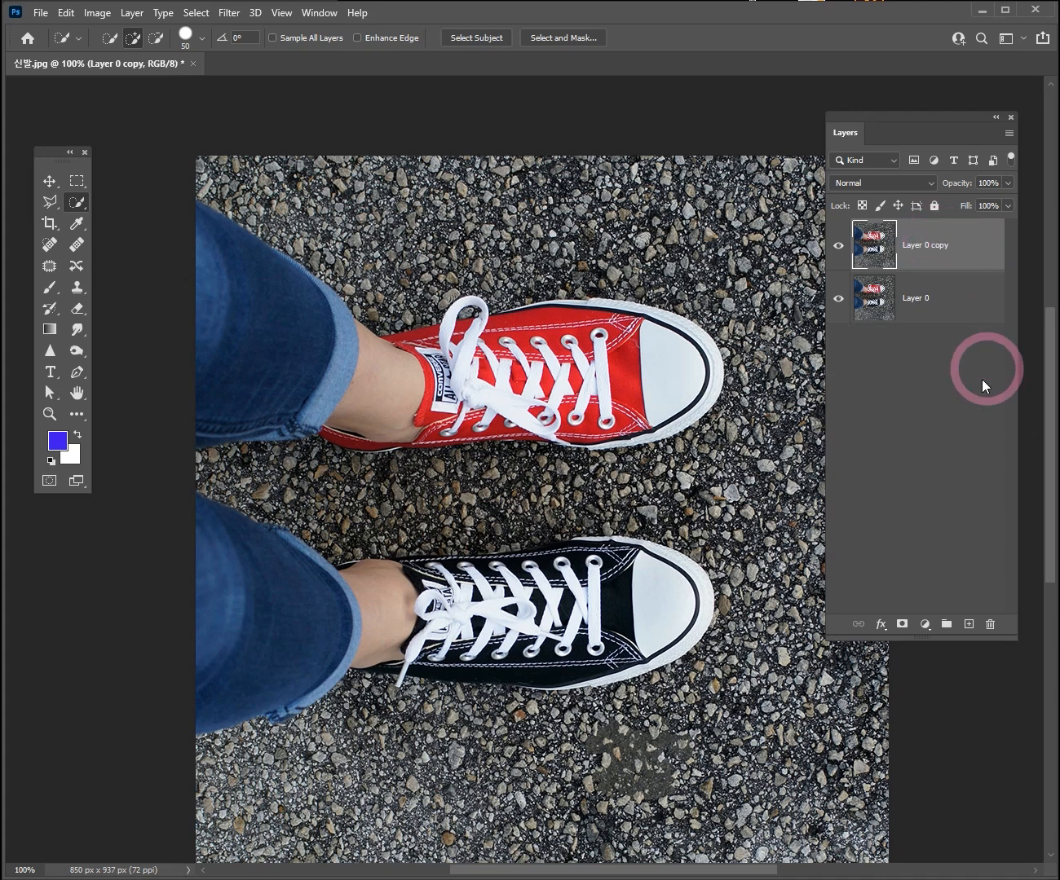
Try deleting the Layer 0 copy layer in two different ways, undoing the deletion each time
left_click_drag(968, 250, 996, 624)
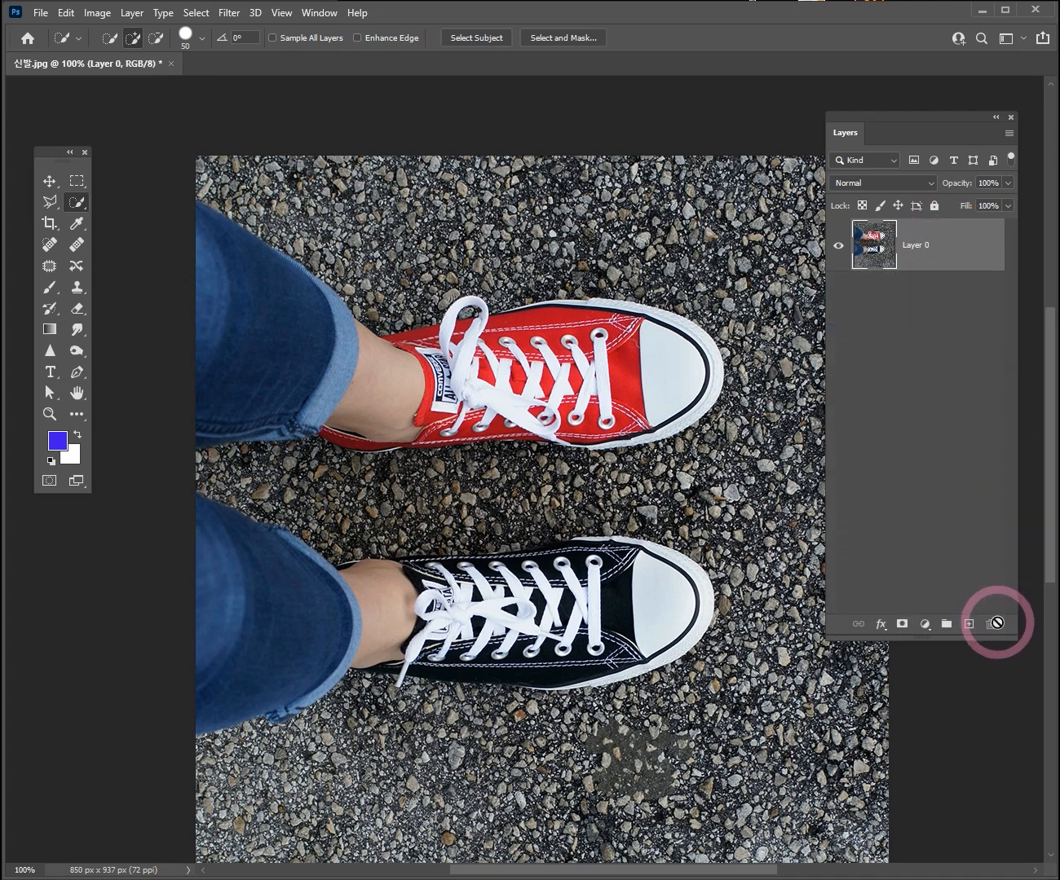
key("ctrl+z")
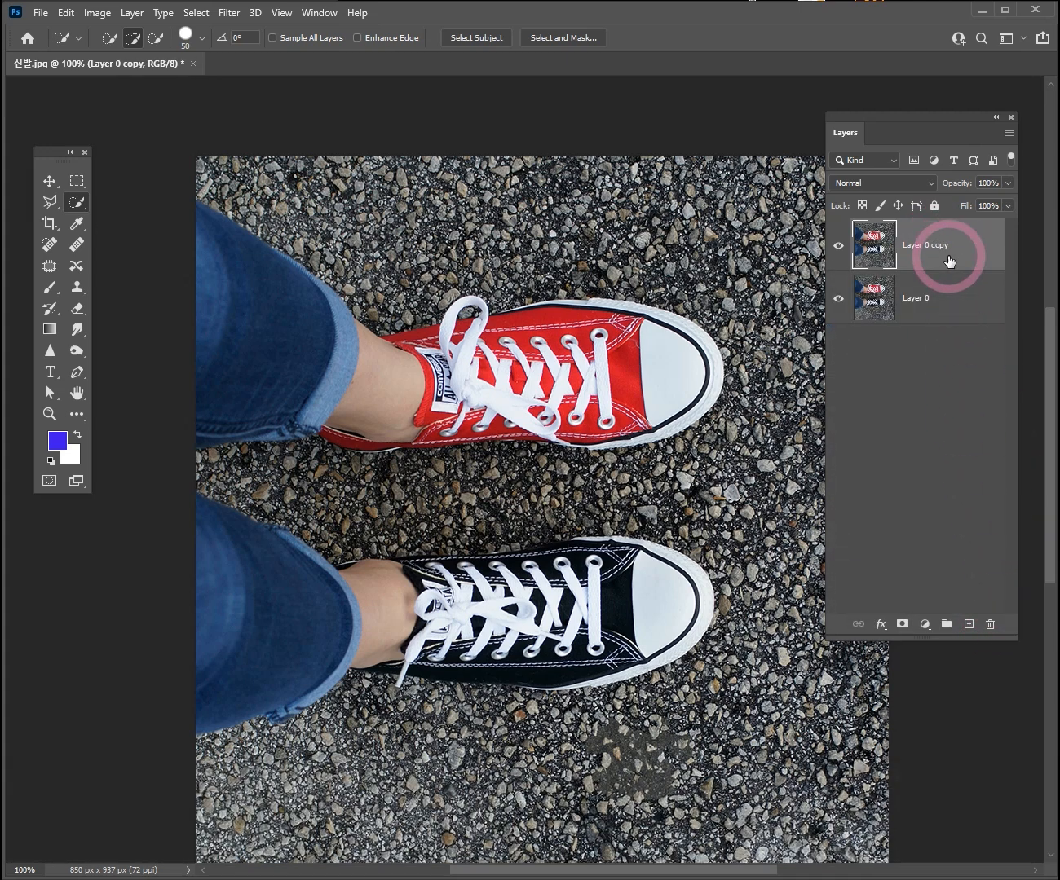
key("Delete")
key("ctrl+z")
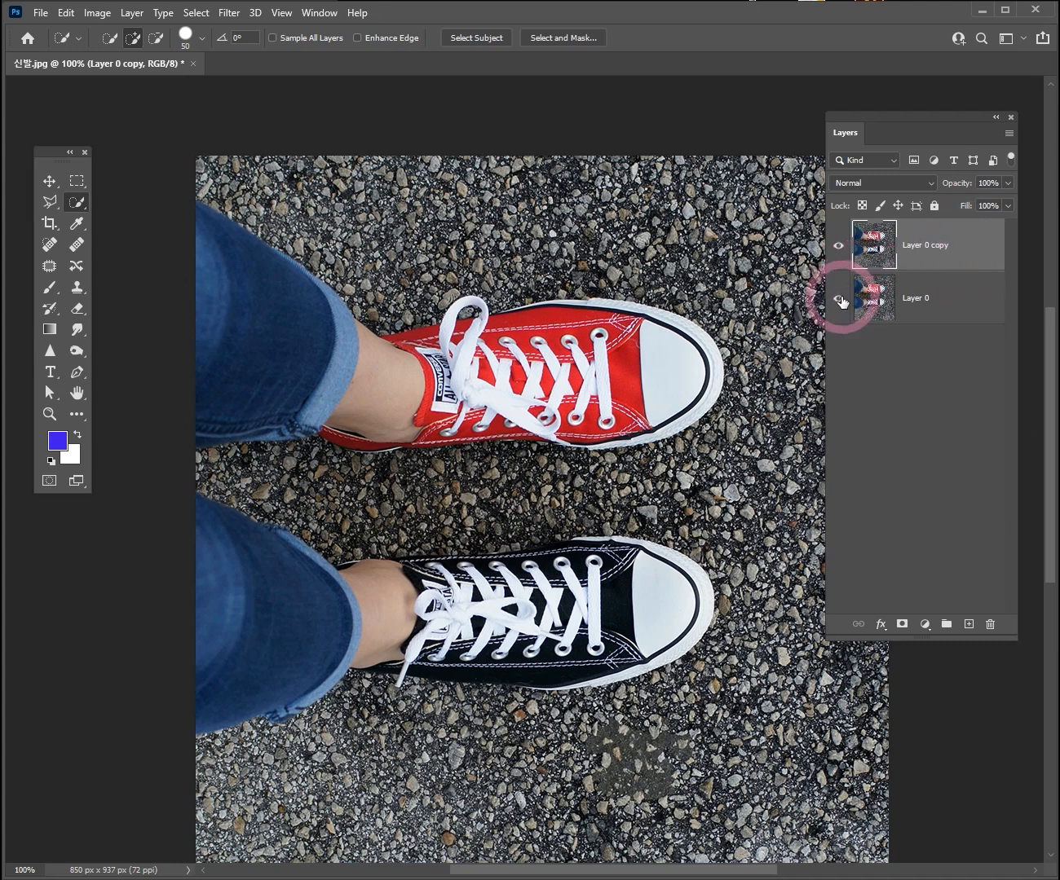
Choose the Quick Selection Tool for selecting the red shoe on the Layer 0 copy layer
key("ctrl+space")
left_click(511, 349, "ctrl")
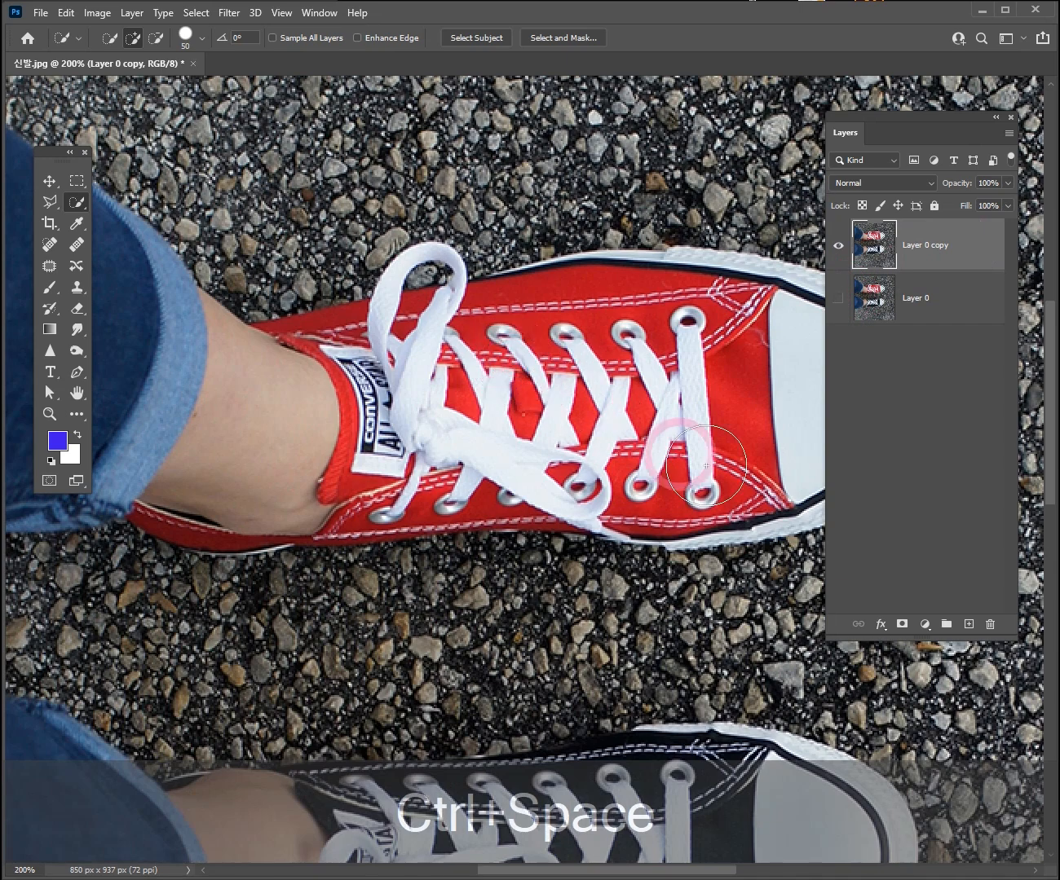
key("space")
left_click_drag(574, 399, 528, 381)
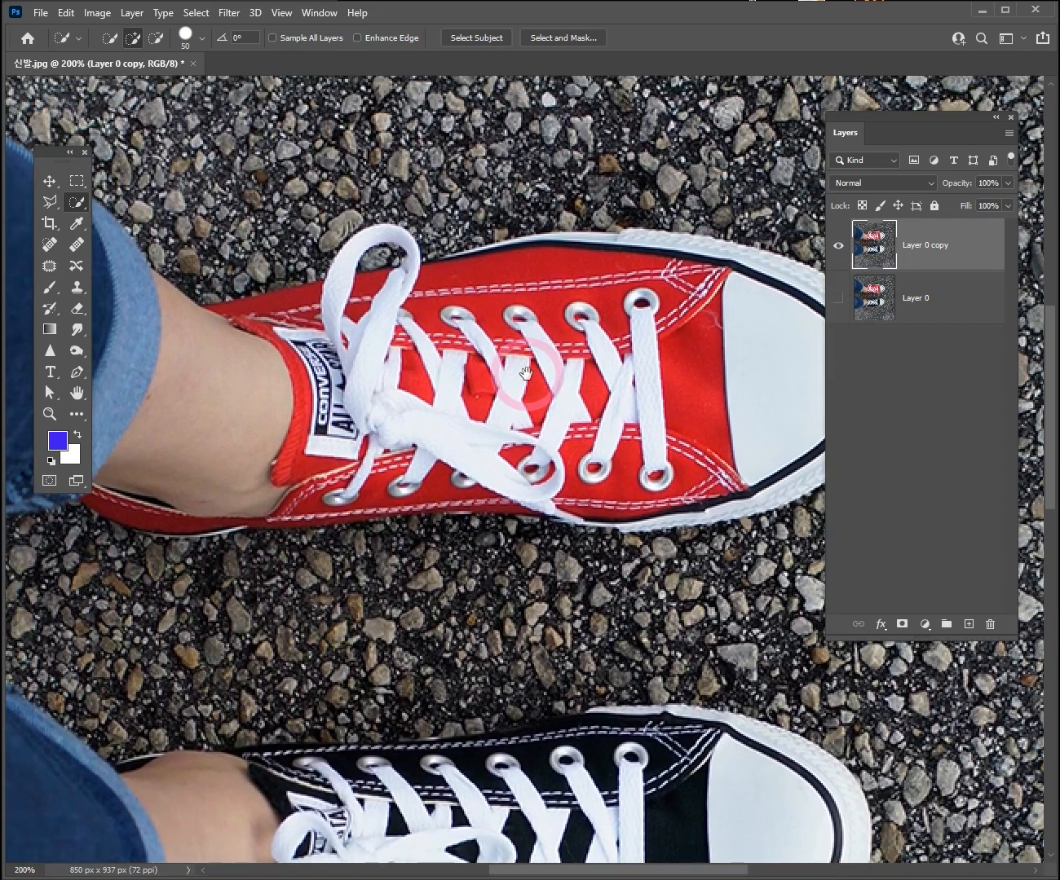
left_click(75, 205)
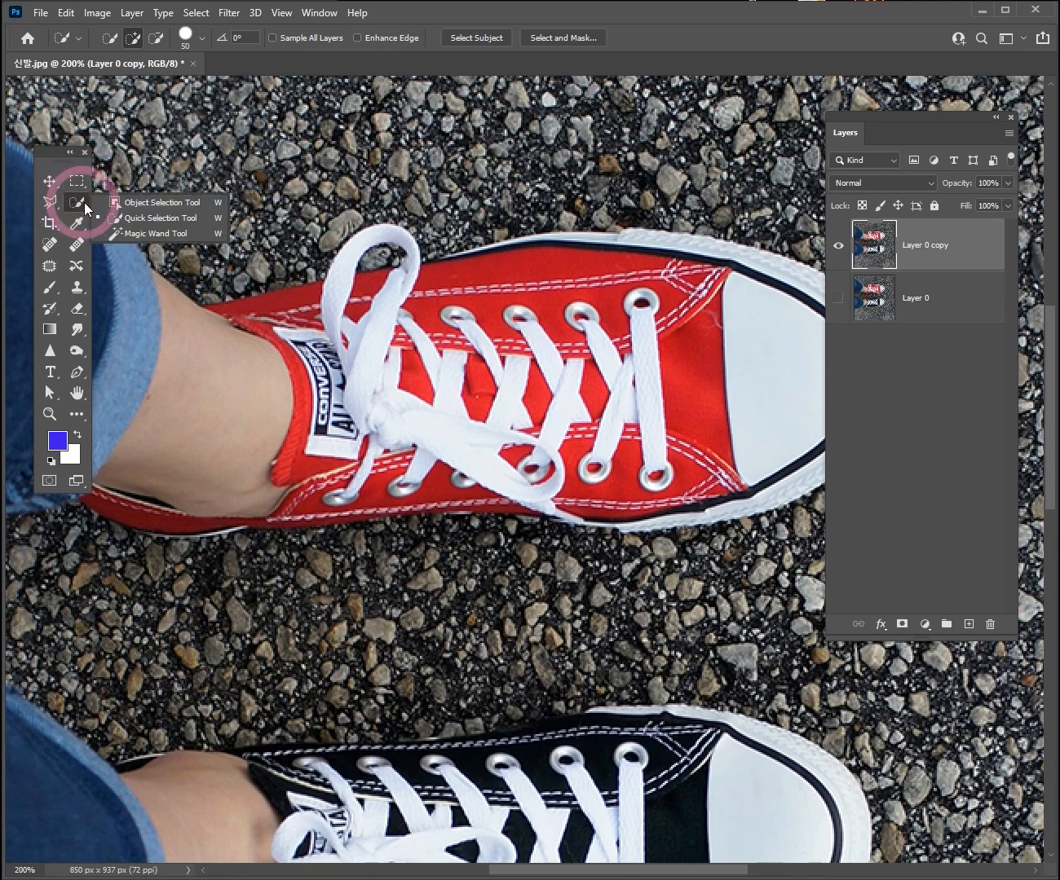
left_click(131, 217)
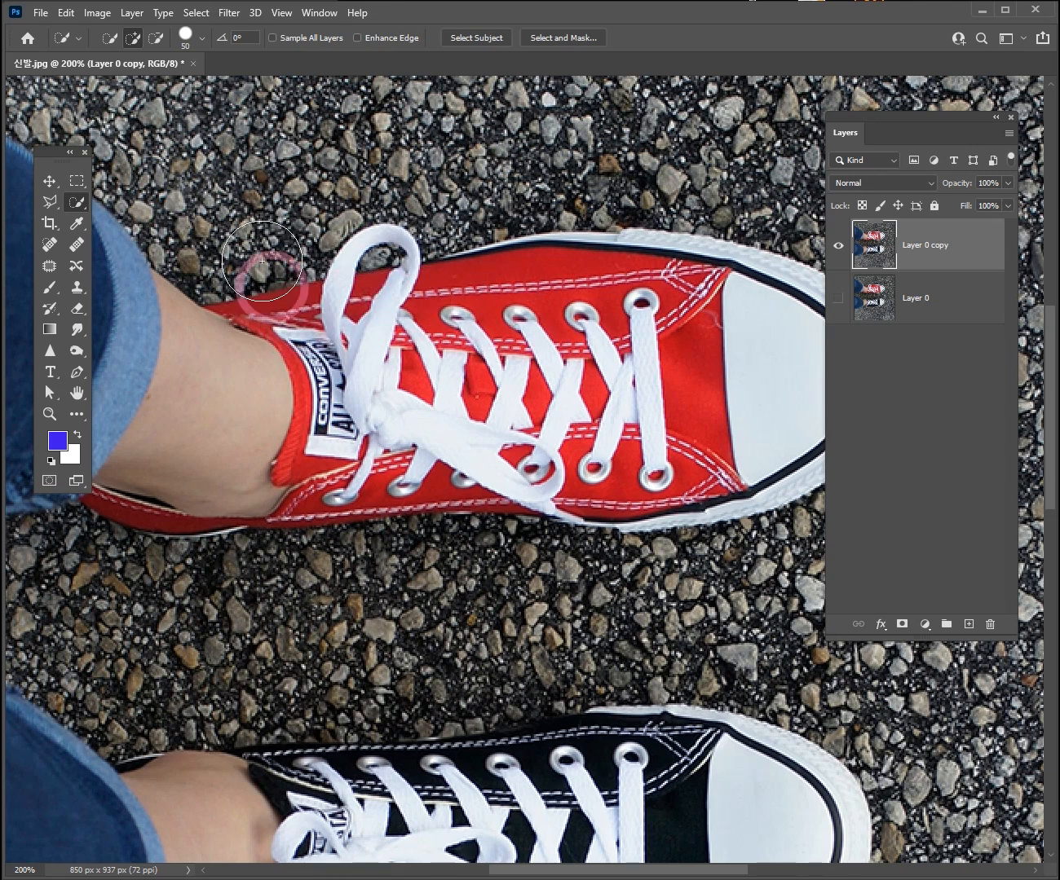
right_click(83, 201)
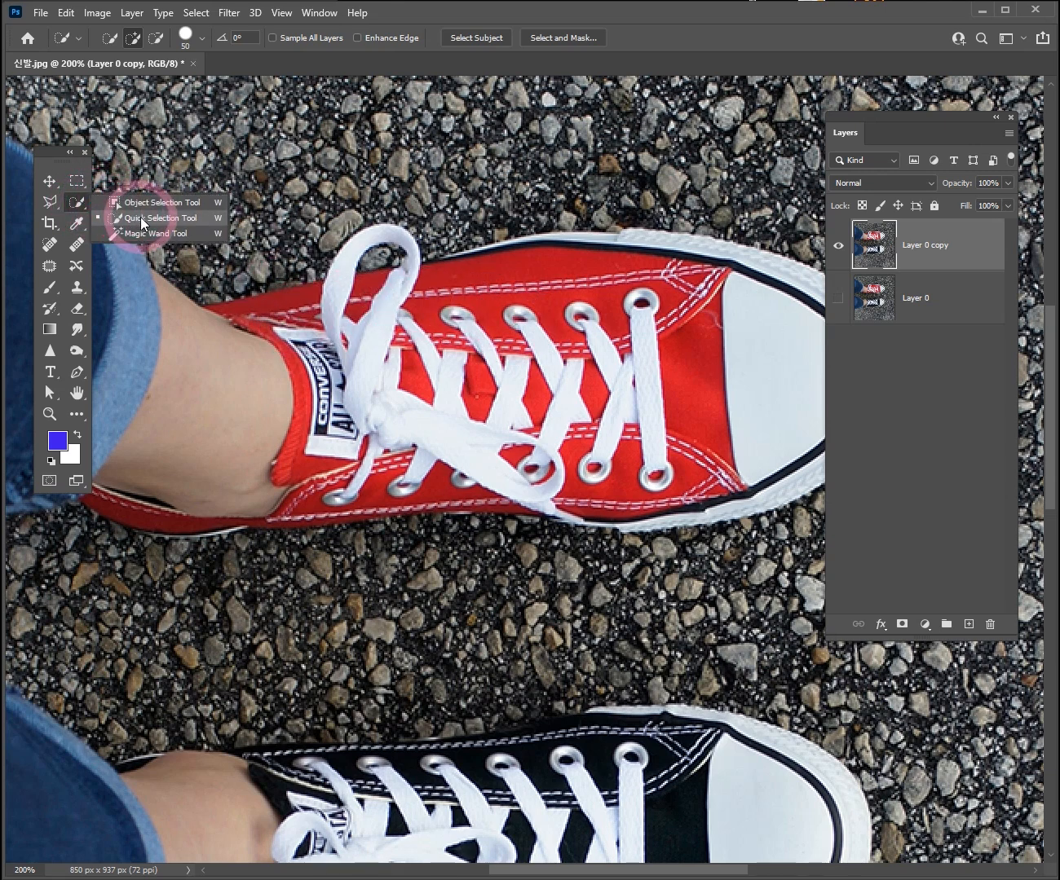
left_click(136, 219)
Reduce the selection brush size to 15 and select the red shoe's upper from the ankle collar across the laces
left_click(323, 315, "ctrl")
left_click_drag(270, 308, 397, 334)
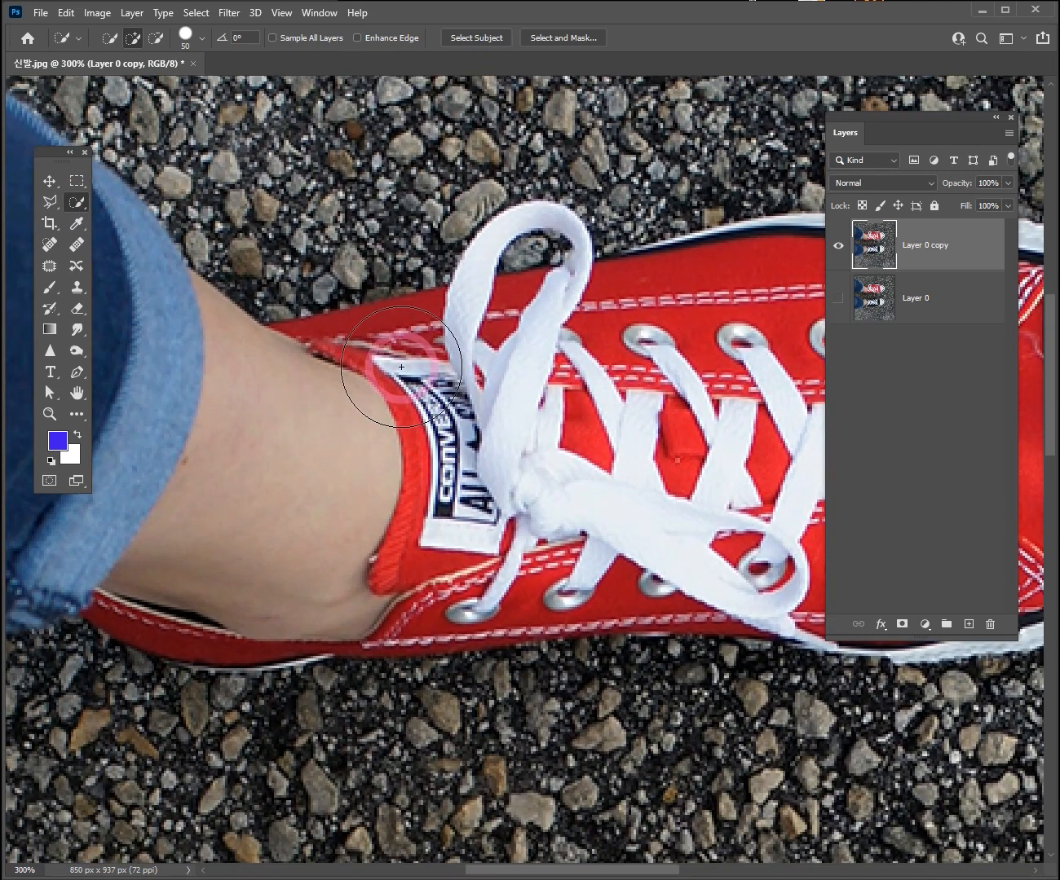
key("[")
key("bracketleft")
key("bracketleft")
key("bracketleft")
key("bracketleft")
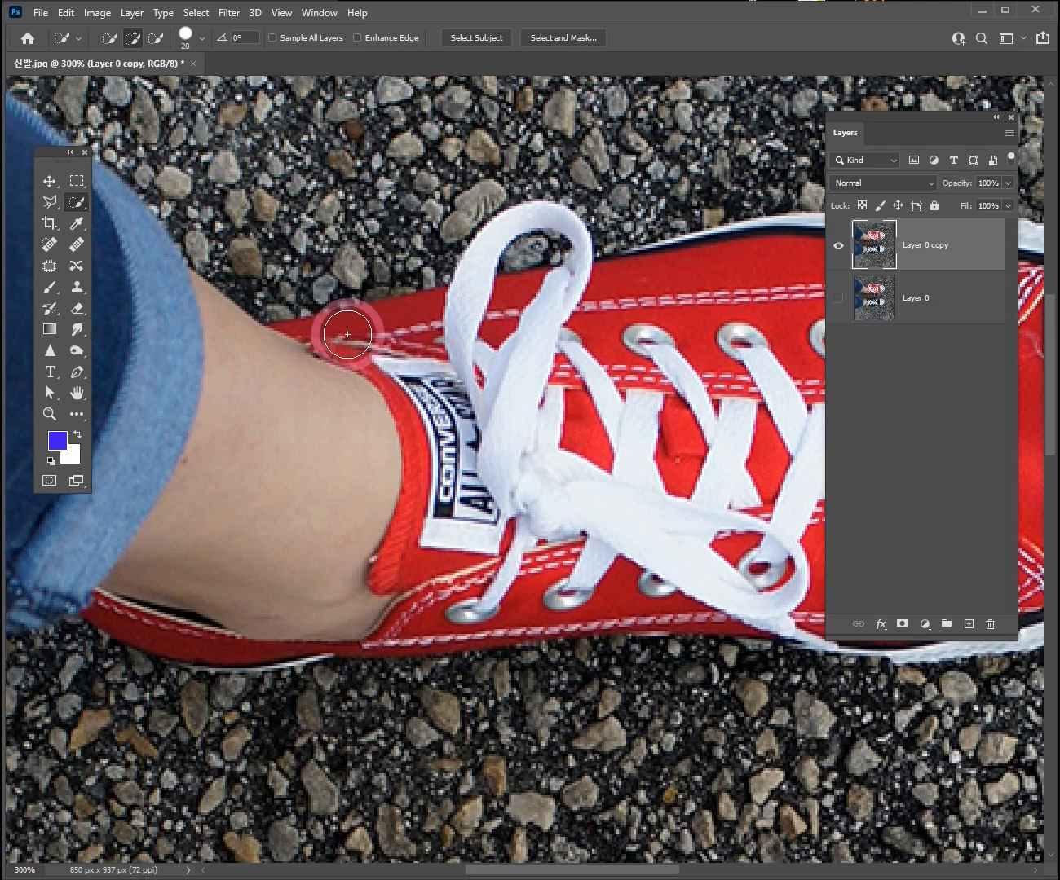
left_click(330, 333)
mouse_move(330, 333)
left_mouse_down()
mouse_move(392, 361)
mouse_move(429, 415)
mouse_move(448, 530)
mouse_move(462, 530)
mouse_move(459, 601)
mouse_move(712, 573)
mouse_move(565, 533)
mouse_move(535, 481)
mouse_move(559, 426)
mouse_move(691, 392)
mouse_move(629, 345)
mouse_move(456, 325)
mouse_move(589, 307)
left_mouse_up()
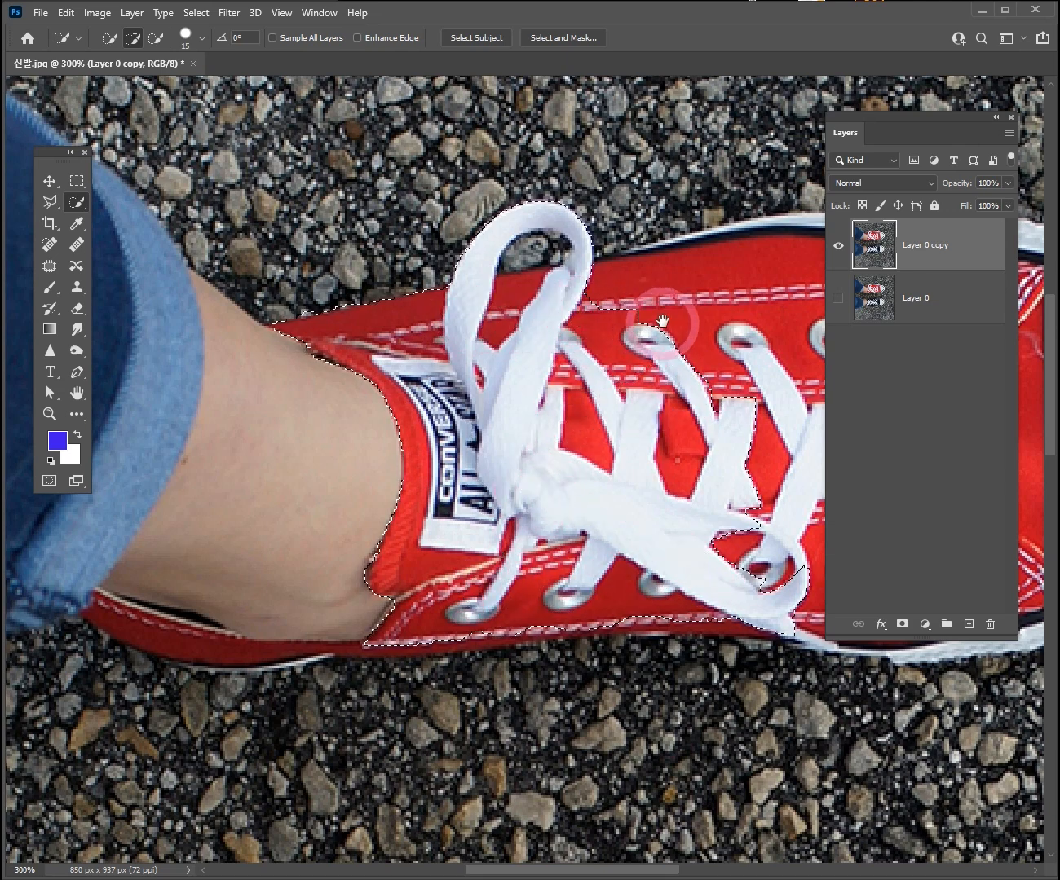
Extend the selection over the rest of the red upper as far as the toe cap and along the heel strip
left_click_drag(662, 321, 428, 339)
mouse_move(357, 328)
left_mouse_down()
mouse_move(521, 304)
mouse_move(684, 332)
mouse_move(747, 311)
mouse_move(768, 329)
mouse_move(760, 387)
mouse_move(718, 413)
mouse_move(677, 420)
mouse_move(678, 367)
mouse_move(620, 439)
mouse_move(593, 454)
mouse_move(493, 441)
mouse_move(554, 455)
mouse_move(547, 504)
mouse_move(532, 520)
mouse_move(609, 570)
mouse_move(655, 578)
mouse_move(424, 489)
mouse_move(471, 450)
mouse_move(347, 467)
mouse_move(399, 466)
mouse_move(491, 509)
mouse_move(480, 528)
mouse_move(437, 539)
left_mouse_up()
left_click_drag(318, 514, 521, 506)
mouse_move(401, 518)
left_mouse_down()
mouse_move(367, 516)
mouse_move(464, 540)
mouse_move(337, 529)
mouse_move(134, 559)
mouse_move(348, 552)
mouse_move(353, 539)
left_mouse_up()
left_click_drag(336, 482, 562, 466)
left_click_drag(260, 516, 417, 514)
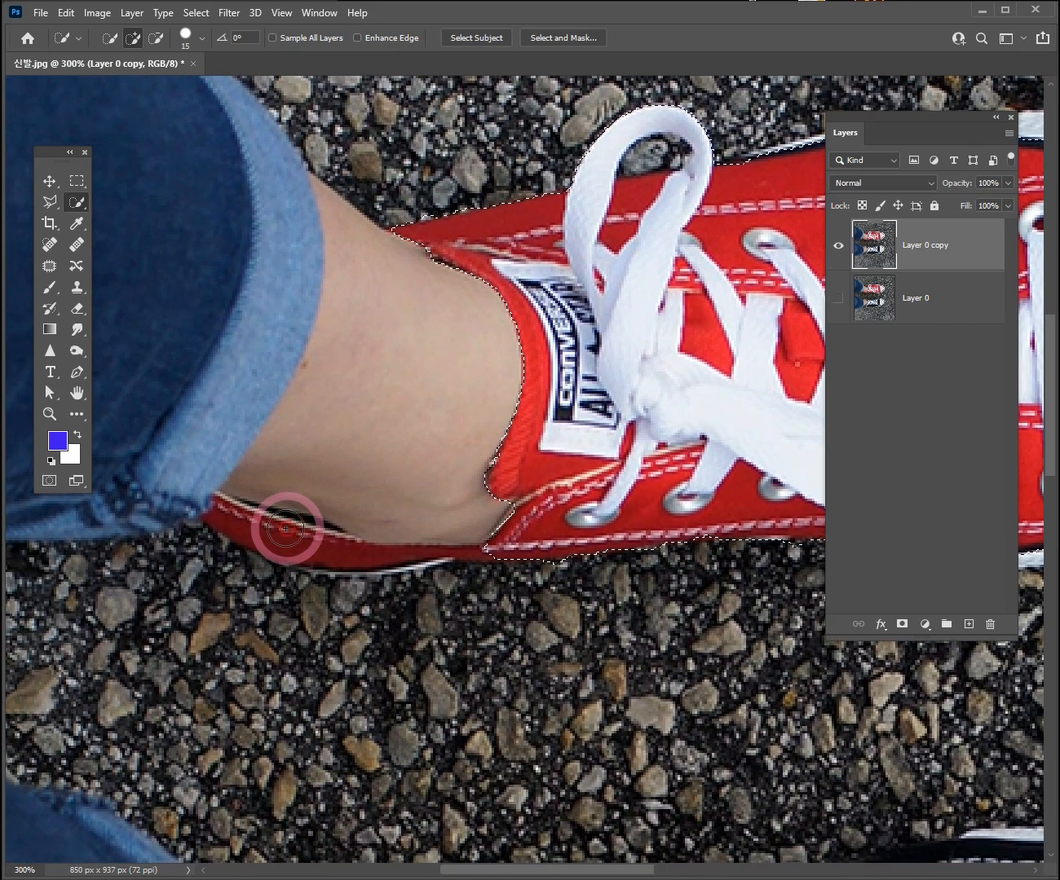
left_click_drag(250, 527, 297, 540)
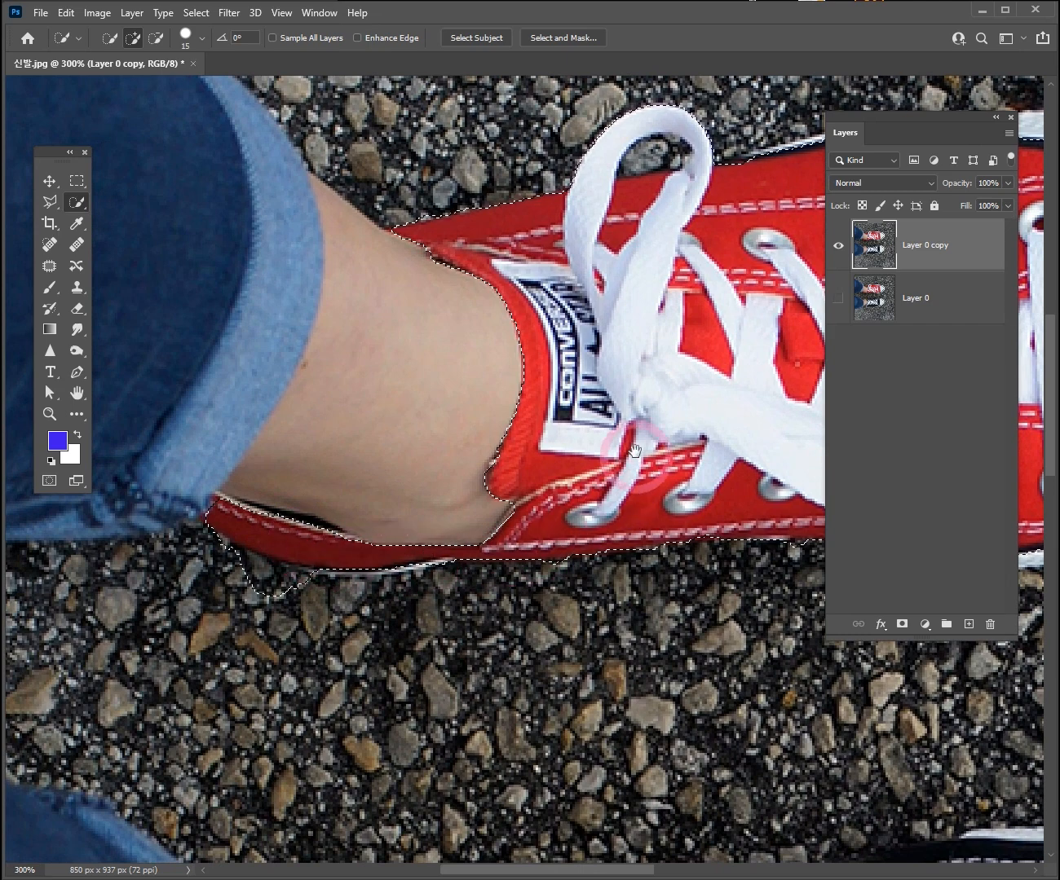
left_click_drag(641, 461, 420, 547)
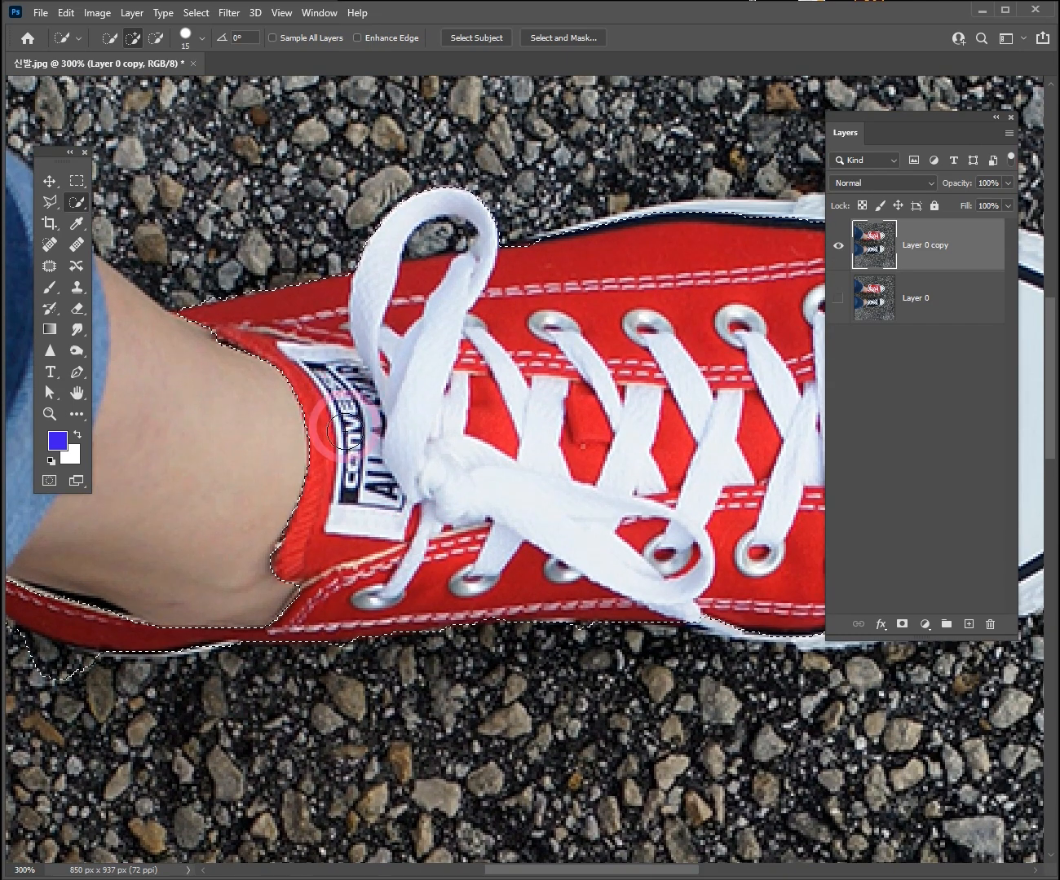
left_click_drag(544, 418, 315, 439)
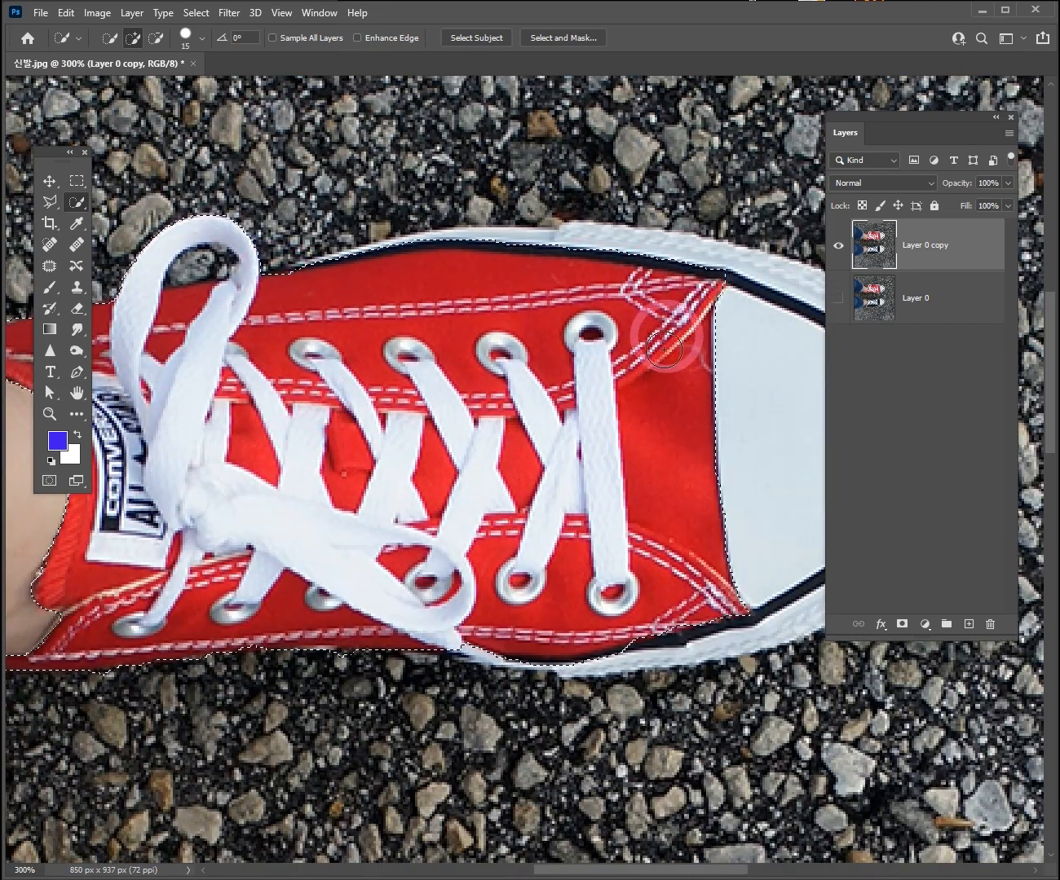
Subtract the patch of gravel beneath the red shoe's heel from the selection
left_click_drag(367, 522, 978, 295)
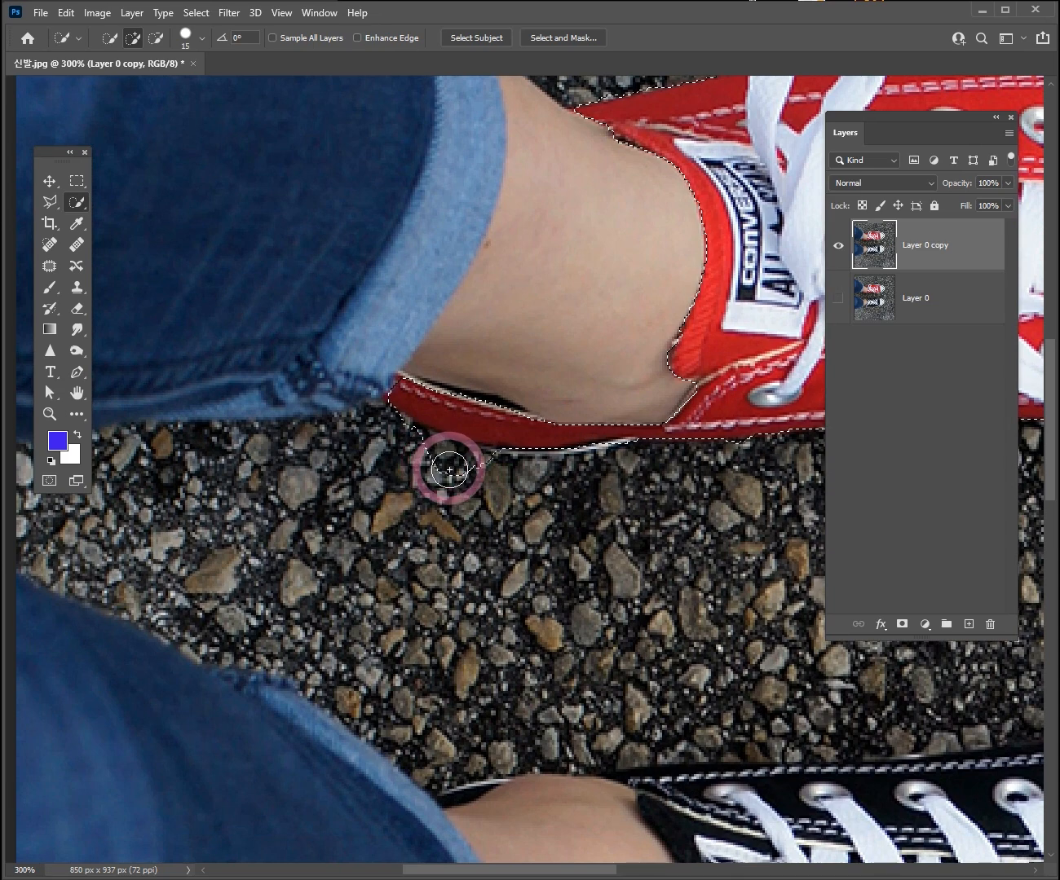
key("alt")
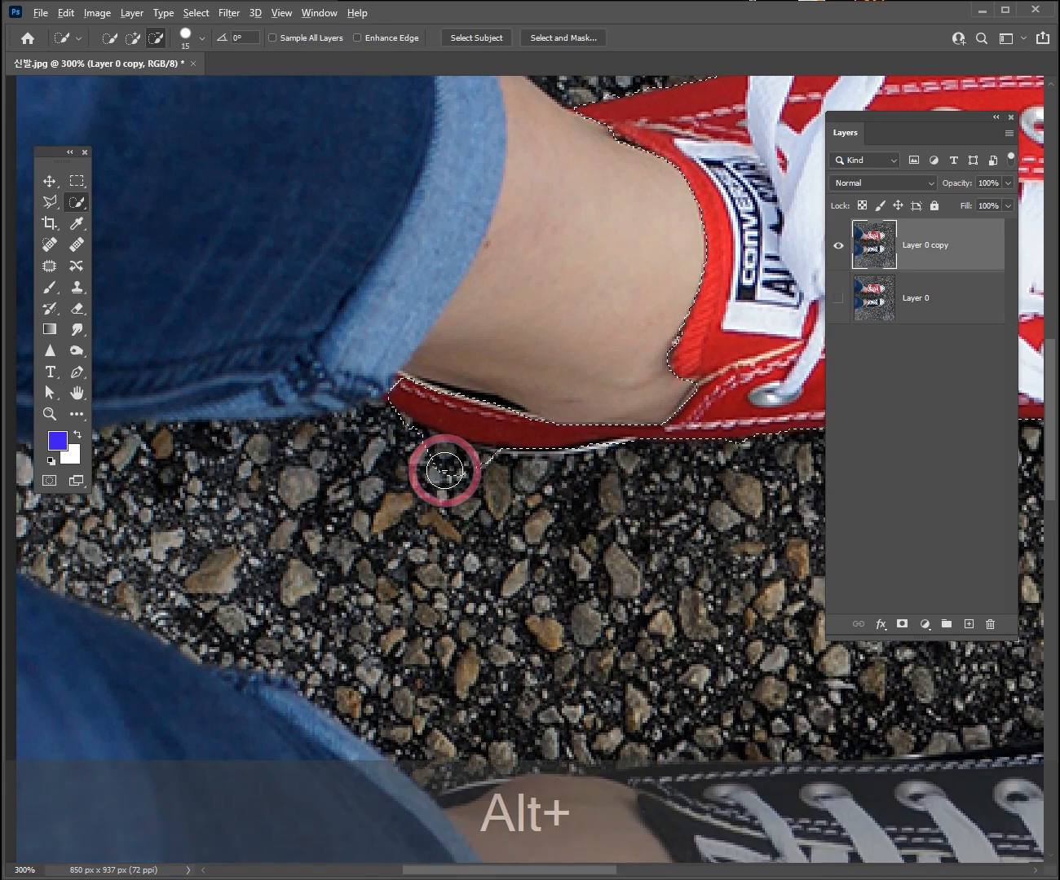
left_click(419, 448, "alt")
left_click(403, 436, "alt")
left_click(475, 464, "alt")
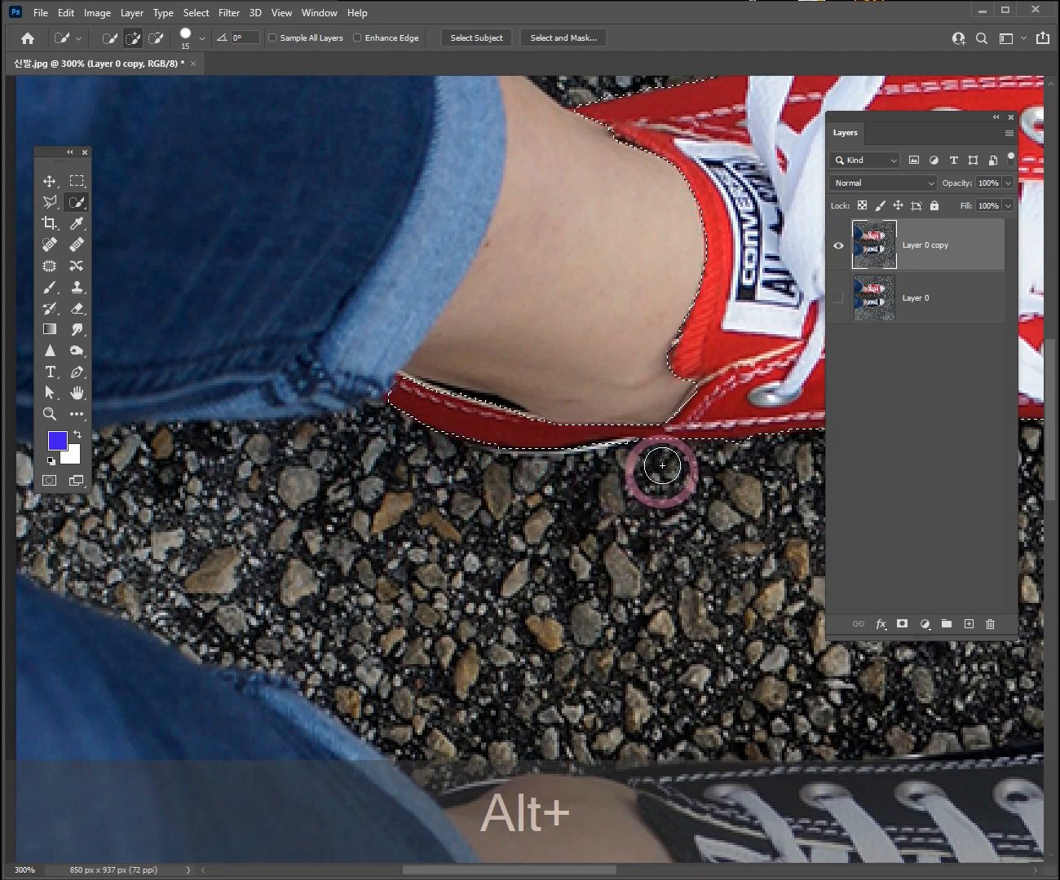
left_click(684, 363, "ctrl+alt")
left_click(685, 364, "ctrl+alt")
left_click(688, 425, "ctrl+alt")
left_click_drag(613, 434, 438, 480)
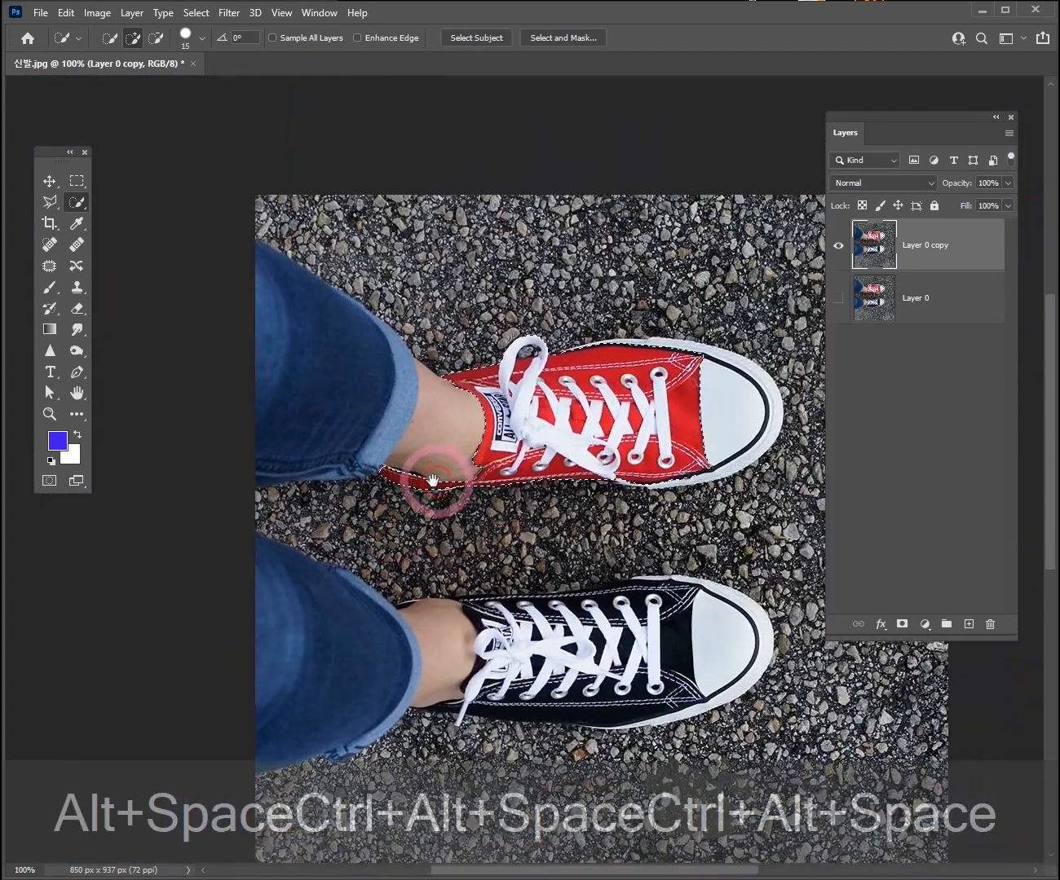
Try moving the selected red shoe area down over the black shoe with the Move tool, and undo the move
left_click(497, 446, "ctrl")
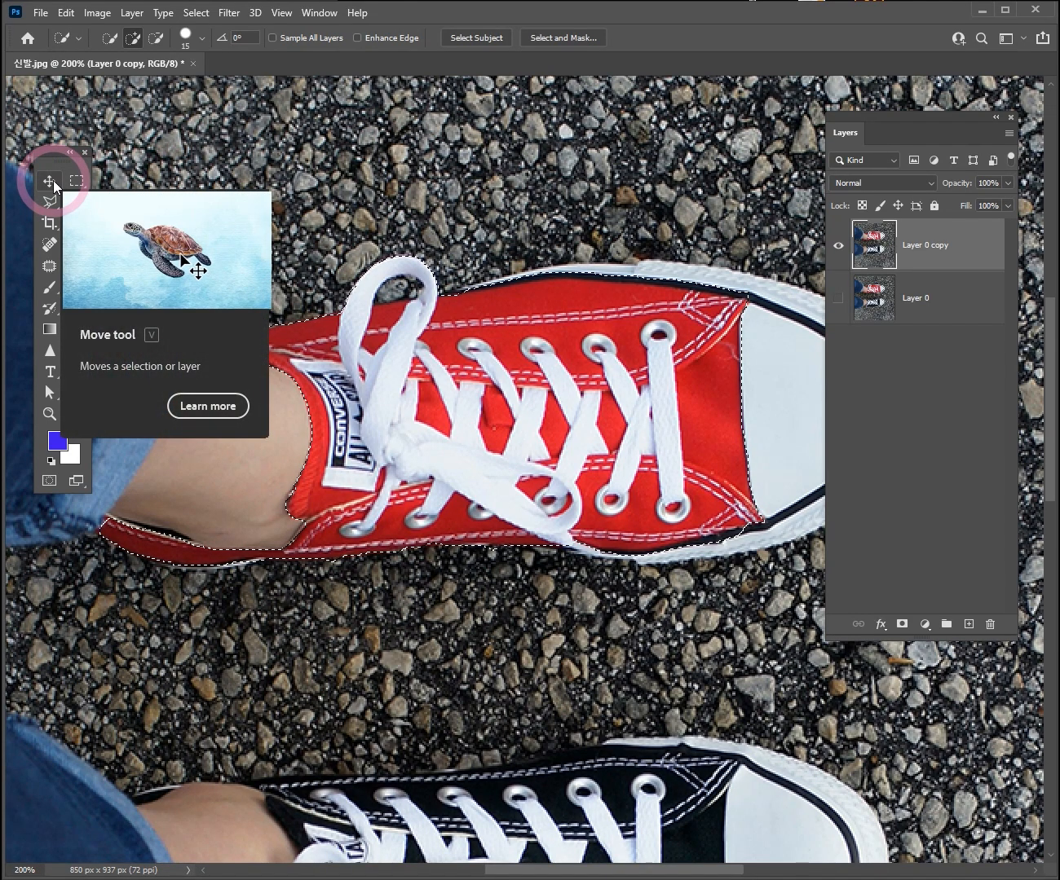
left_click(49, 180)
left_click_drag(534, 304, 587, 610)
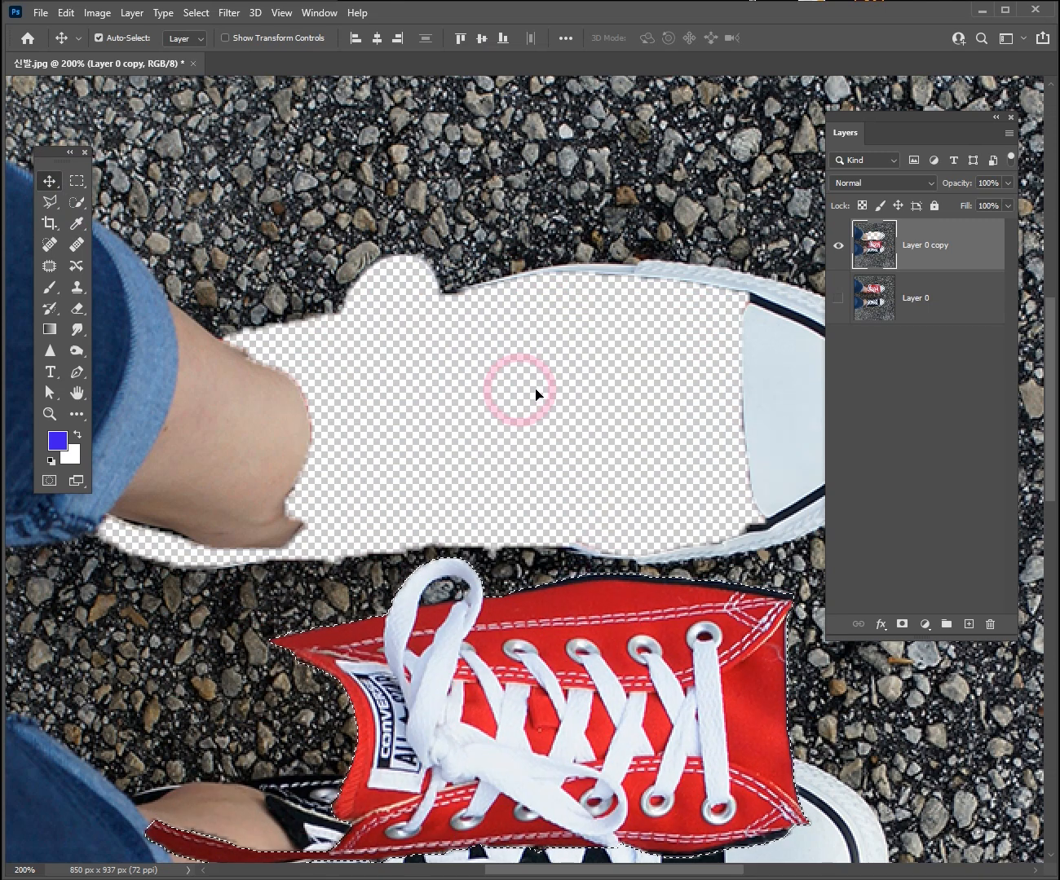
key("ctrl+z")
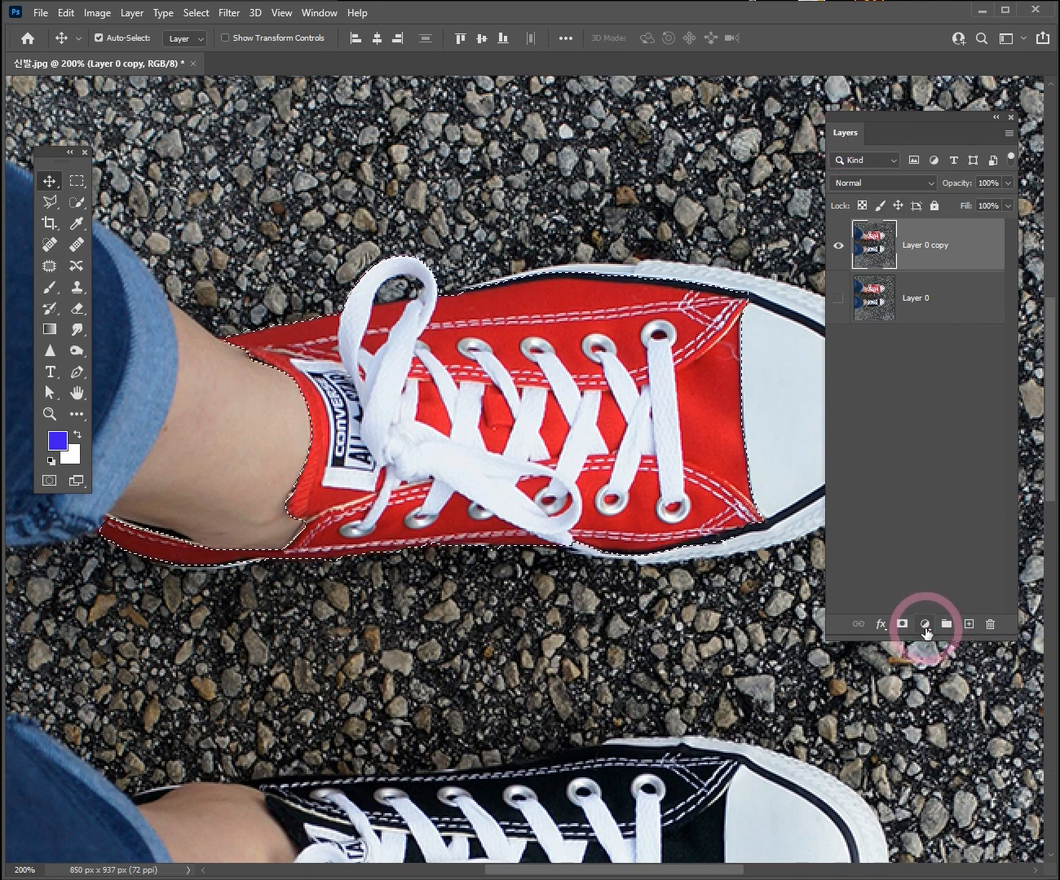
Apply a direct Hue/Saturation adjustment to the selected shoe area with Hue at -97
left_click(924, 626)
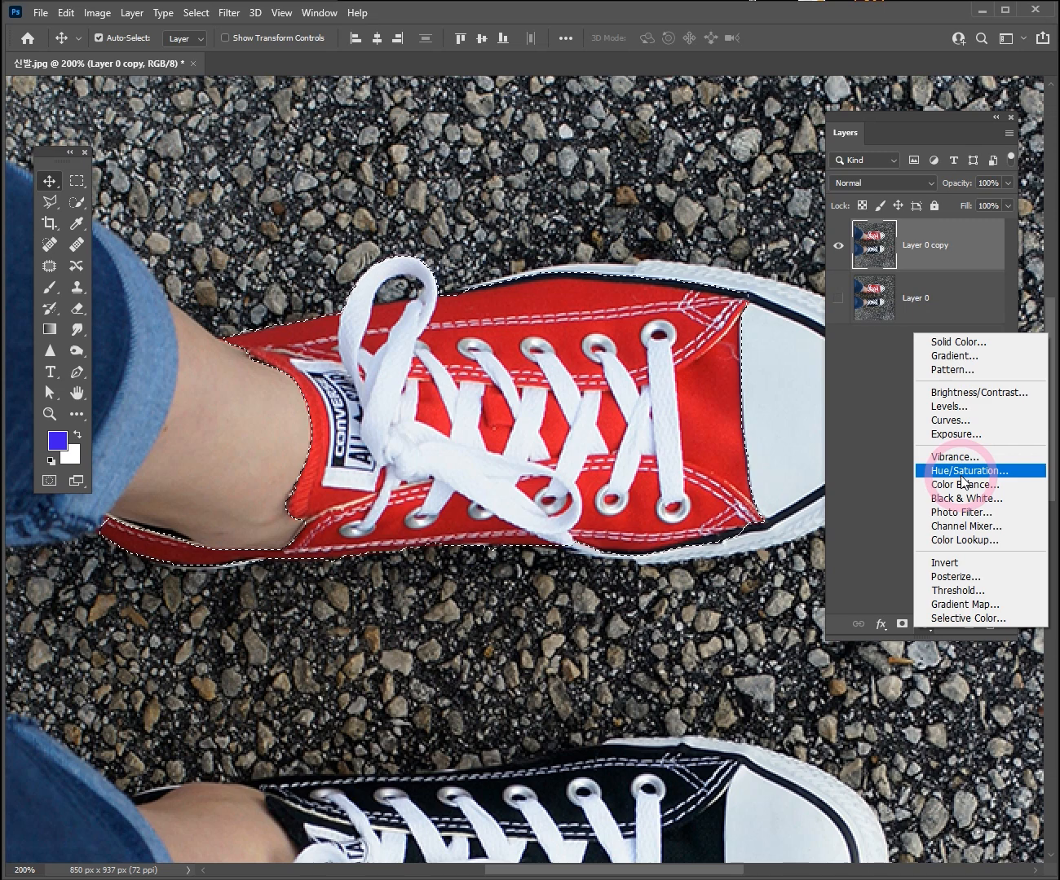
left_click(89, 22)
left_click(95, 12)
left_click(127, 54)
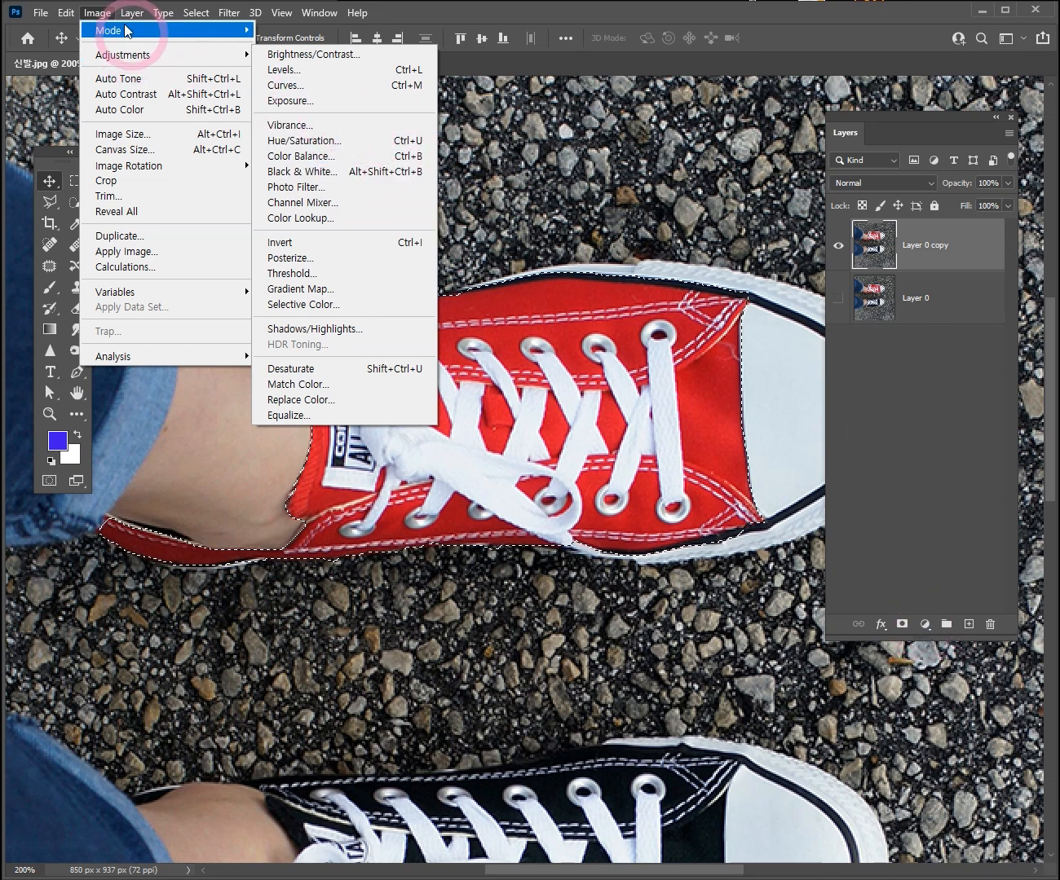
mouse_move(136, 59)
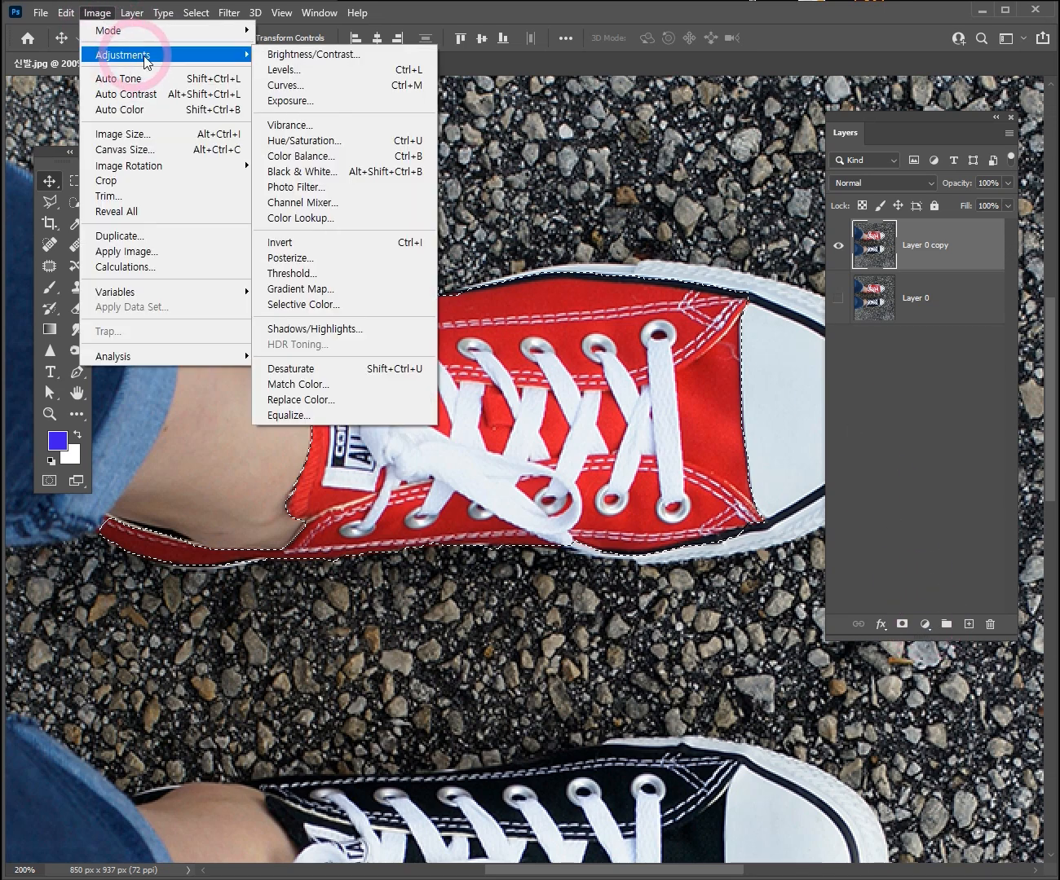
left_click(342, 139)
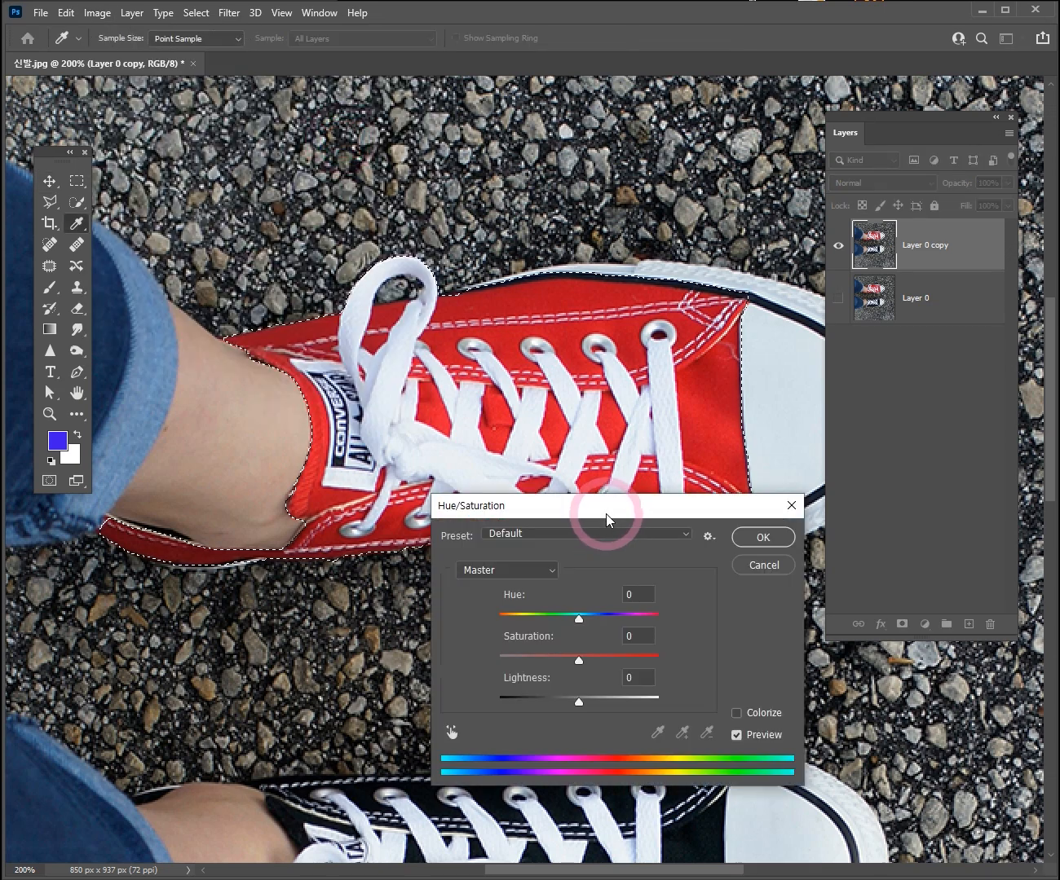
left_click_drag(606, 519, 715, 549)
left_click_drag(689, 649, 636, 653)
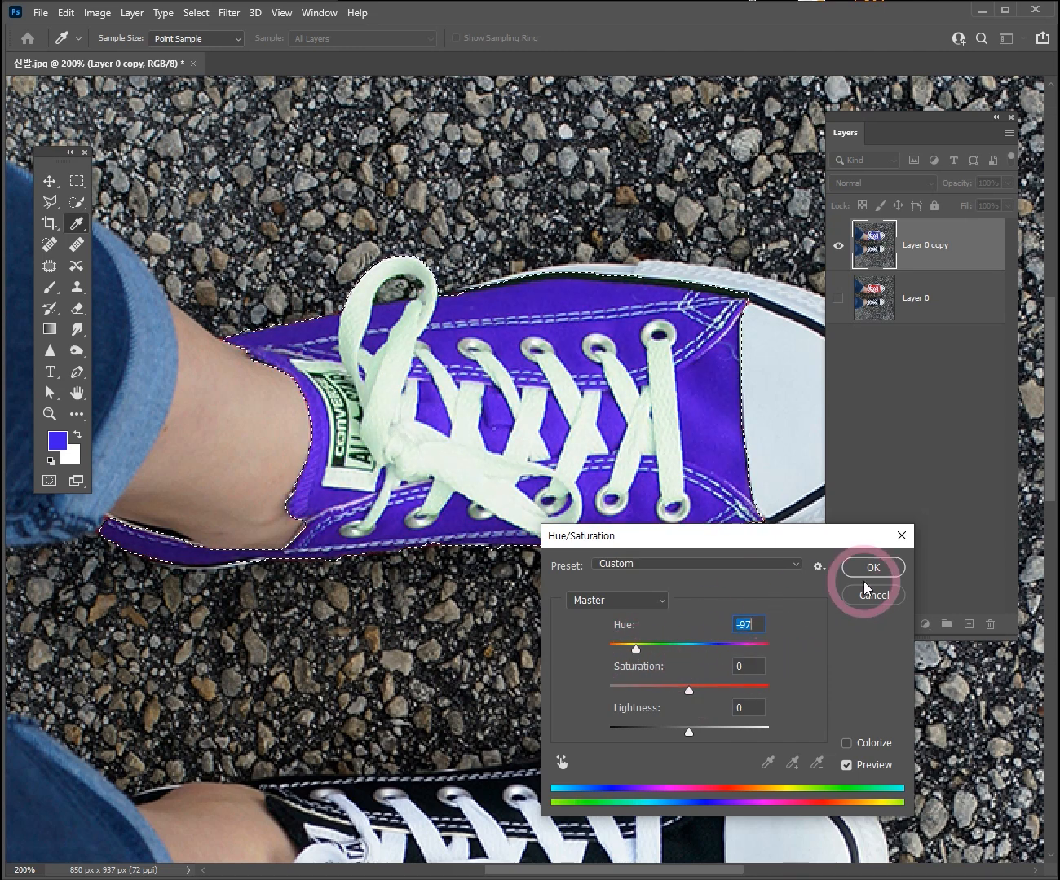
left_click(867, 568)
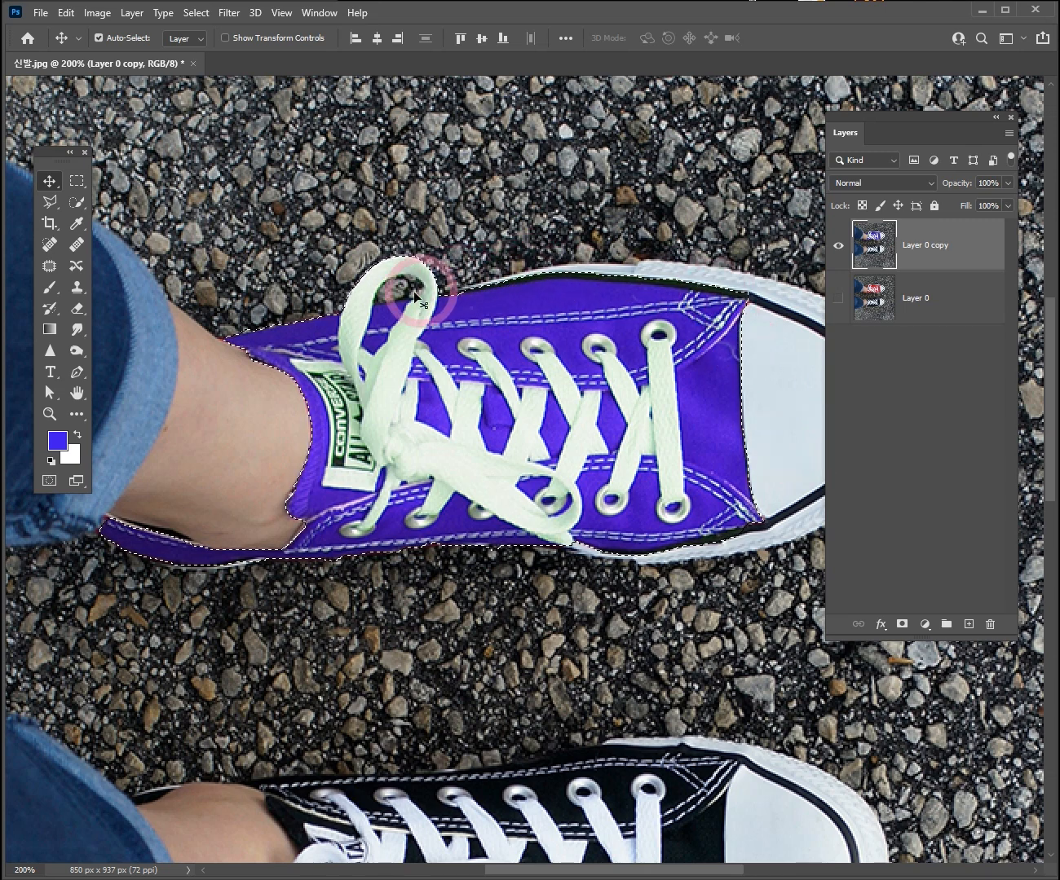
Clear the selection, inspect the recoloured shoe, and undo both the deselection and the hue change
key("ctrl")
key("ctrl+d")
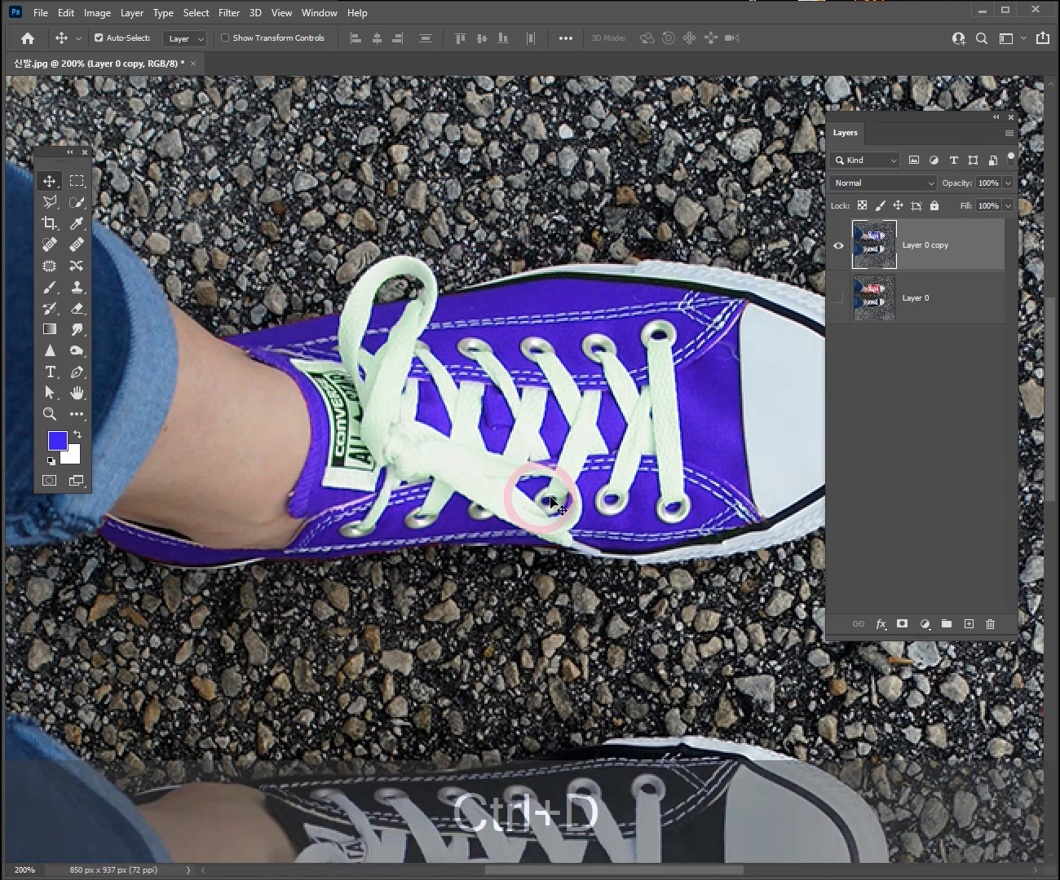
left_click(546, 505, "ctrl+alt")
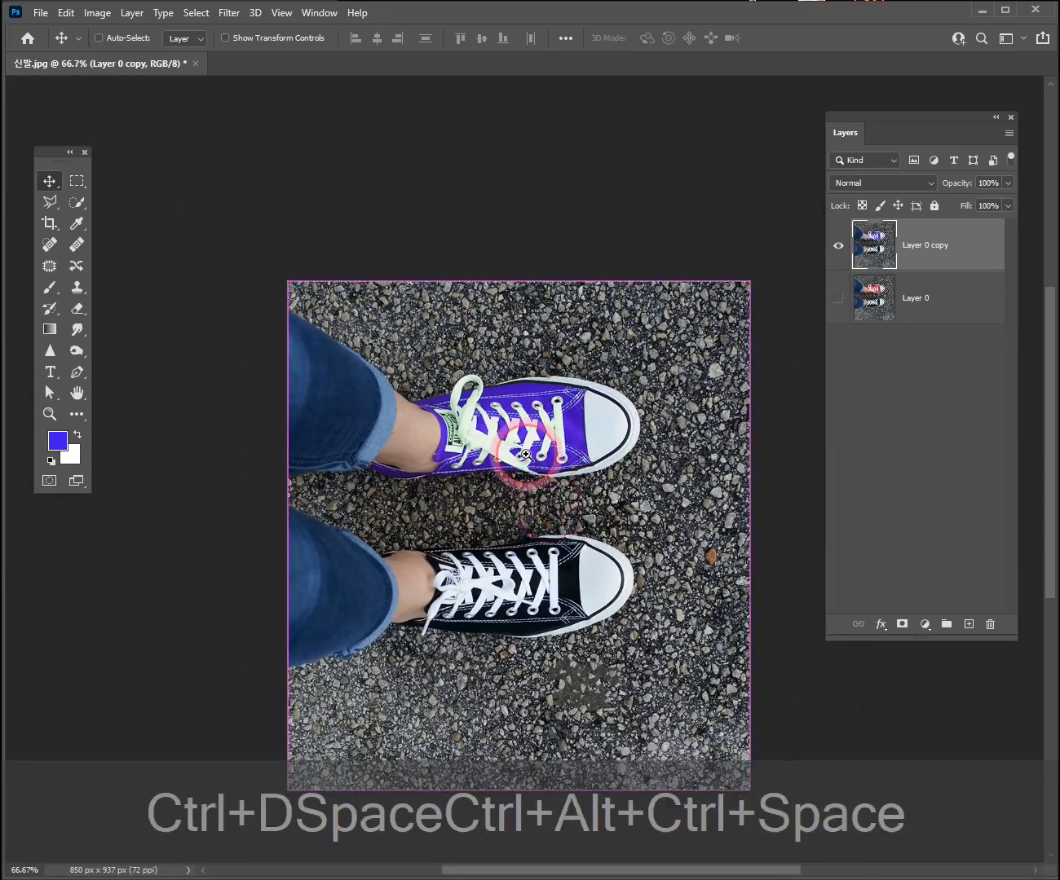
left_click(525, 461, "ctrl")
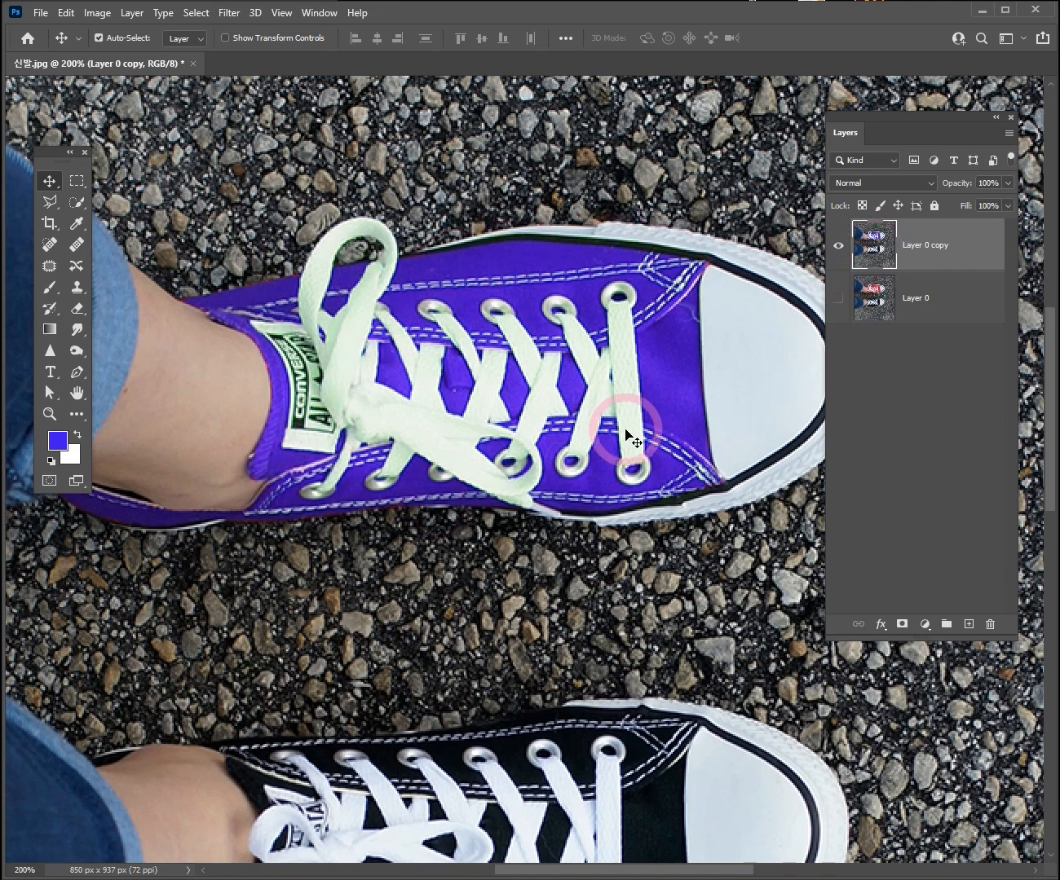
key("ctrl+z")
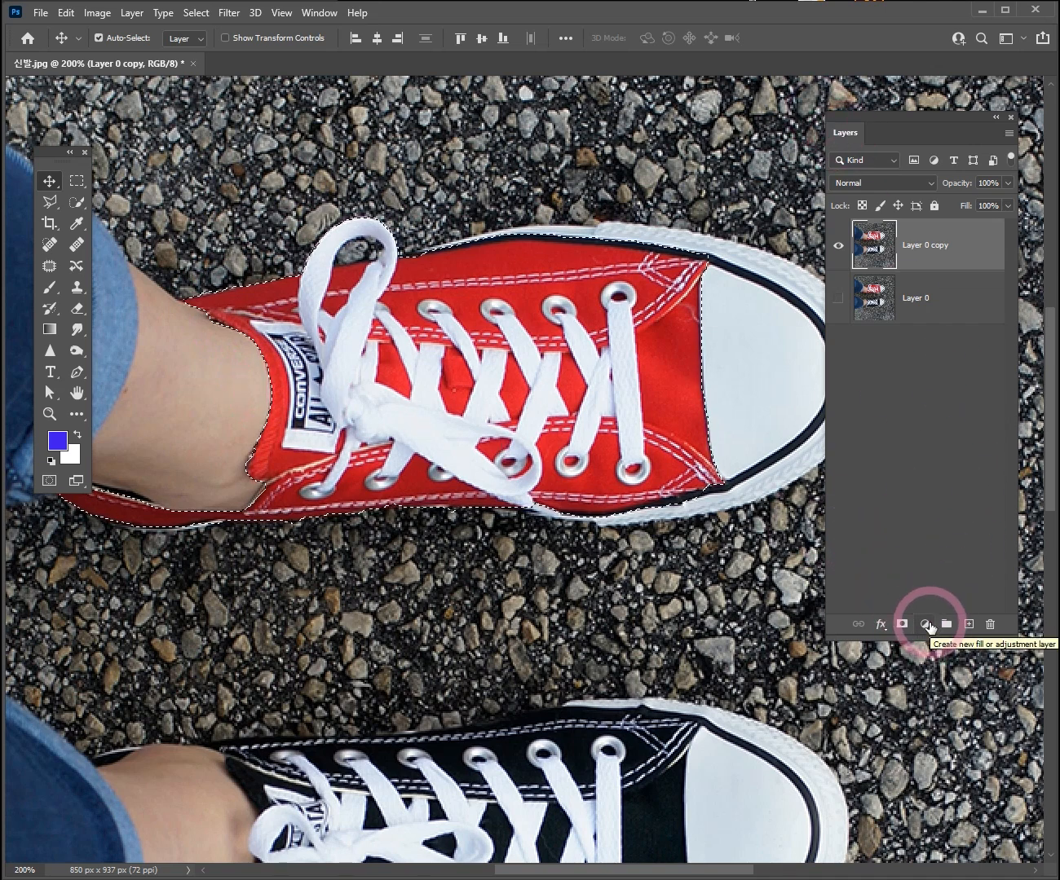
Add a Hue/Saturation adjustment layer for the selected shoe area with Hue -121, Saturation -26 and Lightness -5
left_click(926, 624)
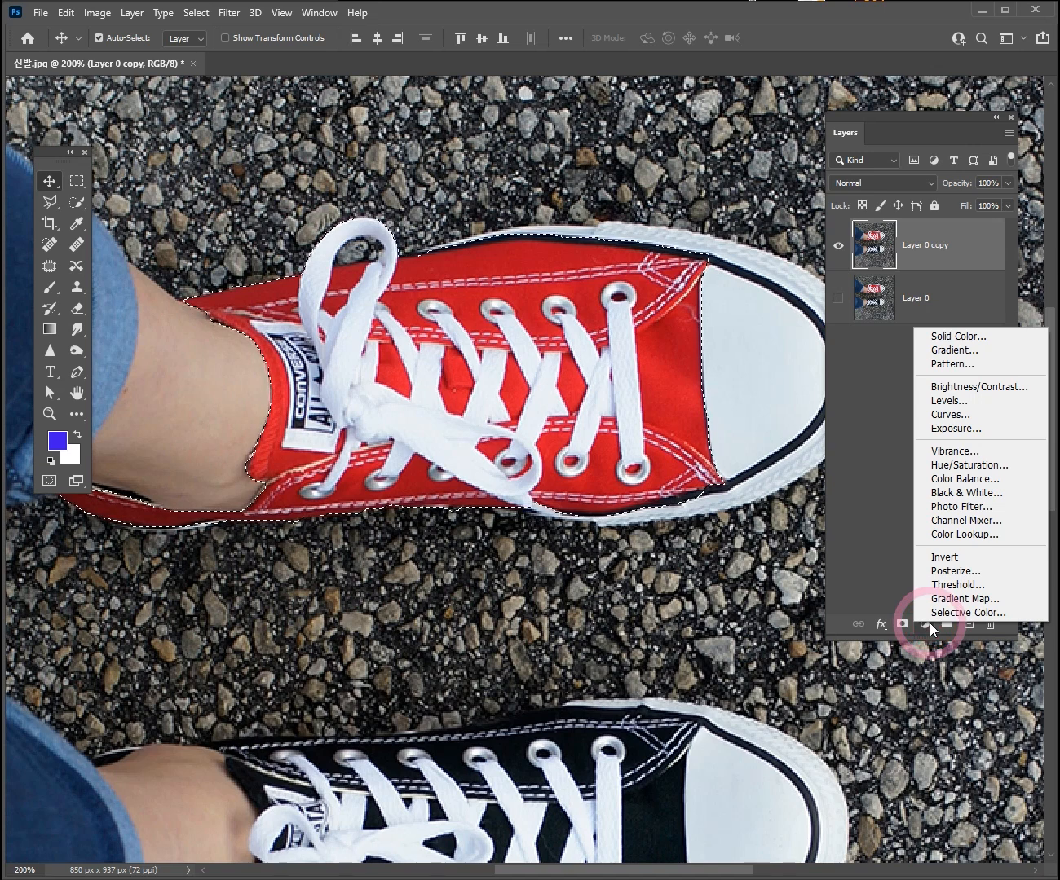
left_click(964, 464)
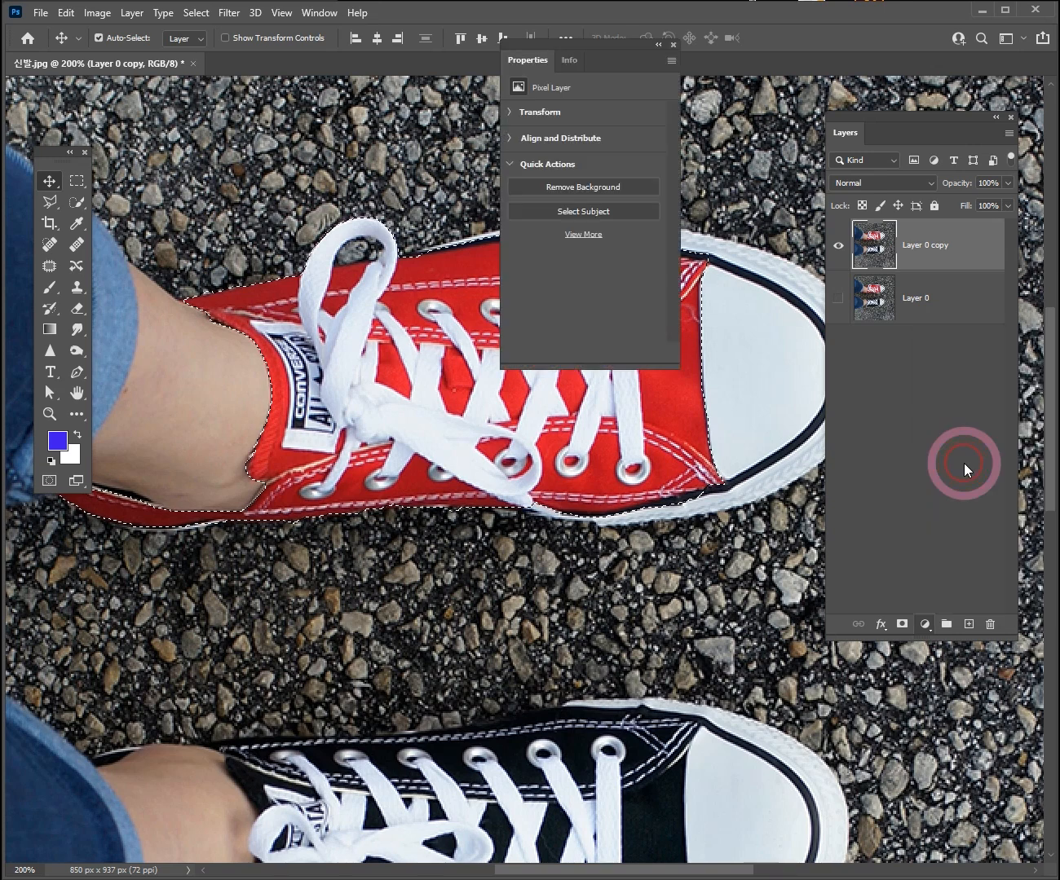
left_click_drag(607, 46, 863, 379)
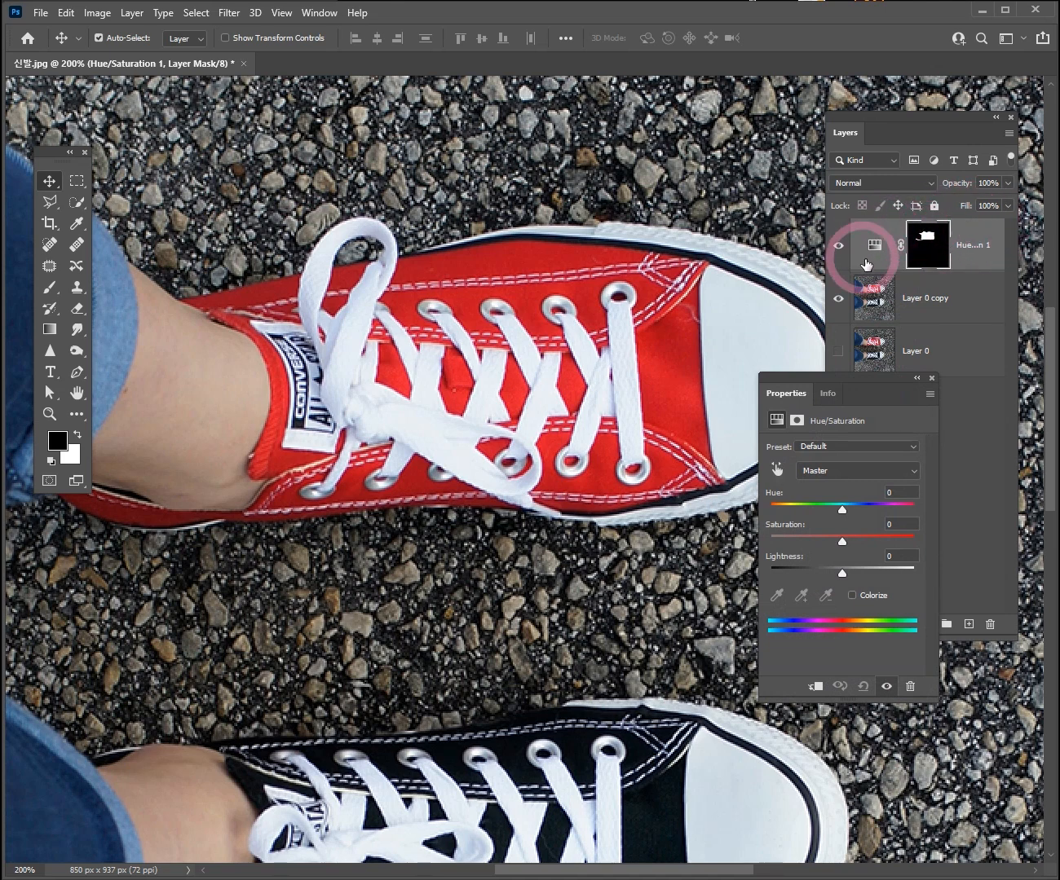
left_click_drag(818, 373, 848, 328)
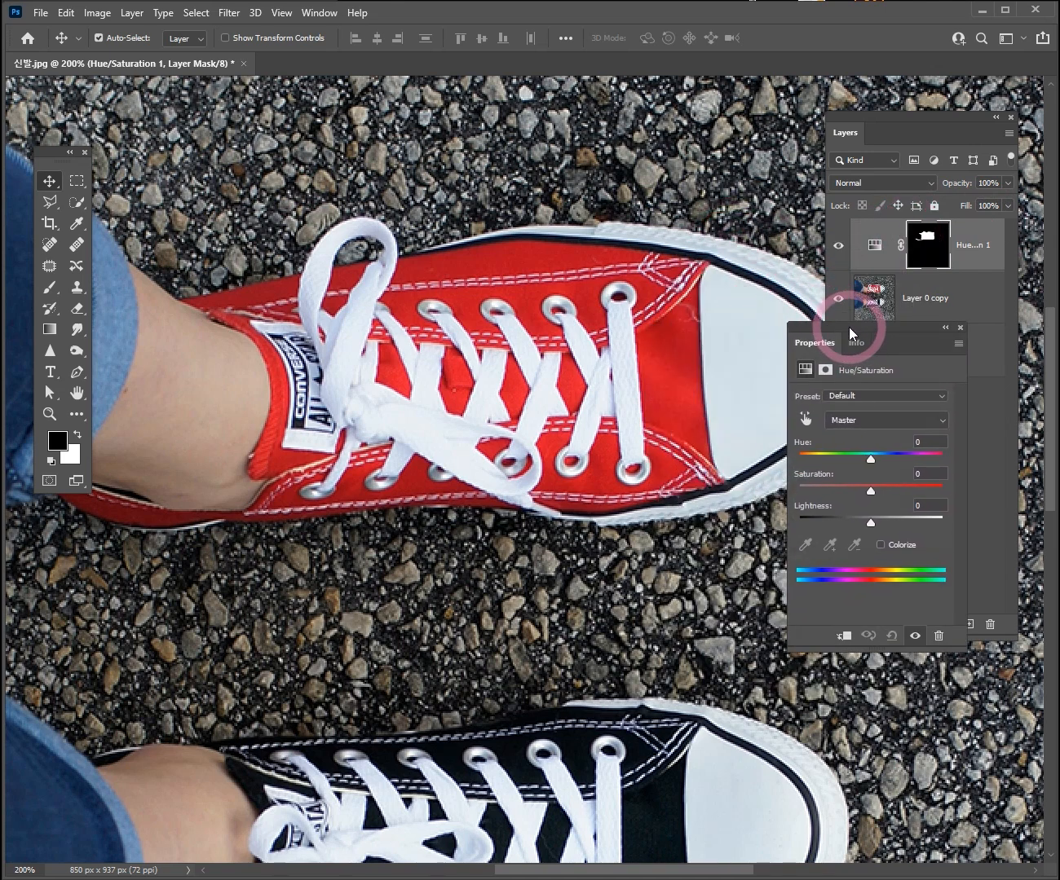
left_click_drag(875, 458, 817, 458)
mouse_move(873, 491)
left_mouse_down()
mouse_move(829, 494)
mouse_move(856, 496)
mouse_move(870, 522)
mouse_move(856, 521)
mouse_move(877, 522)
mouse_move(863, 516)
left_mouse_up()
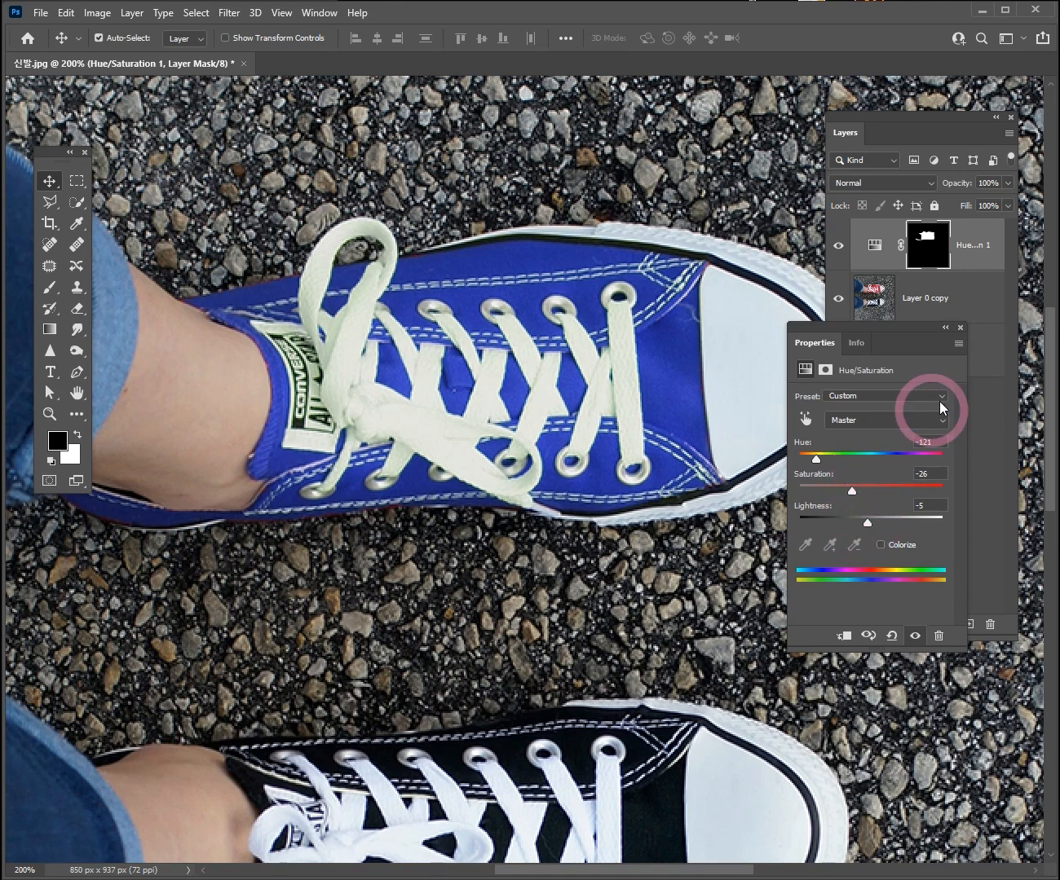
left_click(960, 328)
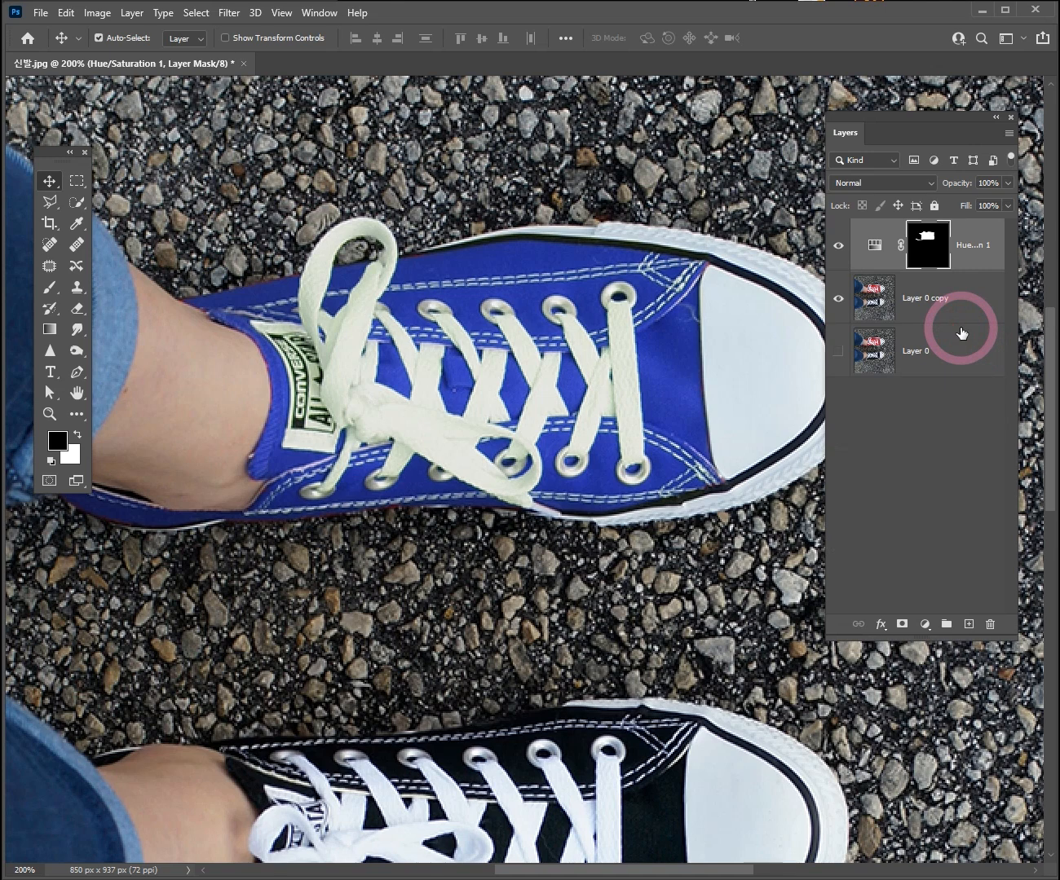
left_click(881, 382)
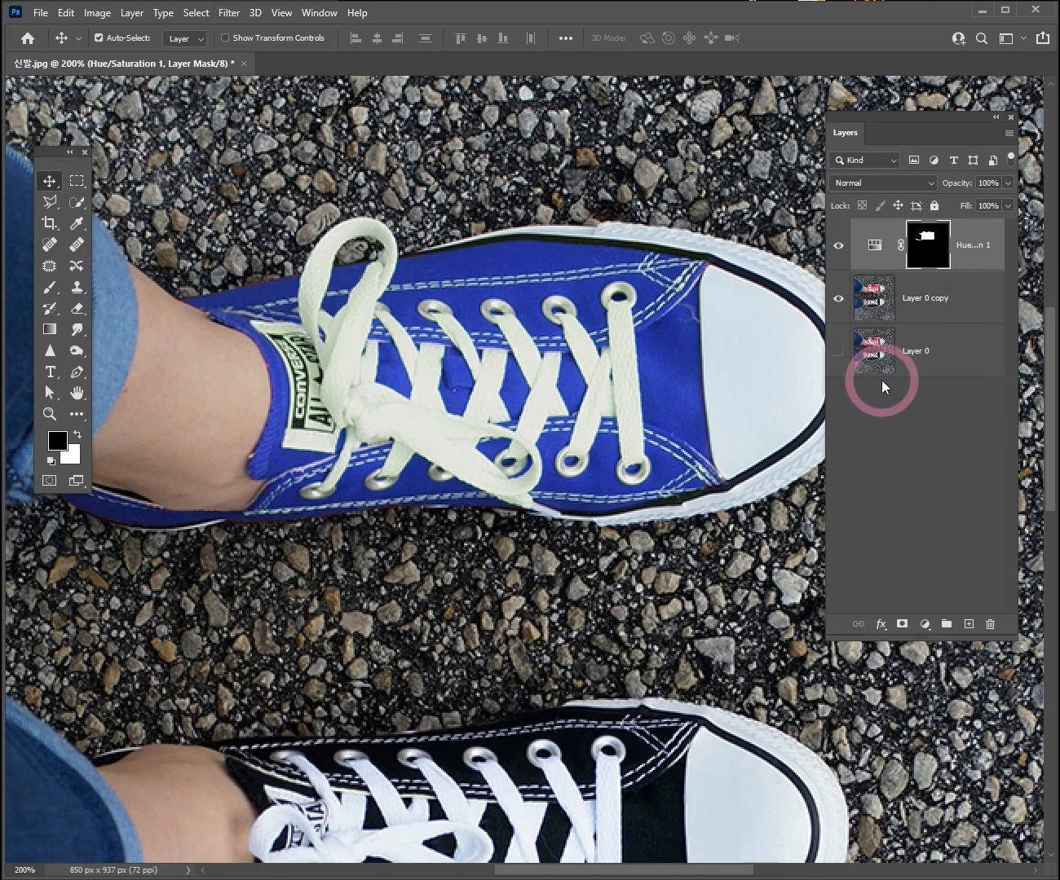
left_click(679, 373)
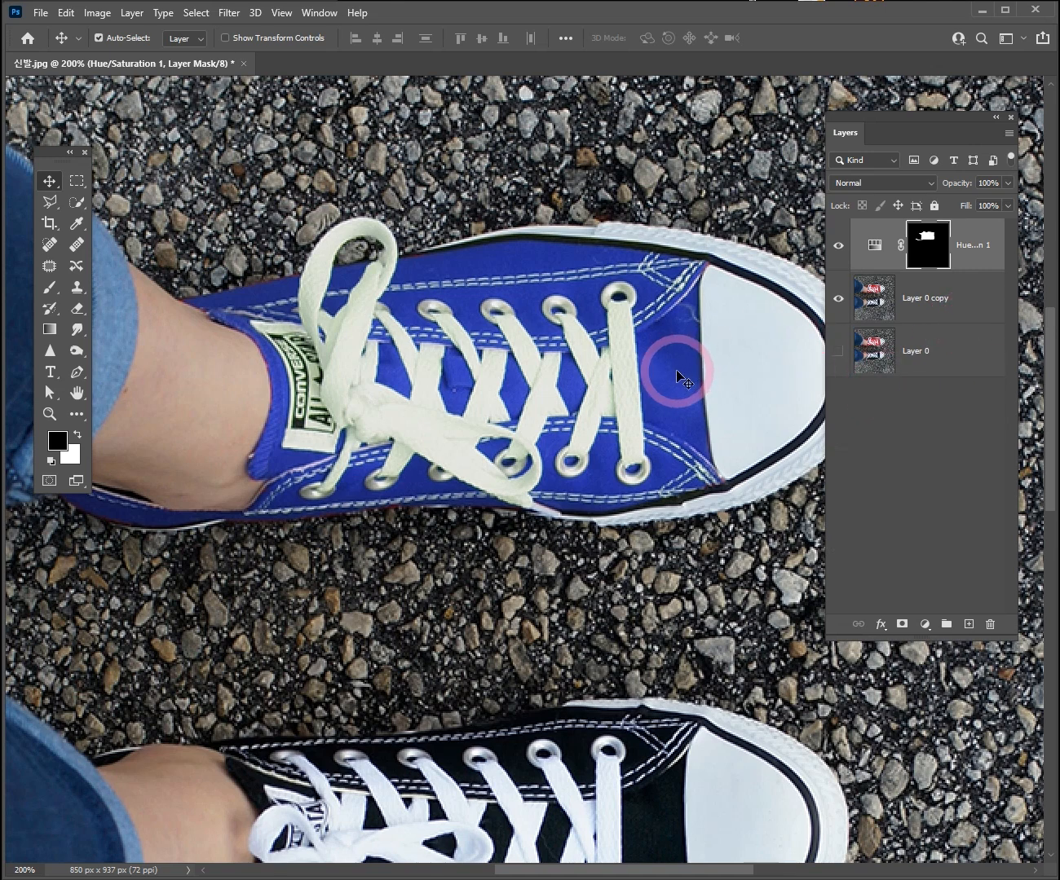
left_click(927, 627)
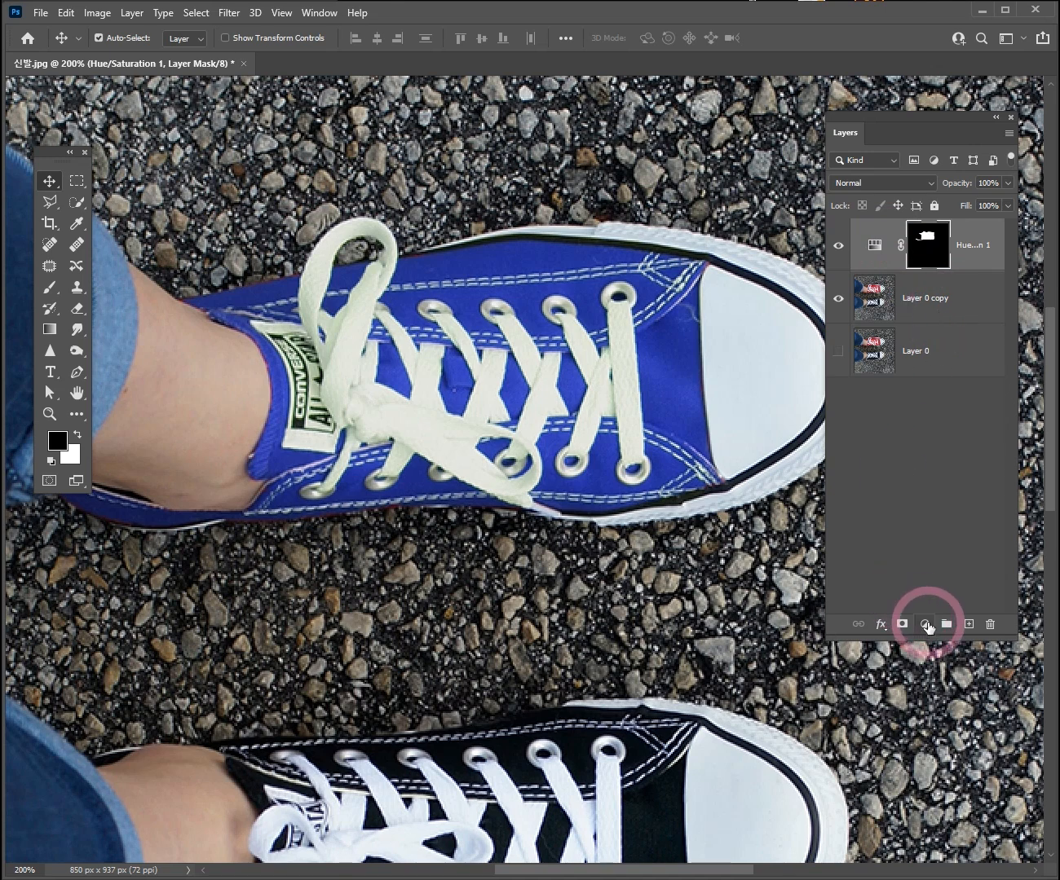
left_click(925, 625)
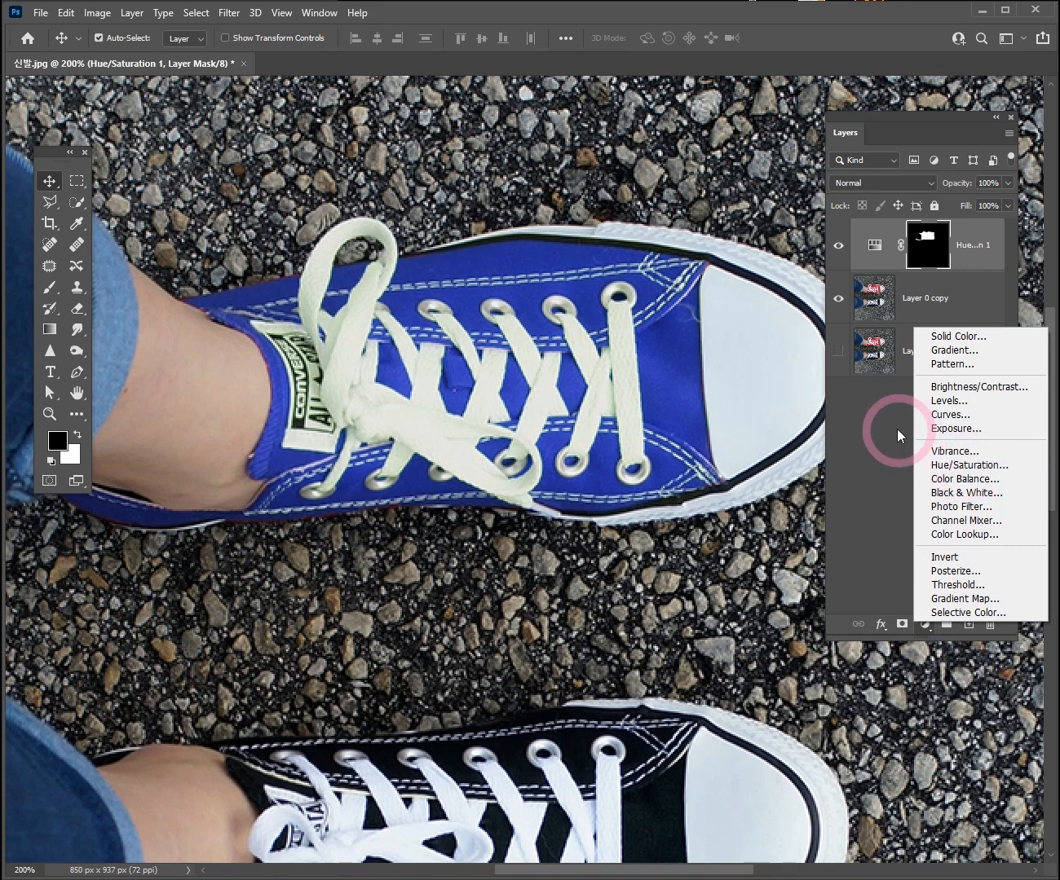
left_click(875, 425)
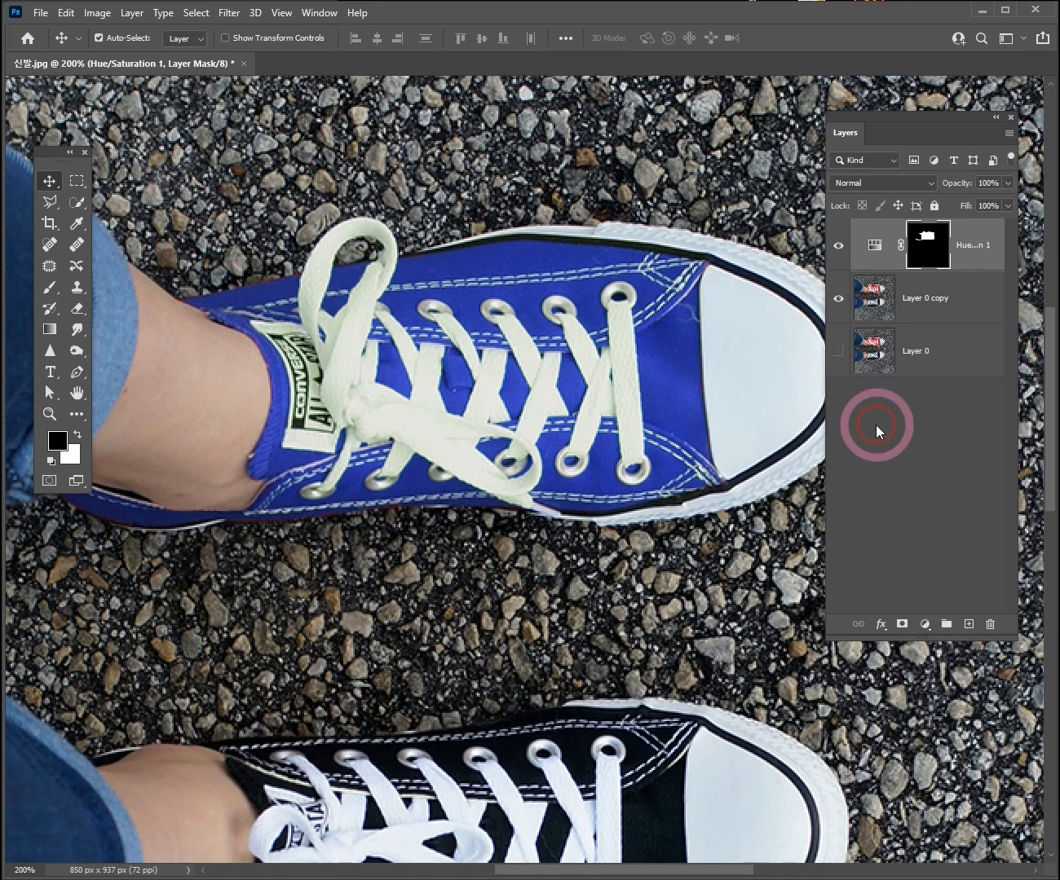
left_click(96, 13)
left_click(147, 57)
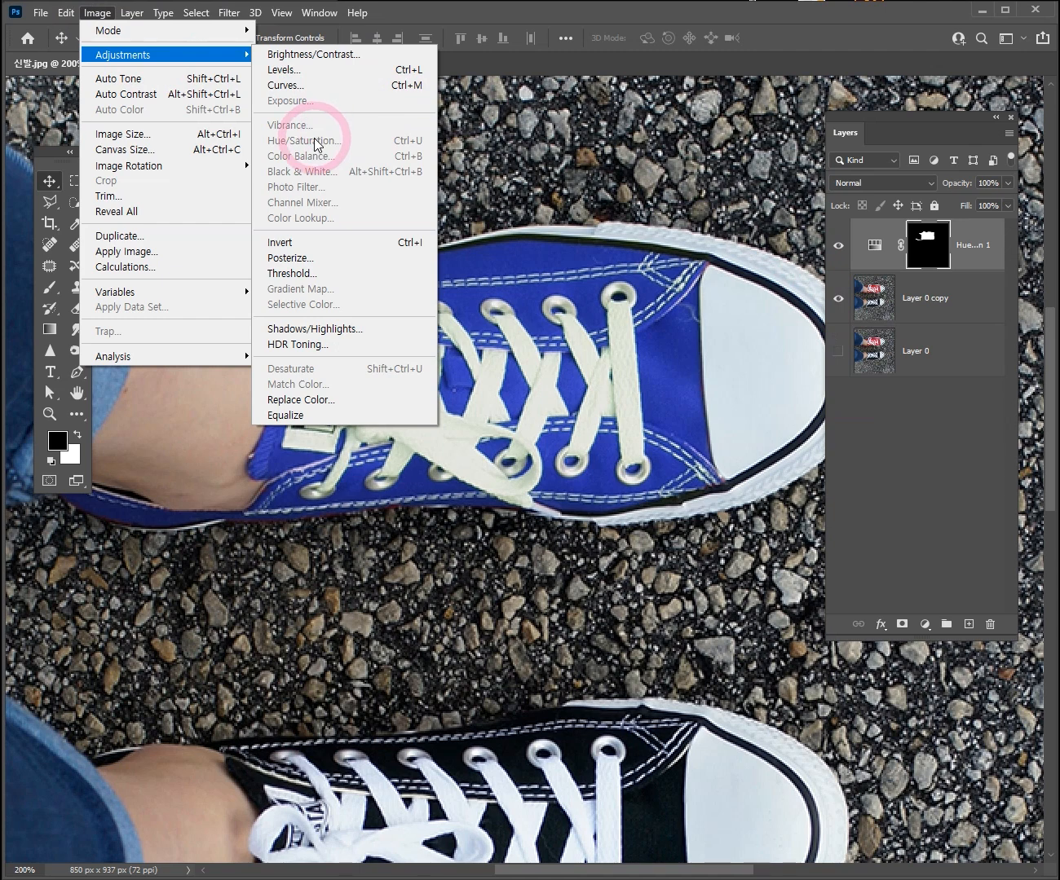
left_click(888, 442)
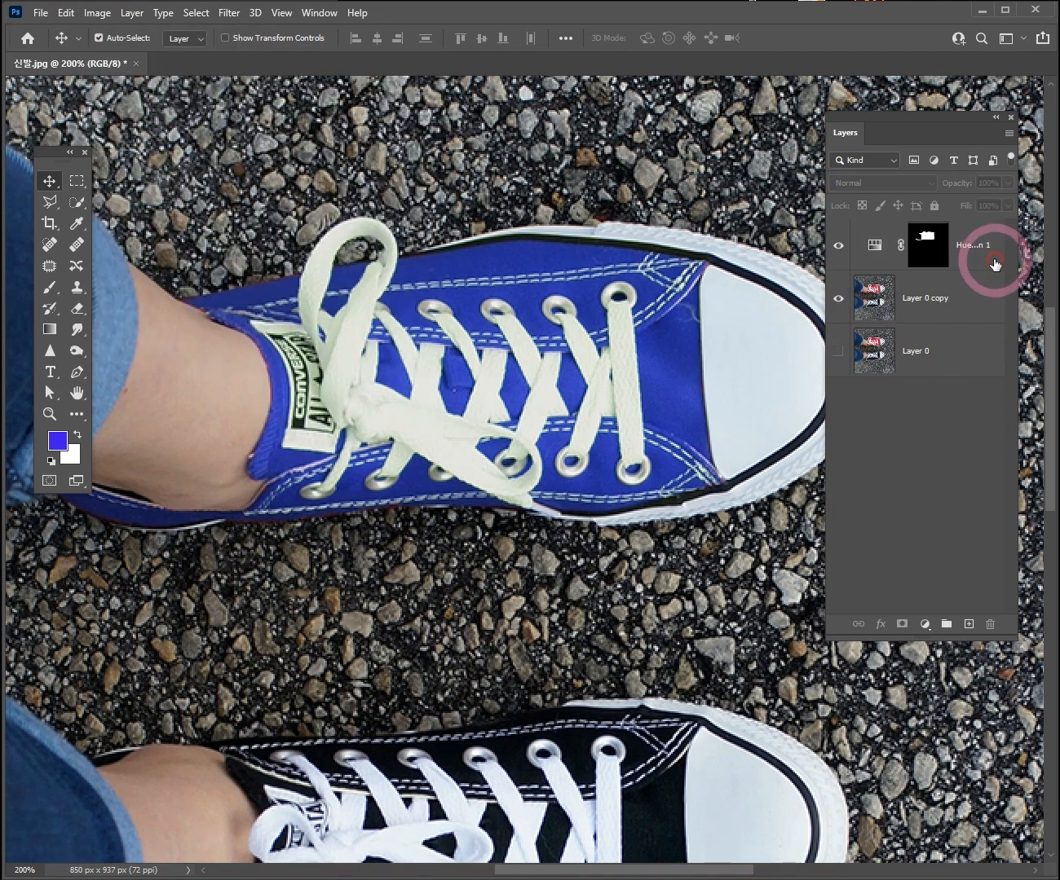
Reopen the settings of the Hue/Saturation adjustment layer and change its Hue to +113
left_click(874, 251)
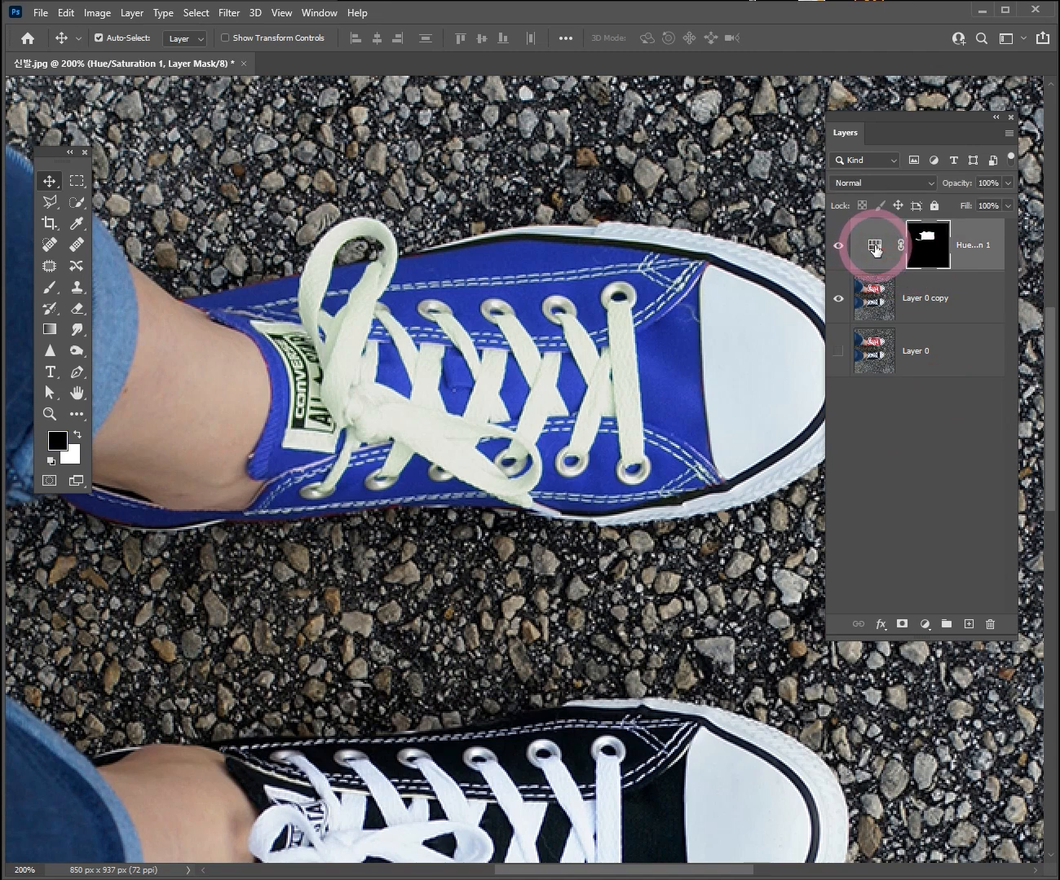
double_click(874, 249)
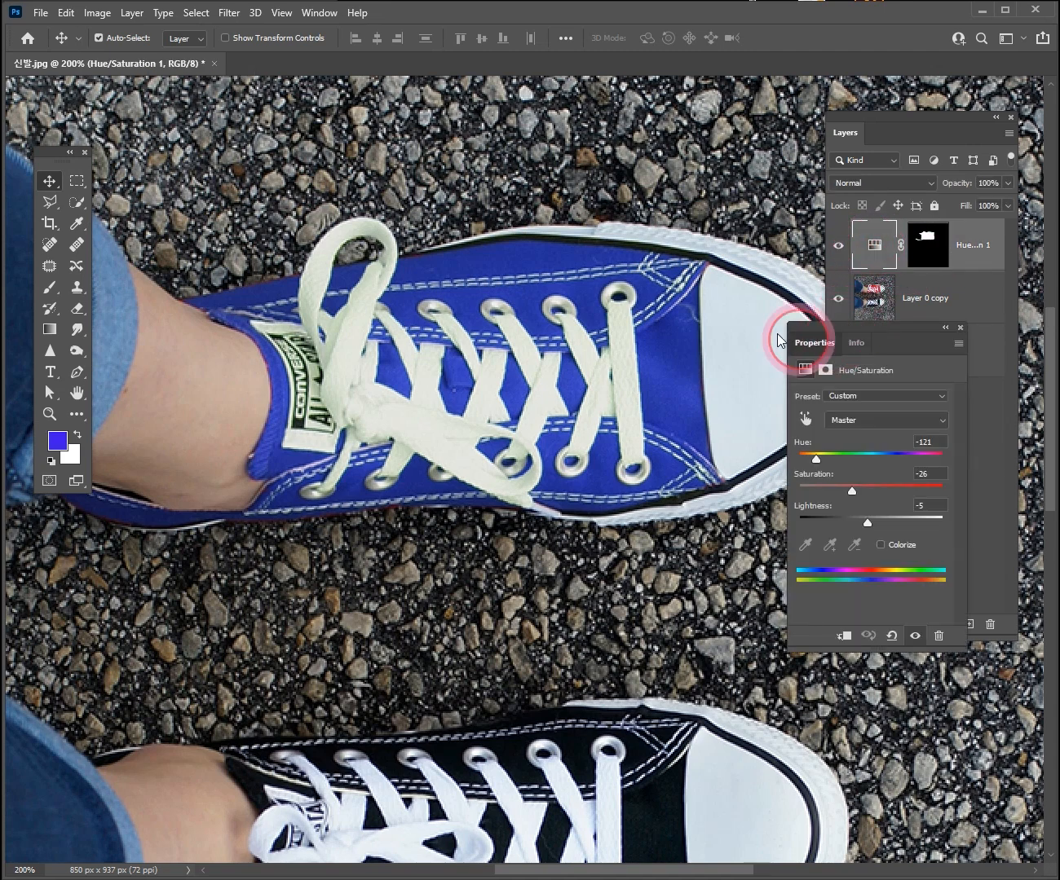
left_click_drag(776, 333, 846, 330)
left_click(829, 448)
left_click_drag(829, 449, 924, 448)
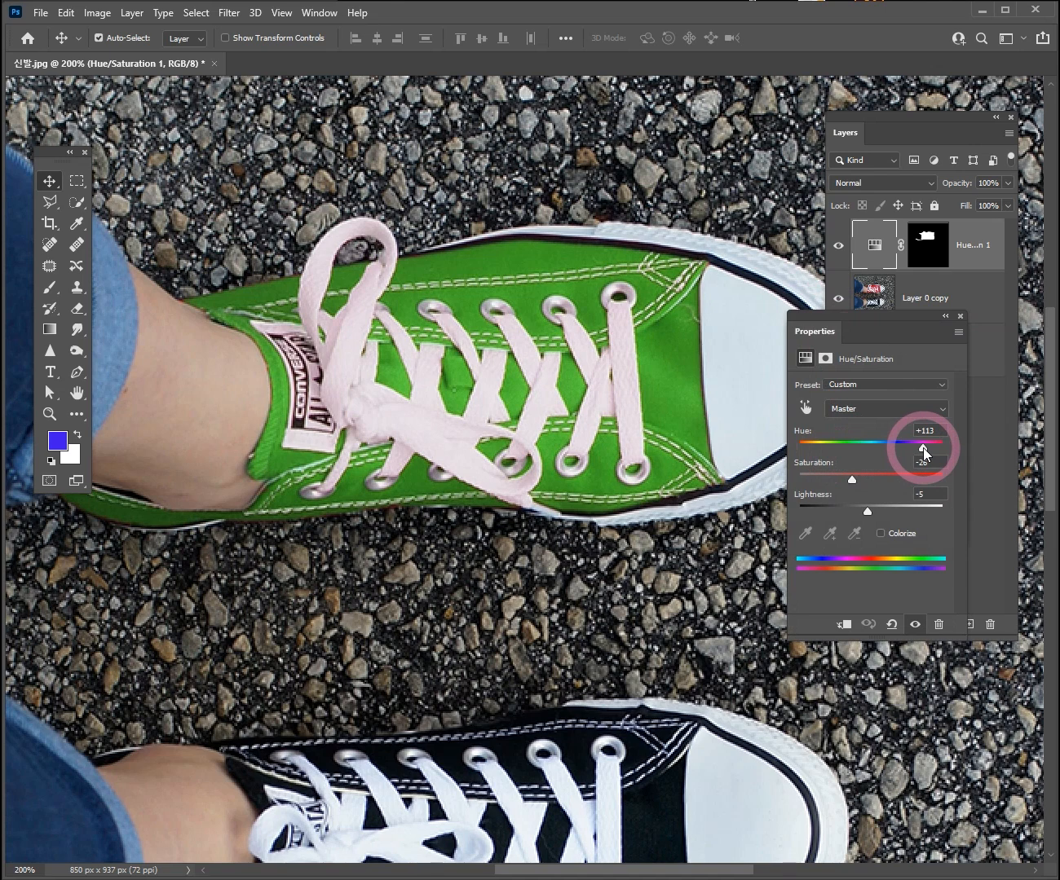
left_click(960, 316)
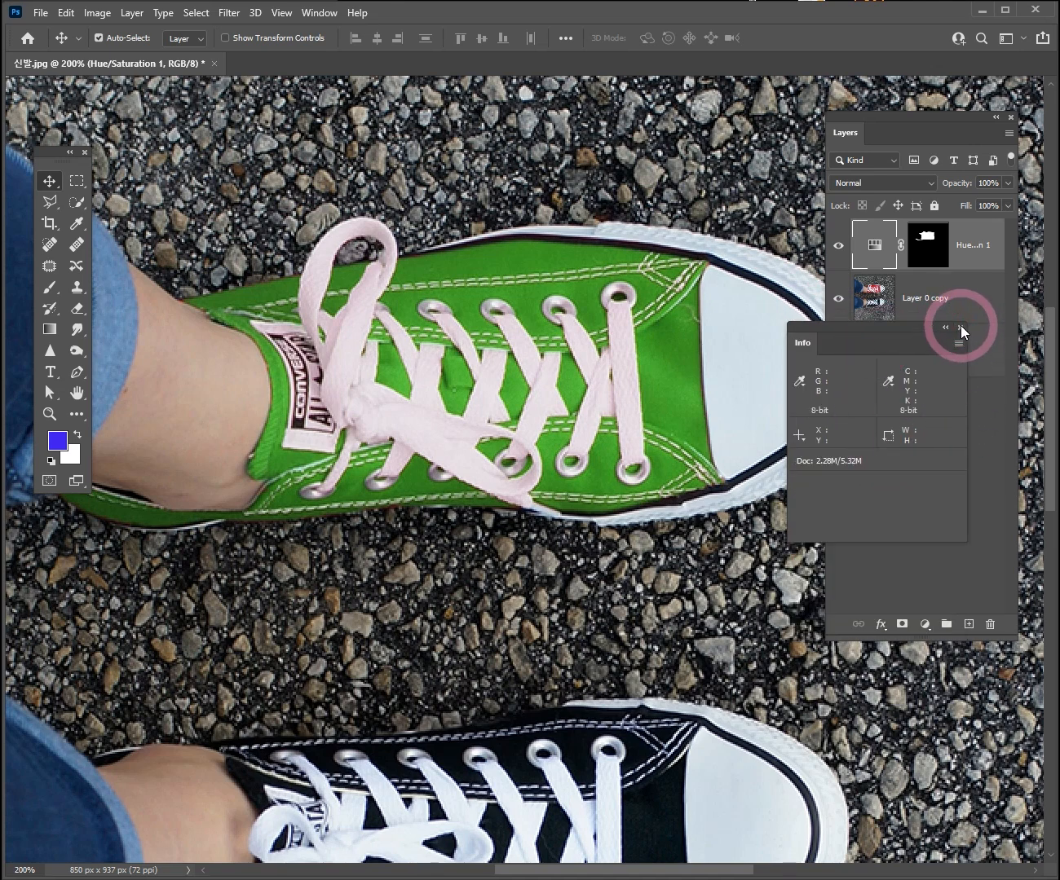
left_click(961, 327)
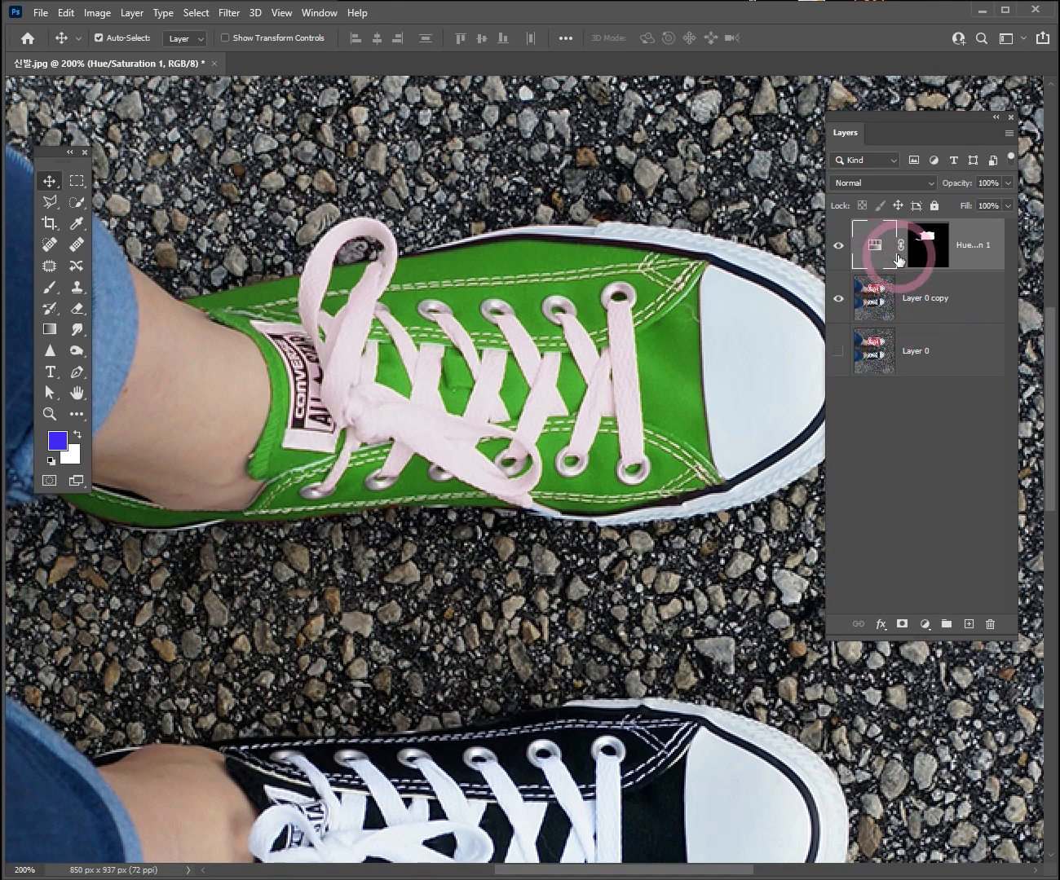
Set the Hue/Saturation adjustment layer to Hue -77 and Saturation +2
double_click(874, 244)
left_click_drag(872, 441, 829, 446)
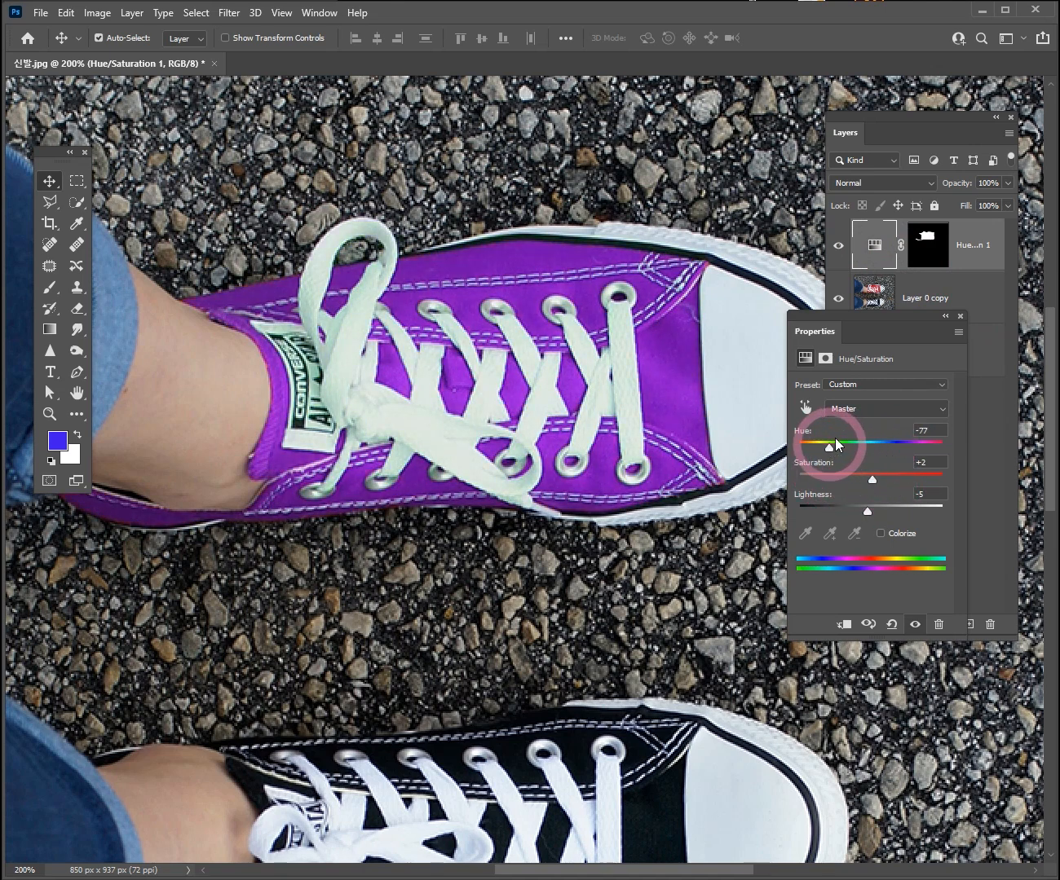
left_click(960, 317)
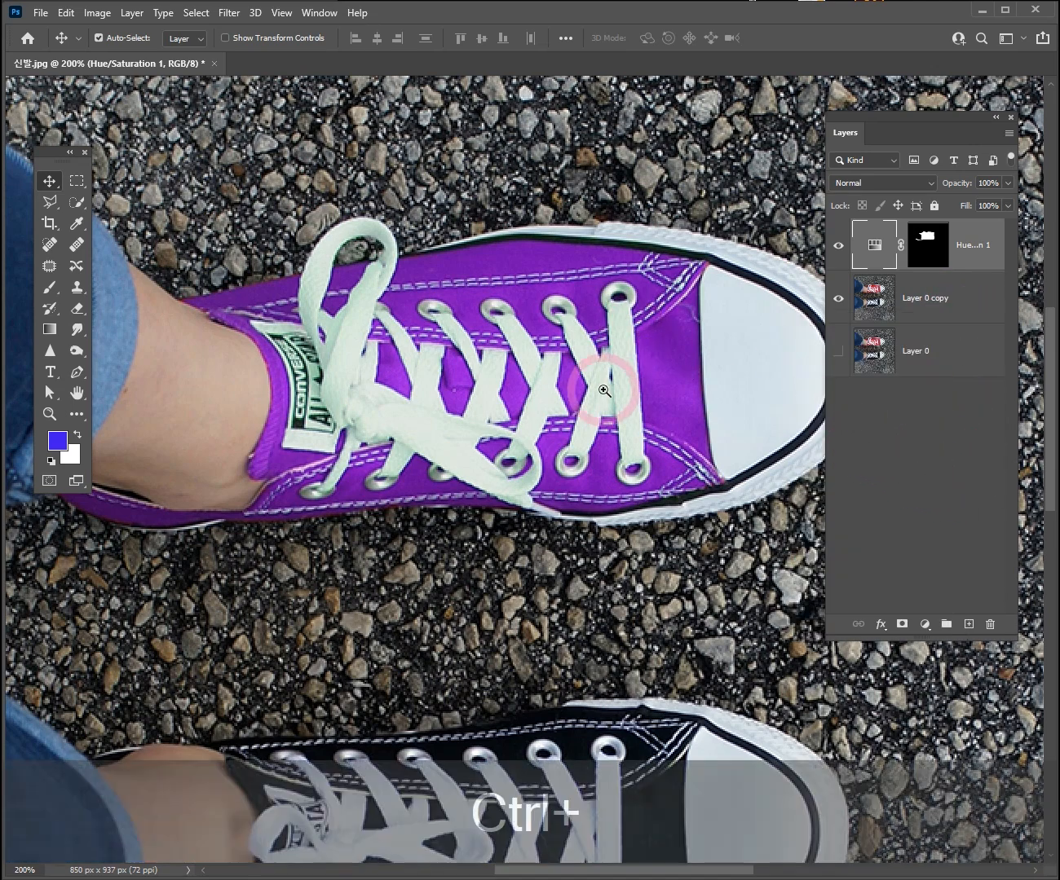
Inspect the recoloured shoe up close and compare it with the original photo by toggling the visibility of the three layers
left_click(560, 388, "ctrl+alt")
left_click(560, 389, "ctrl+alt")
left_click(559, 388, "ctrl+alt")
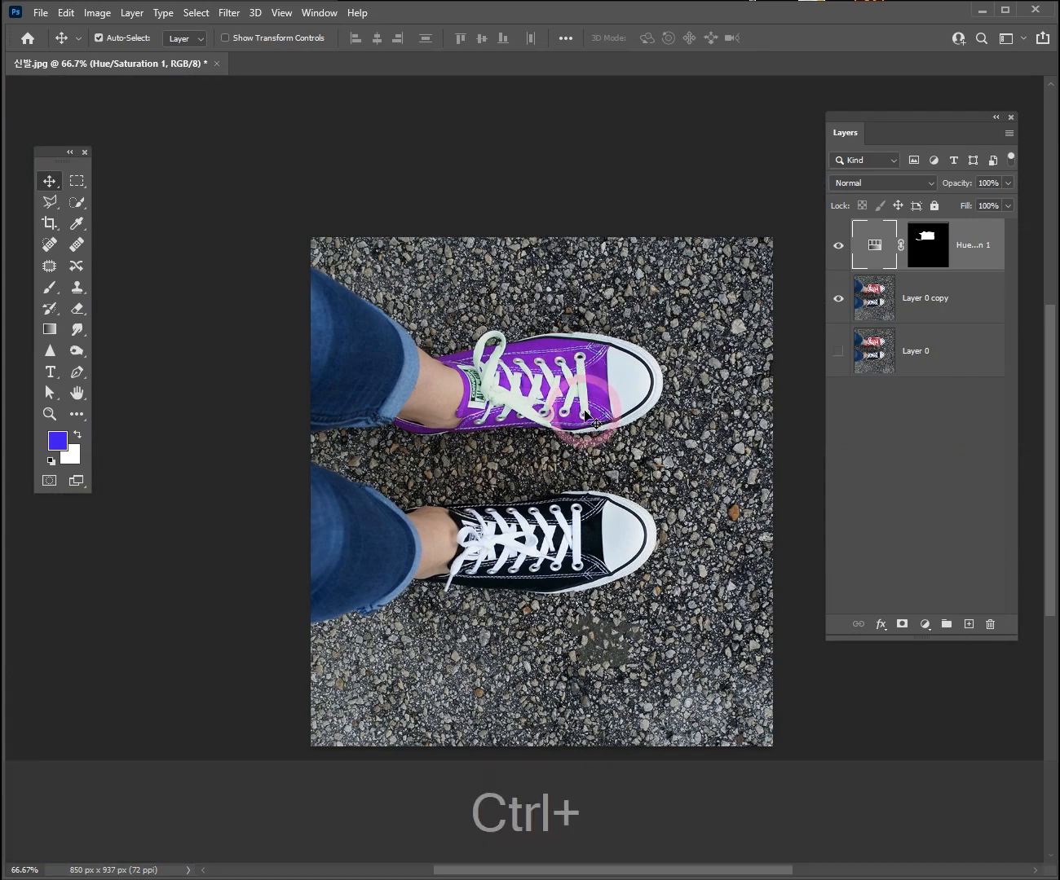
left_click(570, 407, "ctrl")
left_click(569, 397, "ctrl")
left_click(514, 377, "ctrl")
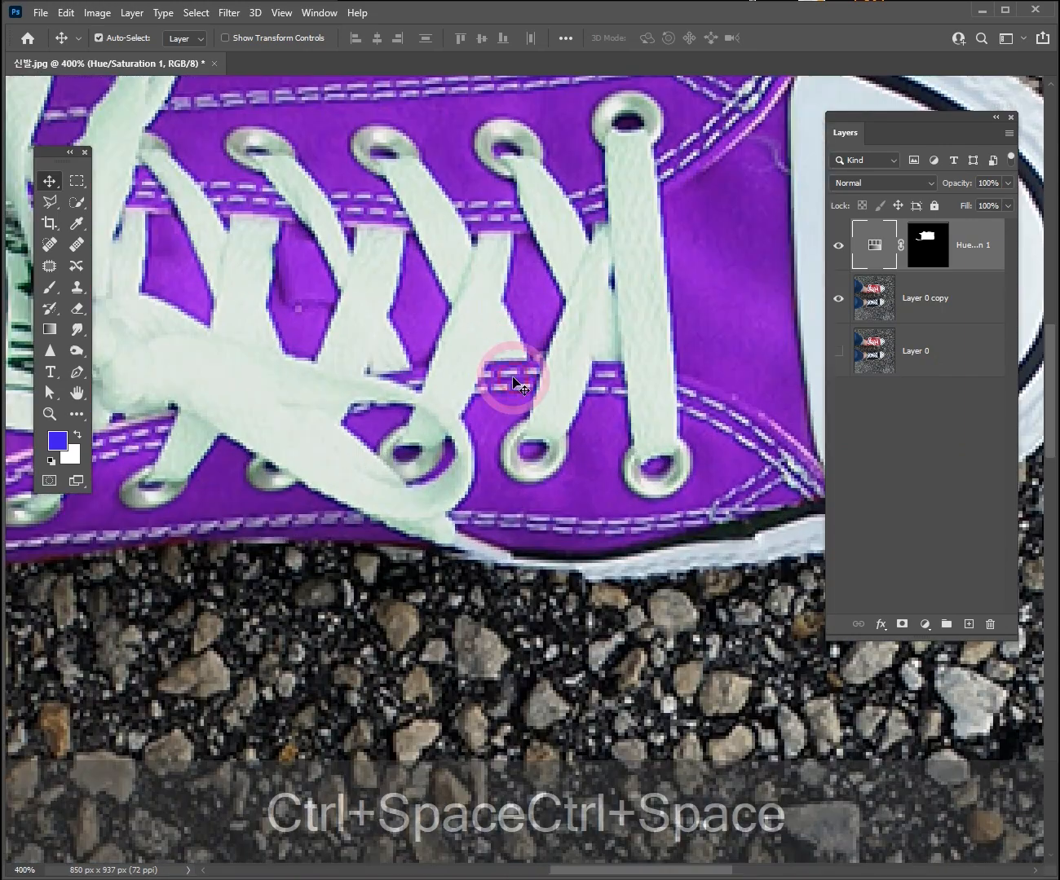
left_click(514, 378, "ctrl+alt")
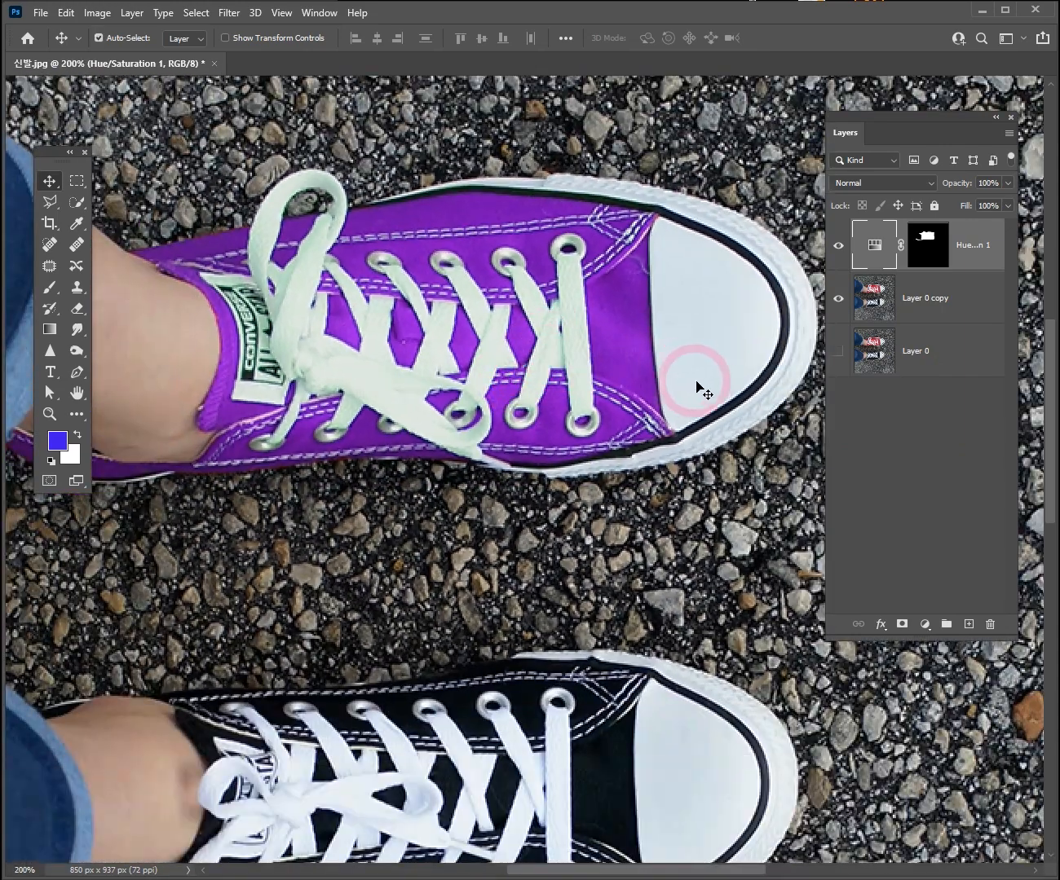
left_click(840, 244)
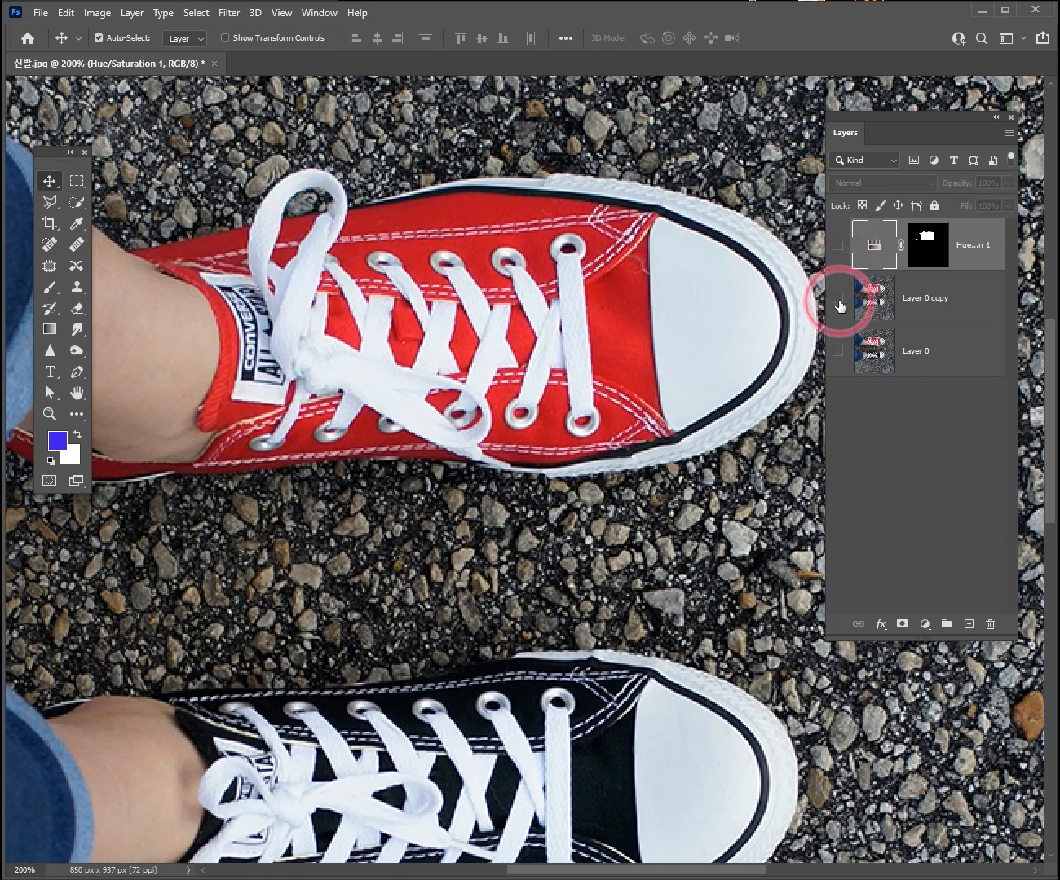
left_click(840, 299)
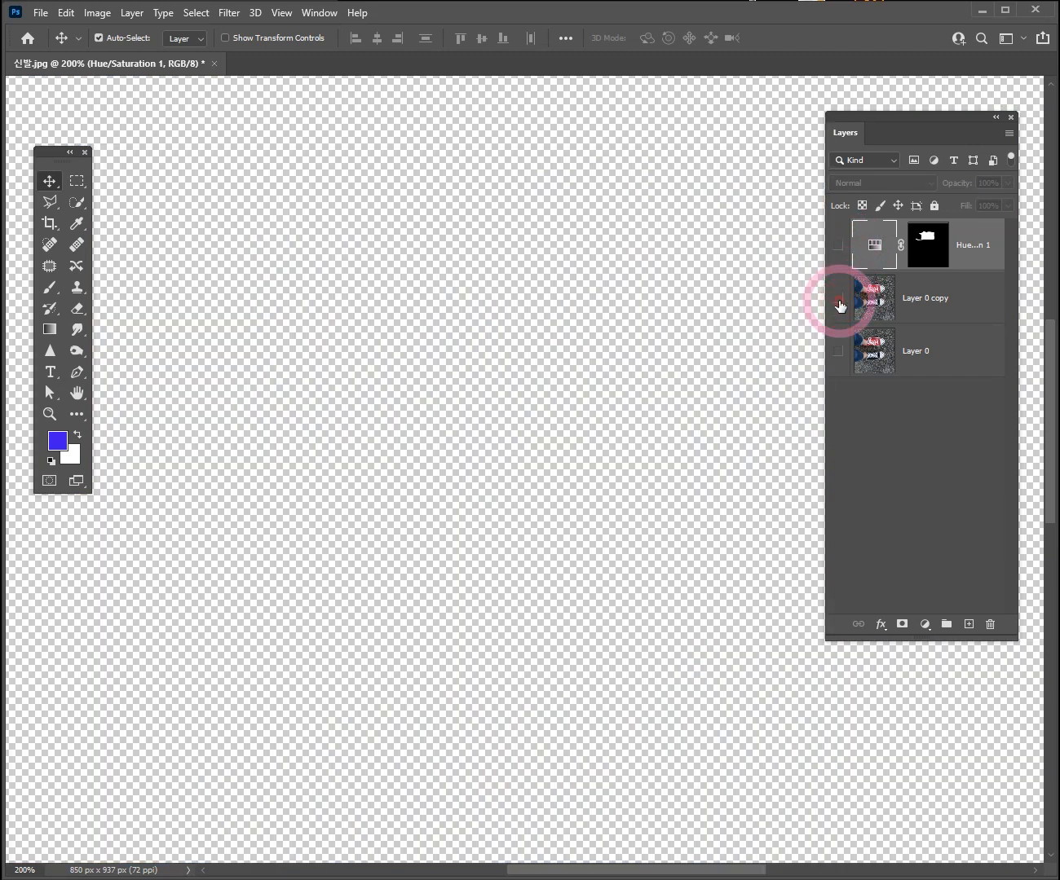
left_click(838, 351)
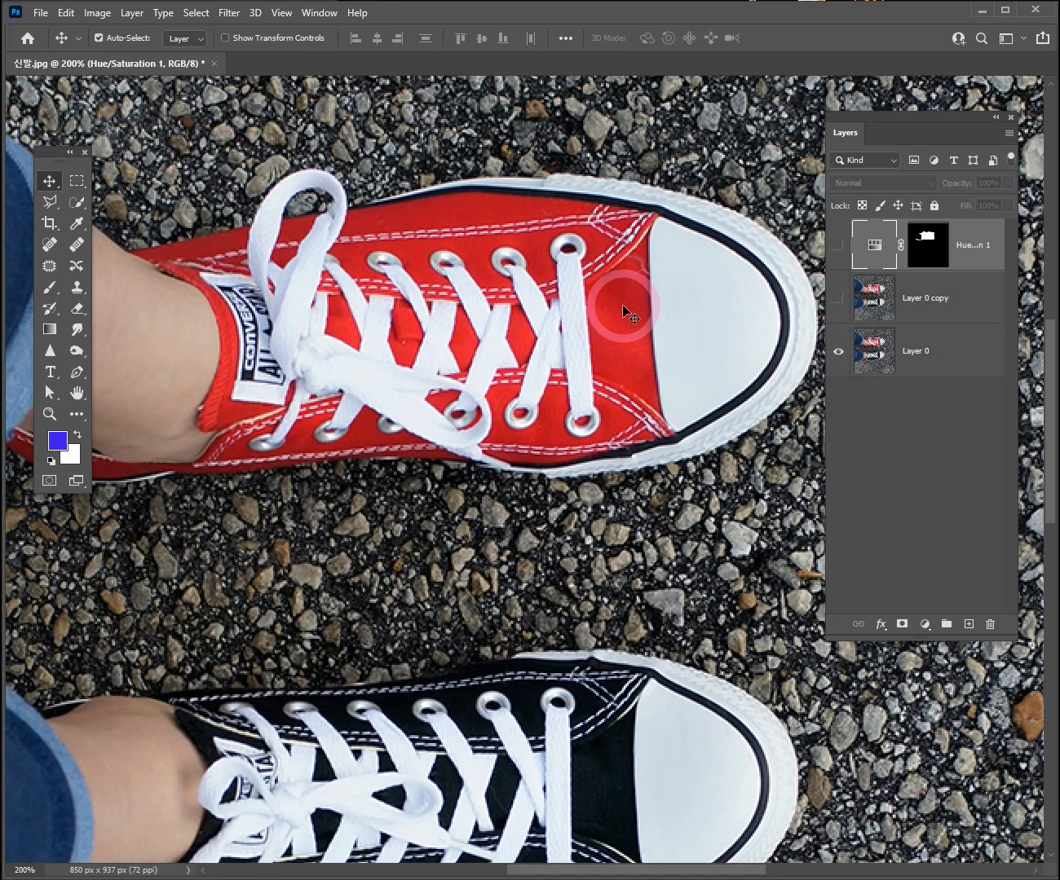
left_click(837, 353)
left_click(839, 297)
left_click(838, 245)
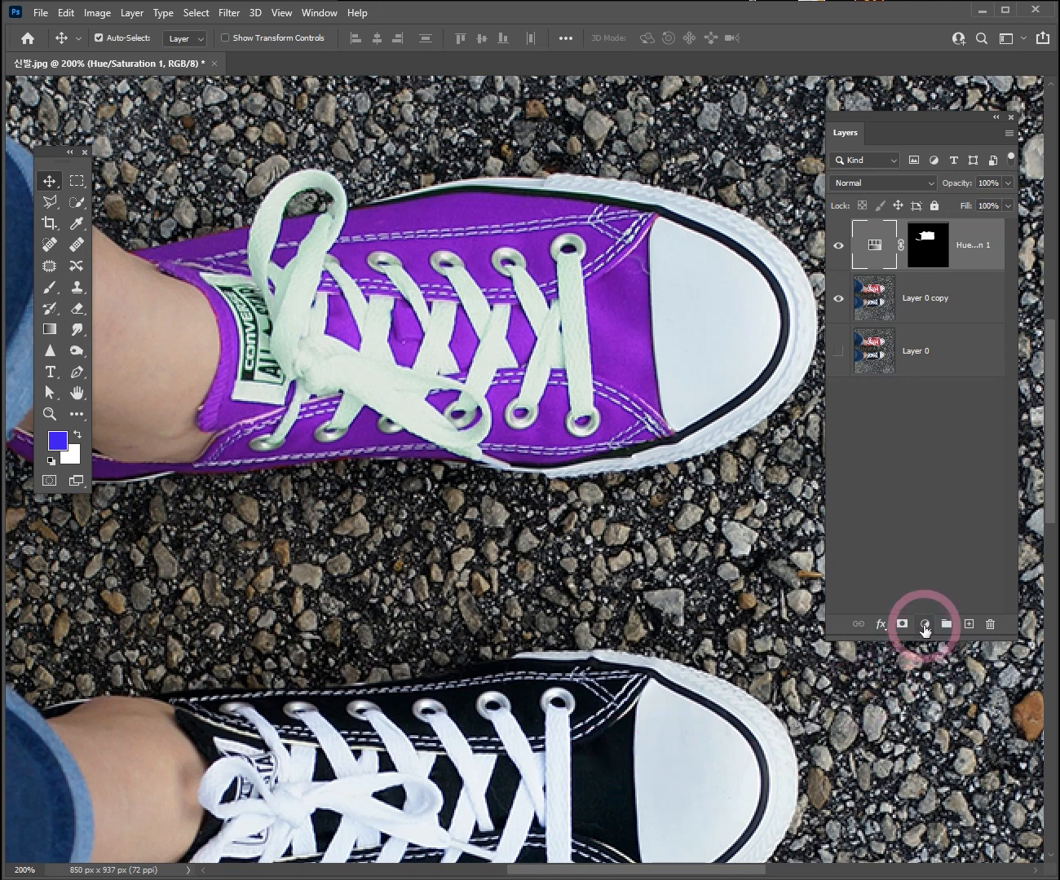
left_click(925, 625)
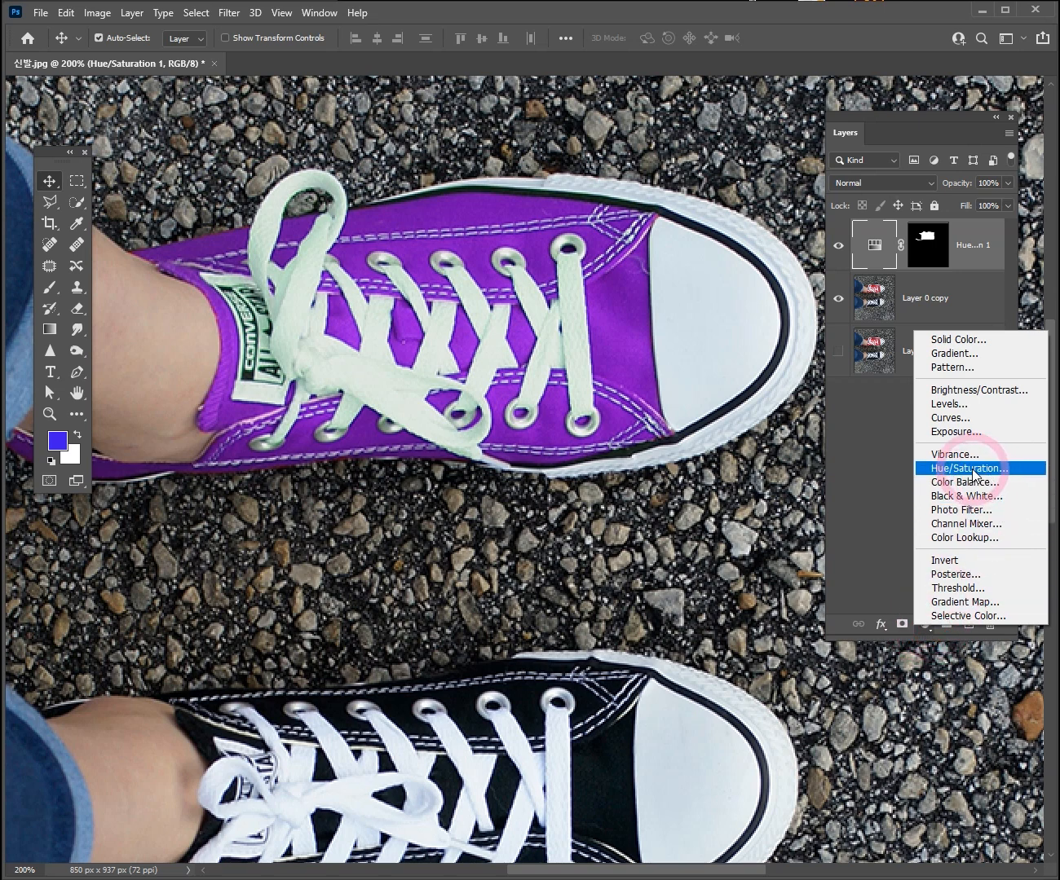
left_click(869, 470)
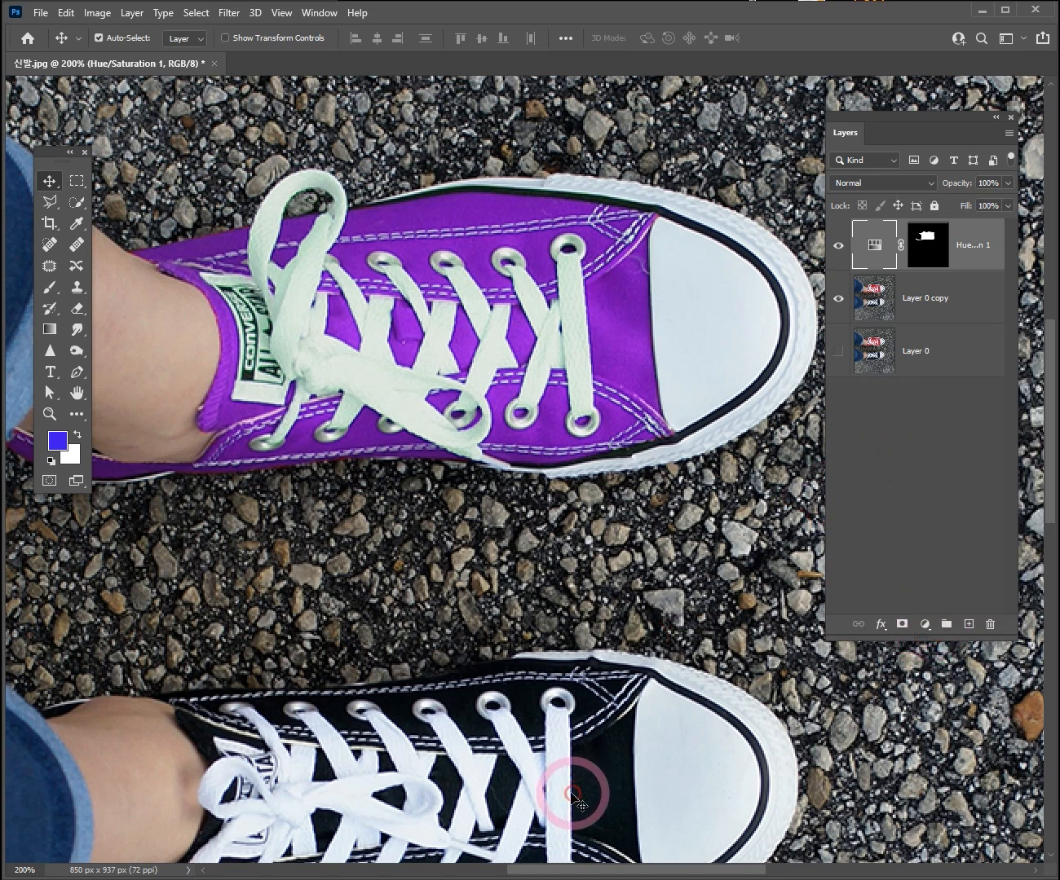
Hide the Hue/Saturation adjustment layer and make Layer 0 copy the active layer
scroll(574, 793, "down", 2)
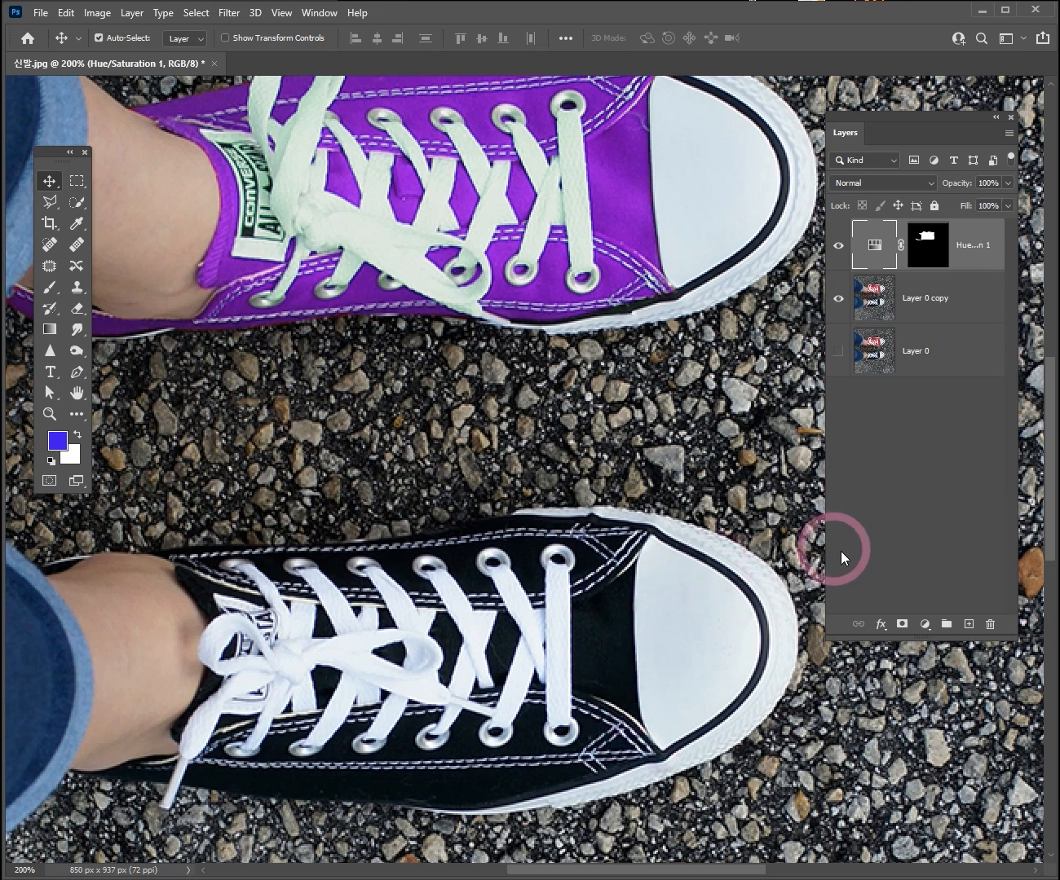
left_click(838, 246)
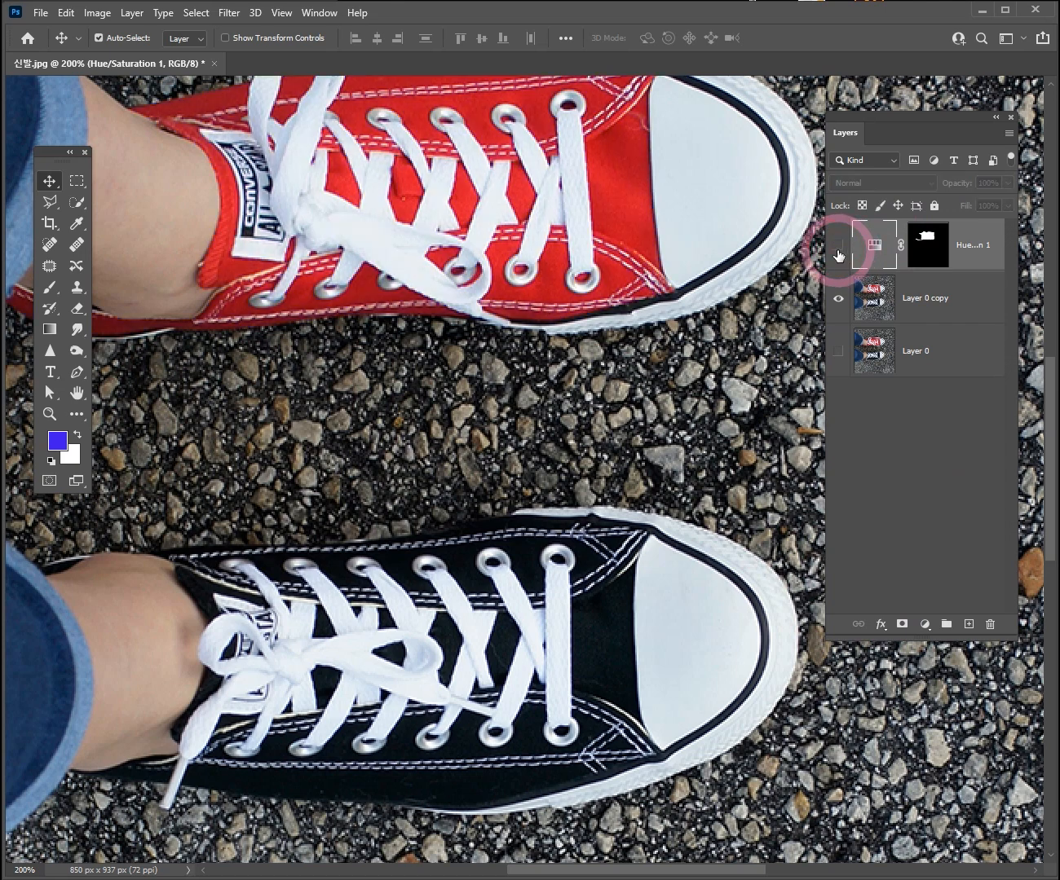
left_click(928, 303)
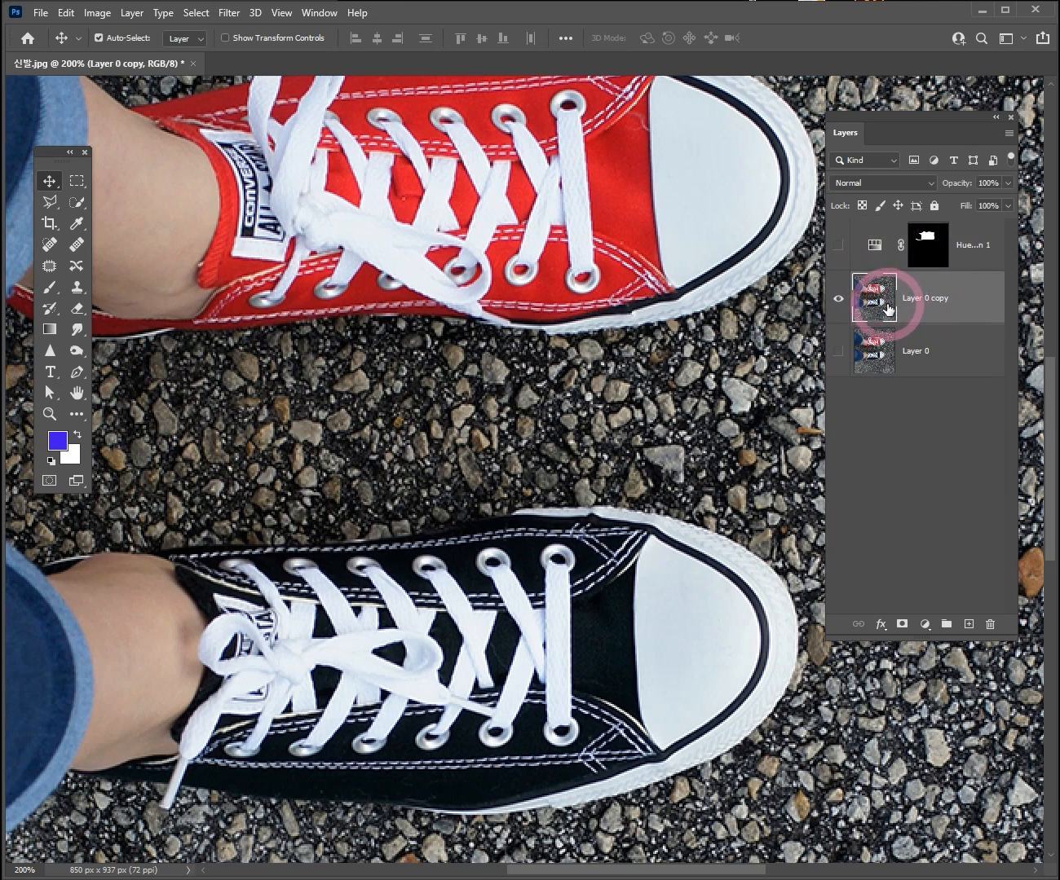
Select the black fabric of the lower shoe on Layer 0 copy with the Quick Selection Tool
scroll(489, 587, "down", 3)
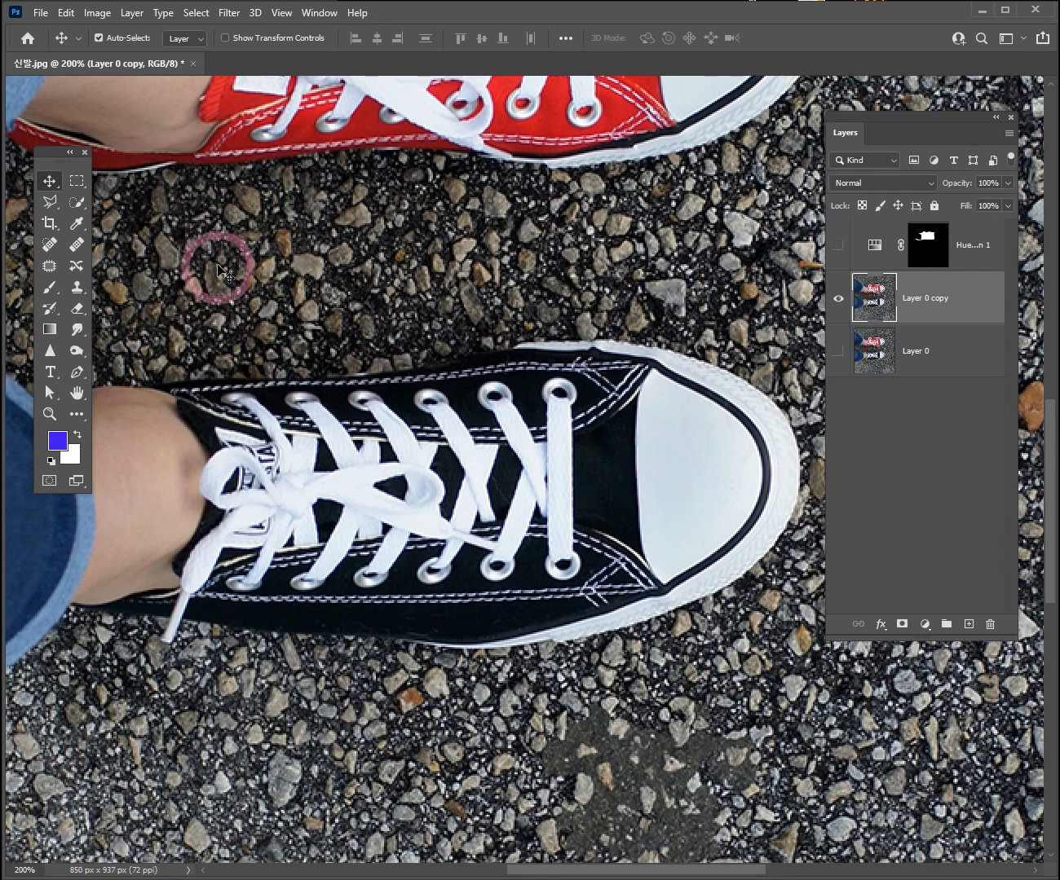
left_click(76, 203)
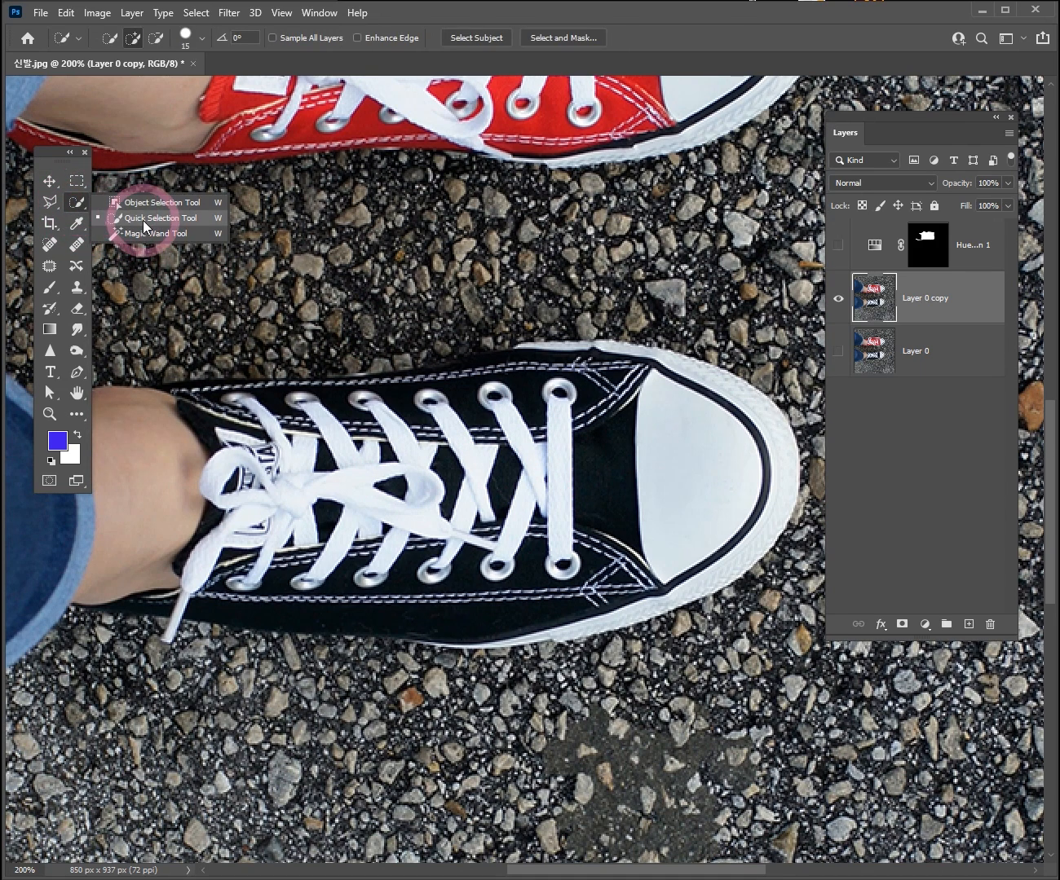
left_click(143, 220)
left_click_drag(266, 431, 329, 407)
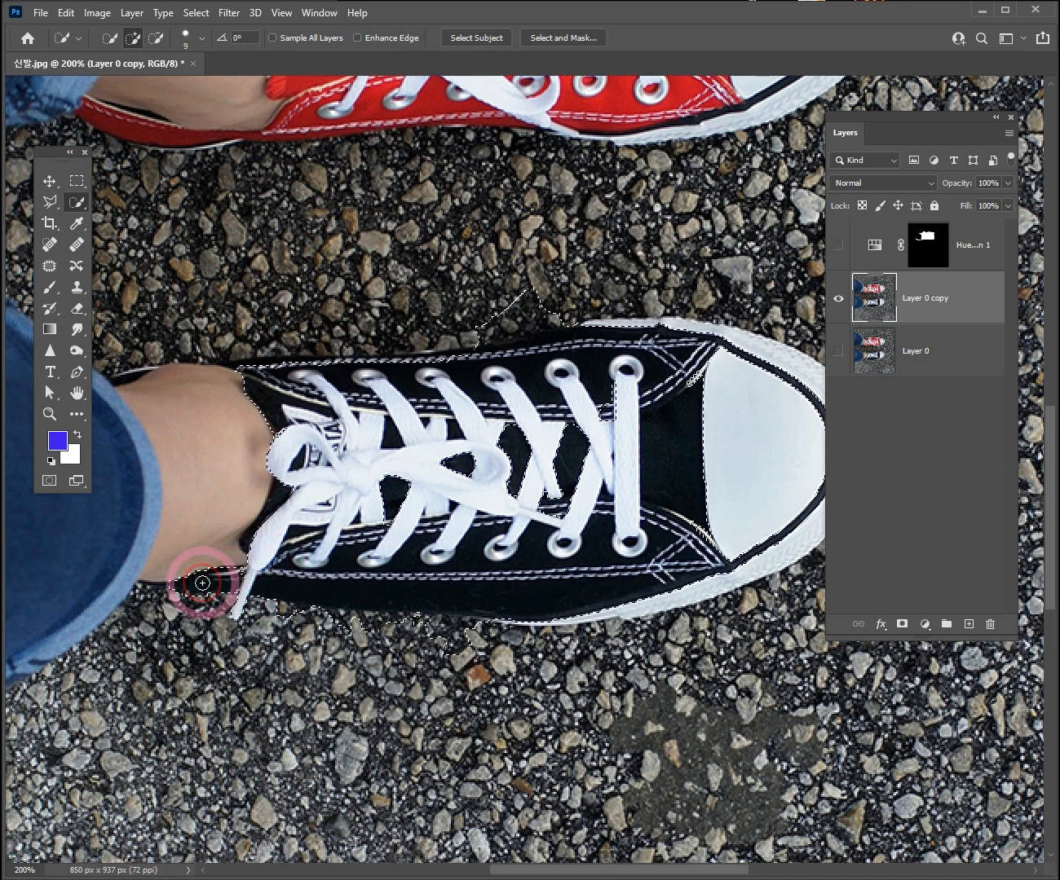
mouse_move(239, 432)
left_mouse_down()
mouse_move(132, 389)
mouse_move(133, 374)
mouse_move(255, 367)
left_mouse_up()
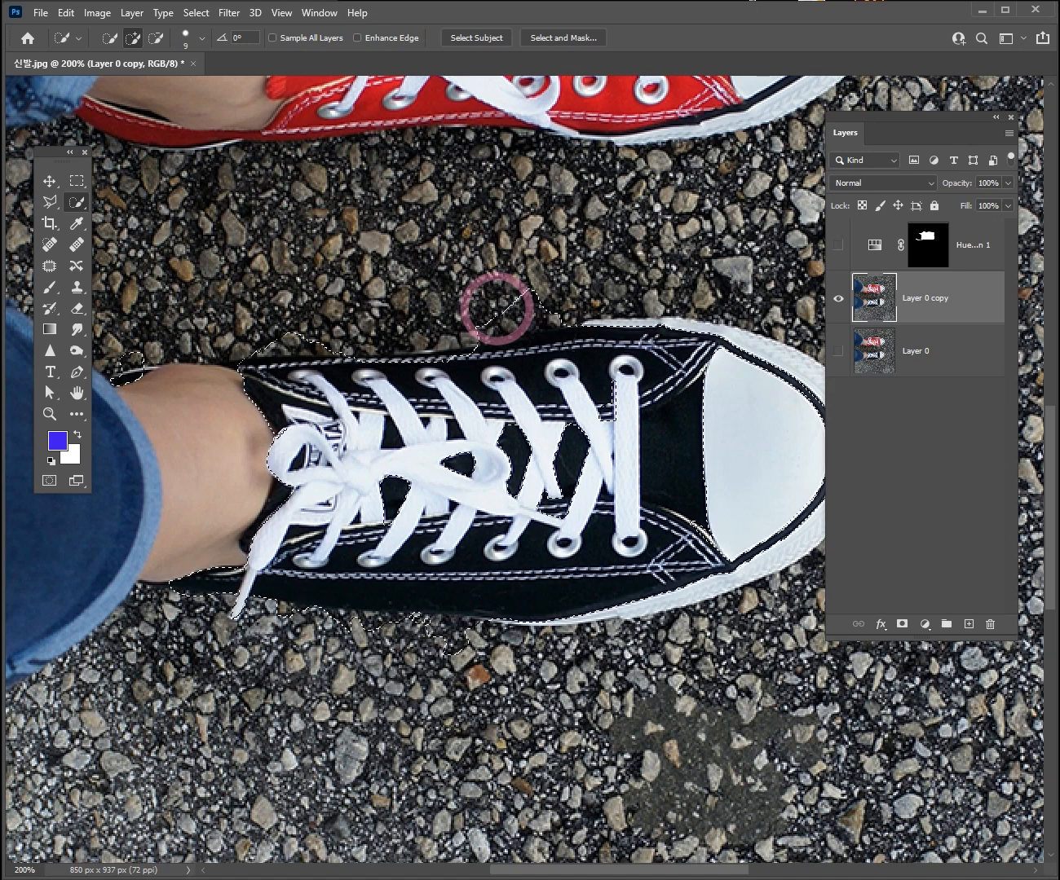
Subtract the pavement areas above and below the black shoe from the selection, using a brush size of 25
key("alt")
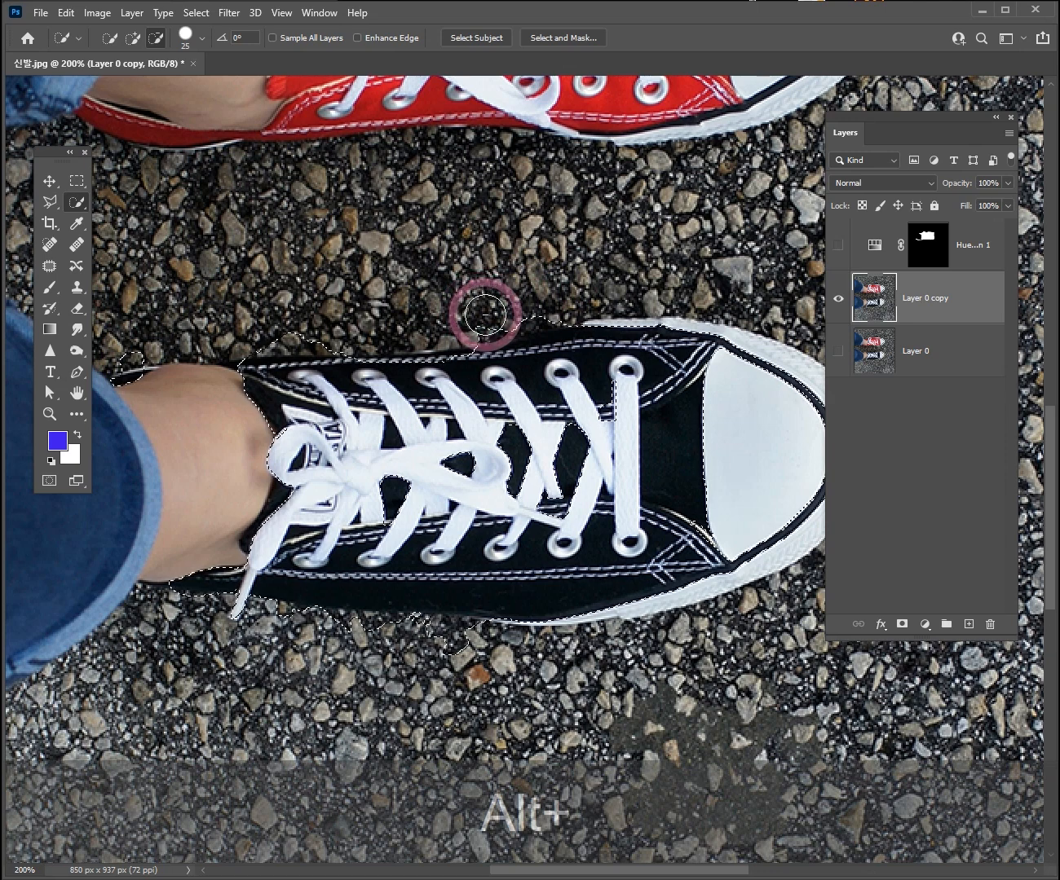
mouse_move(495, 315)
left_mouse_down()
mouse_move(327, 308)
mouse_move(317, 324)
mouse_move(269, 334)
left_mouse_up()
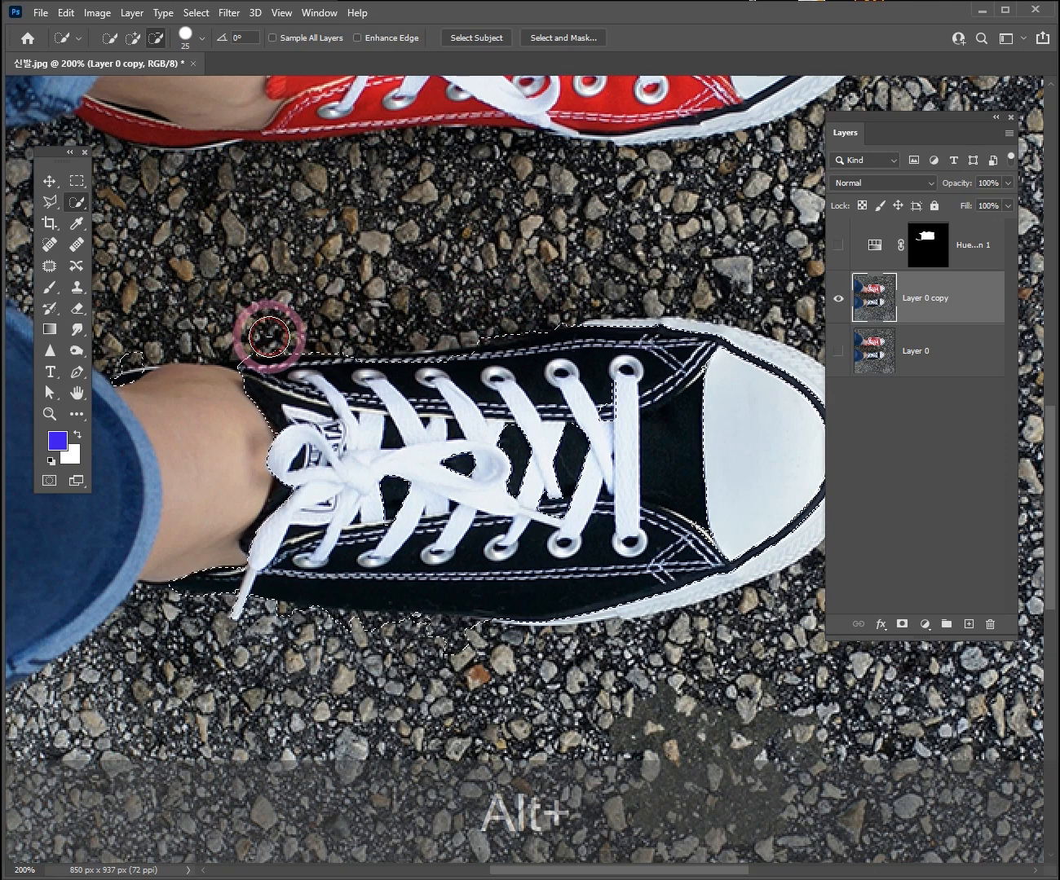
left_click_drag(142, 340, 152, 356)
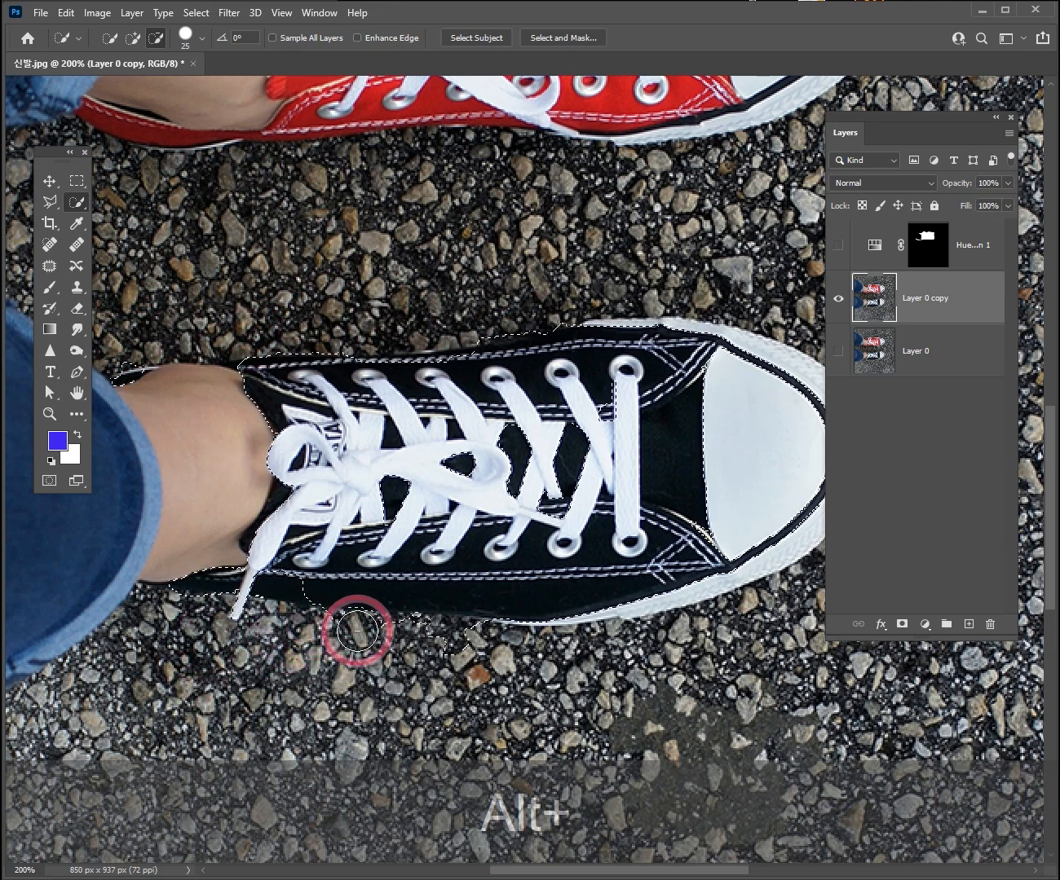
left_click_drag(467, 643, 328, 588)
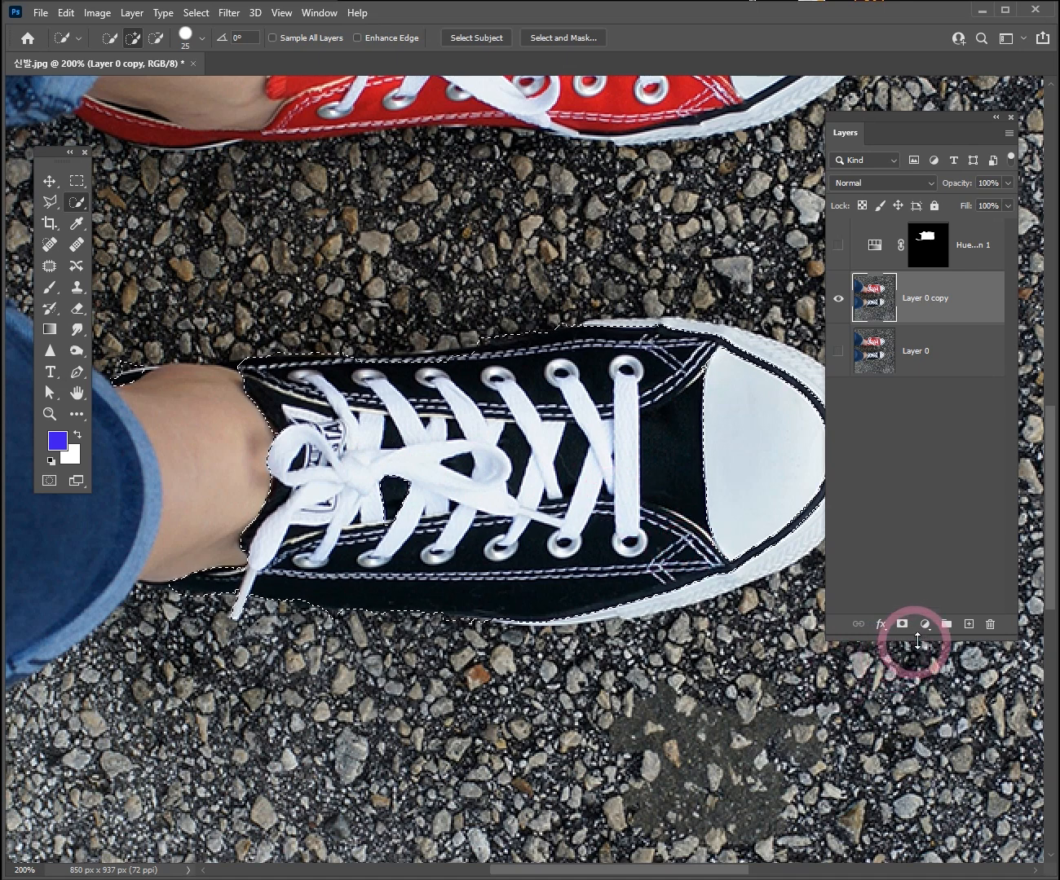
Try a masked Hue/Saturation adjustment layer with a shifted hue on the black shoe, and delete that adjustment layer
left_click(927, 624)
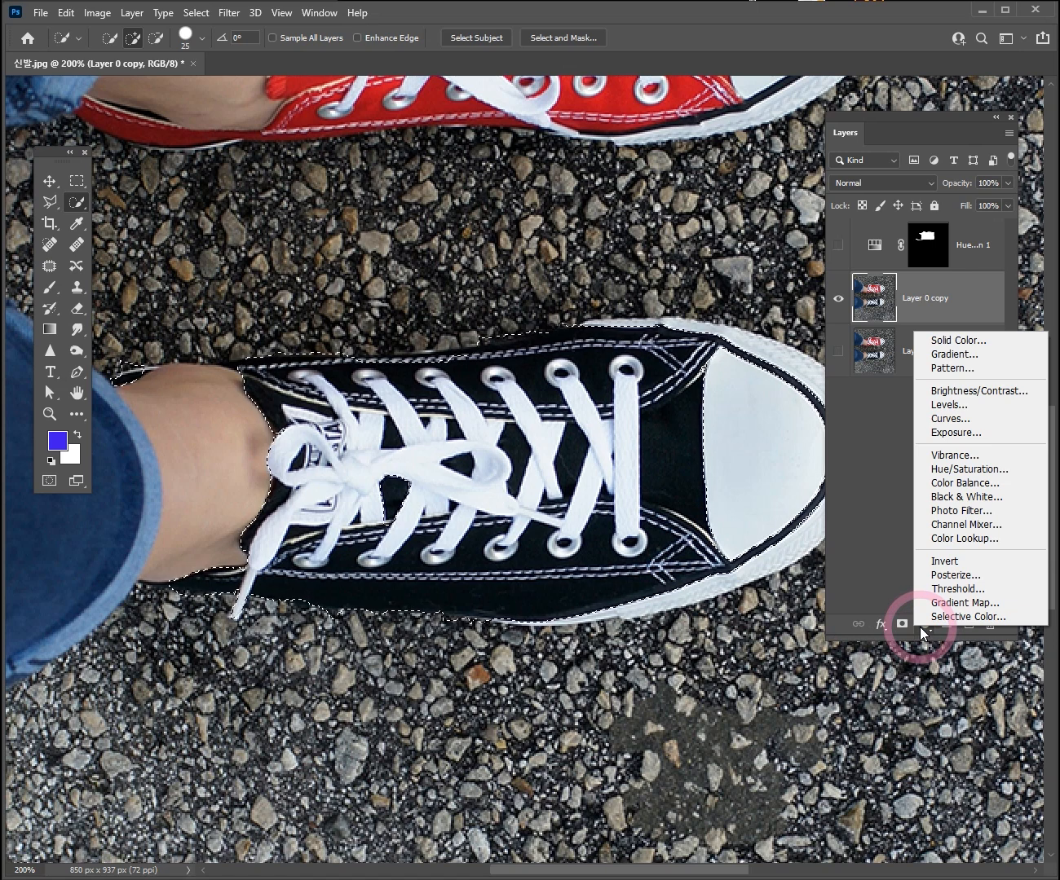
left_click(969, 469)
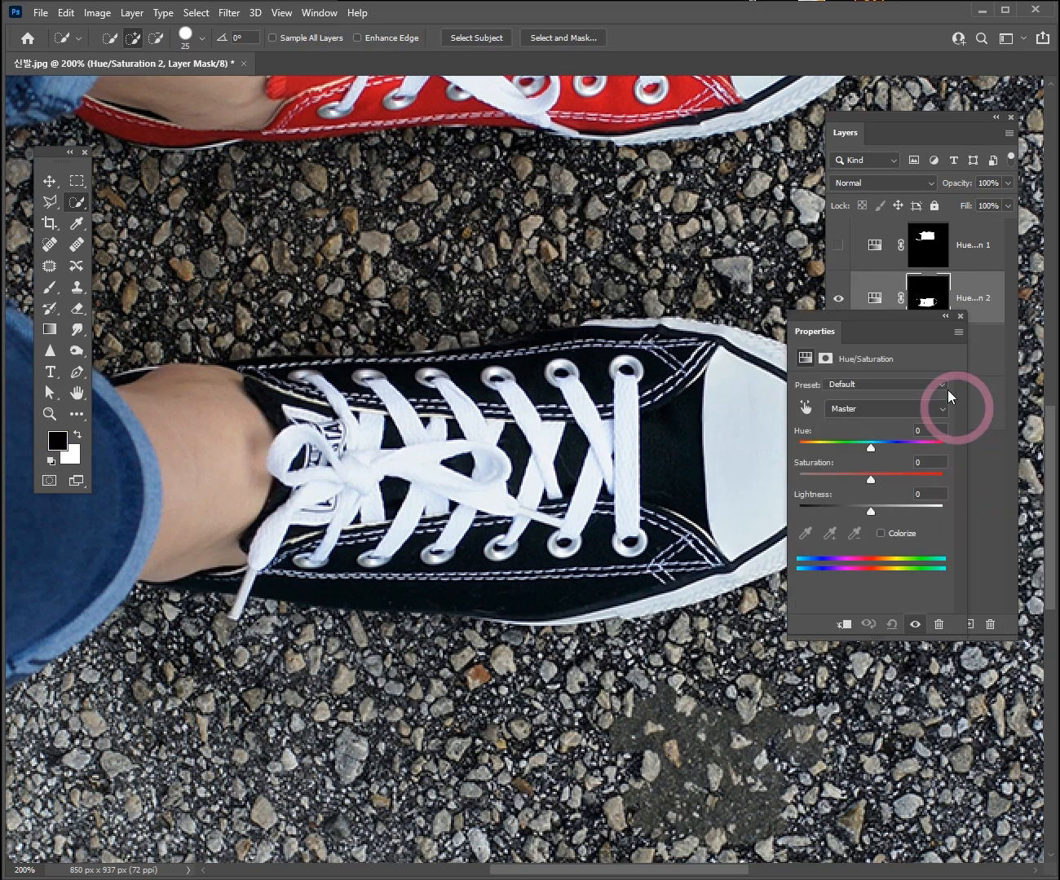
left_click_drag(879, 324, 886, 440)
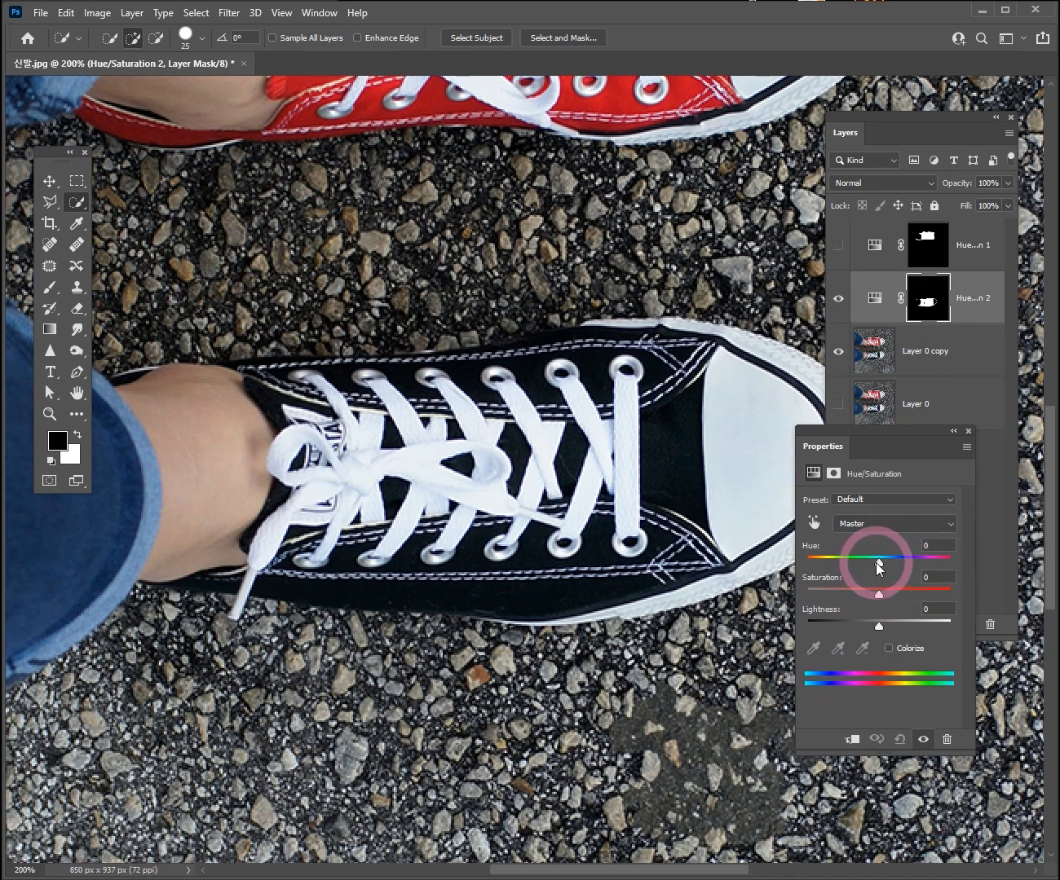
mouse_move(878, 563)
left_mouse_down()
mouse_move(795, 563)
mouse_move(944, 561)
mouse_move(812, 560)
mouse_move(943, 565)
mouse_move(832, 562)
mouse_move(939, 566)
mouse_move(879, 572)
left_mouse_up()
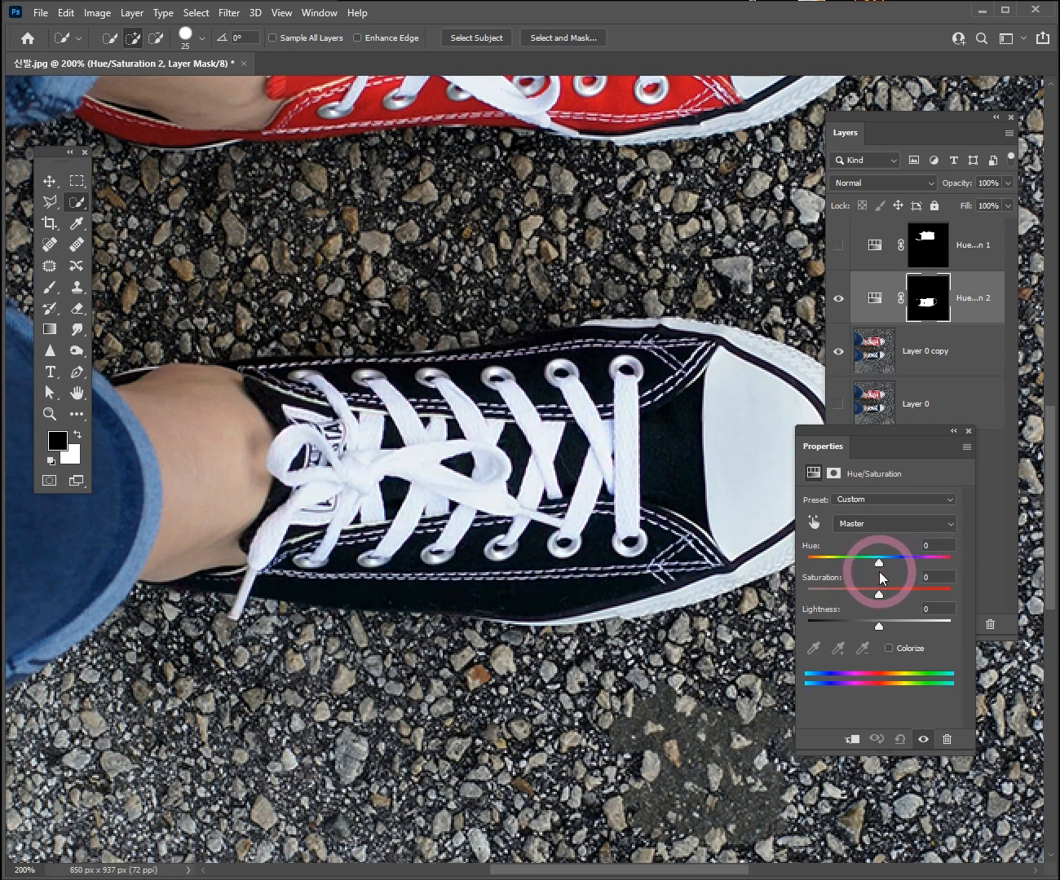
left_click(968, 430)
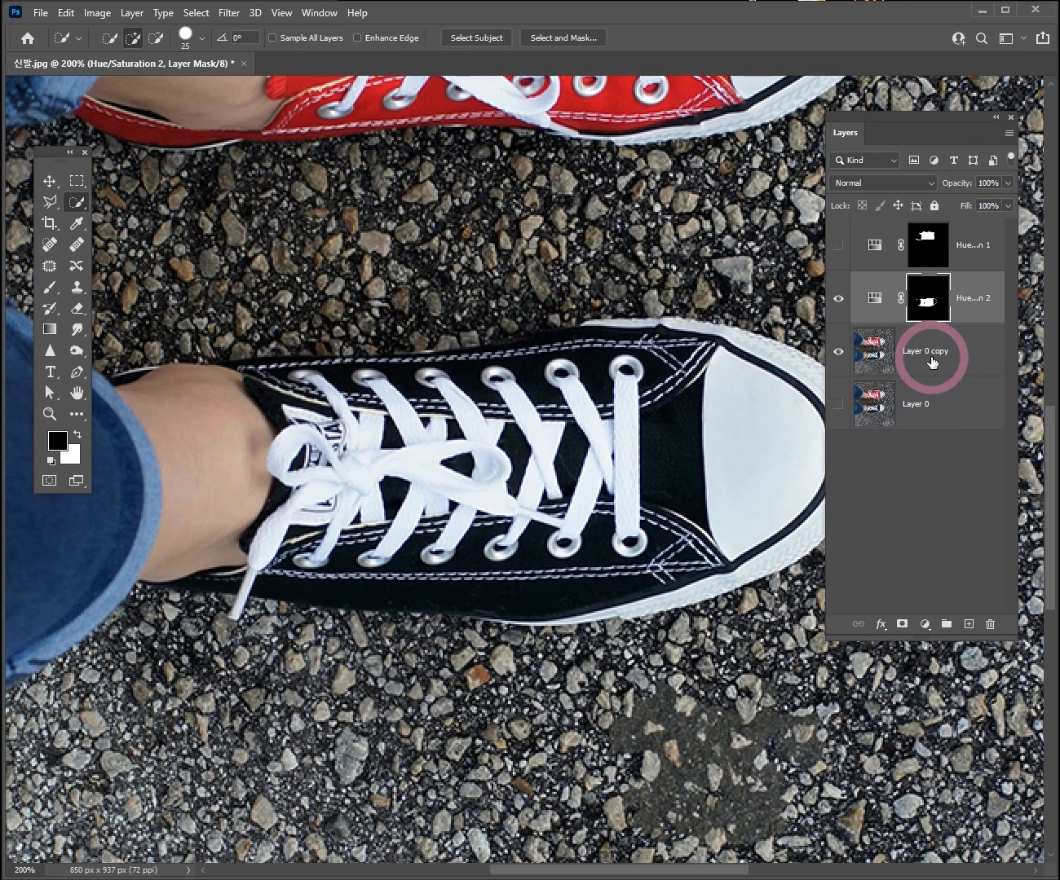
left_click_drag(979, 294, 998, 630)
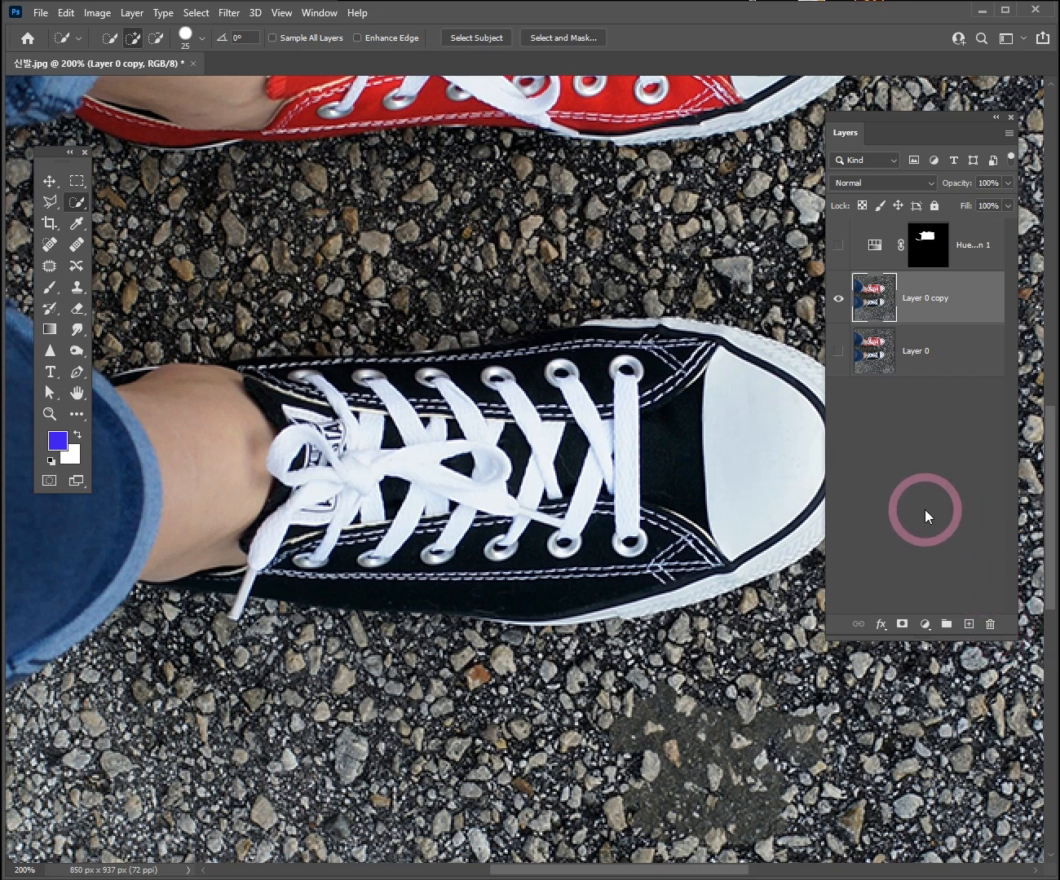
left_click(923, 626)
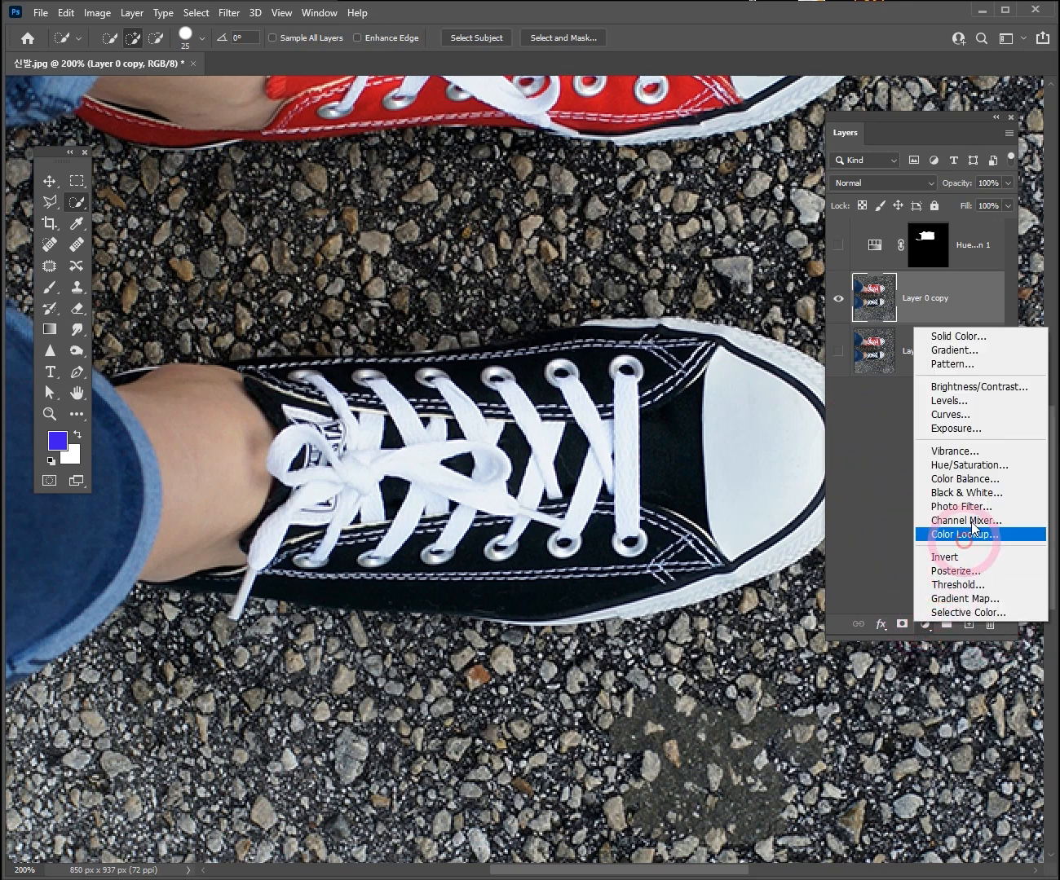
left_click(884, 426)
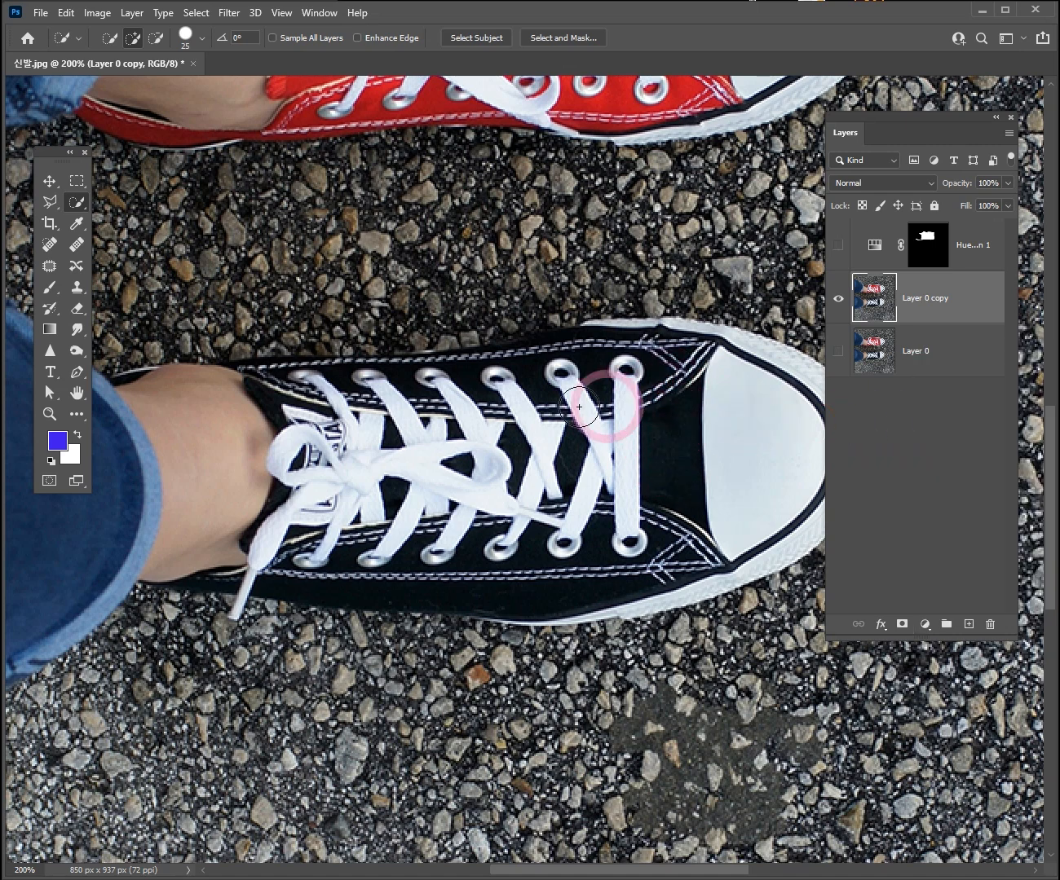
Select the black fabric between and around the laces of the lower shoe with the Quick Selection Tool at brush size 10
left_click(660, 432, "ctrl")
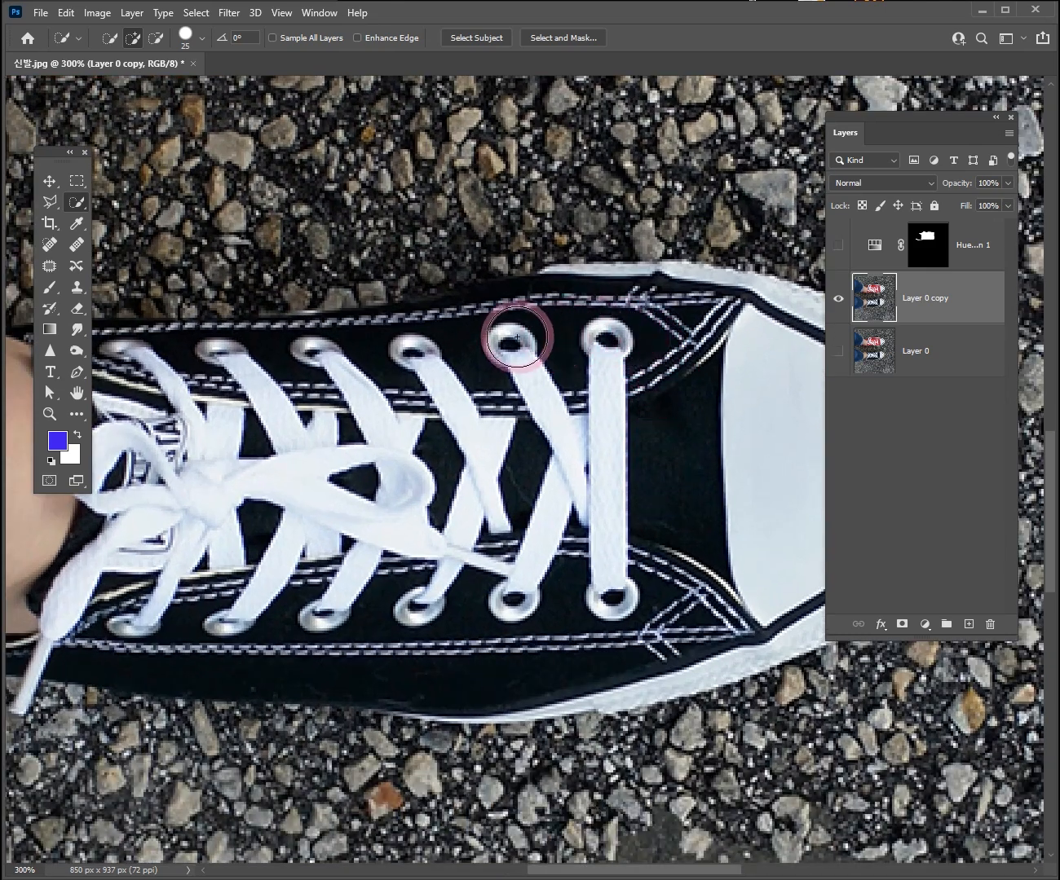
key("bracketleft")
key("bracketleft")
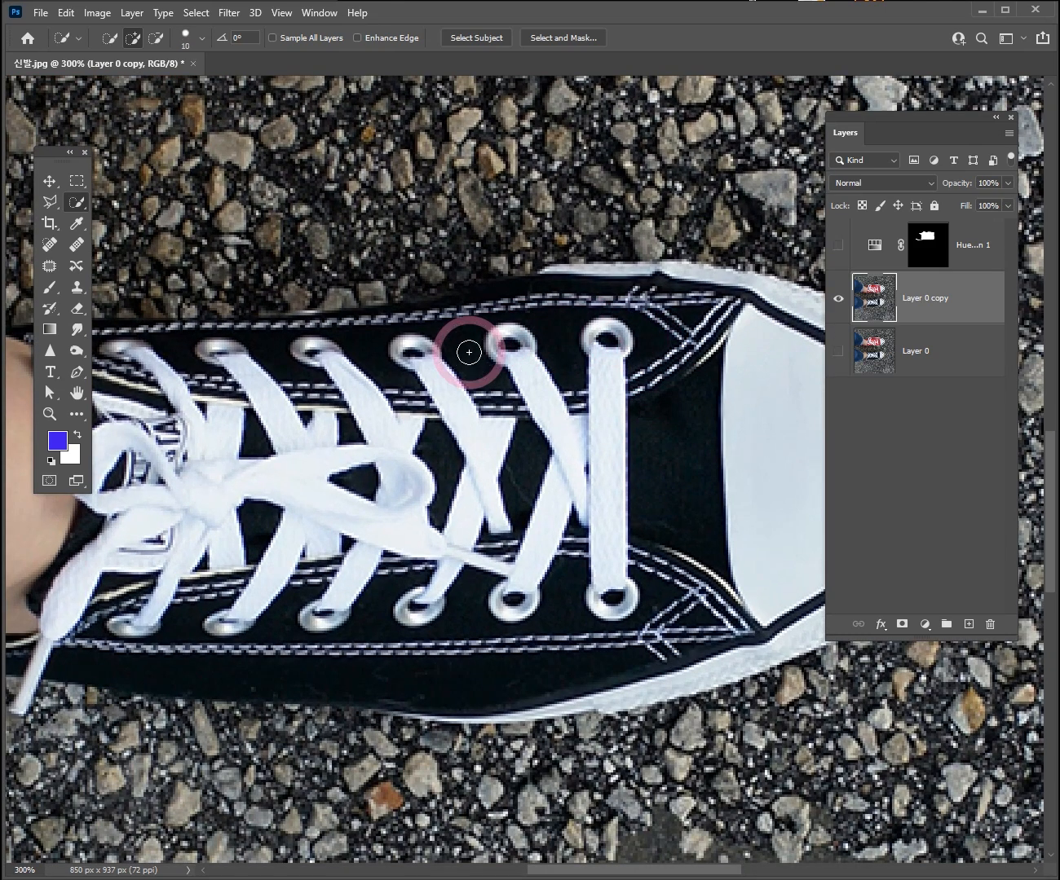
right_click(75, 202)
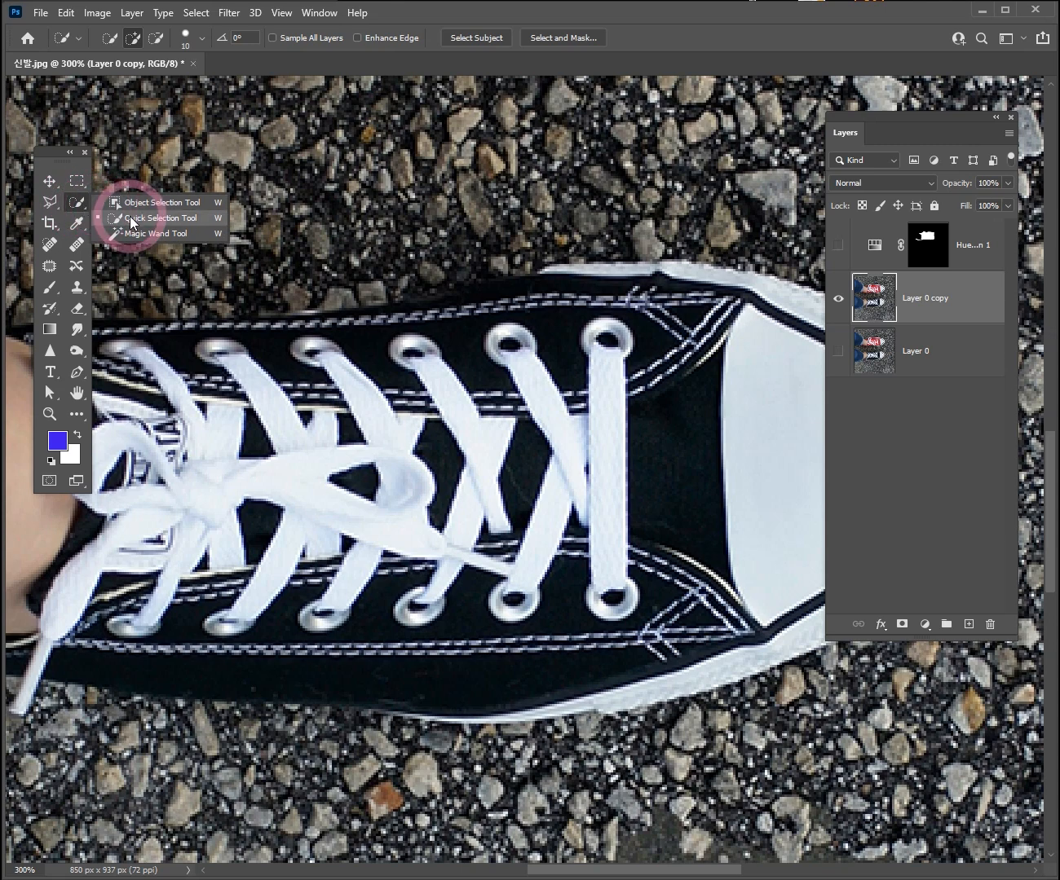
left_click(151, 216)
left_click_drag(277, 349, 470, 360)
mouse_move(606, 357)
left_mouse_down()
mouse_move(657, 347)
mouse_move(658, 557)
mouse_move(603, 566)
mouse_move(566, 596)
mouse_move(524, 670)
mouse_move(500, 676)
mouse_move(473, 611)
mouse_move(292, 616)
mouse_move(254, 528)
mouse_move(267, 457)
mouse_move(249, 442)
mouse_move(373, 486)
mouse_move(363, 481)
mouse_move(478, 468)
mouse_move(437, 457)
mouse_move(549, 457)
left_mouse_up()
key("space")
left_click_drag(293, 488, 480, 541)
left_click(363, 404)
key("space")
left_click_drag(562, 530, 478, 423)
Subtract the pavement areas along the lower edge of the black shoe from the selection
left_click_drag(410, 655, 464, 689)
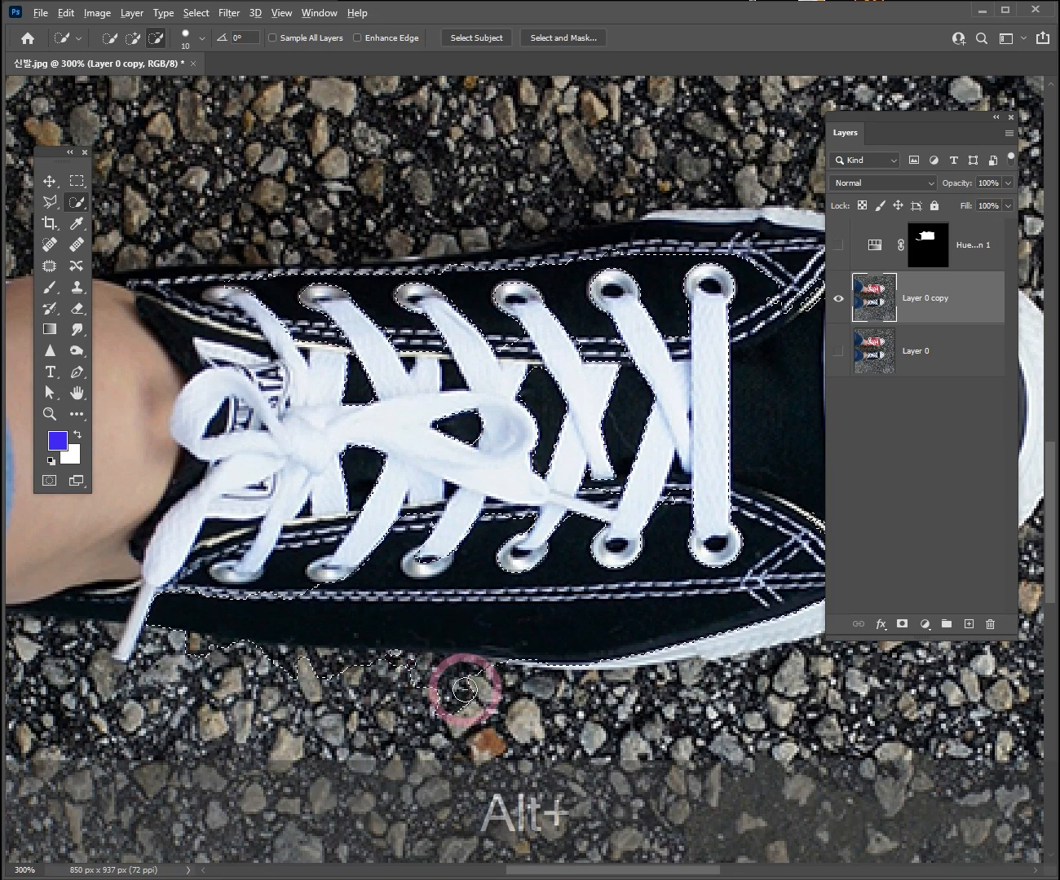
left_click_drag(302, 675, 310, 672)
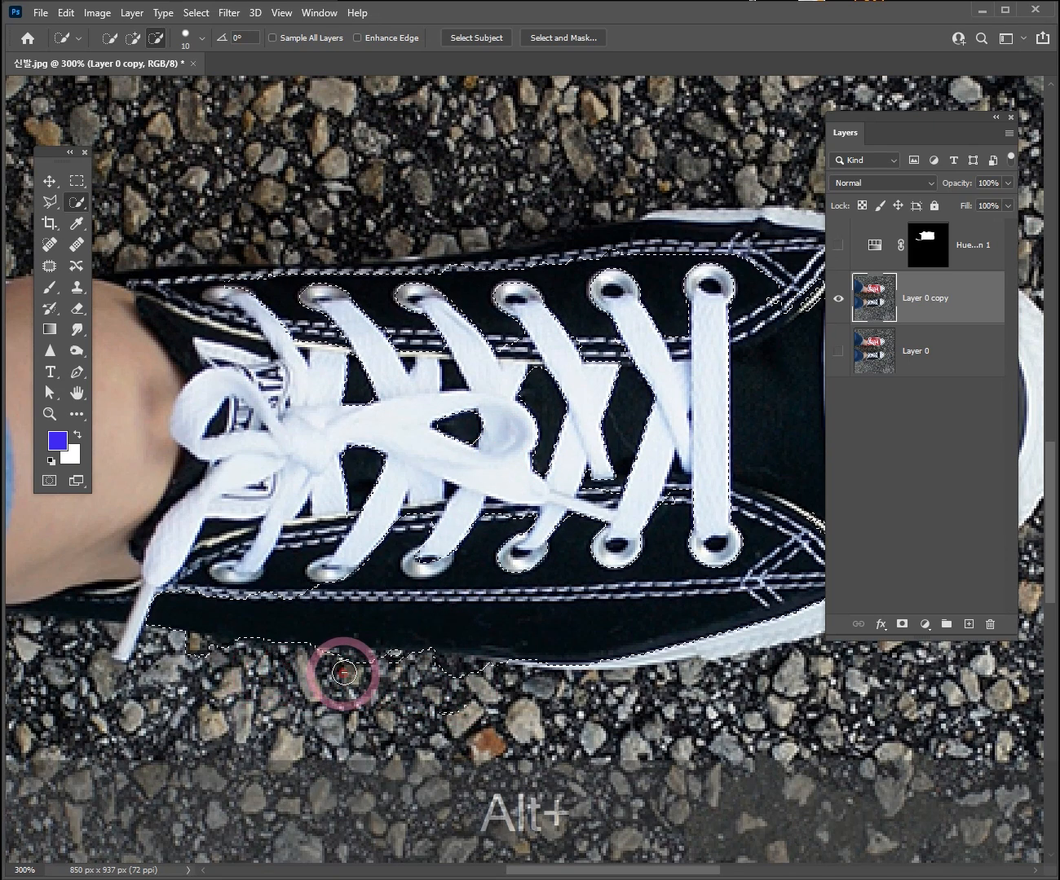
left_click_drag(423, 677, 466, 681)
left_click(451, 710, "alt")
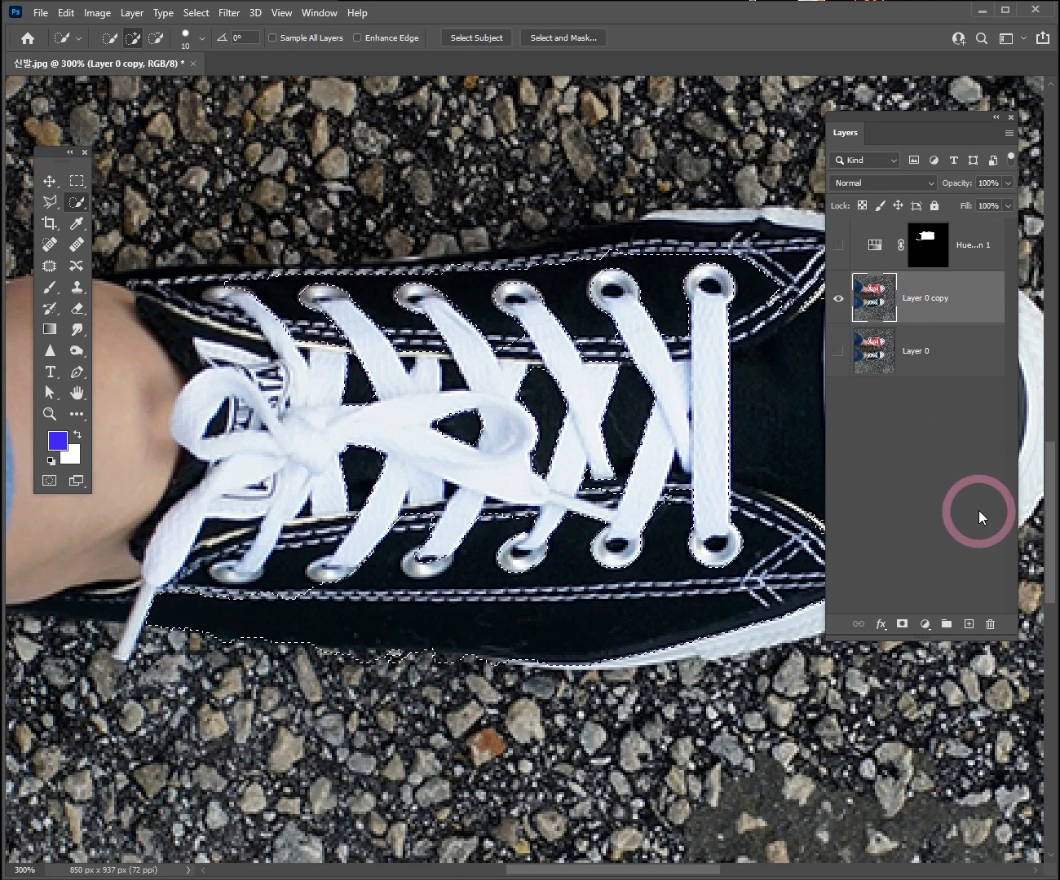
Add a new layer above Layer 0 copy and fill the shoe selection with a bright cyan foreground color
left_click(970, 624)
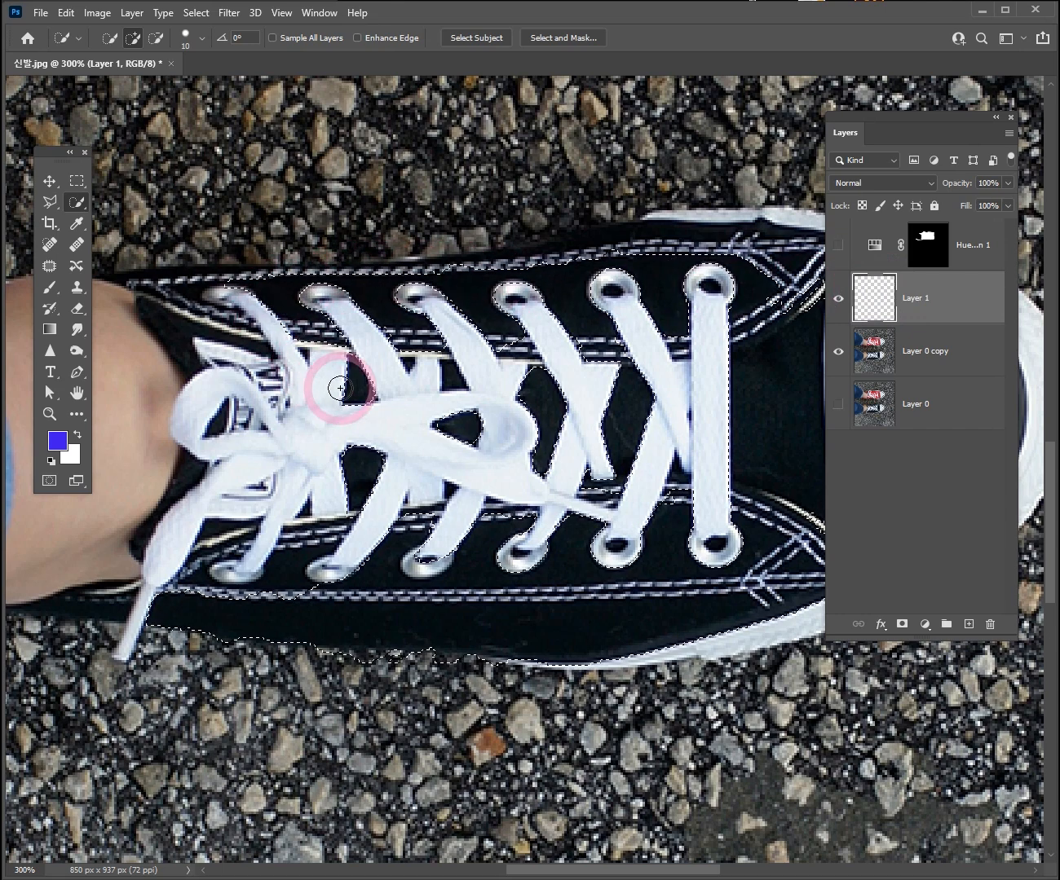
left_click(57, 441)
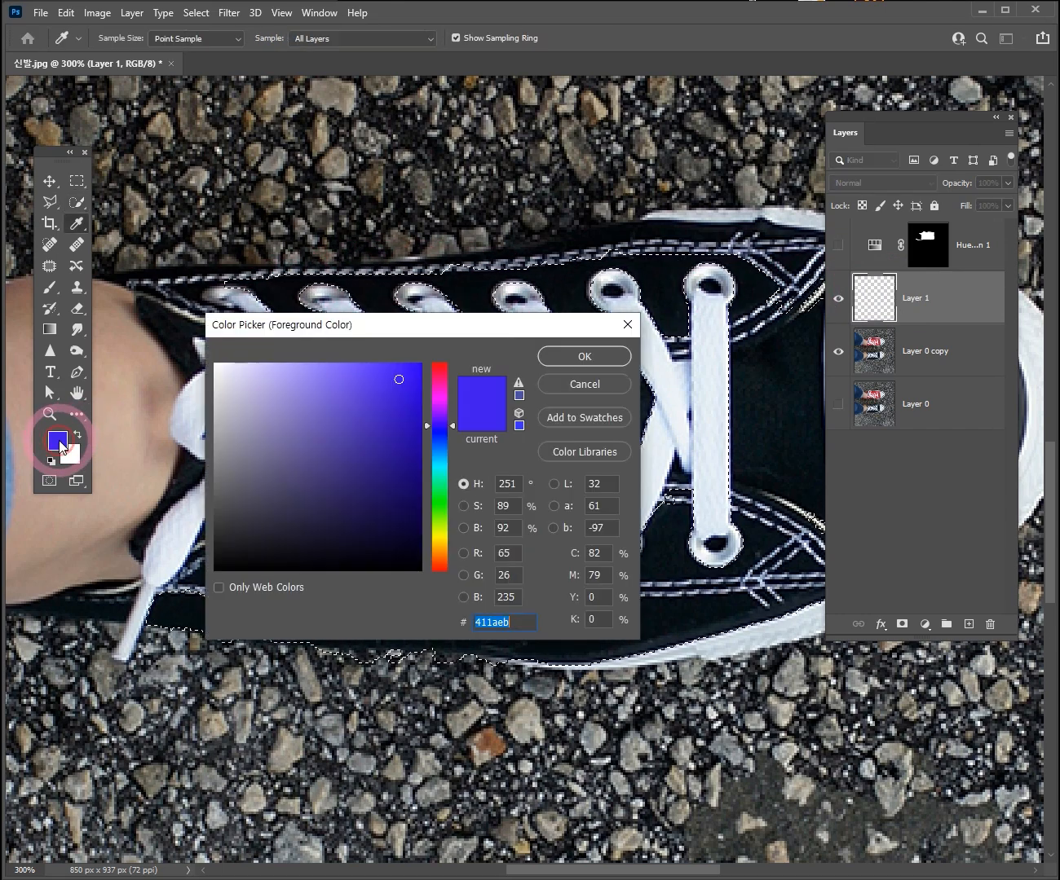
mouse_move(442, 490)
left_mouse_down()
mouse_move(439, 437)
mouse_move(439, 466)
left_mouse_up()
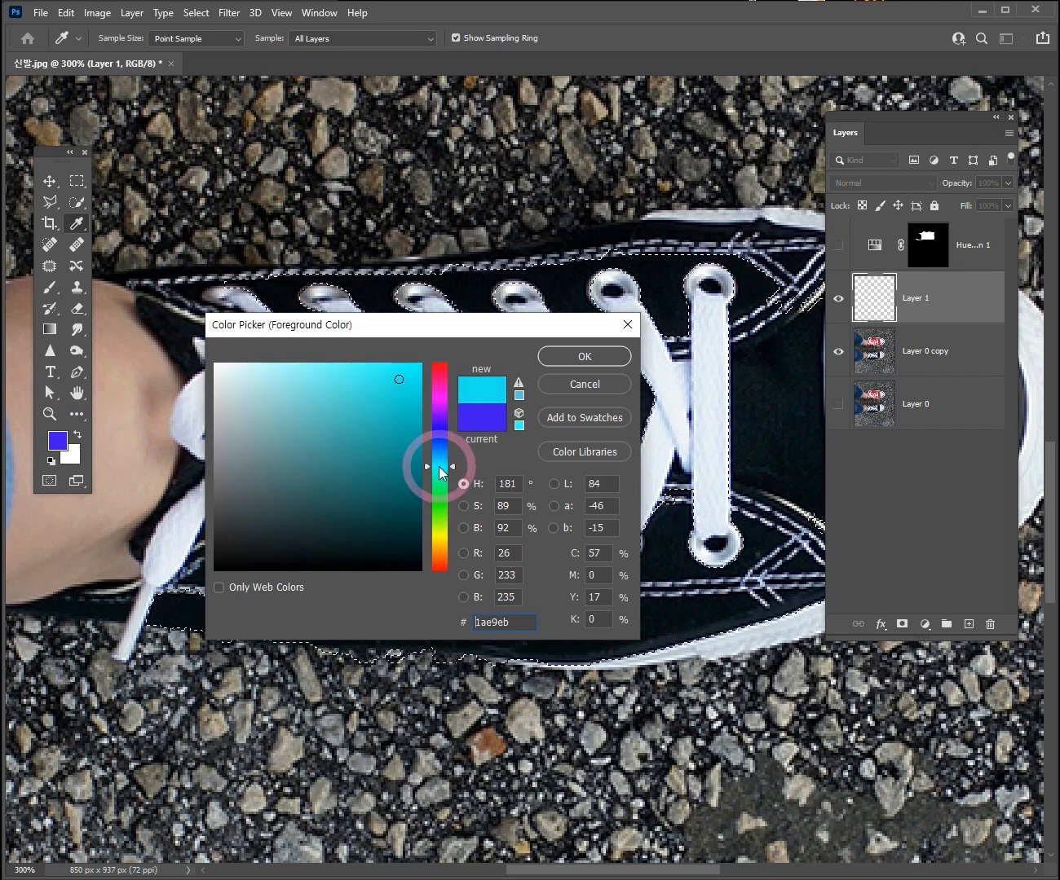
left_click(555, 356)
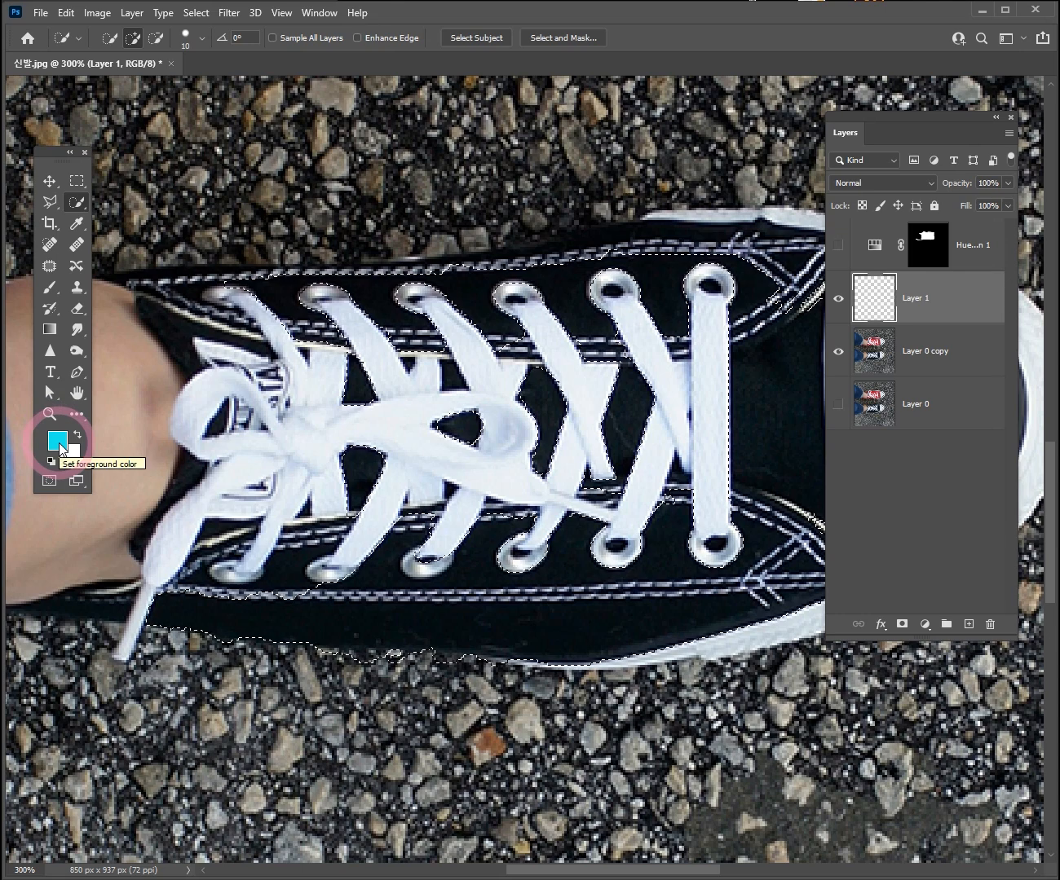
key("alt+BackSpace")
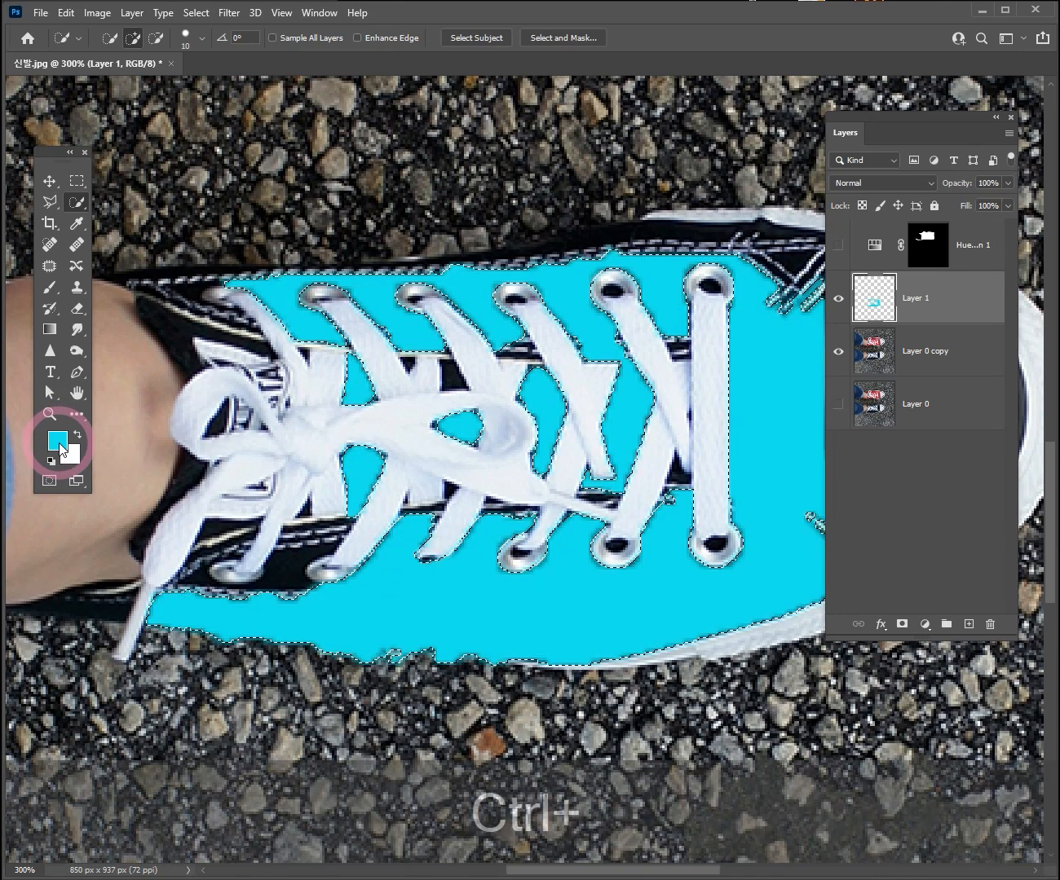
Try filling the selection with the white background color, undo that fill, and deselect
key("ctrl+BackSpace")
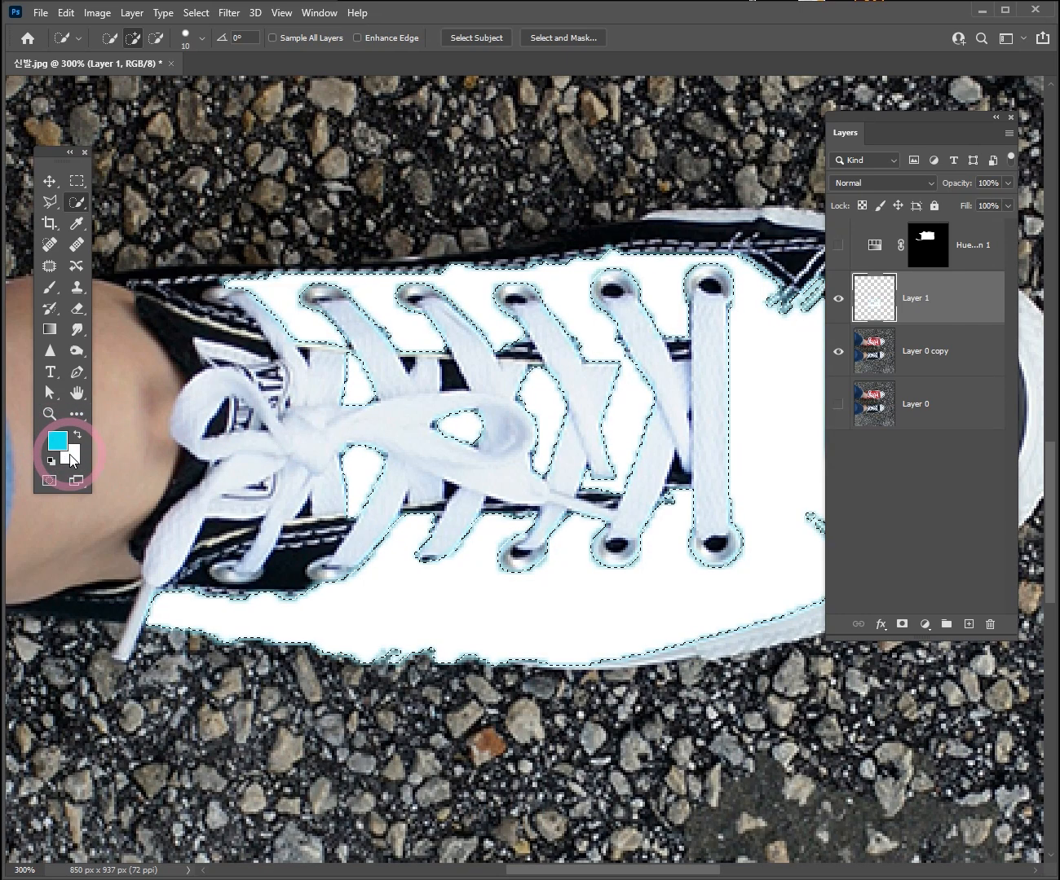
key("ctrl+z")
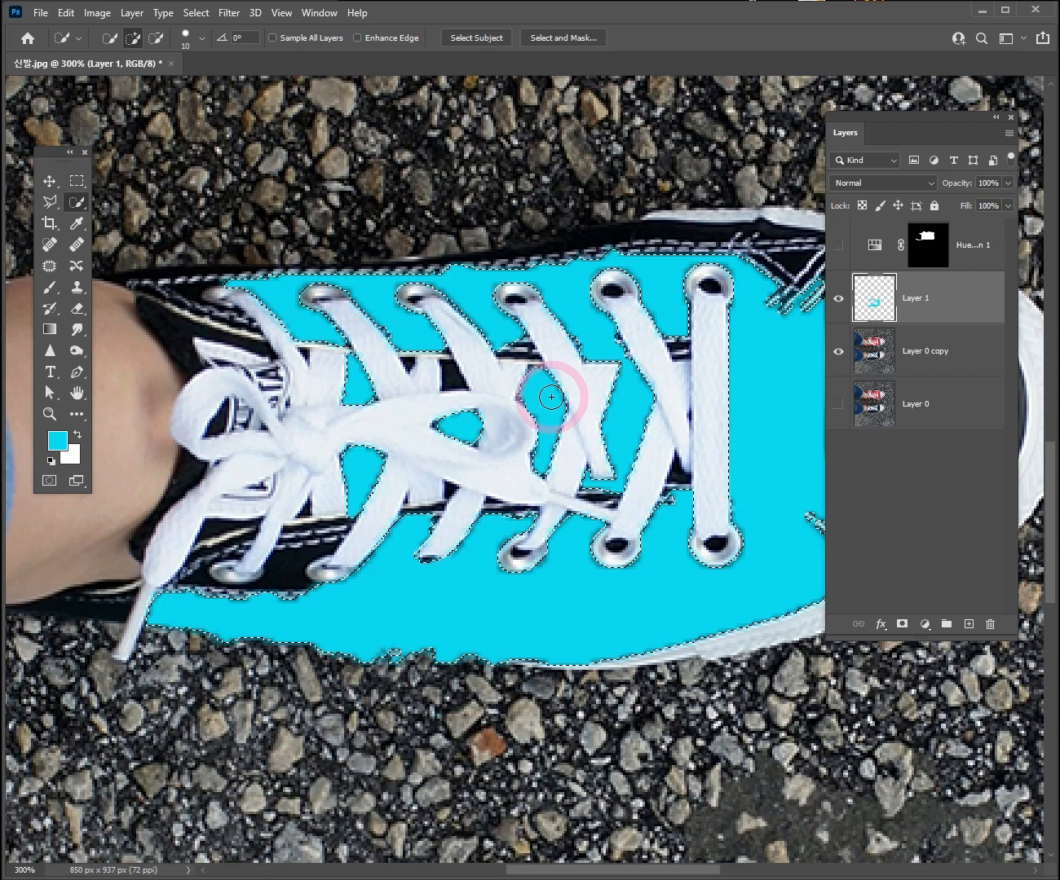
key("ctrl+d")
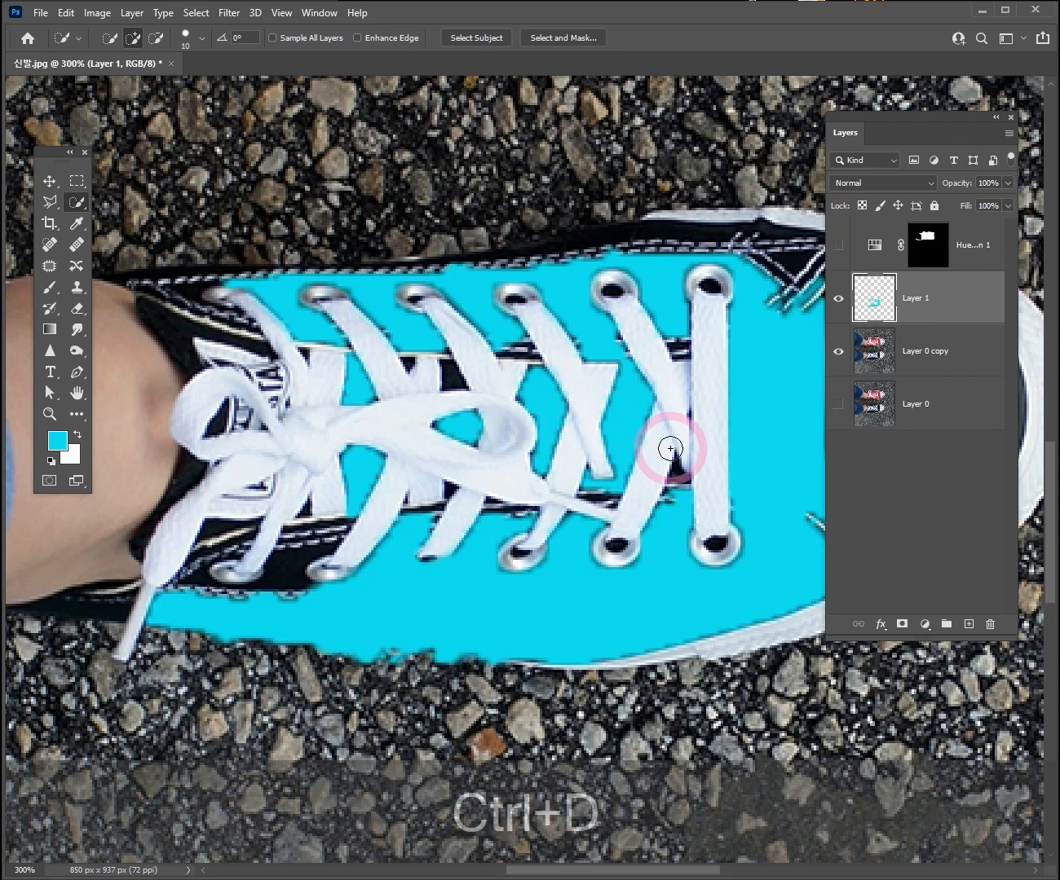
Compare the cyan fill with the original black shoe by toggling the visibility of Layer 1
left_click(582, 428, "ctrl+alt")
left_click(581, 429, "ctrl+alt")
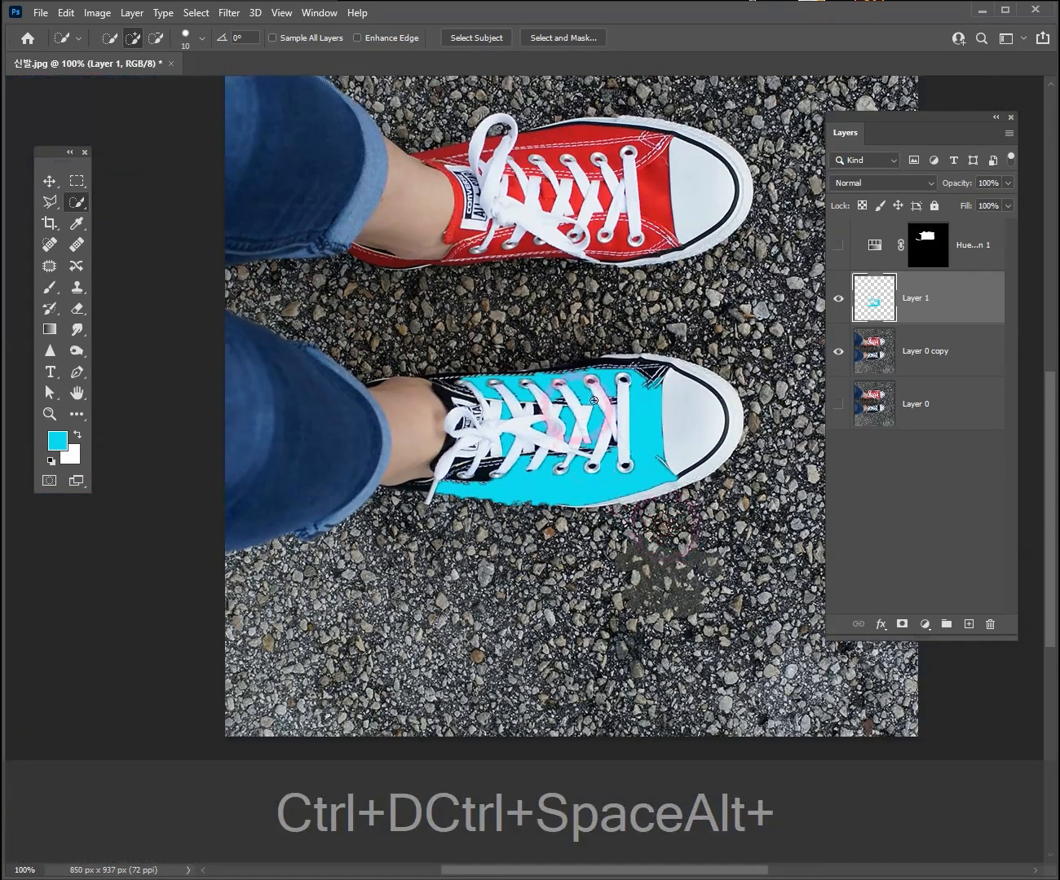
left_click(637, 432, "ctrl")
left_click_drag(634, 407, 637, 504)
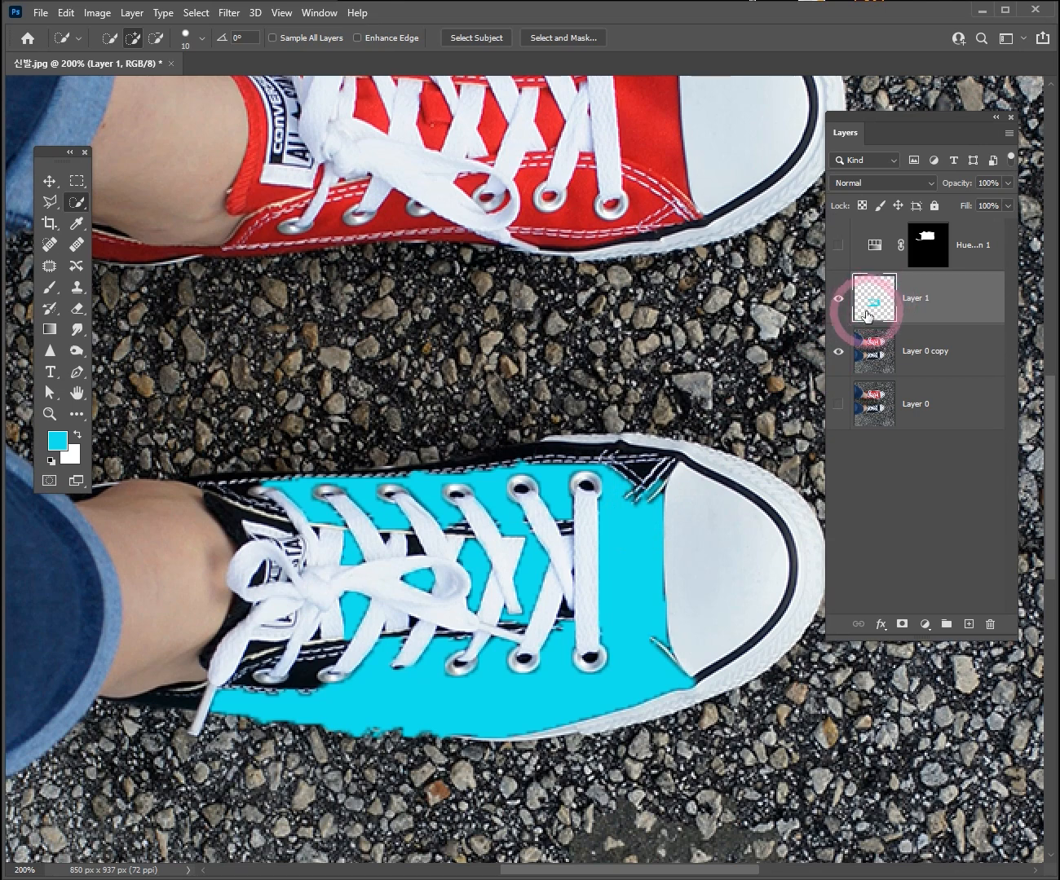
left_click(837, 300)
left_click(837, 299)
left_click(838, 300)
left_click(838, 300)
left_click(837, 301)
left_click(837, 302)
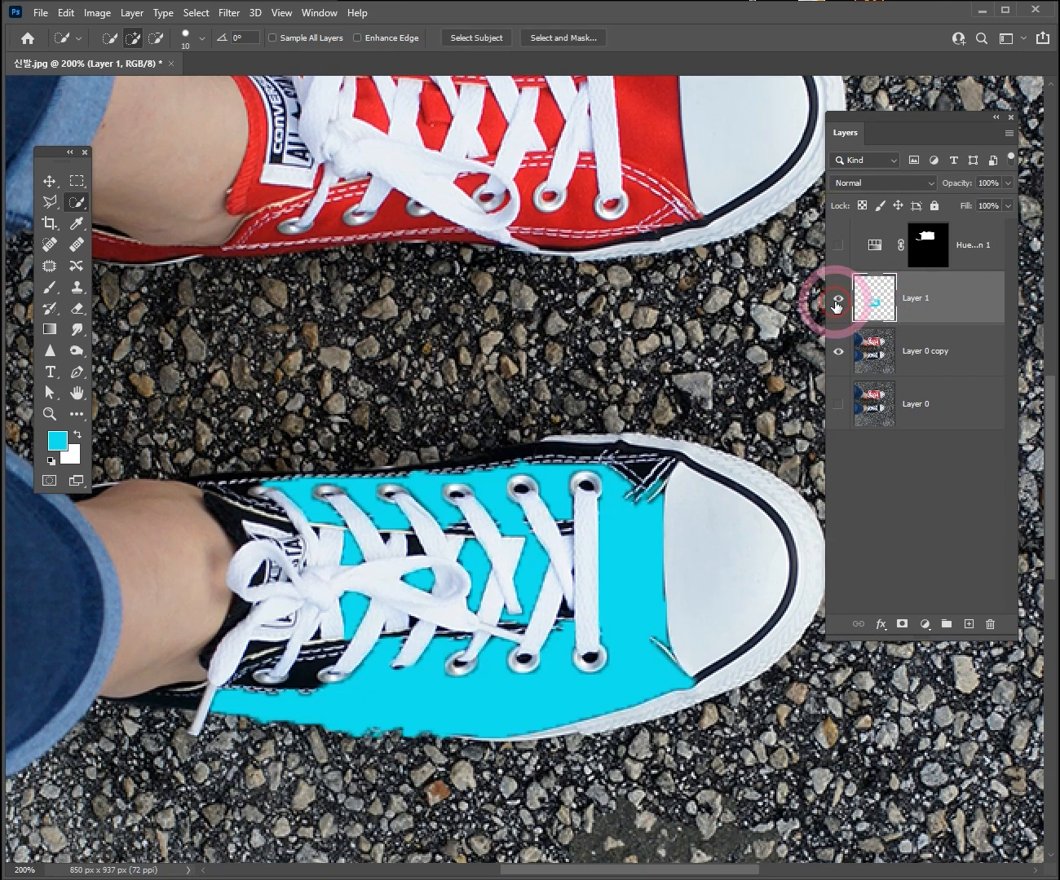
left_click(838, 302)
left_click(836, 302)
left_click(837, 302)
left_click(837, 302)
left_click(838, 301)
left_click(837, 301)
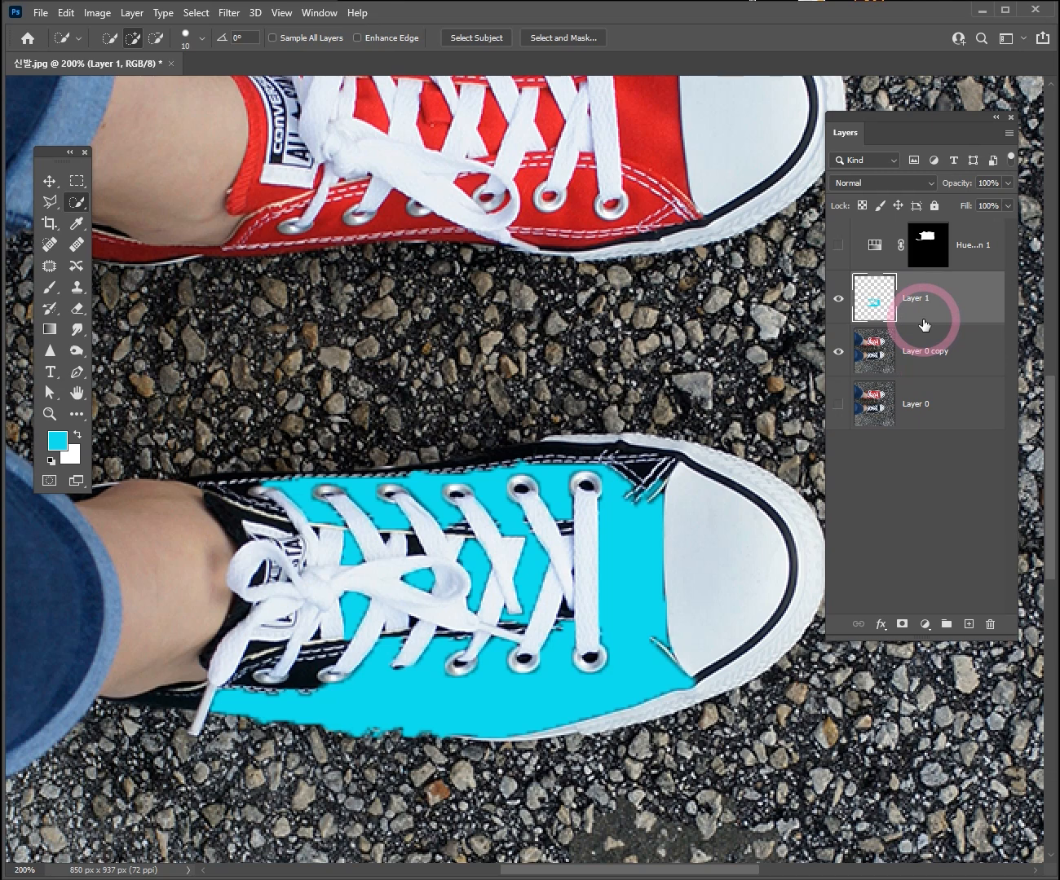
Preview blend modes such as Exclusion on Layer 1, set it to Color Dodge, and view the whole photo
left_click(922, 183)
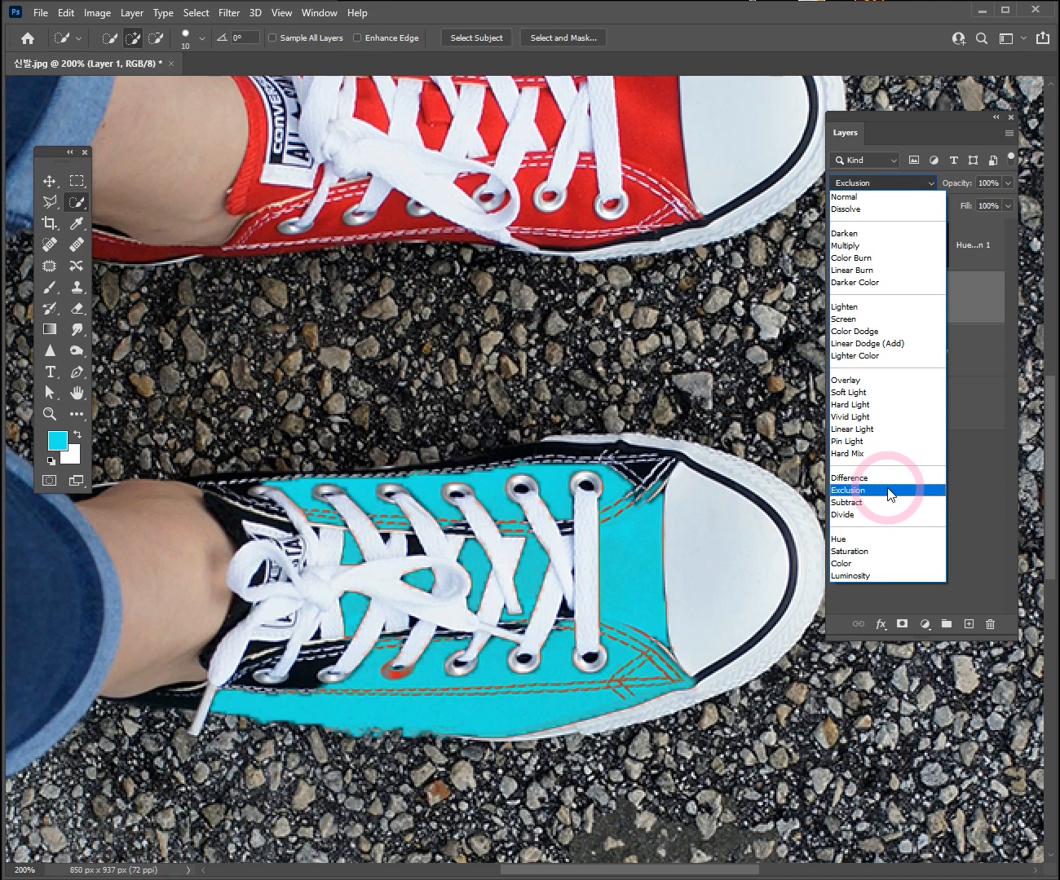
left_click(903, 334)
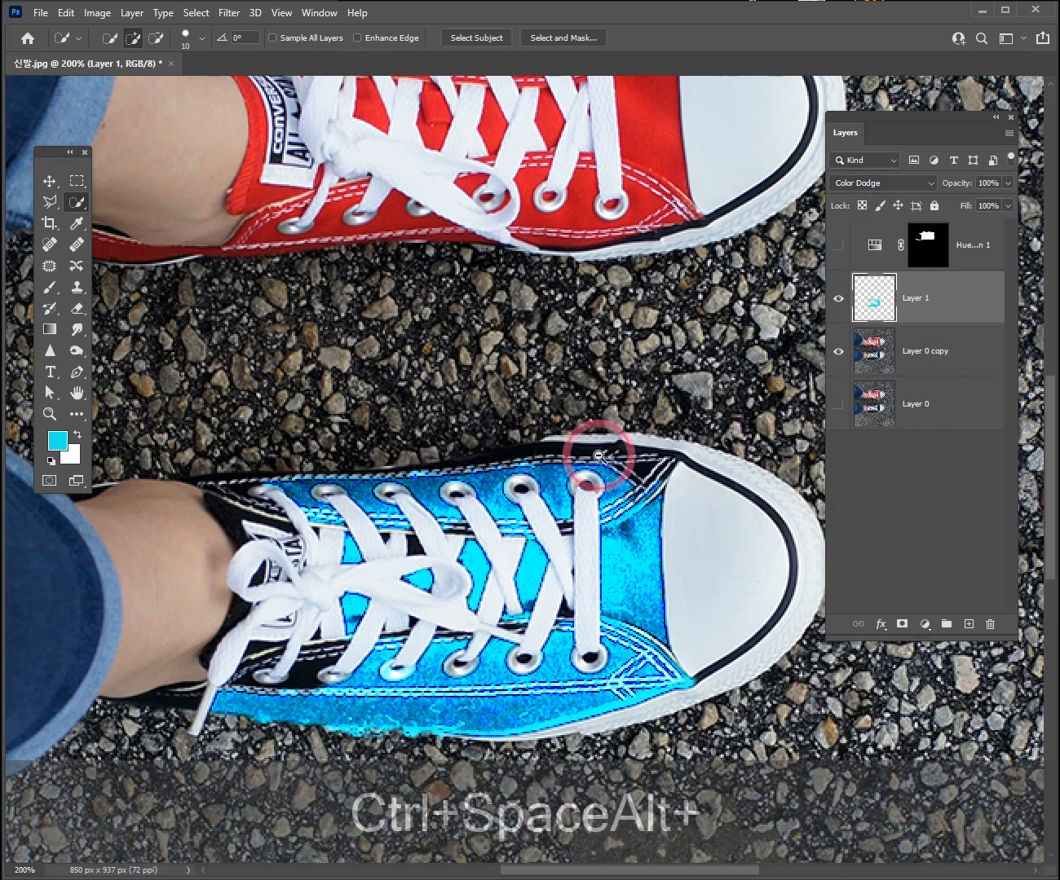
left_click(597, 453, "ctrl+alt")
left_click(599, 459, "ctrl+alt")
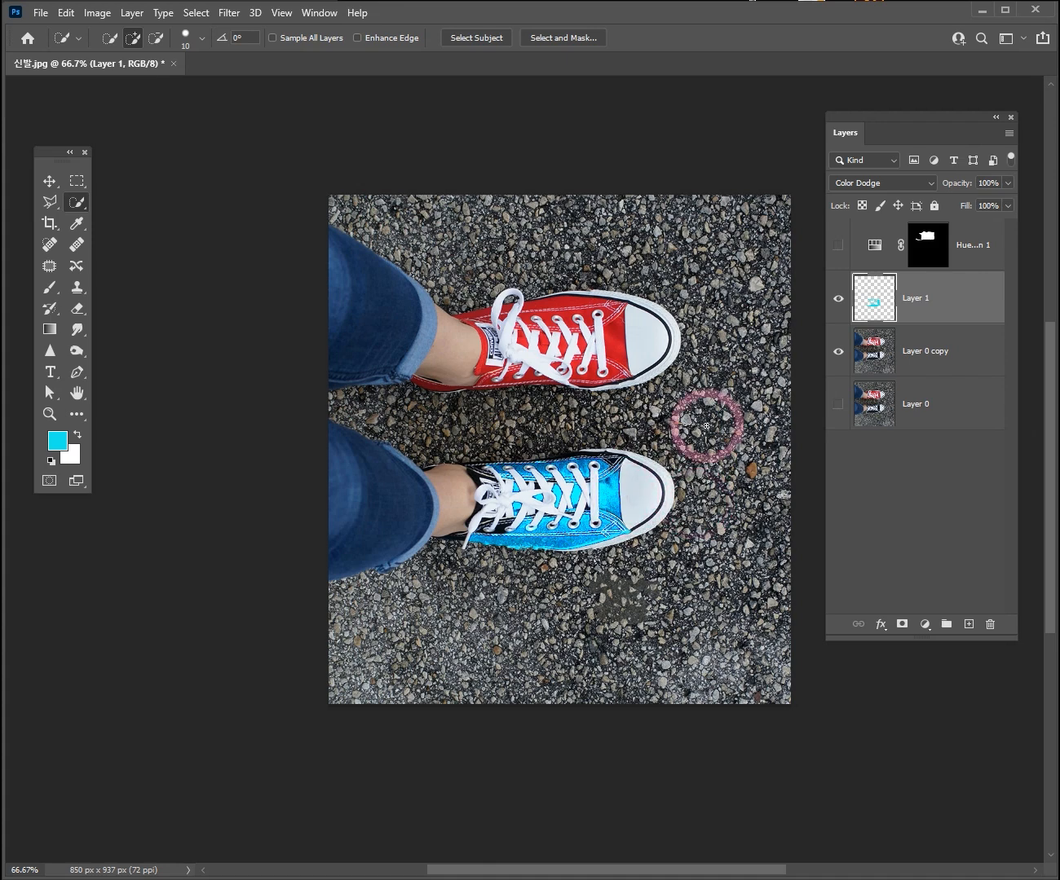
Delete the cyan Layer 1 from above Layer 0 copy
left_click(925, 624)
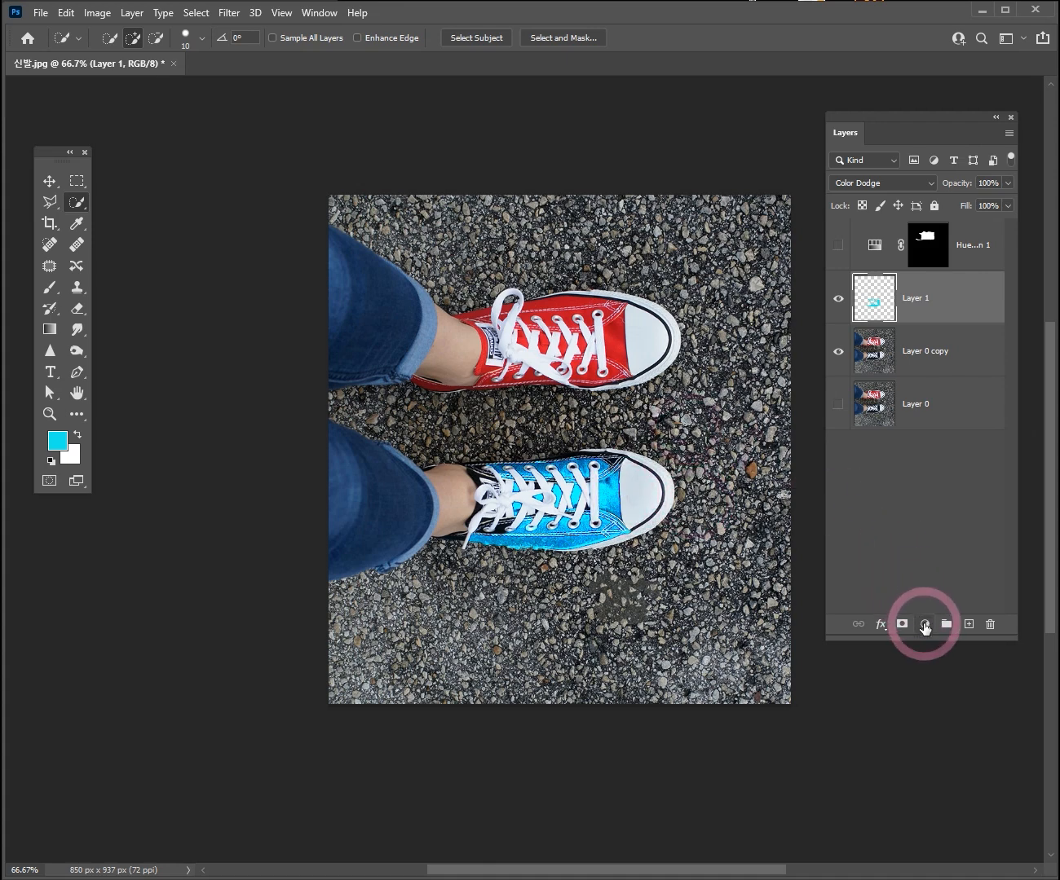
left_click_drag(925, 627, 974, 477)
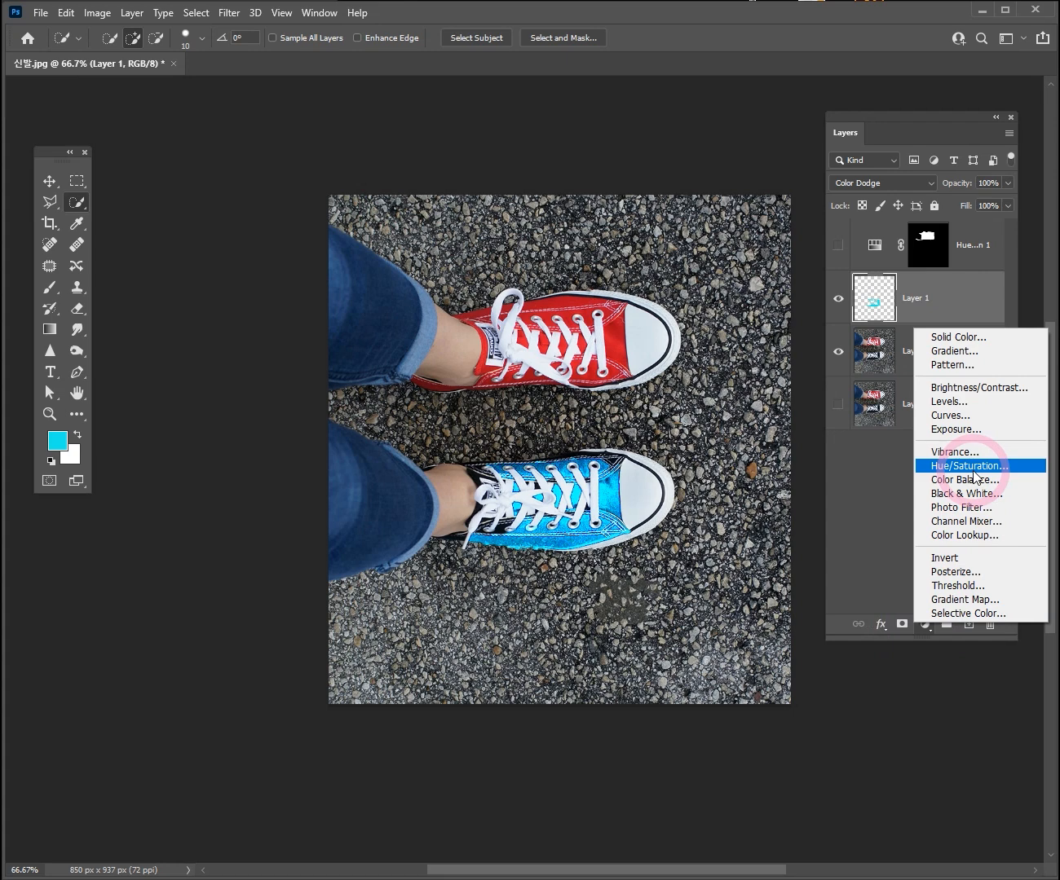
left_click_drag(975, 478, 875, 477)
left_click_drag(972, 299, 990, 623)
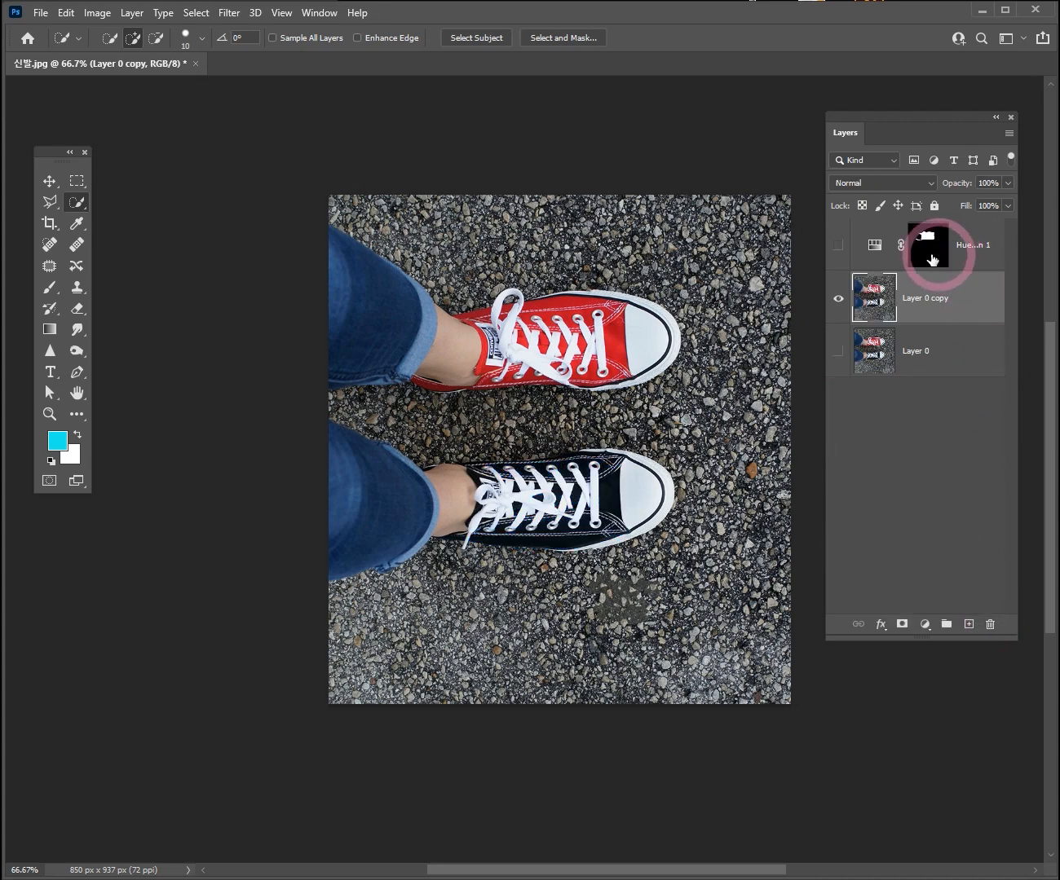
Show the upper shoe's Hue/Saturation adjustment layer again and toggle its visibility to compare the recoloured shoe with the original
left_click(843, 252)
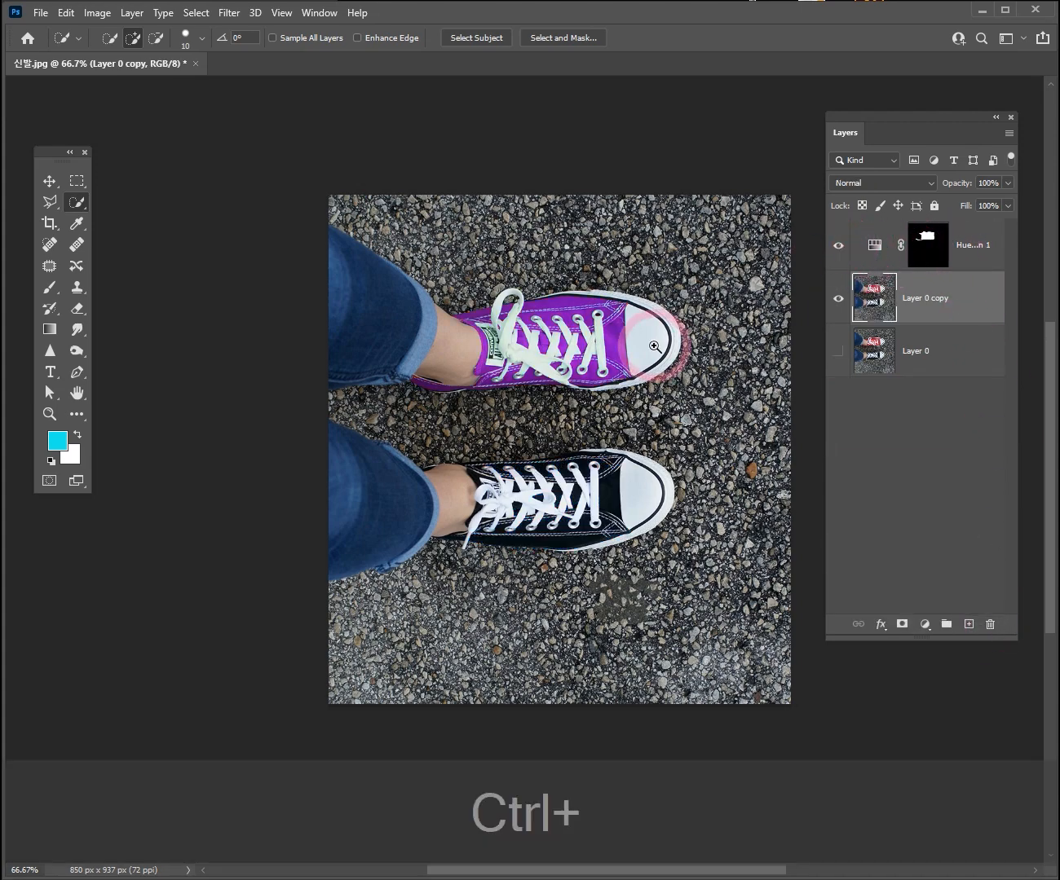
key("ctrl+plus")
left_click(838, 247)
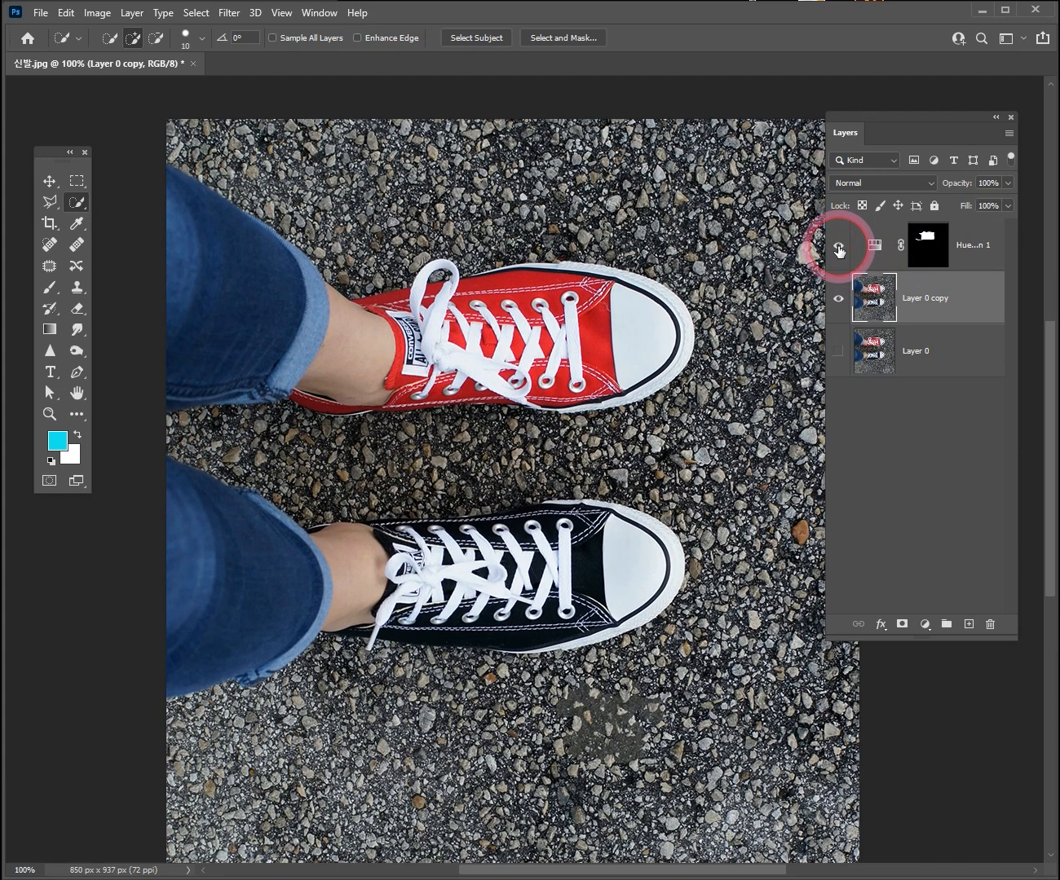
left_click(839, 246)
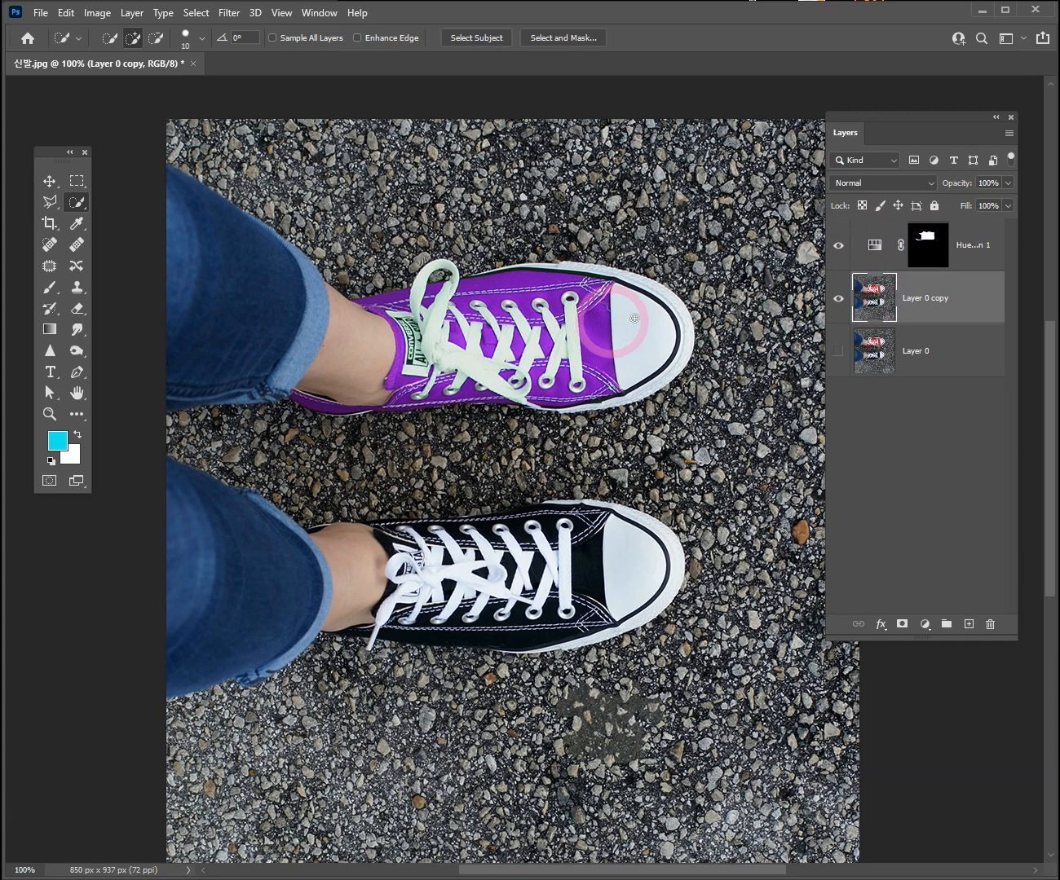
Toggle the visibility of the Hue/Saturation adjustment layer repeatedly to compare the recoloured upper shoe with the original
left_click(838, 251)
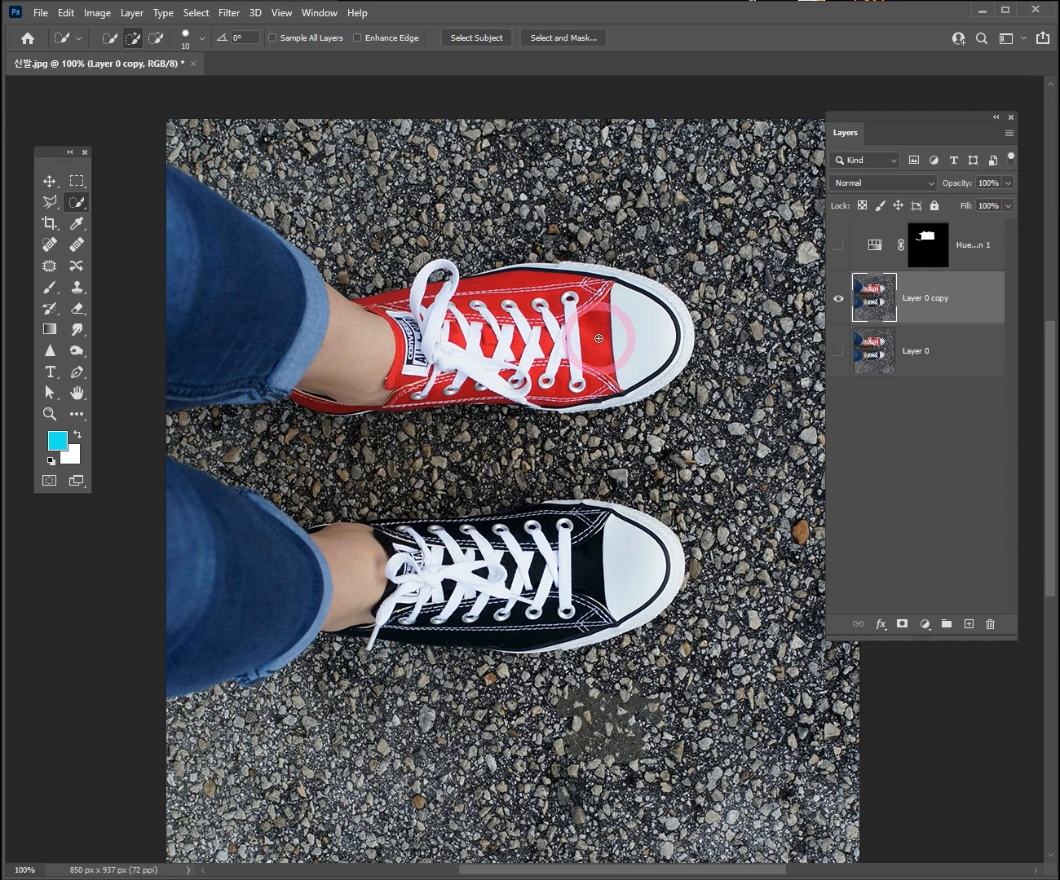
left_click(837, 251)
left_click(838, 251)
left_click(838, 251)
left_click(838, 251)
left_click(838, 251)
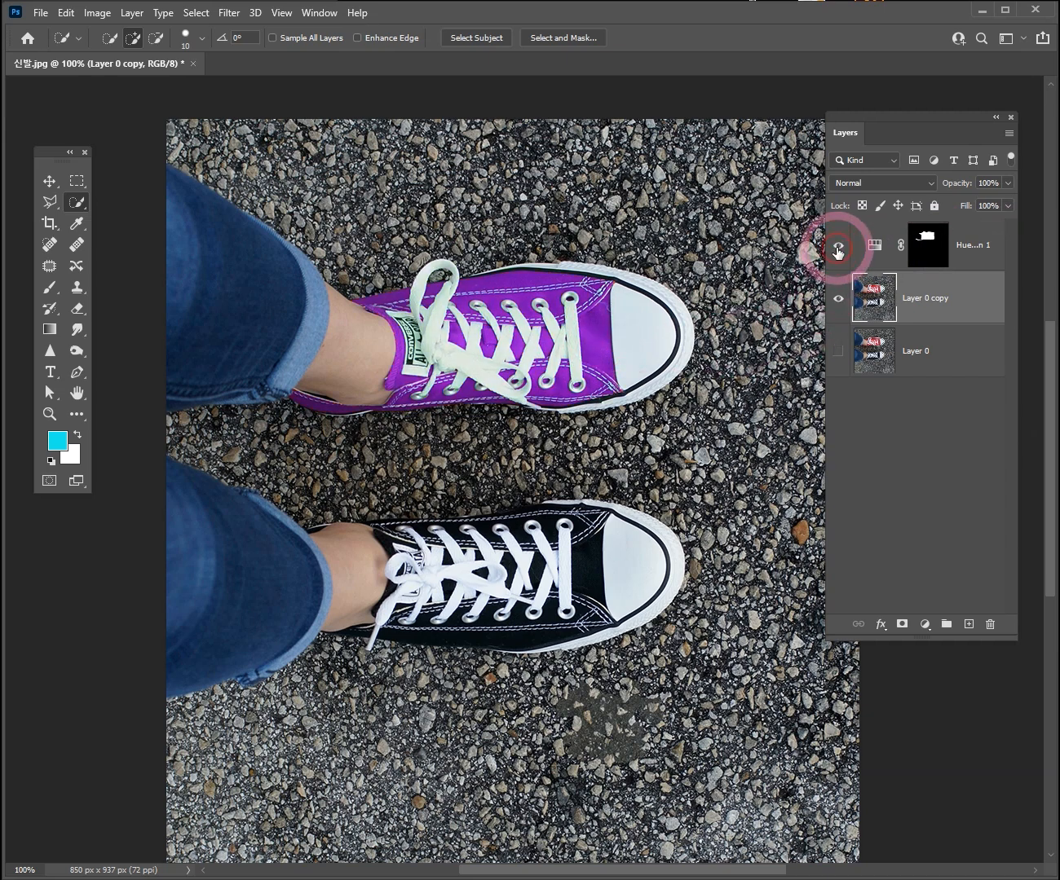
Set the hue of the upper shoe's Hue/Saturation adjustment to -57 and clip the adjustment to Layer 0 copy
double_click(874, 248)
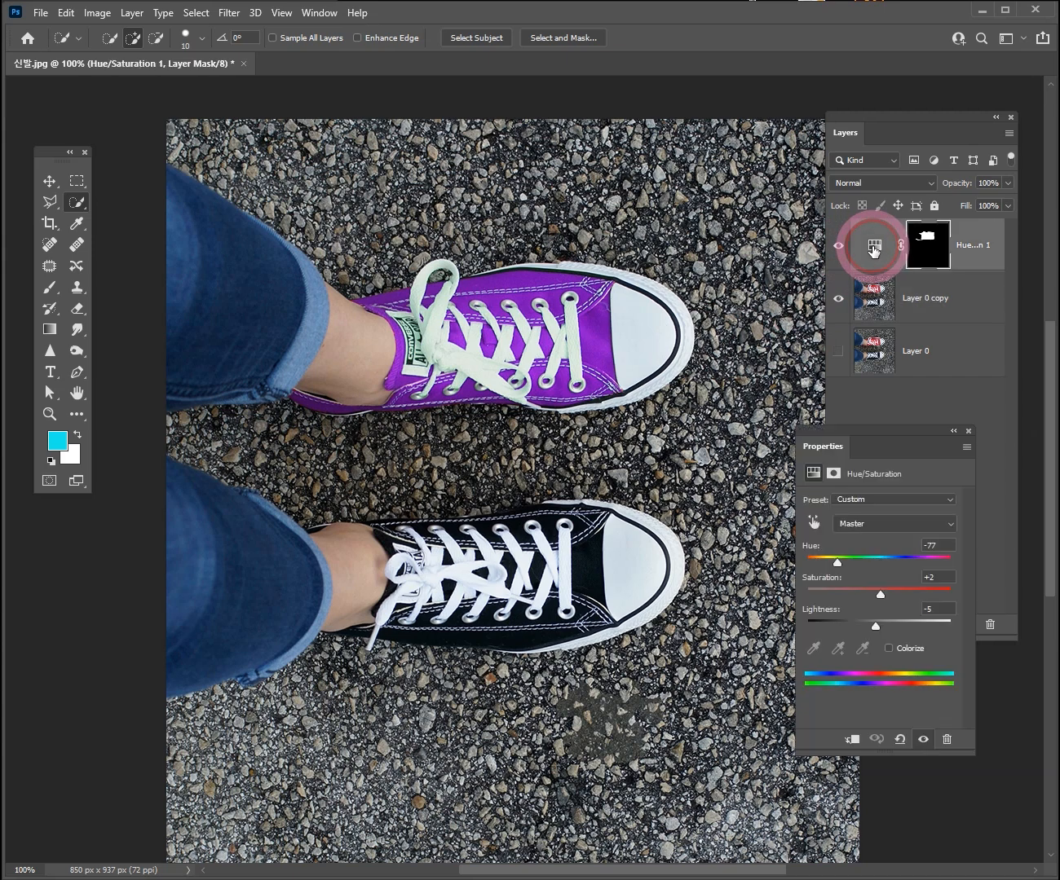
left_click_drag(875, 433, 716, 204)
left_click_drag(723, 346, 684, 339)
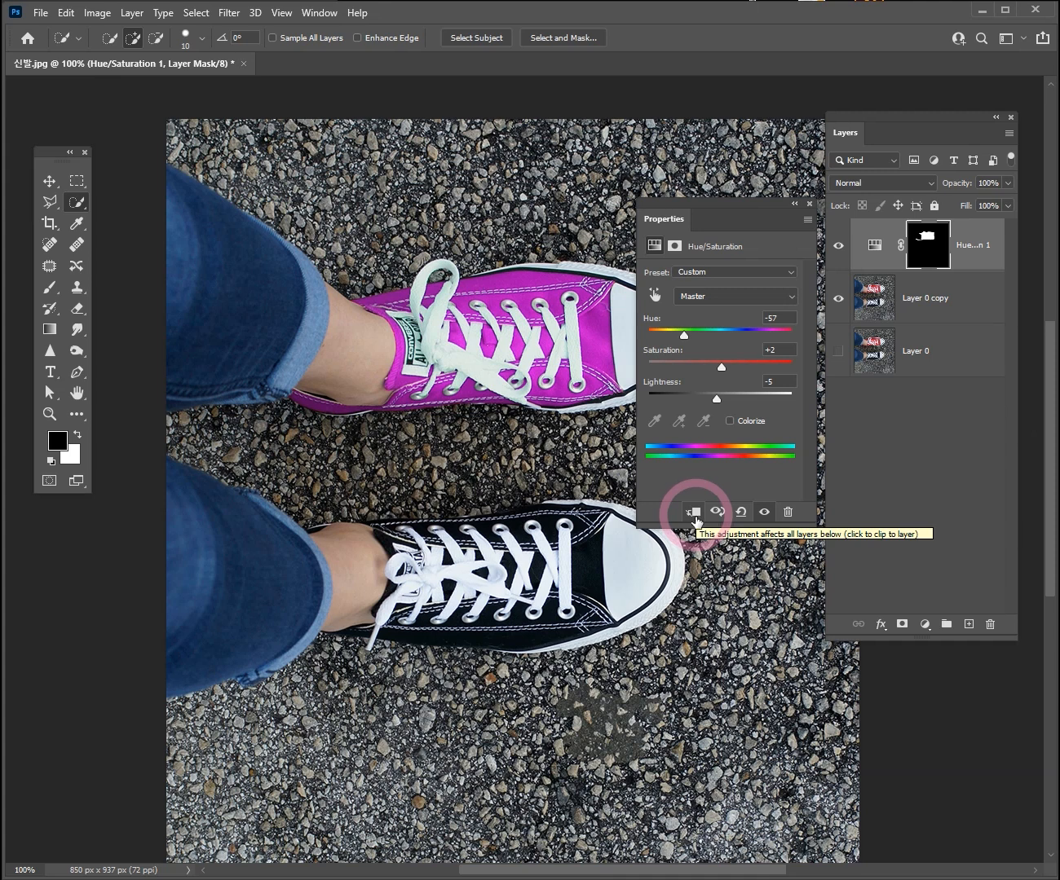
left_click(696, 514)
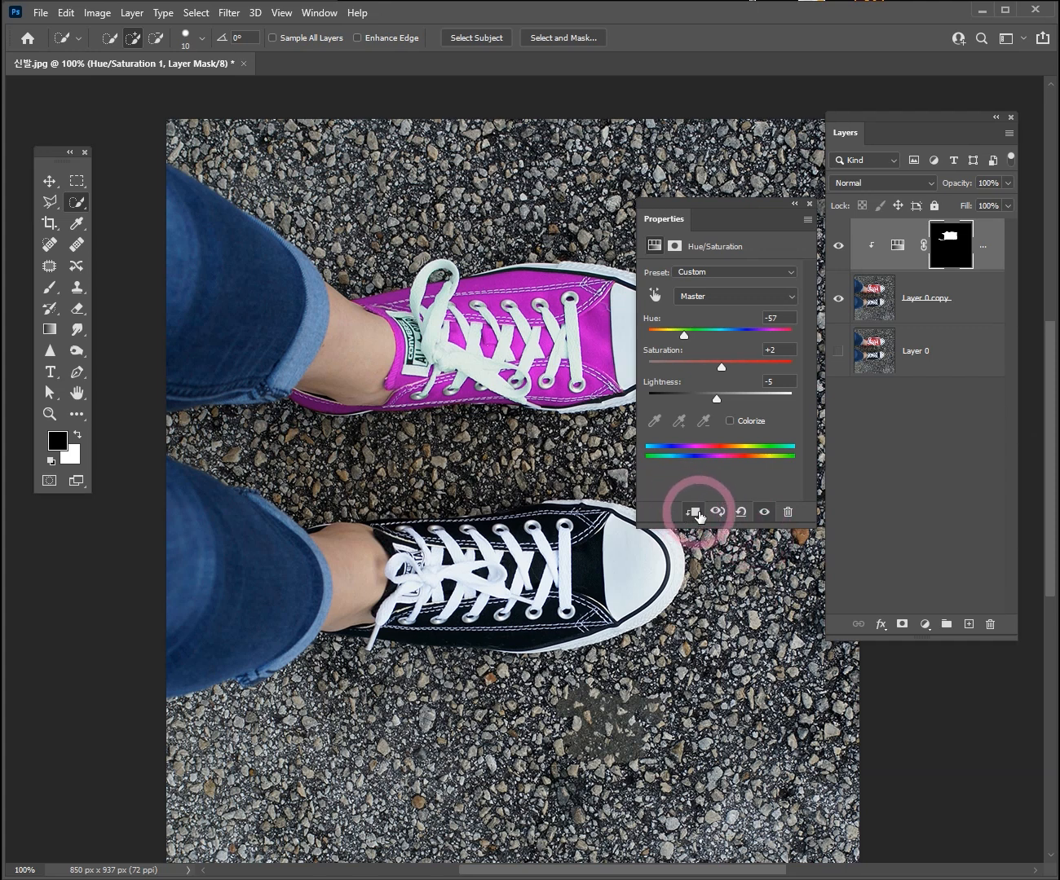
left_click(810, 206)
Create a new layer directly above Layer 0 and fill it with the cyan foreground colour
left_click(943, 349)
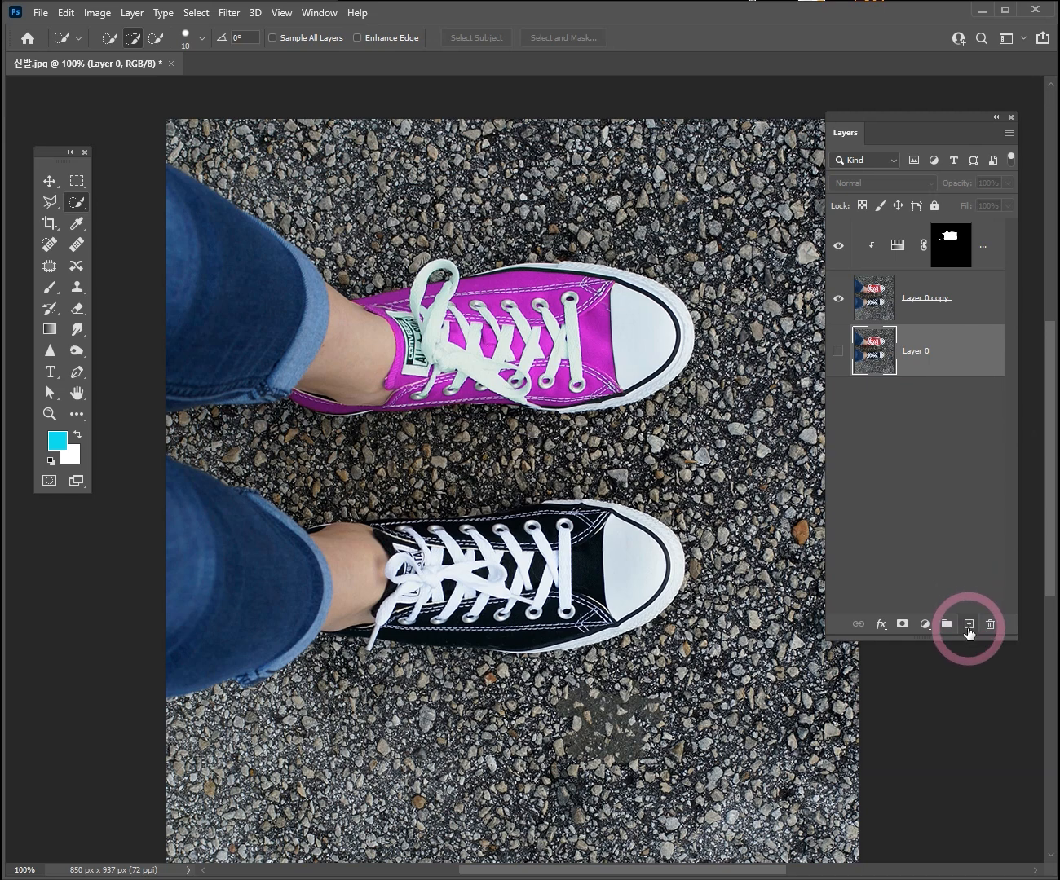
left_click(969, 624)
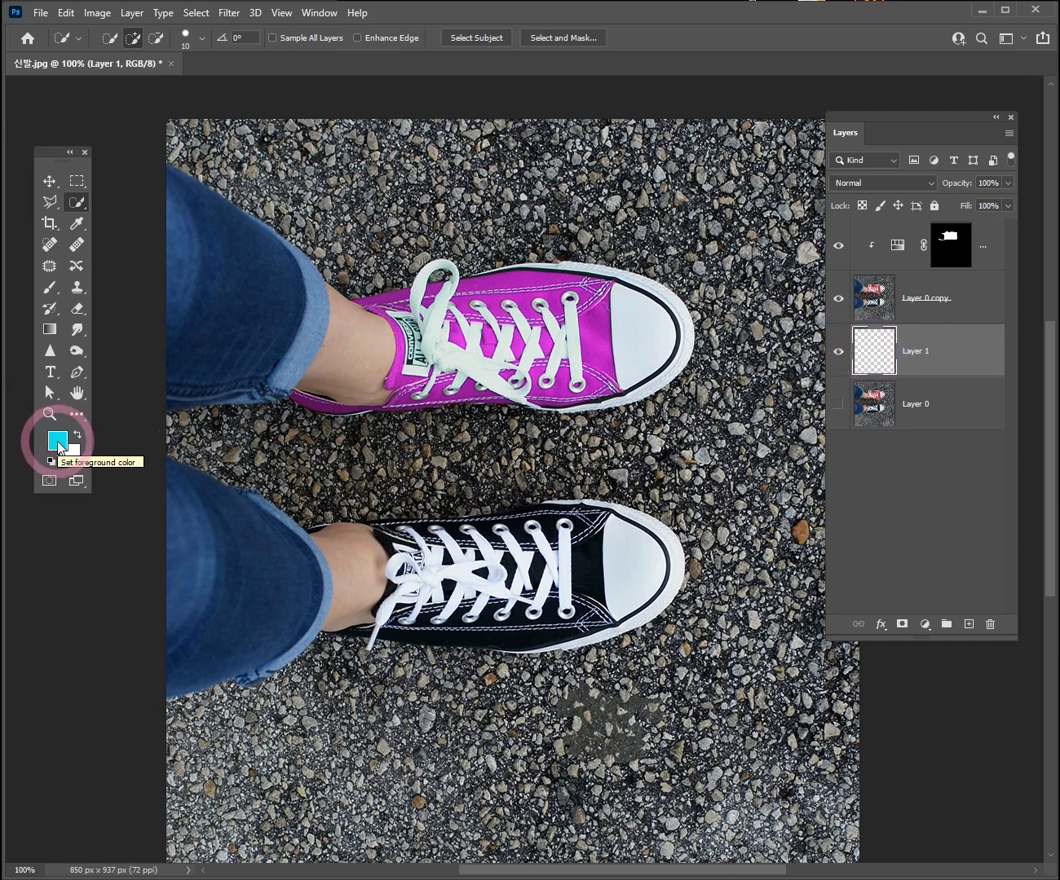
key("alt")
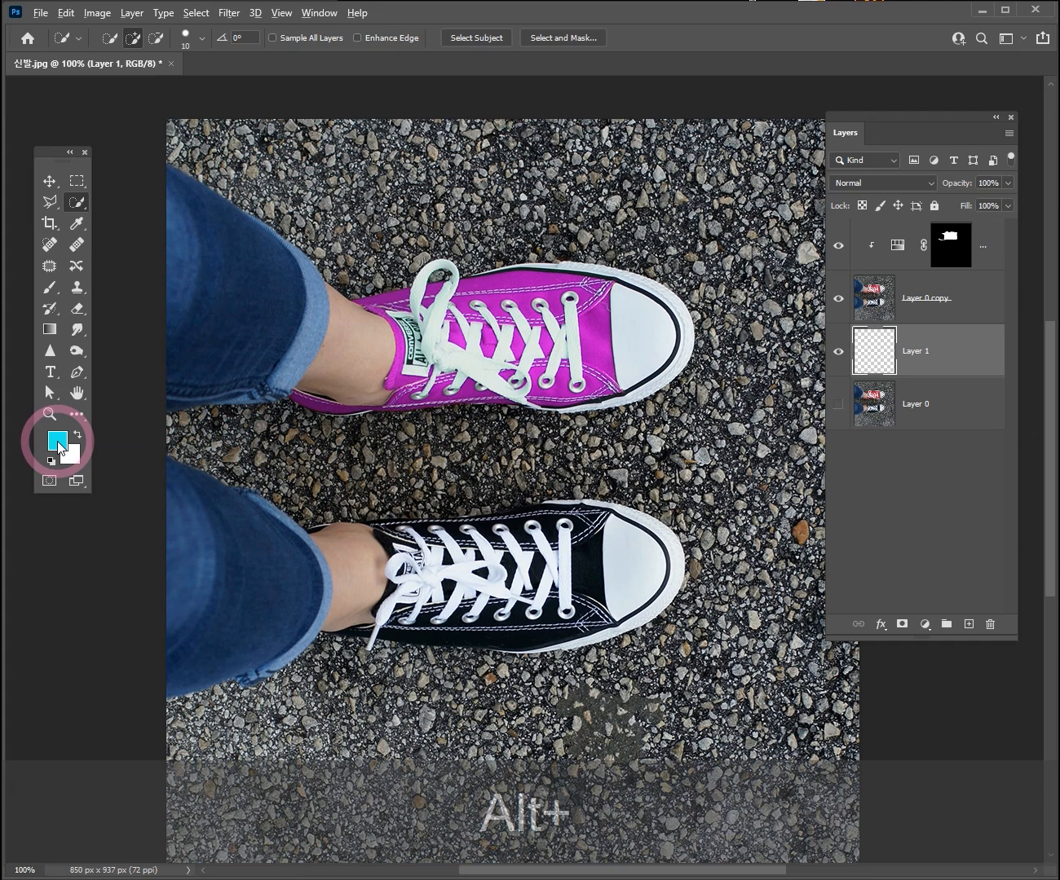
key("alt+BackSpace")
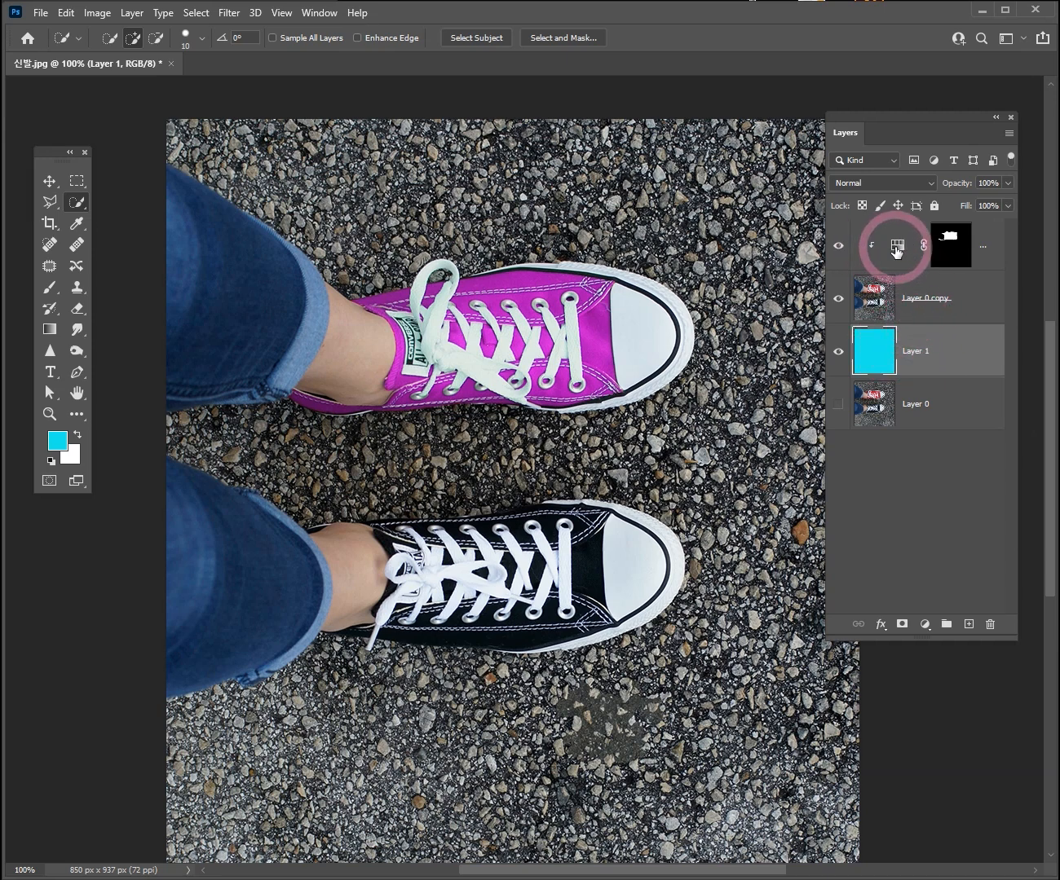
Release the Hue/Saturation adjustment from its clipping, and hide and show Layer 0 copy to check the effect on the cyan layer
double_click(896, 248)
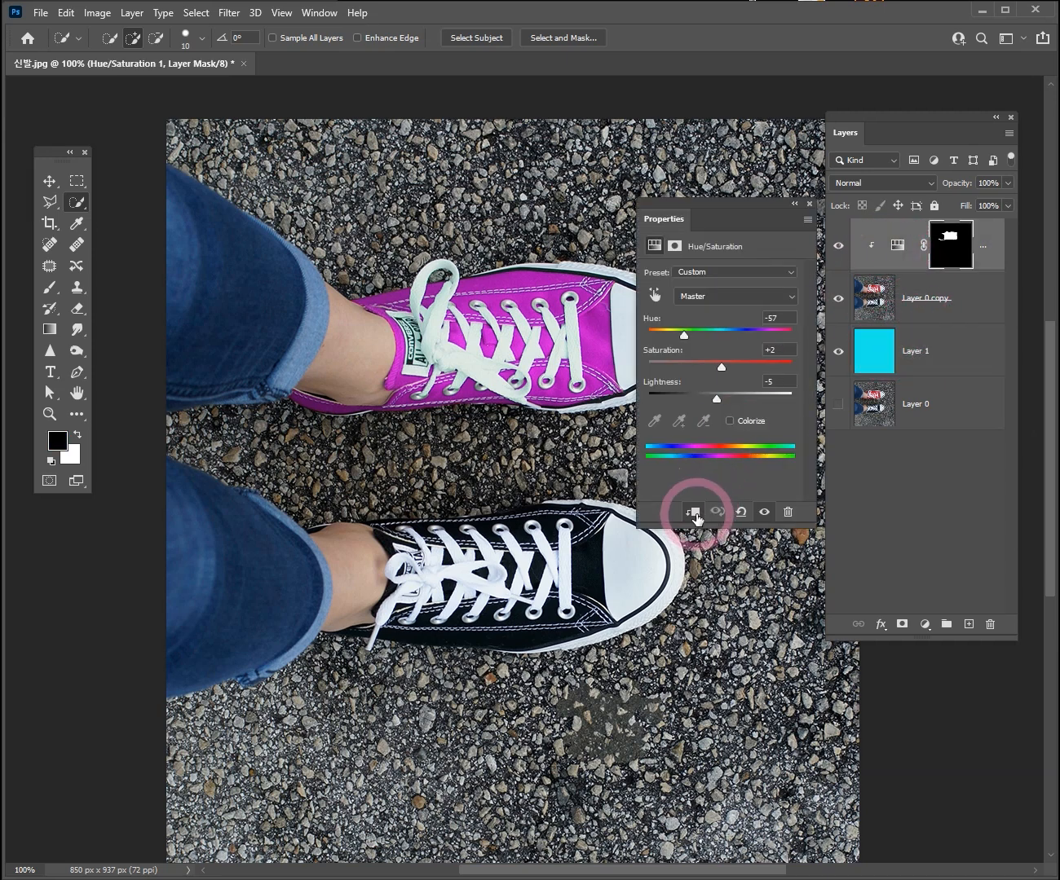
left_click(694, 512)
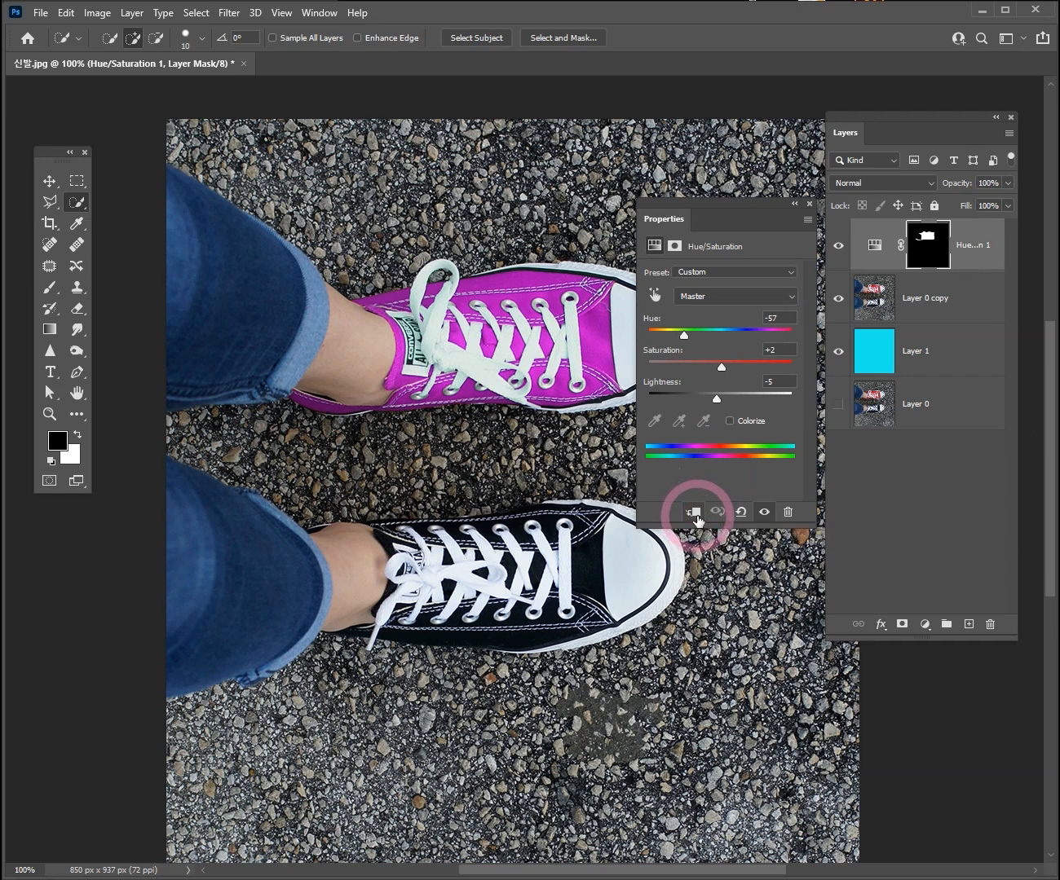
left_click(809, 204)
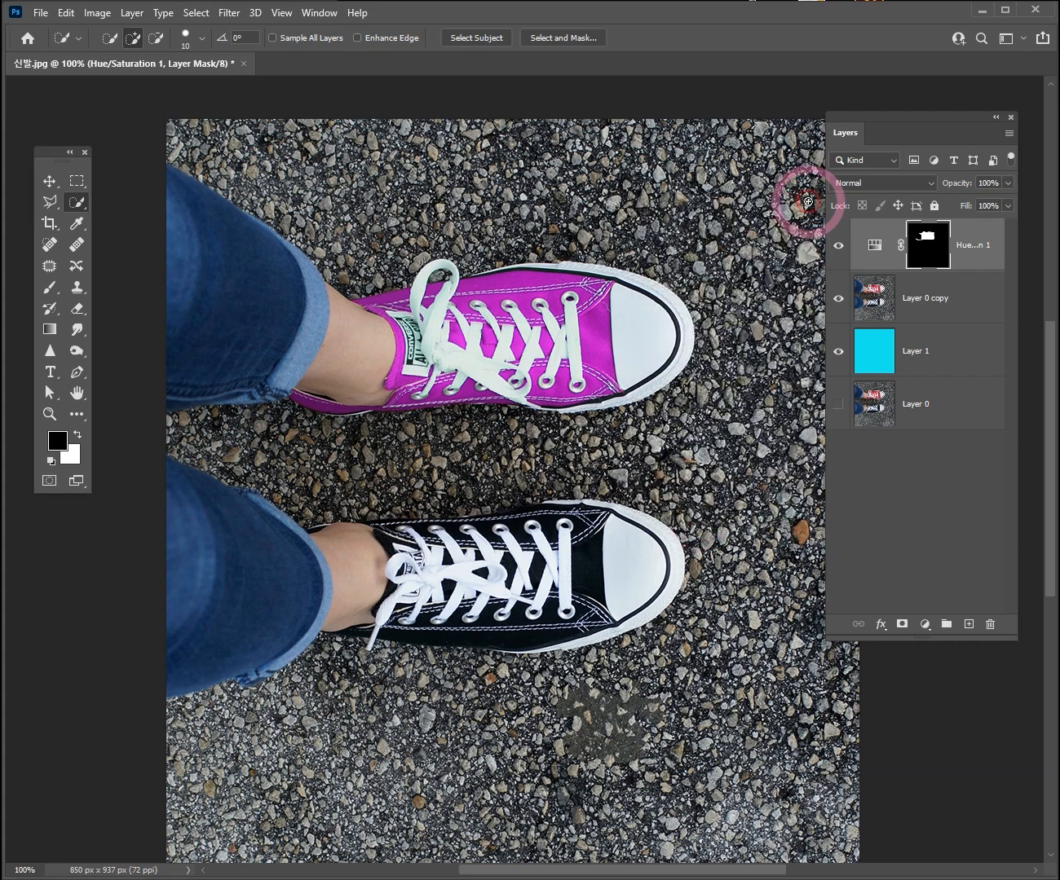
left_click(943, 257)
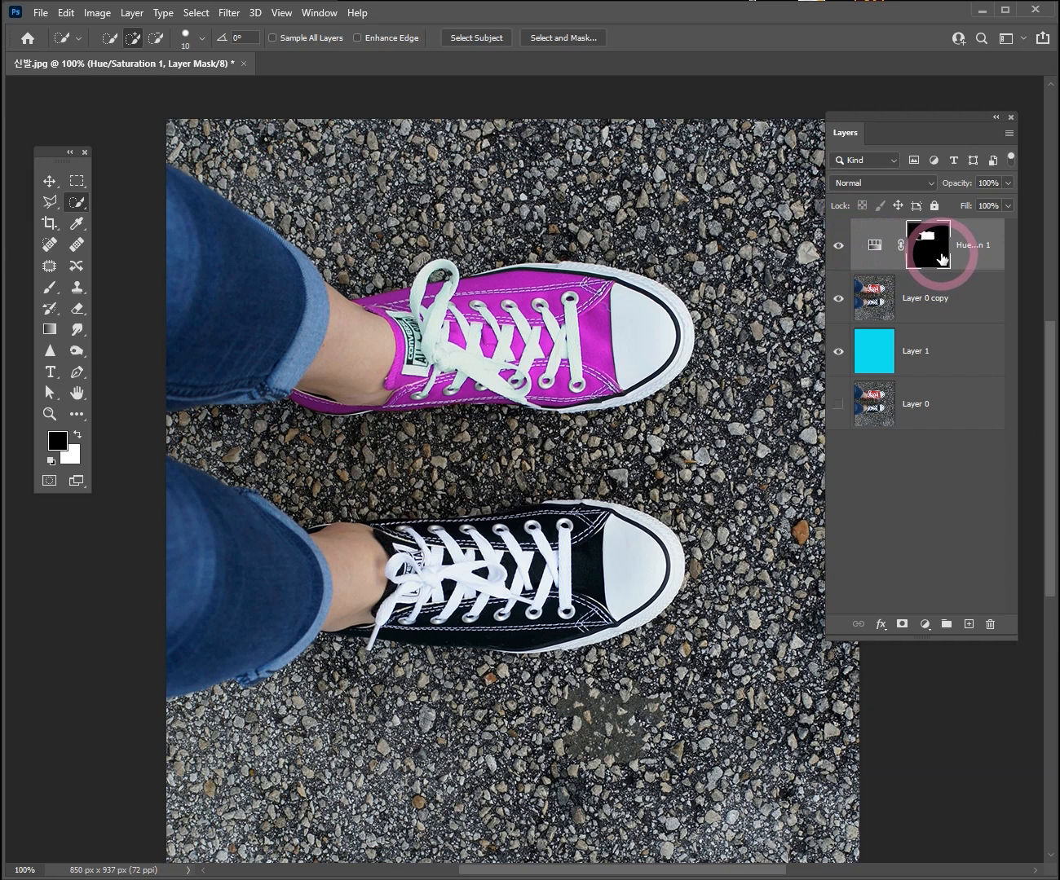
left_click(939, 254)
left_click(874, 247)
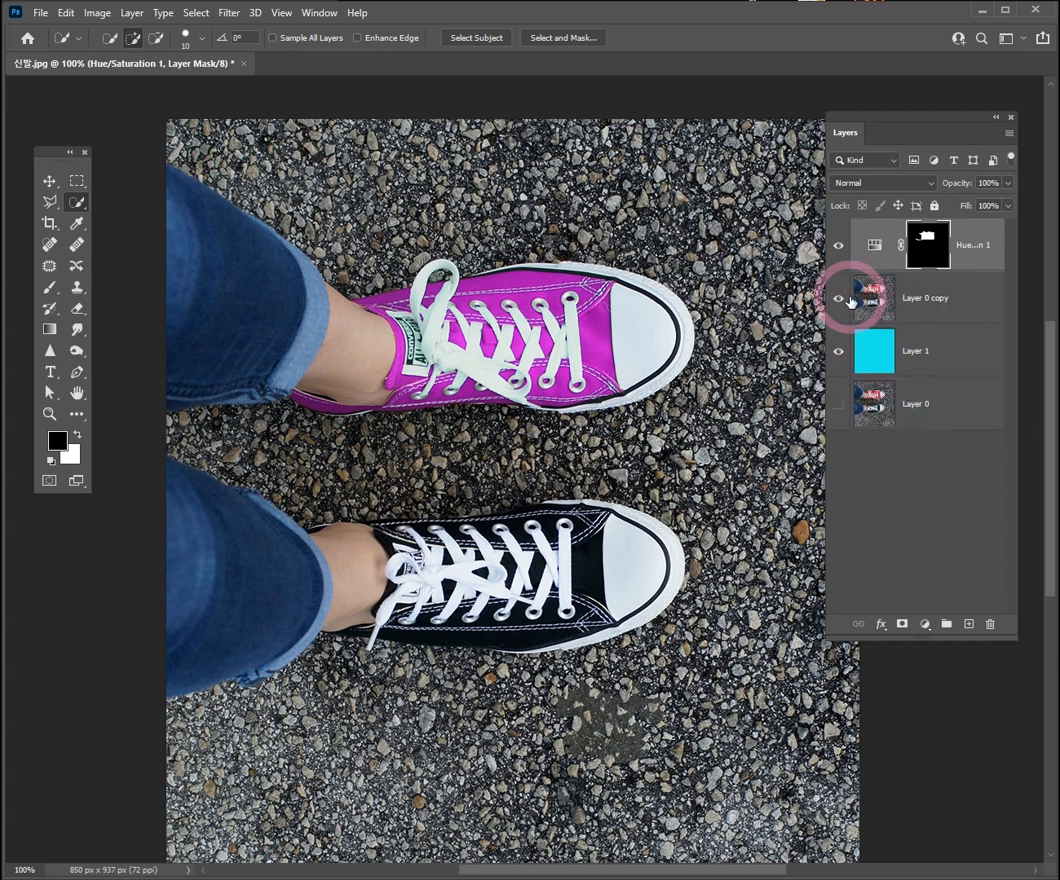
left_click(839, 300)
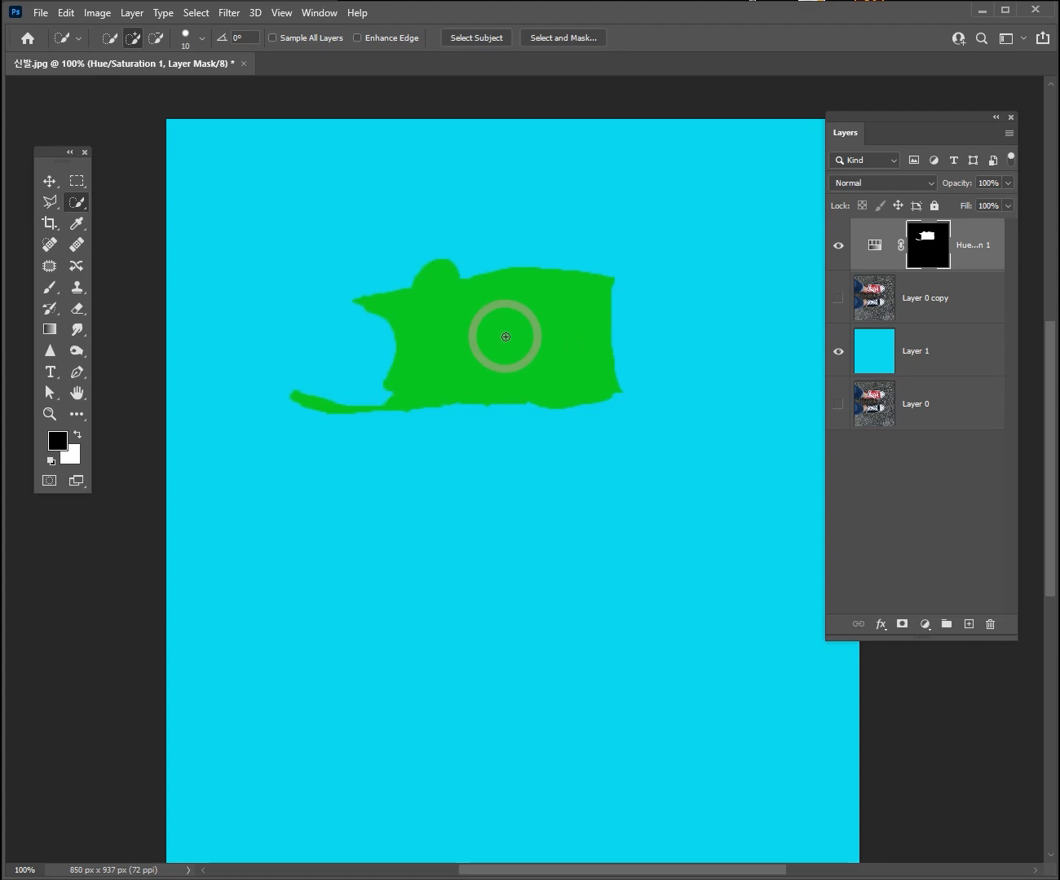
left_click(839, 300)
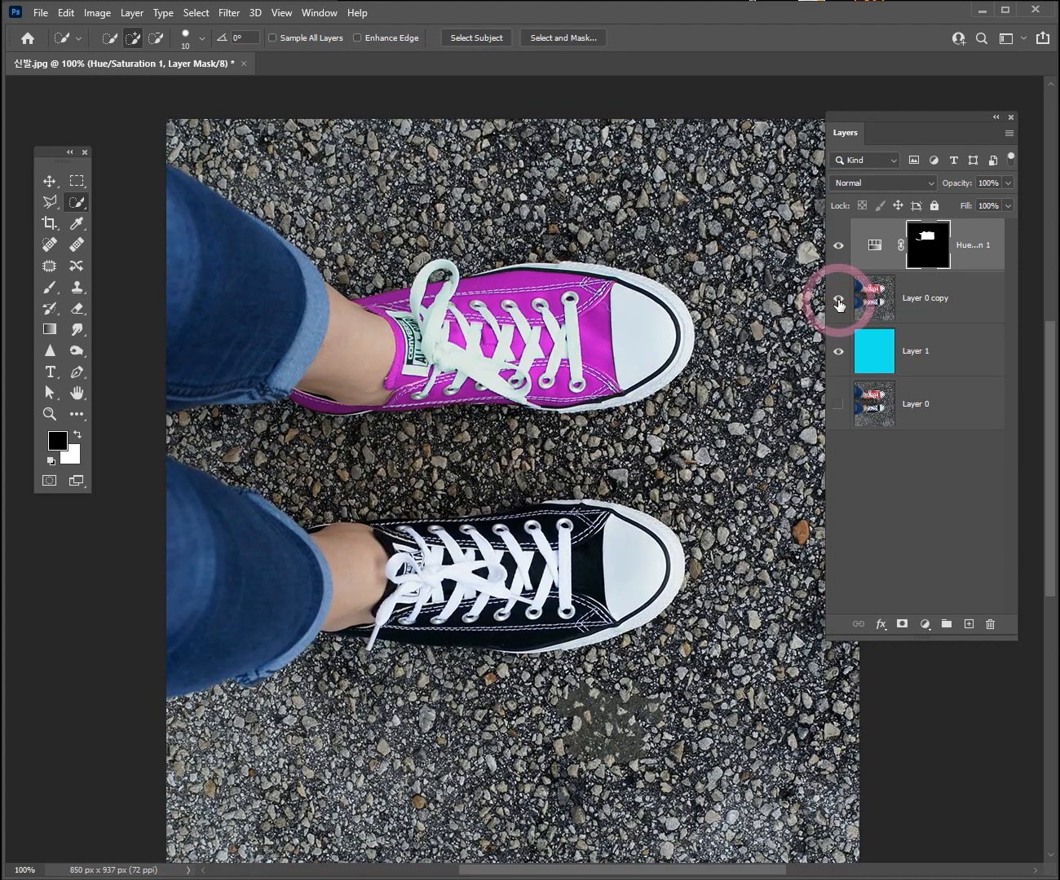
Clip the Hue/Saturation adjustment to Layer 0 copy again, and hide and show that layer to check the cyan layer
double_click(874, 245)
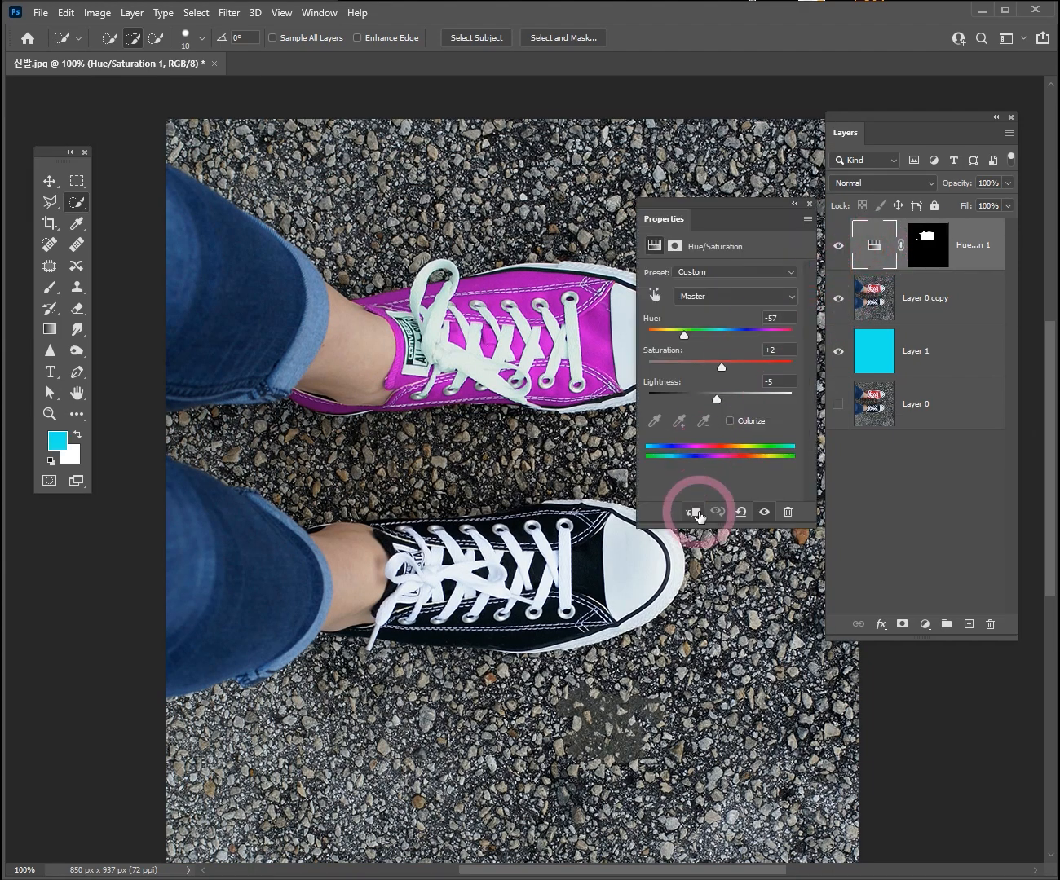
left_click(696, 512)
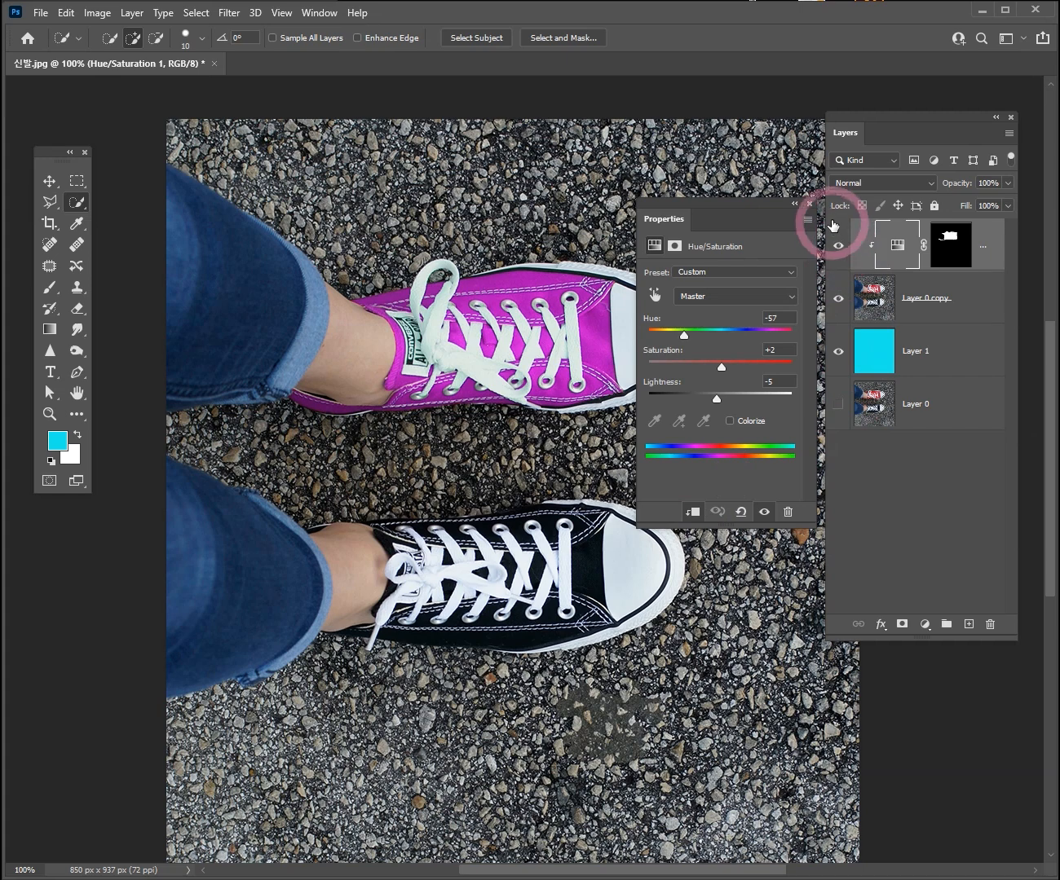
left_click(811, 204)
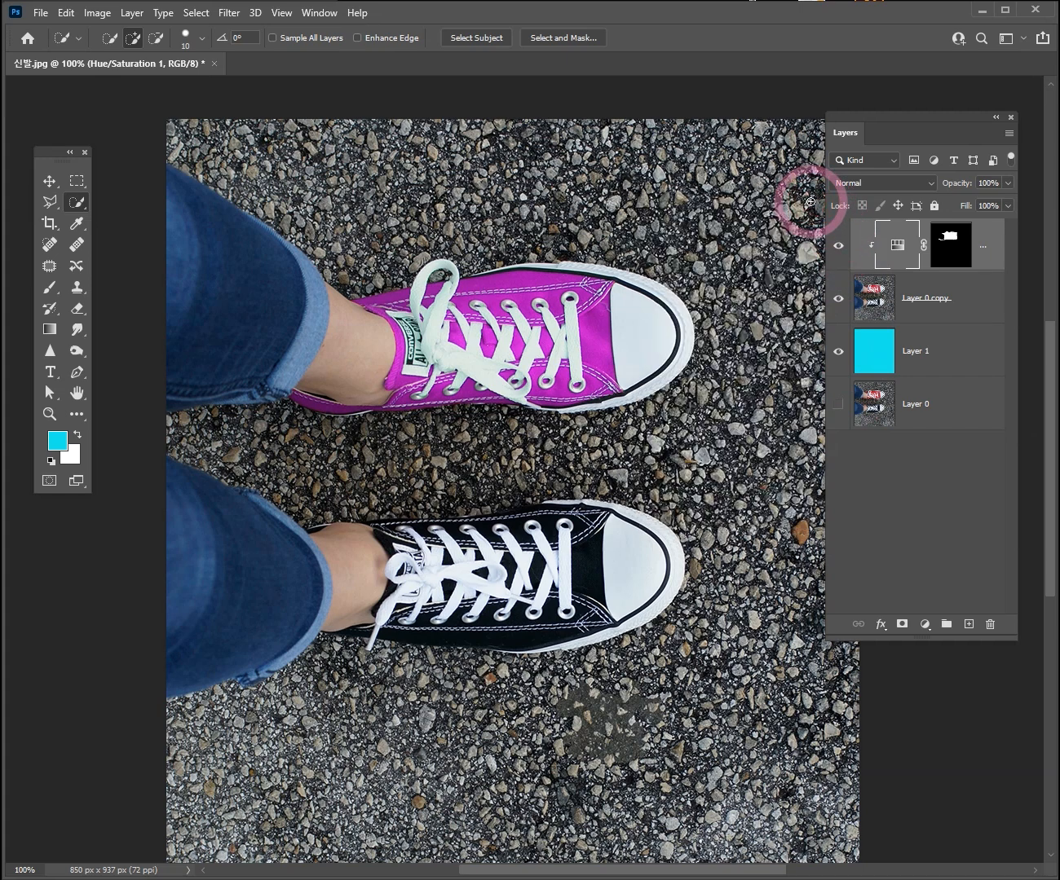
left_click(838, 299)
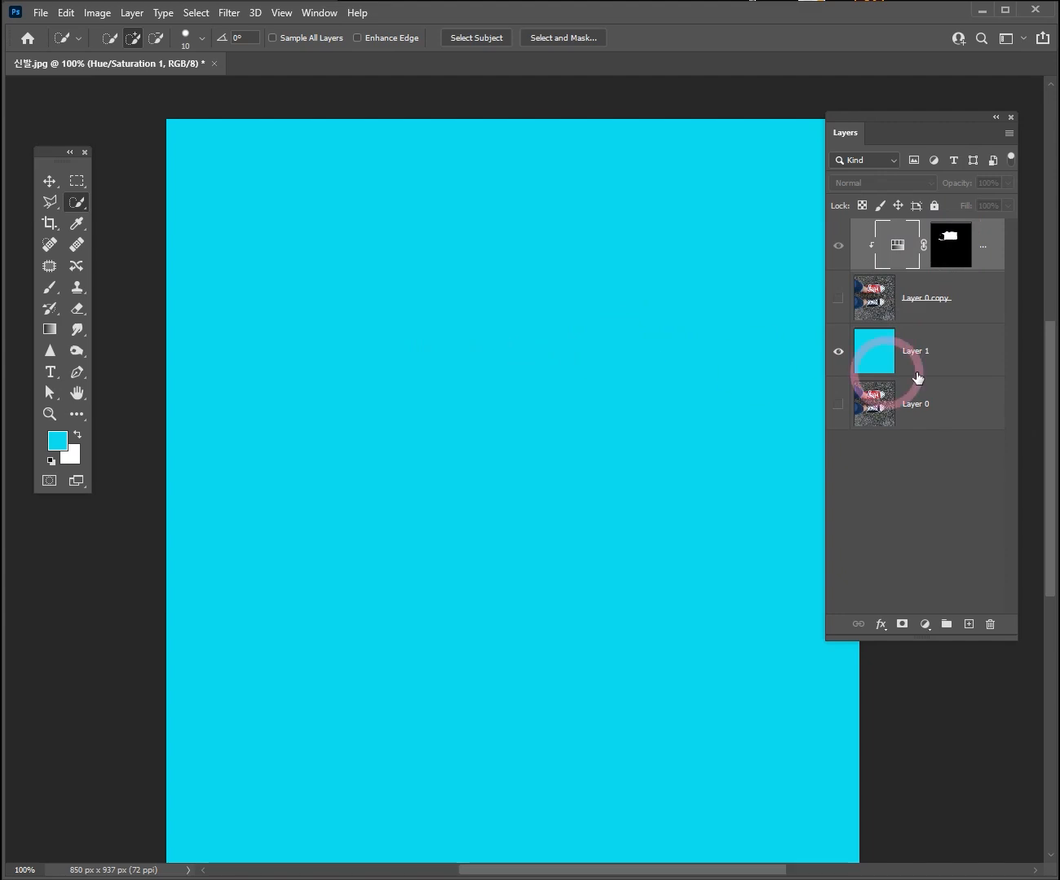
left_click(838, 298)
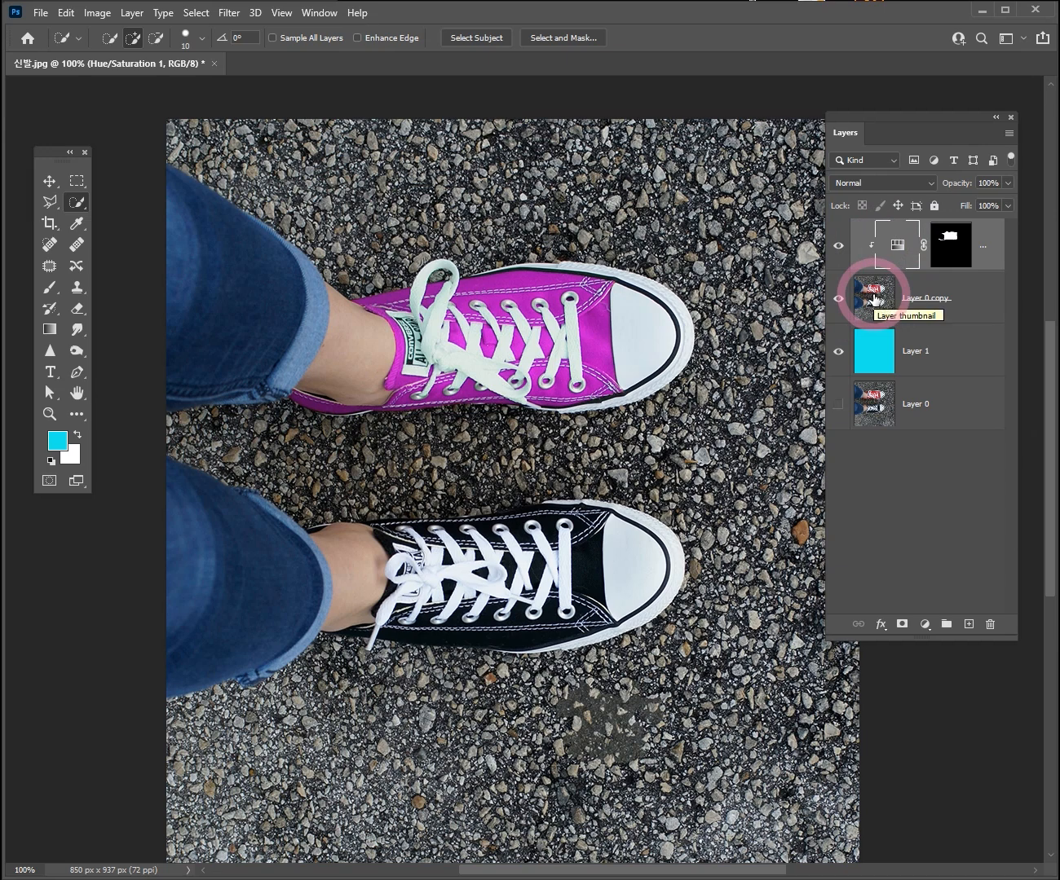
key("ctrl+alt+minus")
key("ctrl+alt+minus")
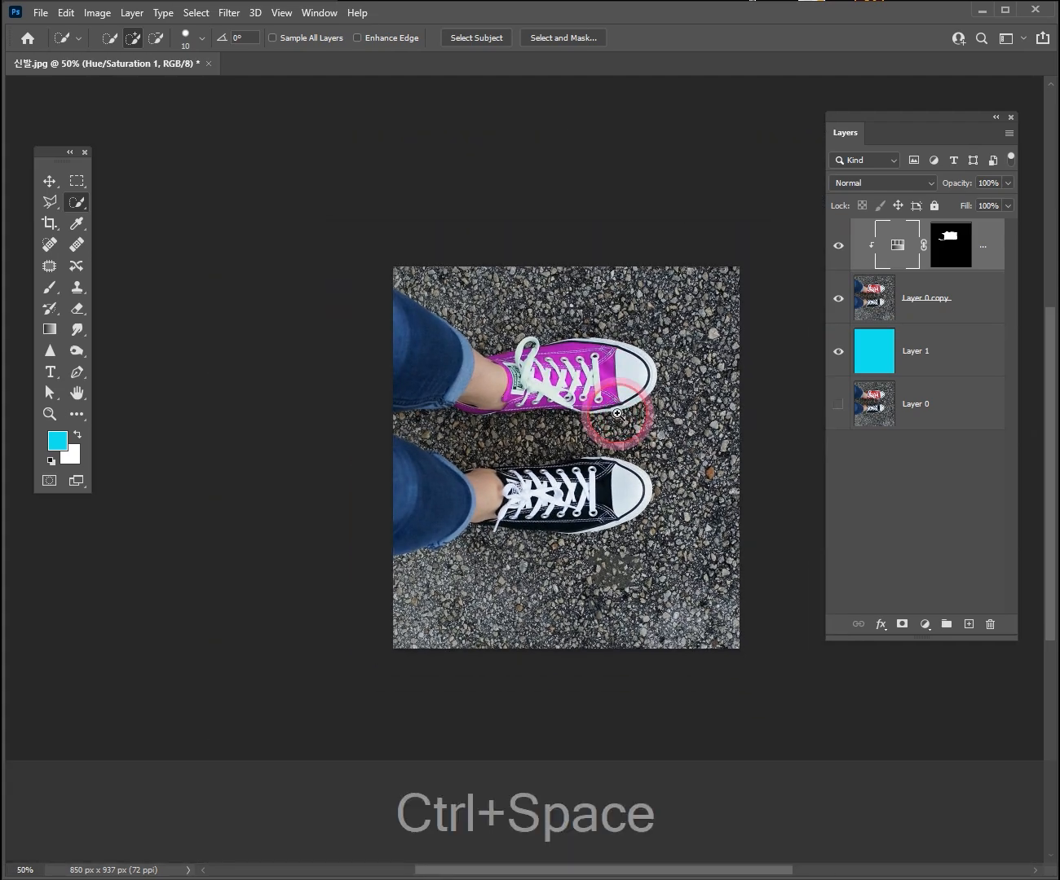
left_click(618, 420, "ctrl")
left_click(616, 437, "ctrl")
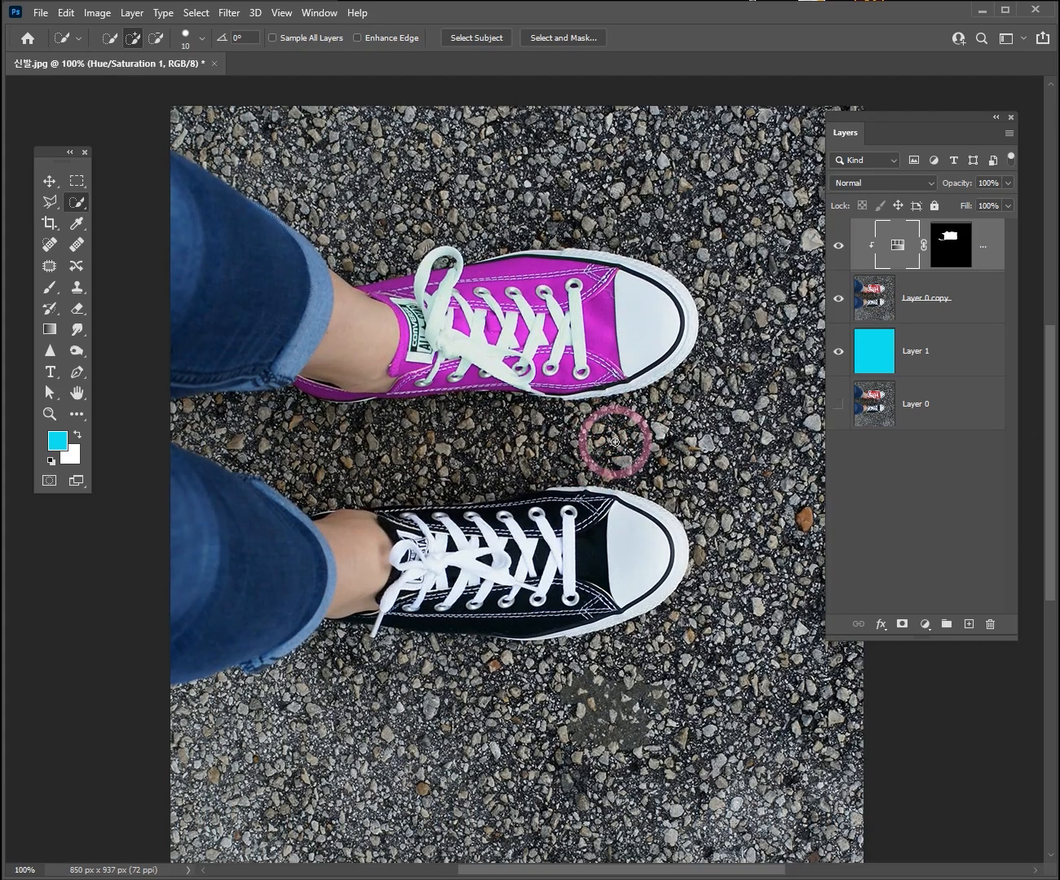
left_click(552, 343)
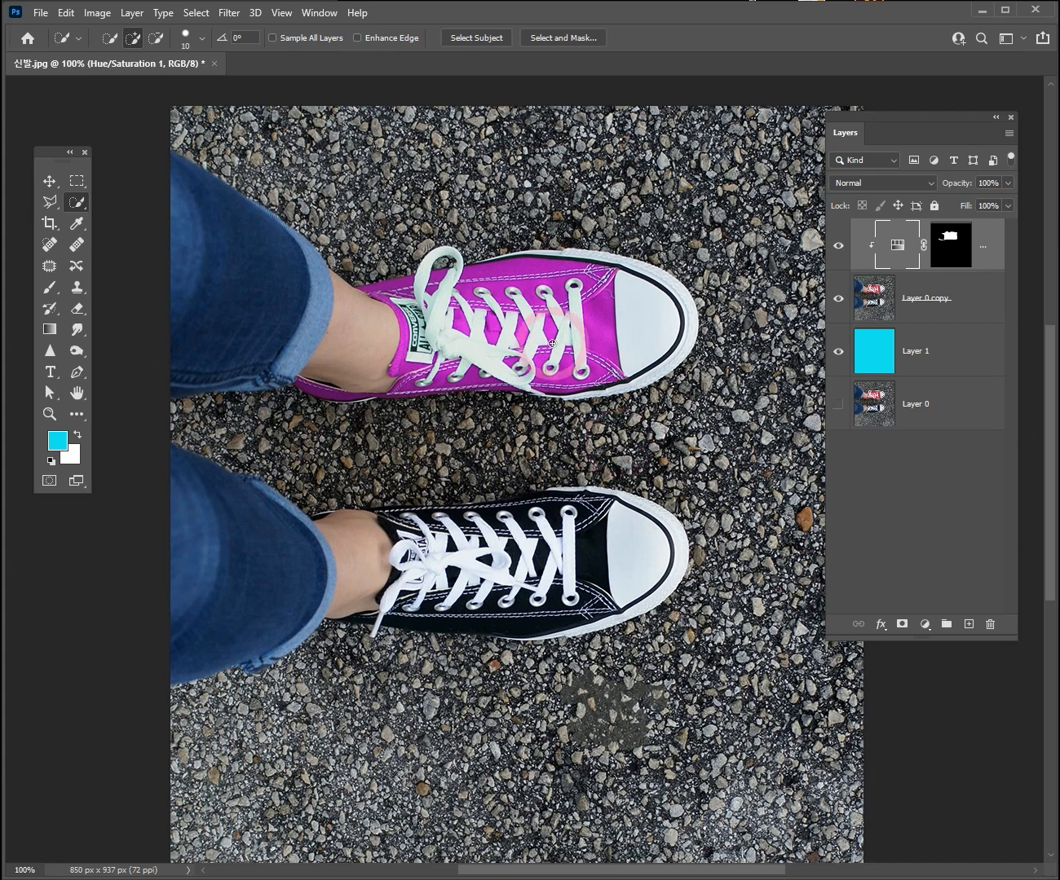
Close 신발.jpg without saving its changes
left_click(216, 65)
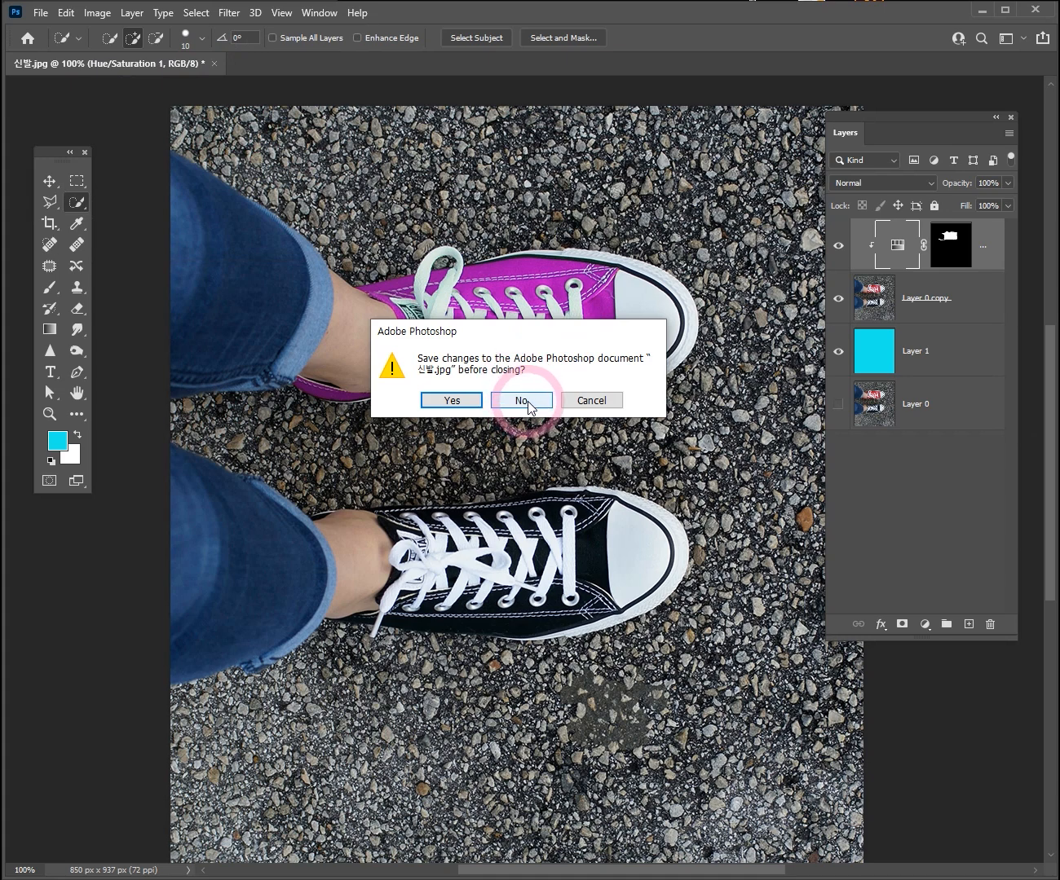
left_click(522, 402)
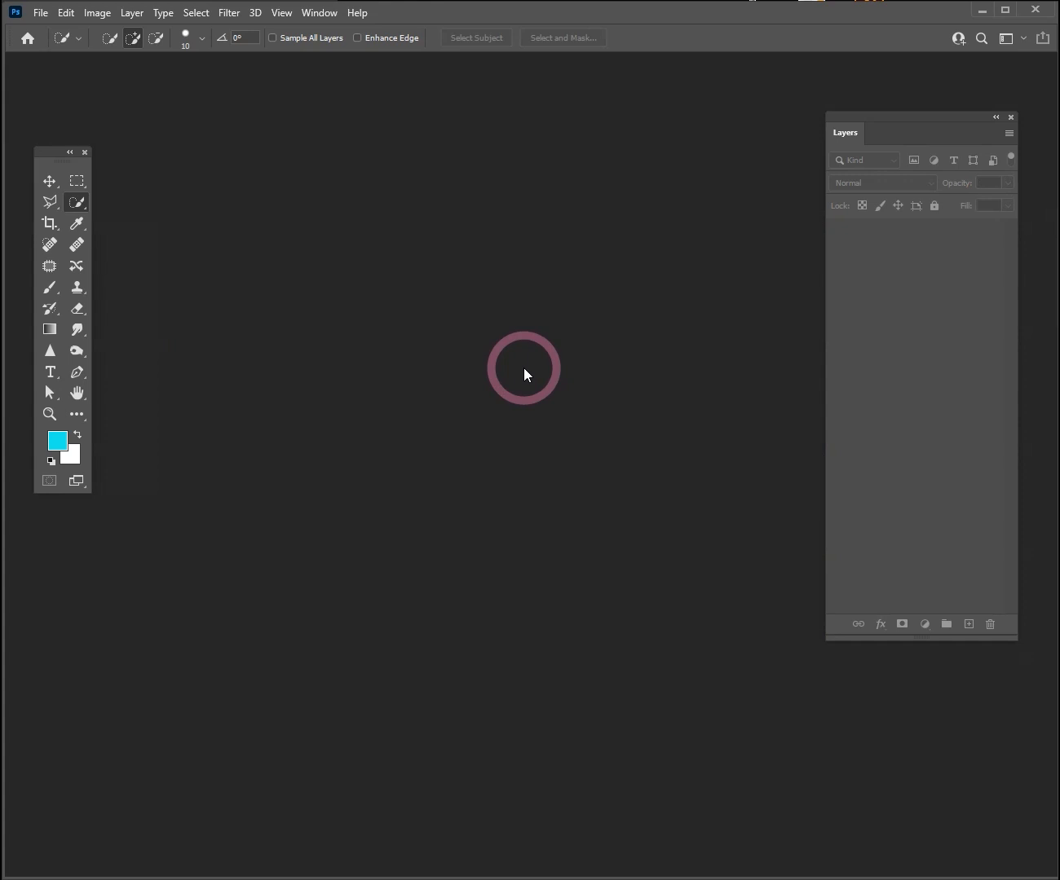
Open 입술.jpg from the 샘플사진 folder and dock its floating document window as a tab
double_click(525, 376)
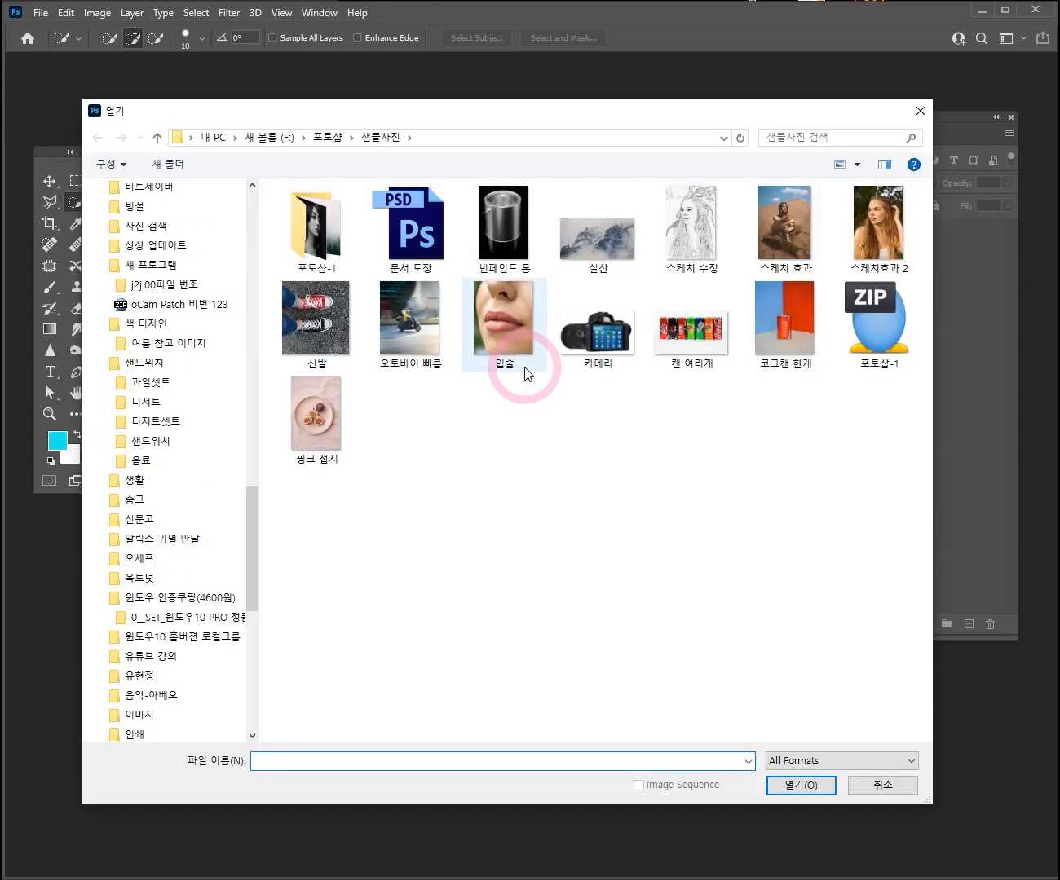
double_click(514, 334)
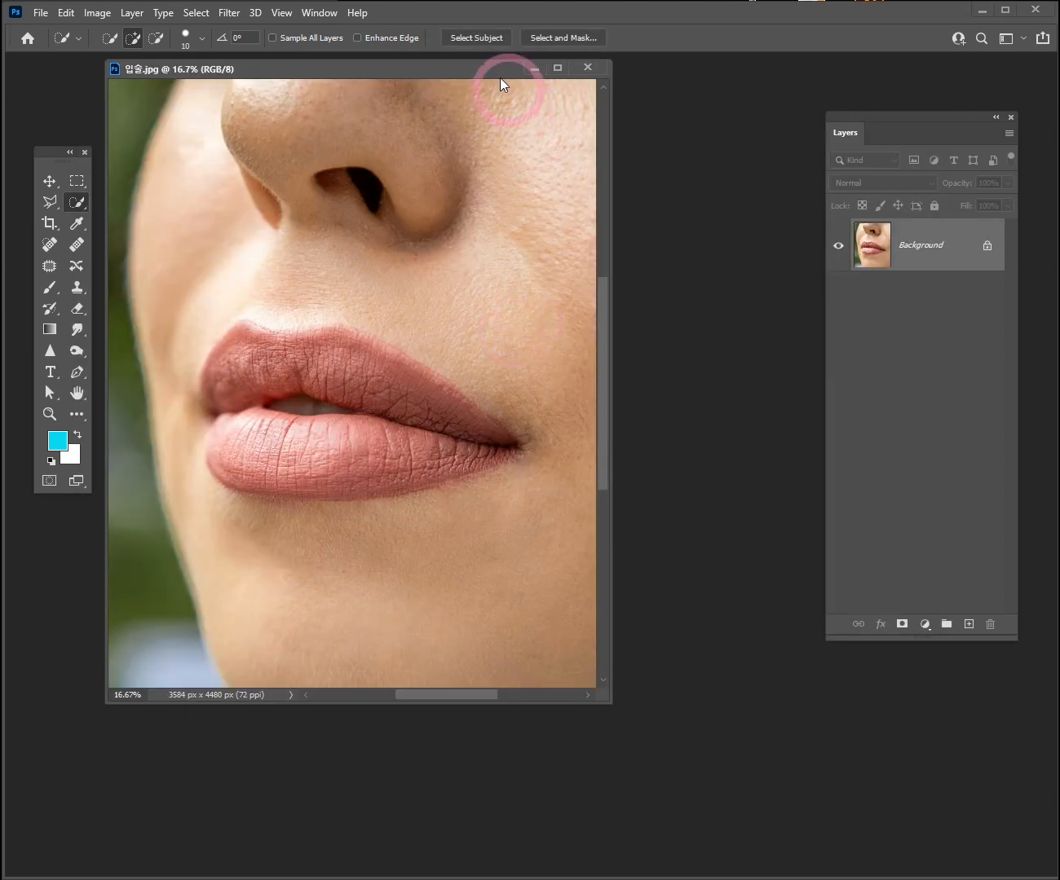
left_click_drag(501, 86, 575, 339)
left_click_drag(454, 334, 638, 64)
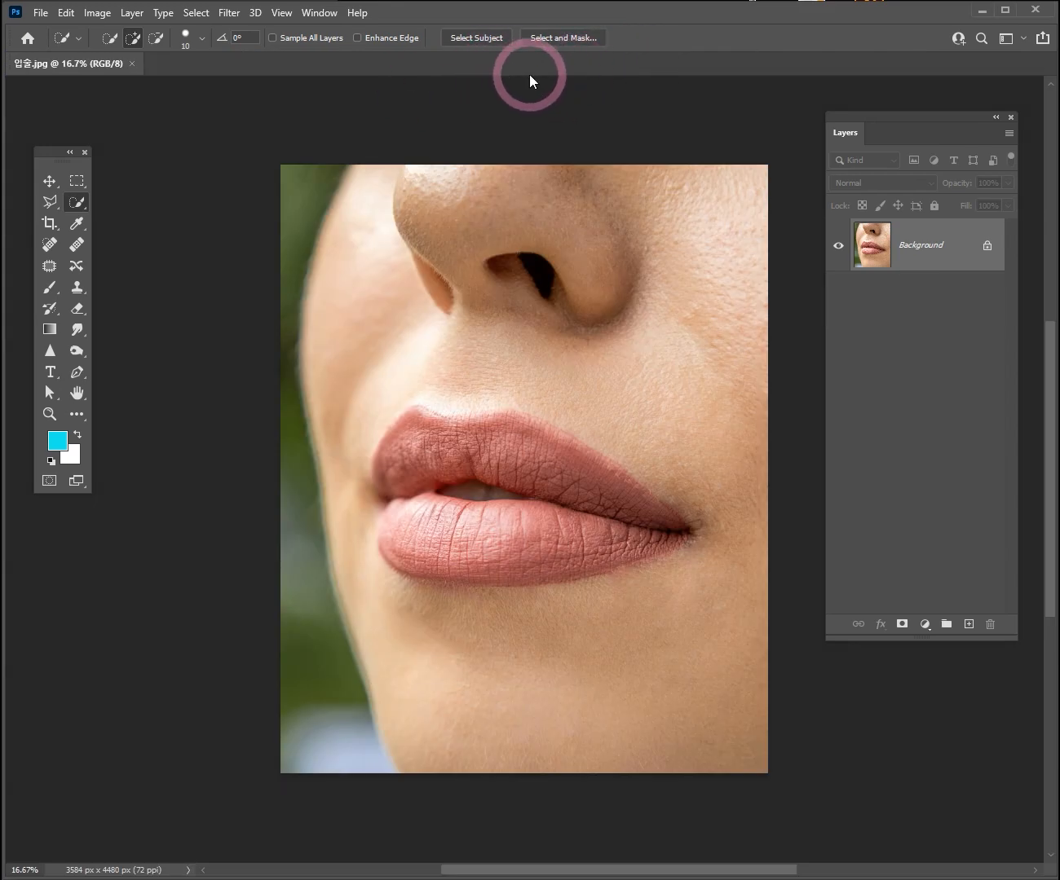
Turn on Open Documents as Tabs in the Workspace preferences and return to the Quick Selection tool
key("ctrl+space")
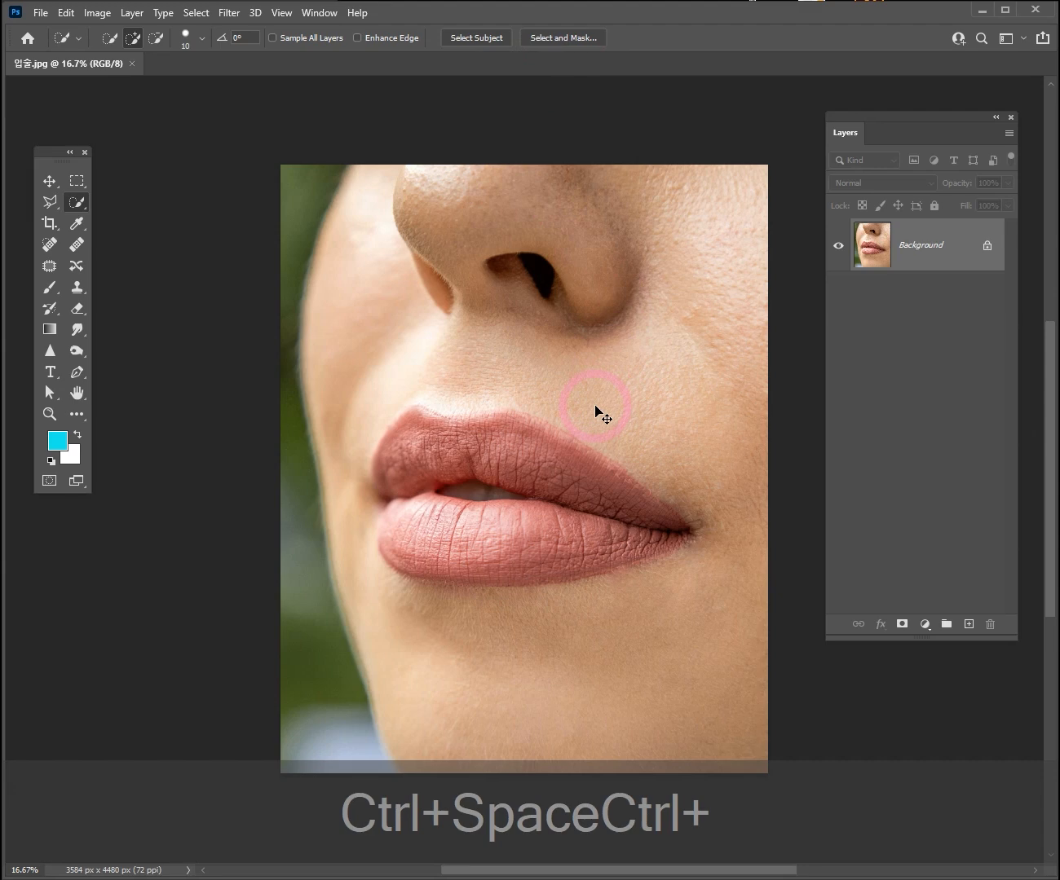
key("ctrl+k")
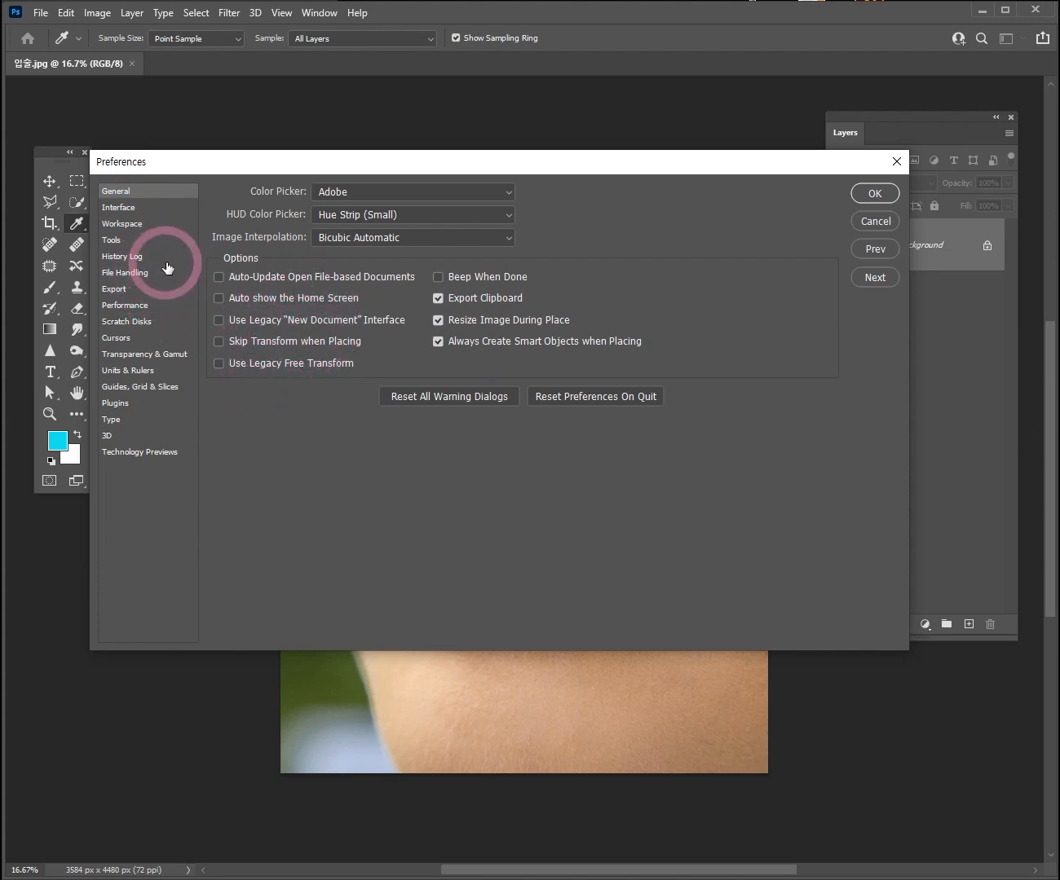
left_click(129, 228)
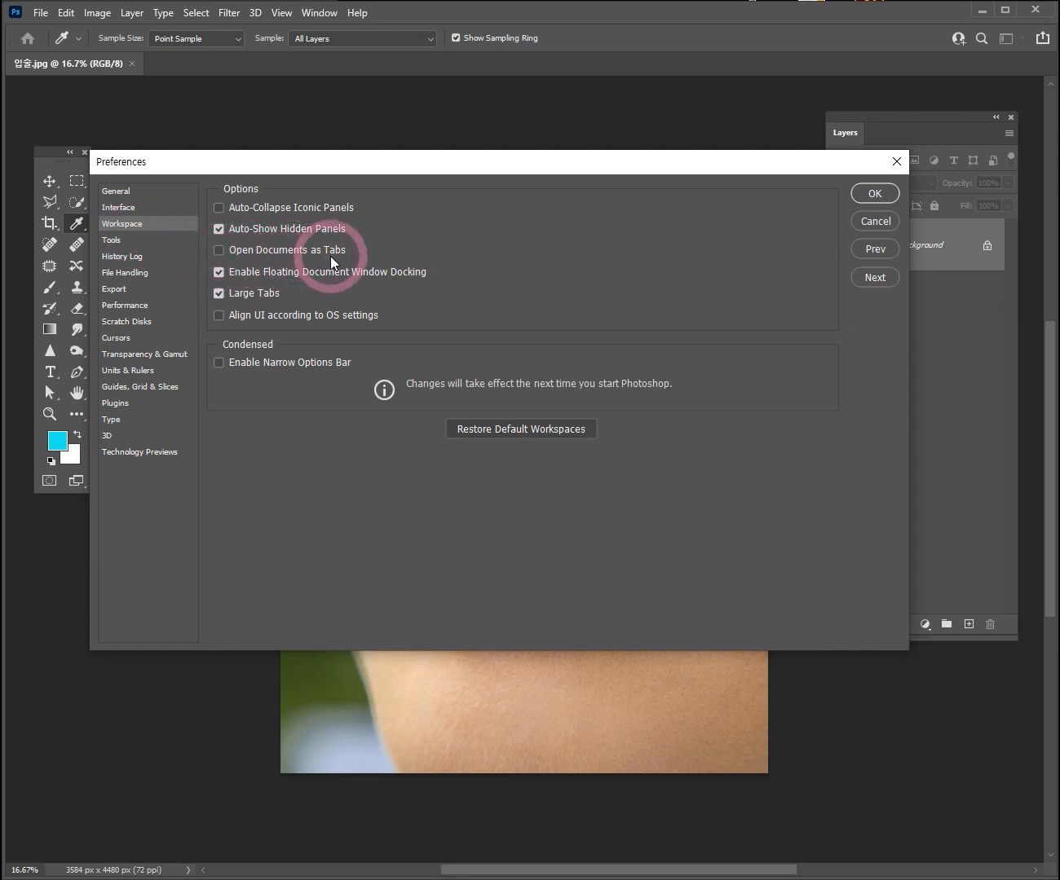
left_click(218, 251)
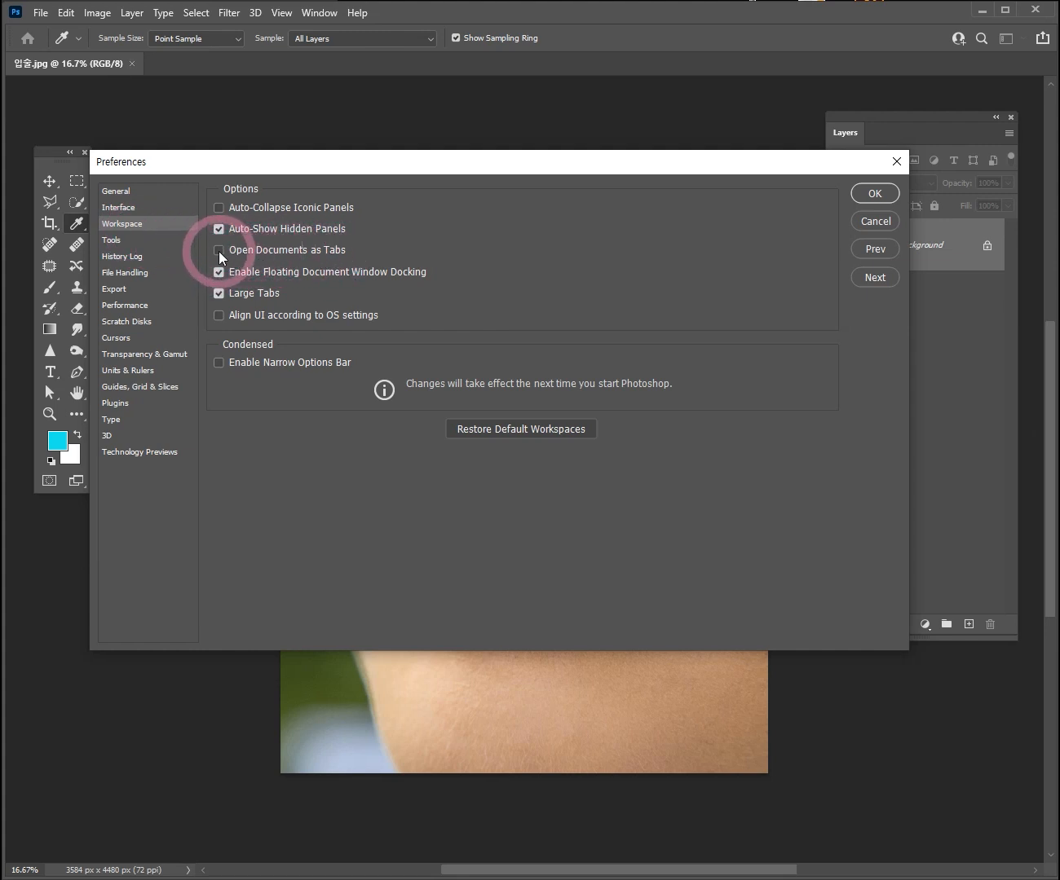
left_click(873, 195)
key("w")
Close 입술.jpg, reopen it from the 샘플사진 folder and pull its tab out into a floating window
left_click(132, 64)
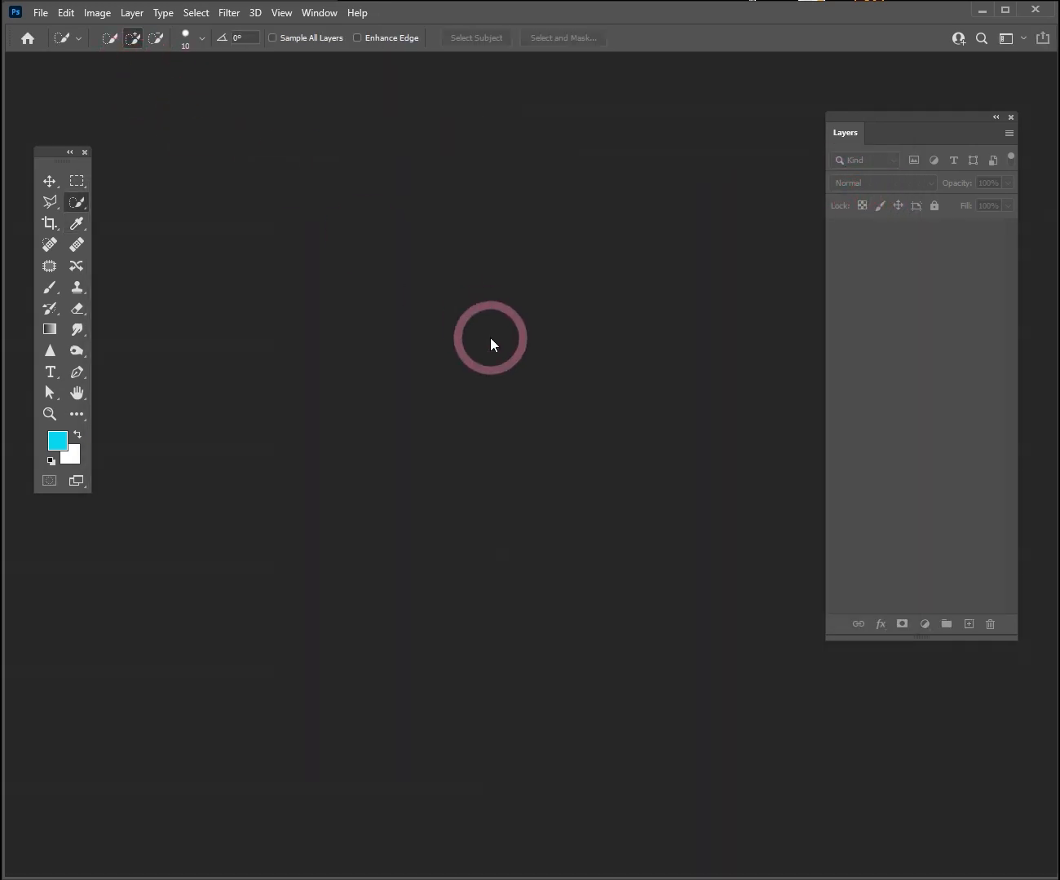
key("ctrl+o")
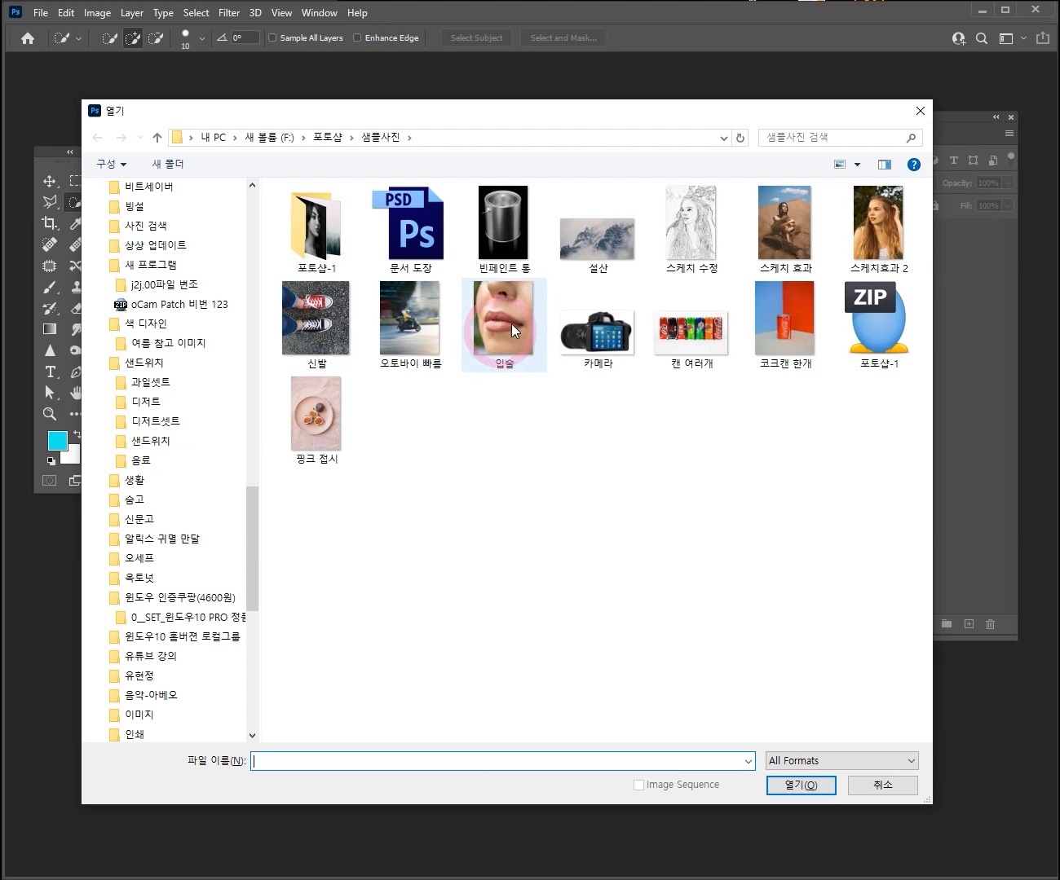
double_click(507, 319)
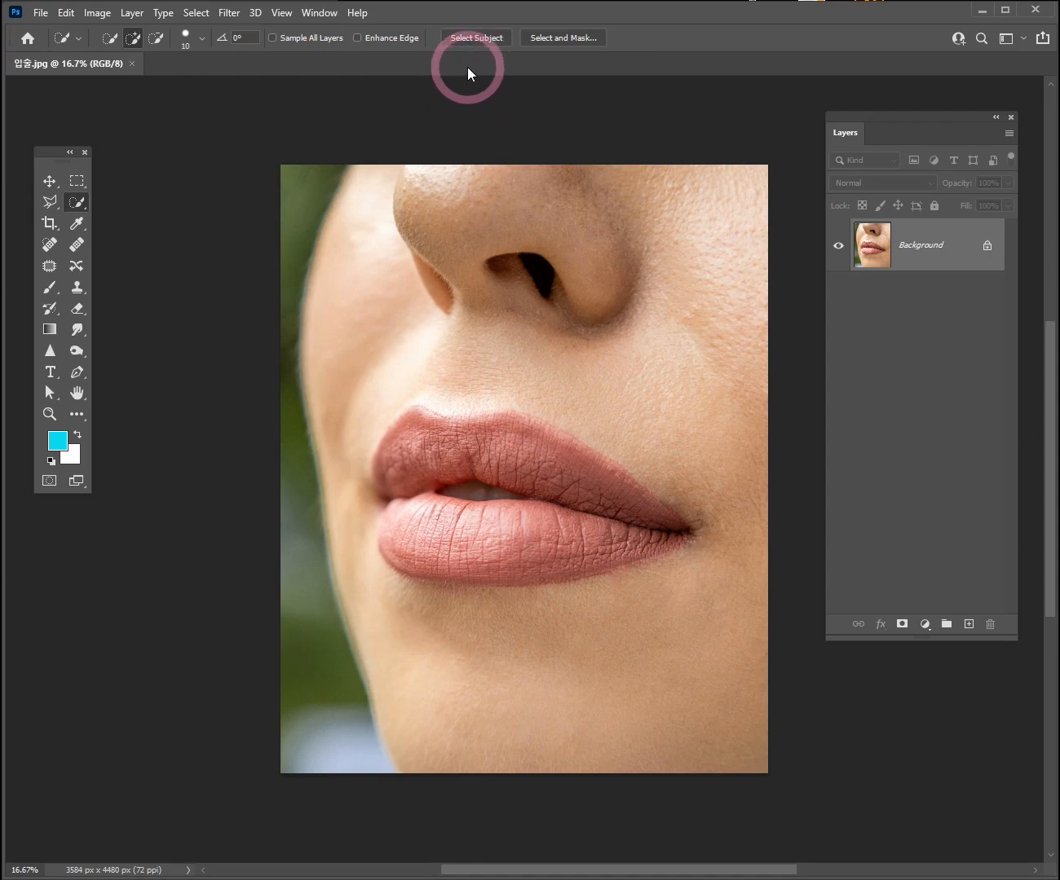
left_click_drag(467, 67, 533, 169)
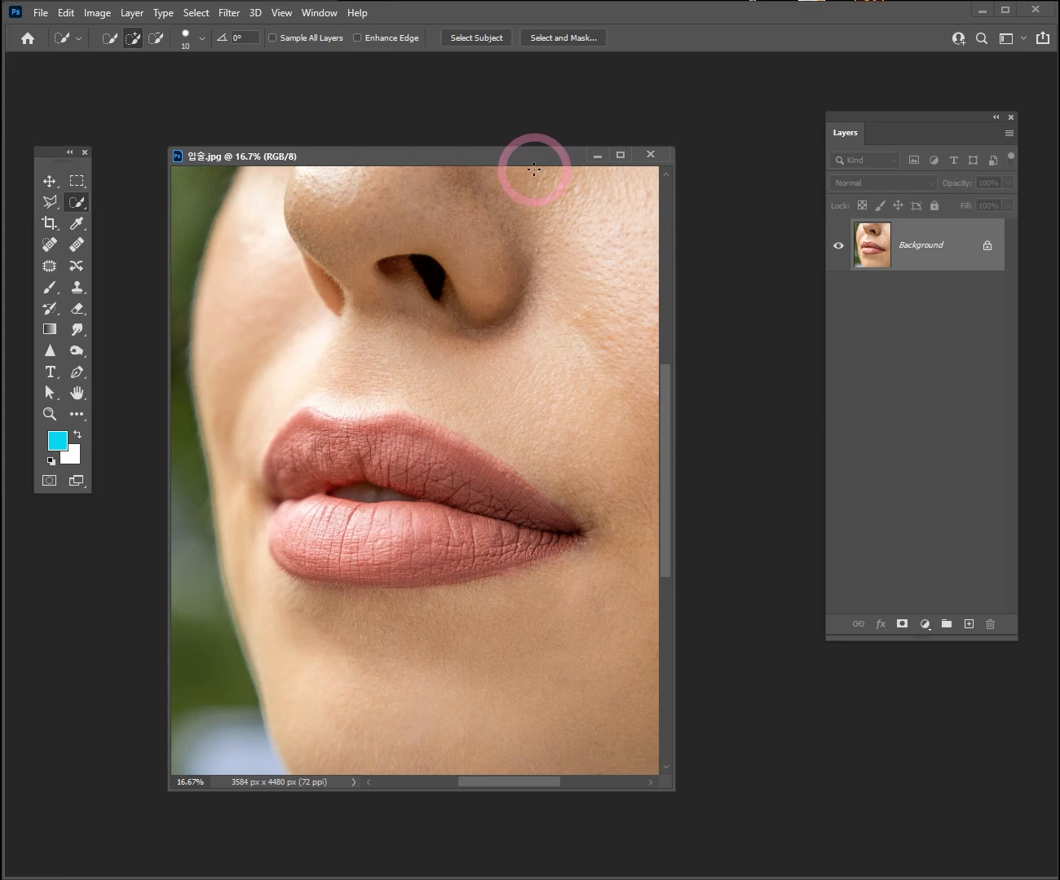
Turn off Open Documents as Tabs in the Workspace preferences and dock the floating 입술.jpg window as a tab
key("ctrl+k")
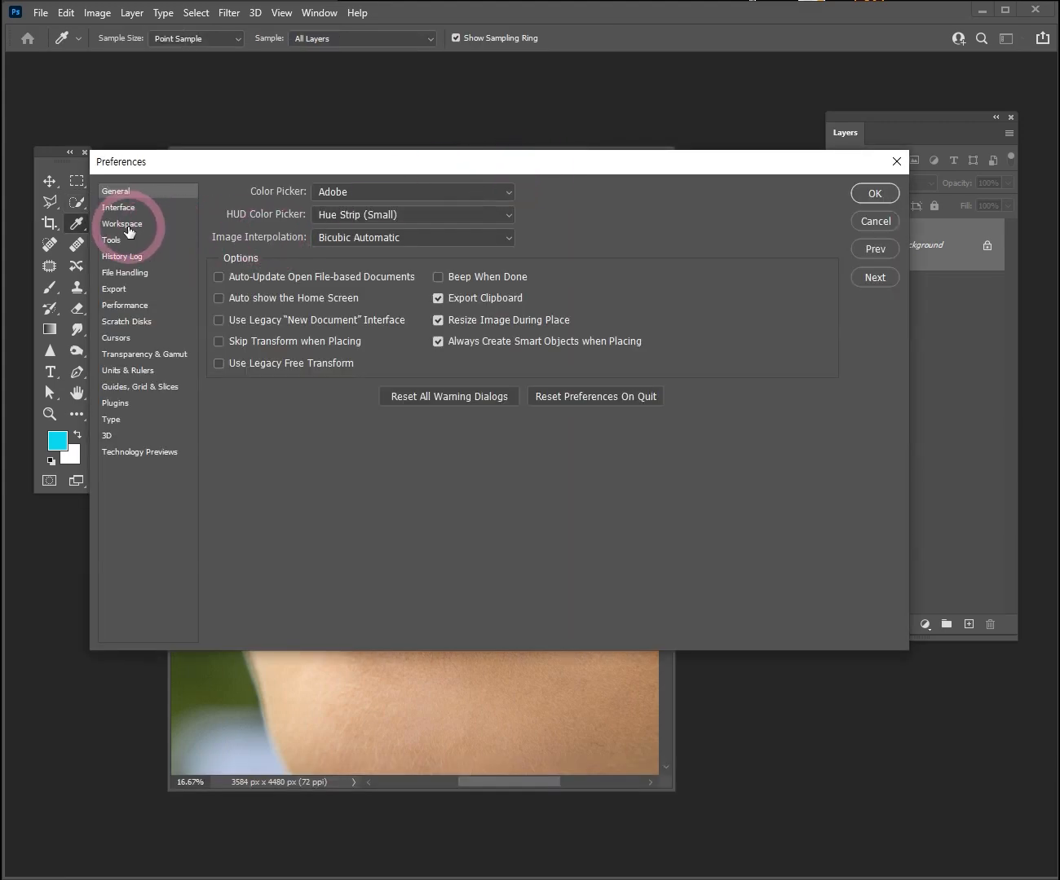
left_click(127, 228)
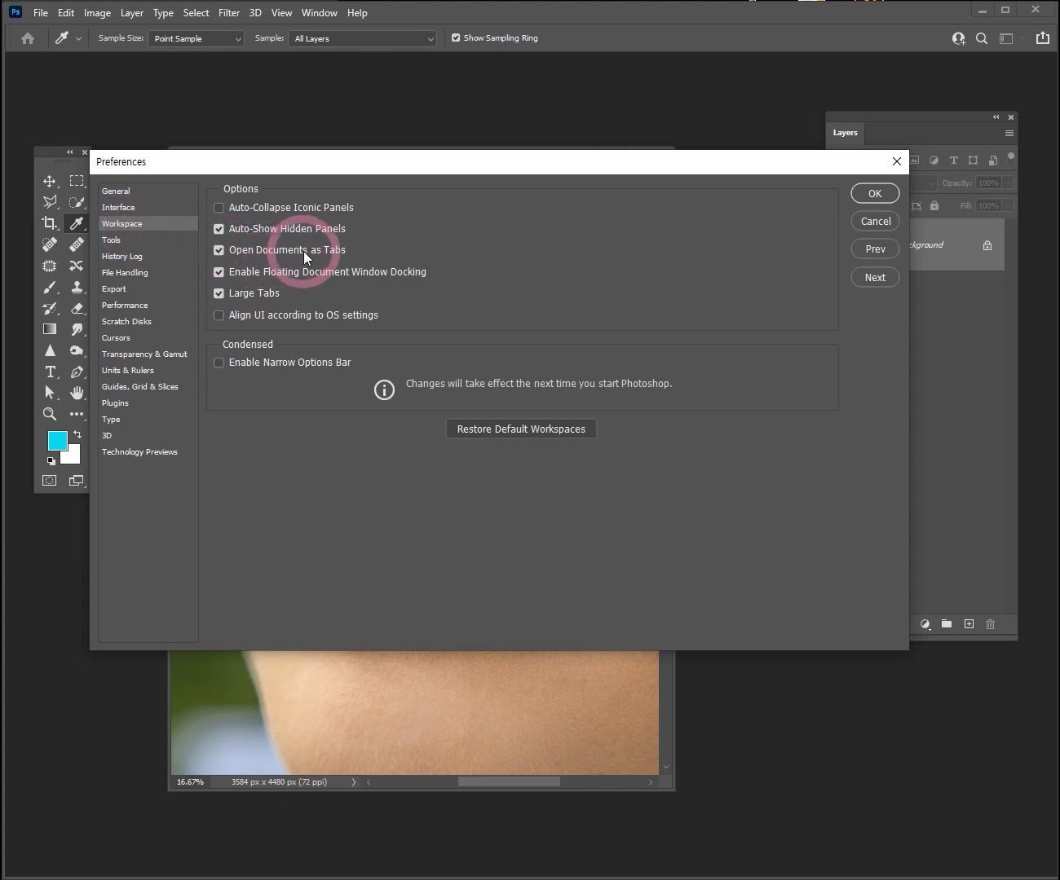
left_click(220, 250)
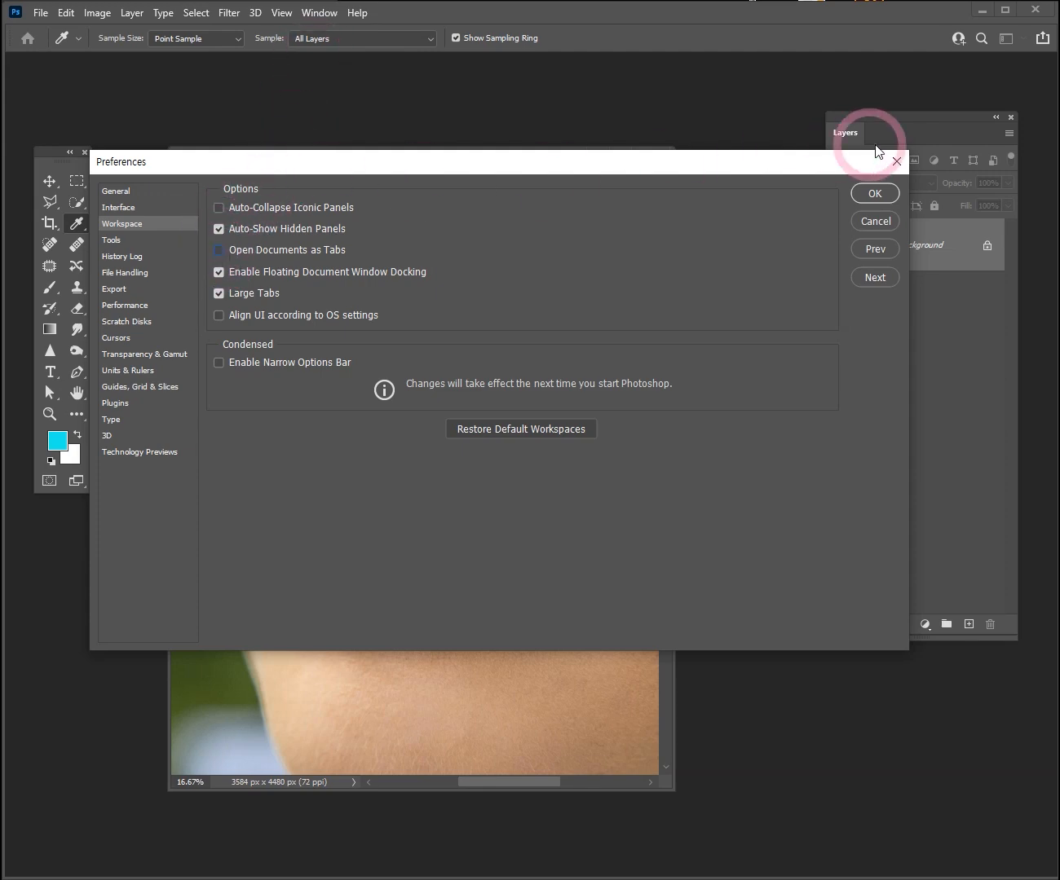
left_click(878, 197)
left_click_drag(497, 156, 522, 62)
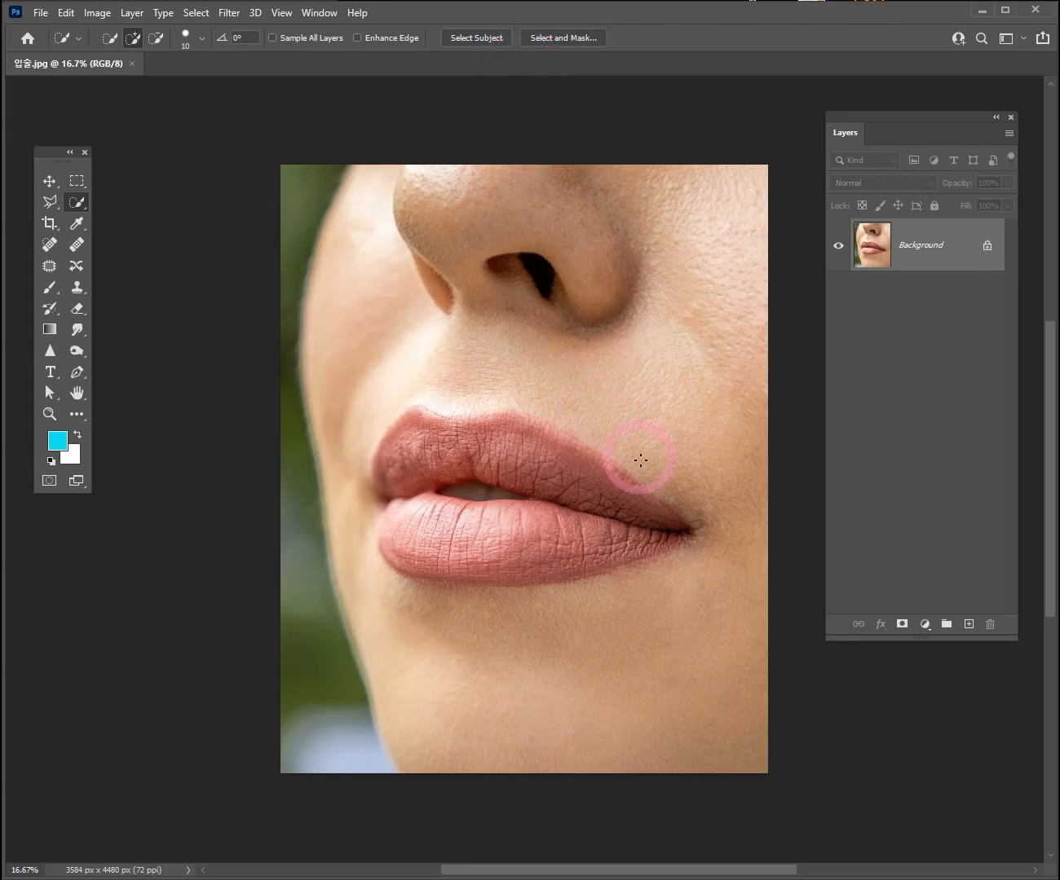
Unlock the Background layer and duplicate it, hiding the original Layer 0 underneath the copy
key("ctrl+space")
left_click(639, 499)
left_click_drag(603, 539, 578, 450)
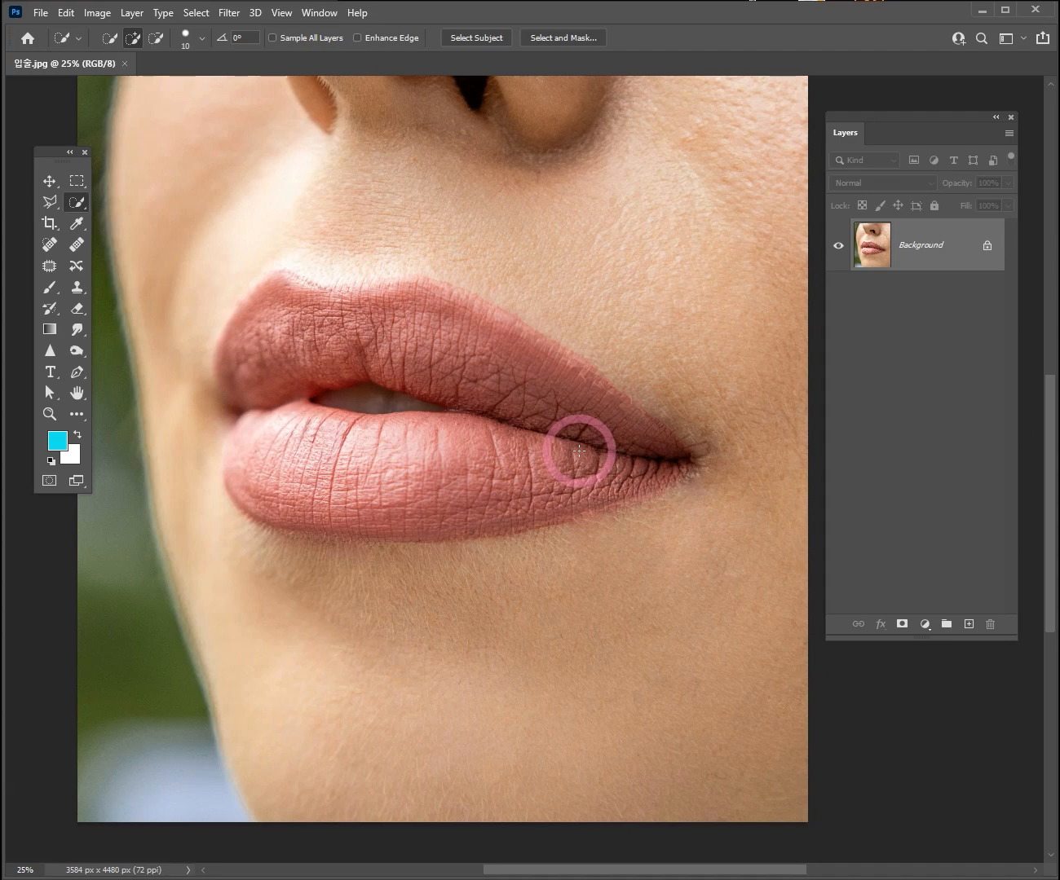
left_click(985, 248)
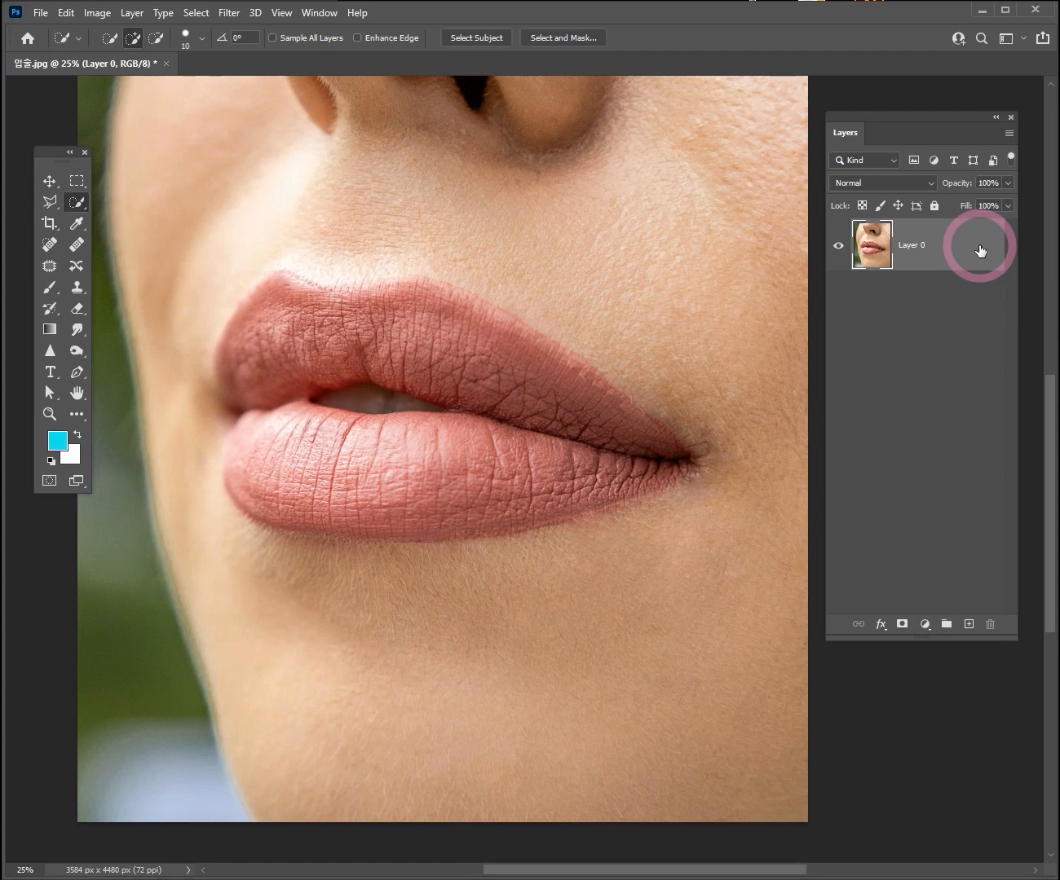
key("ctrl")
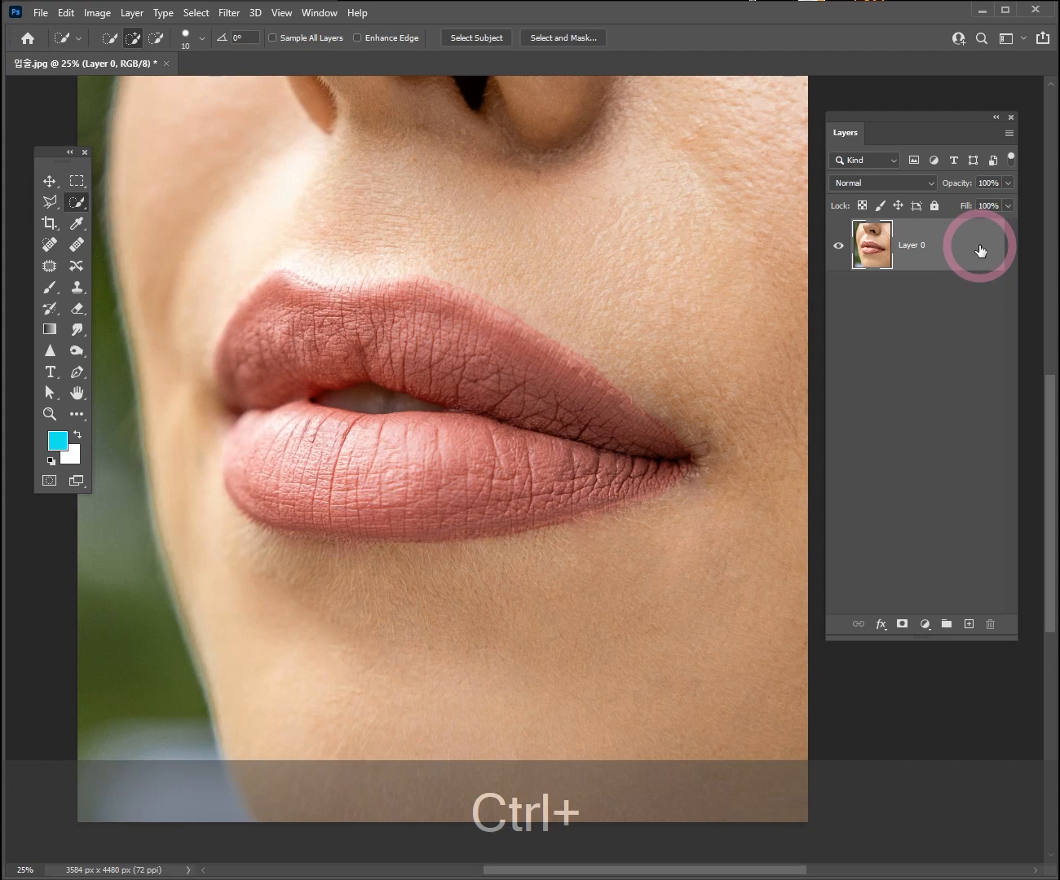
key("ctrl+j")
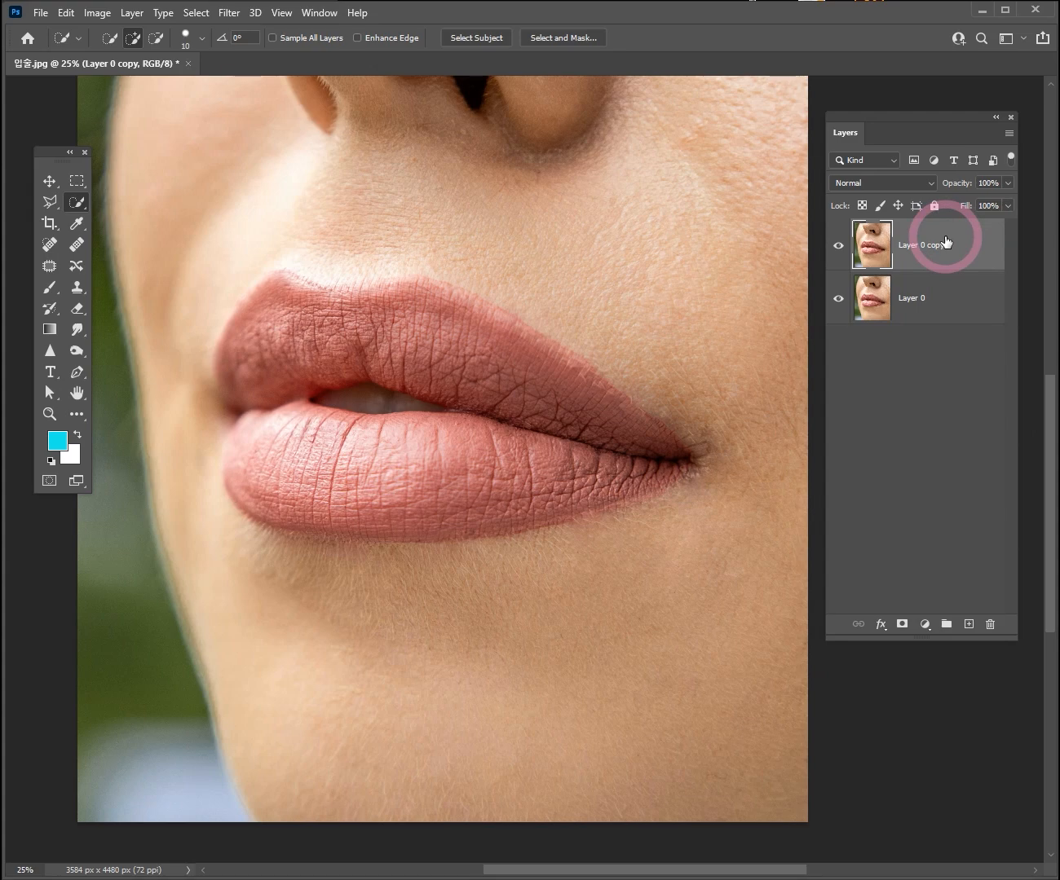
left_click(839, 298)
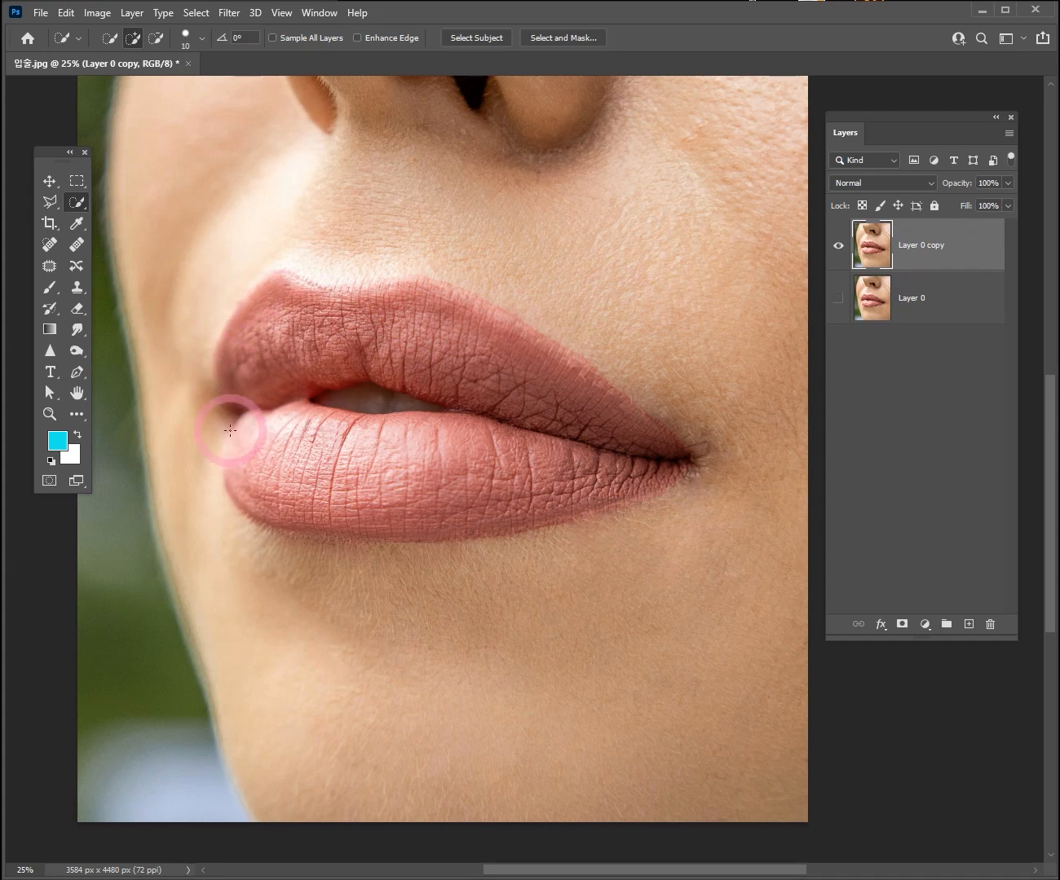
Trace a closed straight-segment path around the outer edge of both lips with the Pen tool
left_click(75, 373)
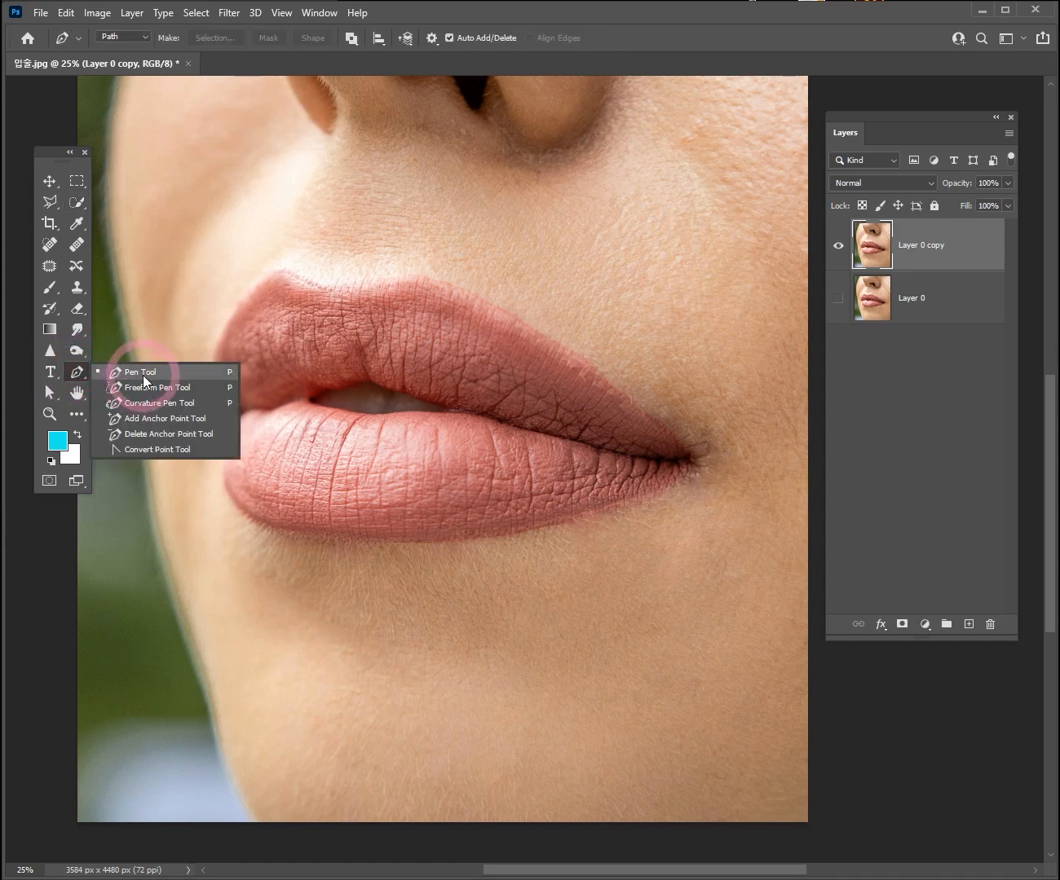
left_click(142, 372)
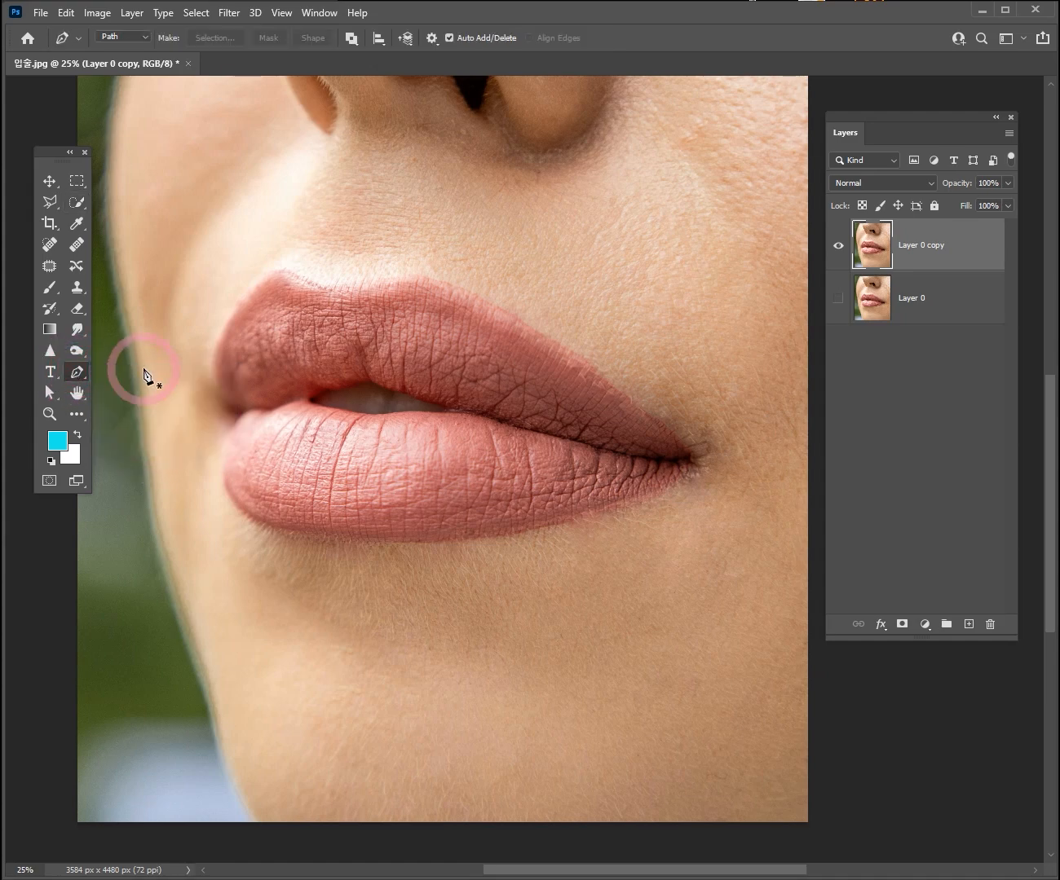
left_click(327, 283)
left_click(291, 269)
left_click(270, 269)
left_click(243, 304)
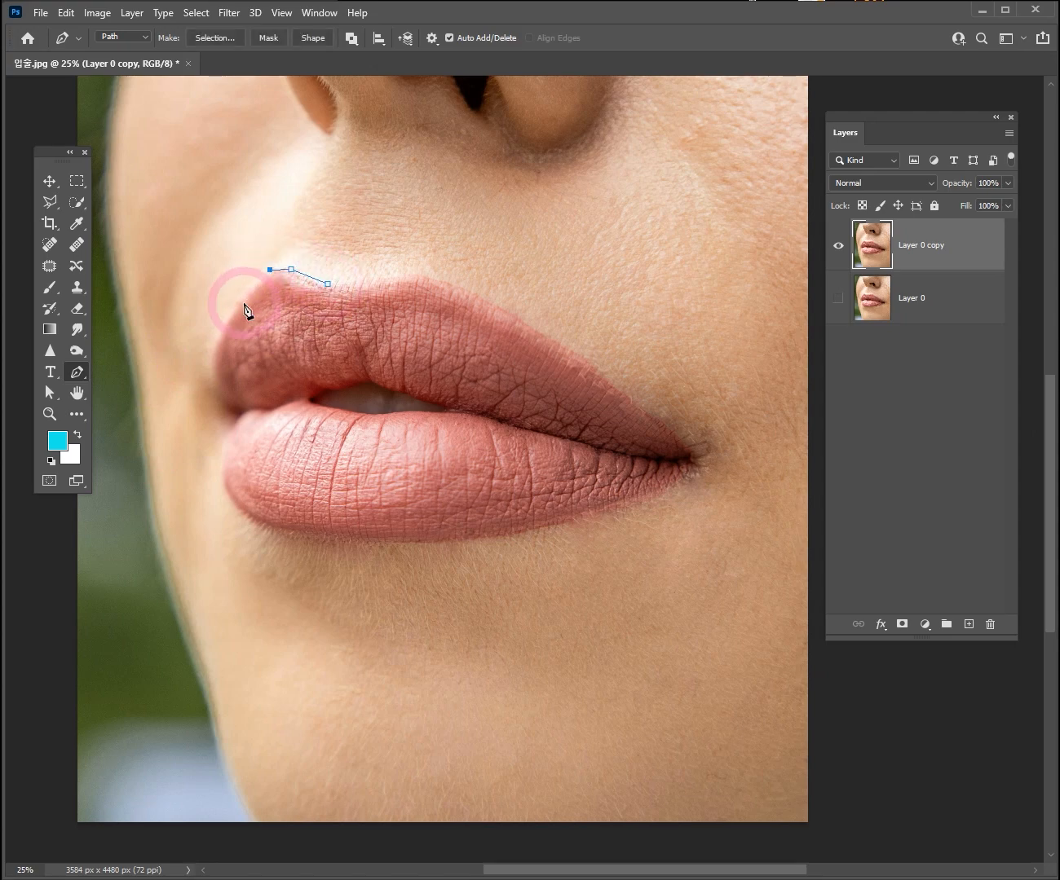
left_click(212, 349)
left_click(213, 395)
left_click(231, 416)
left_click(225, 458)
left_click(226, 503)
left_click(267, 533)
left_click(341, 538)
left_click(445, 543)
left_click(511, 535)
left_click(605, 511)
left_click(659, 496)
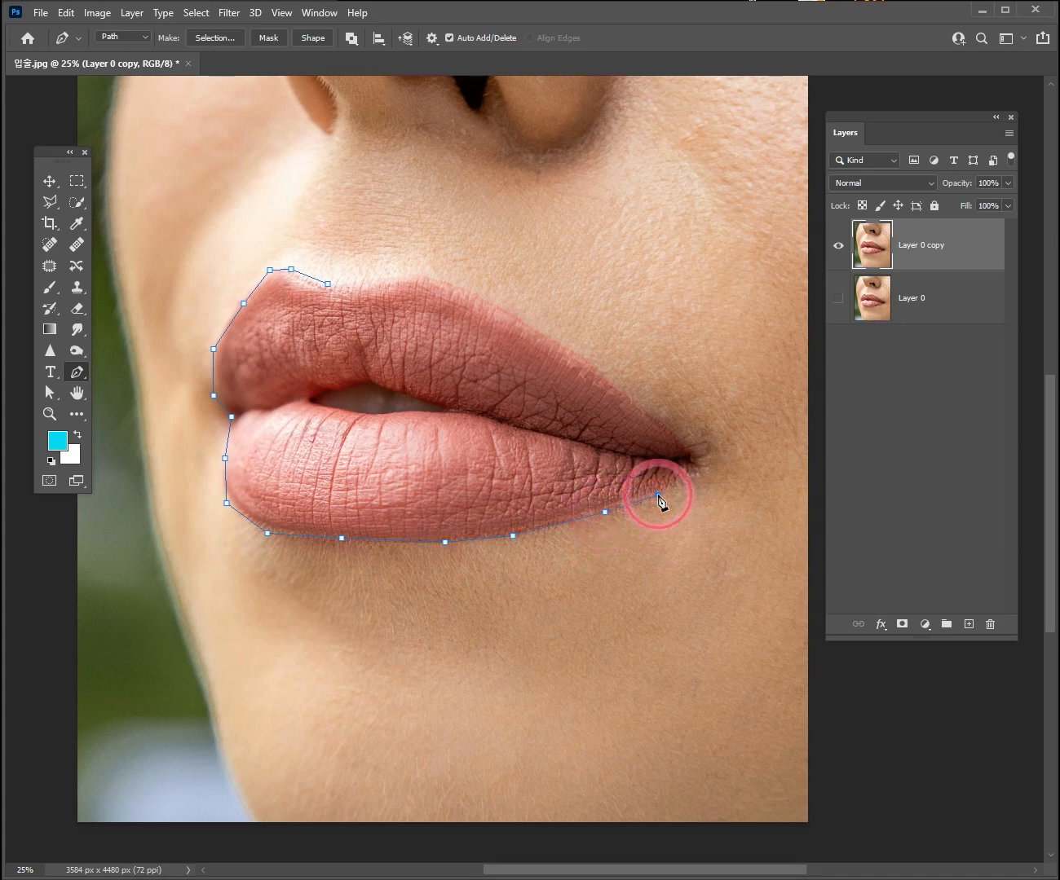
left_click(698, 480)
left_click(695, 460)
left_click(670, 421)
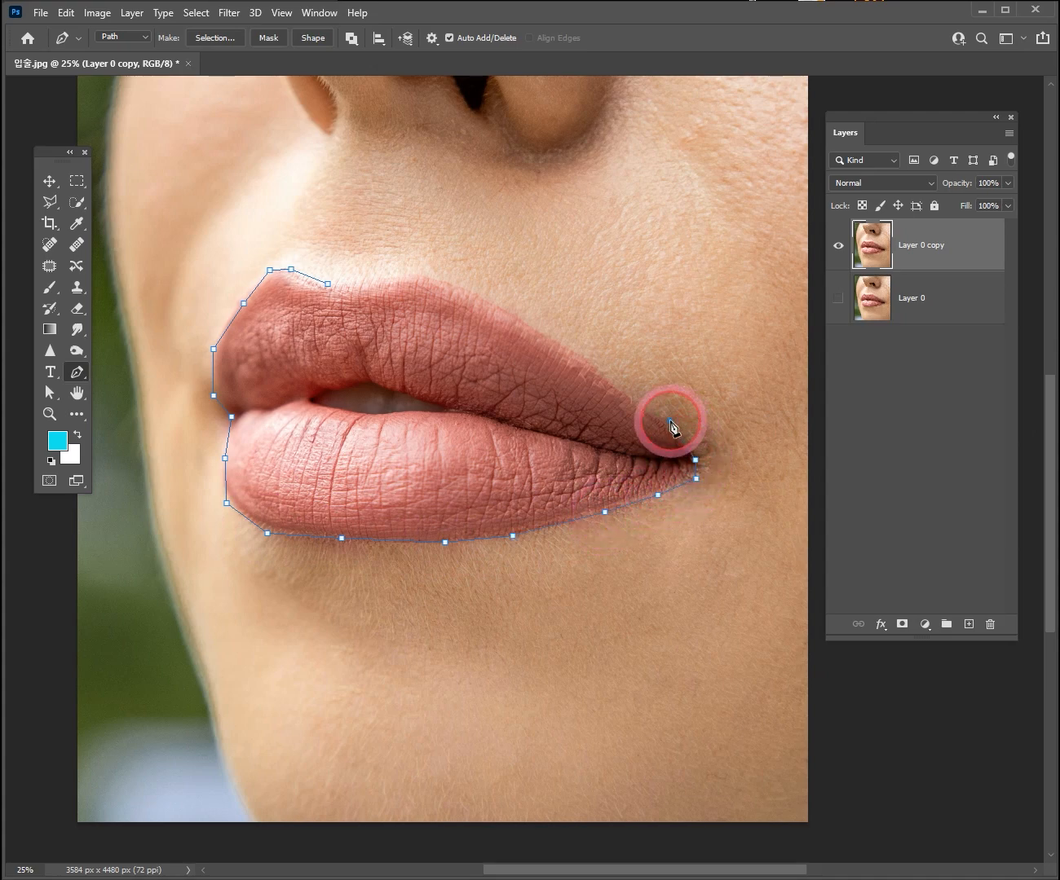
left_click(576, 350)
left_click(496, 304)
left_click(449, 279)
left_click(415, 274)
left_click(376, 284)
left_click(352, 287)
left_click(328, 284)
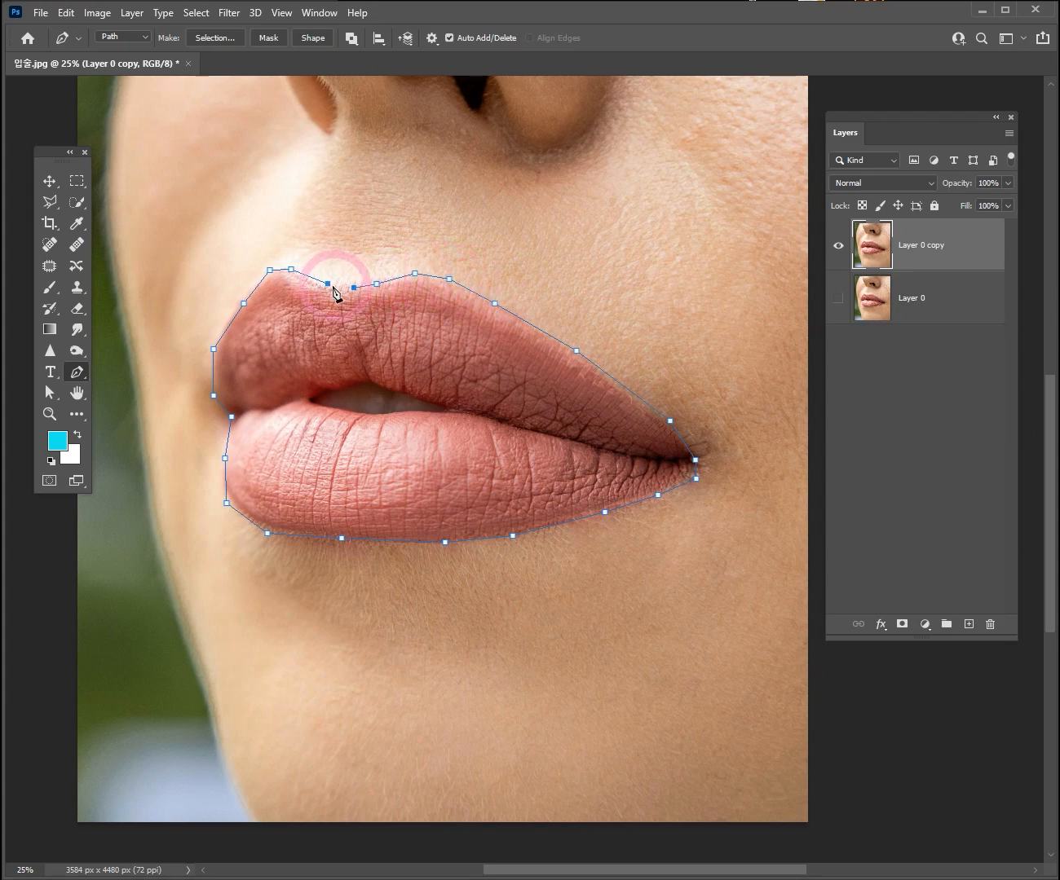
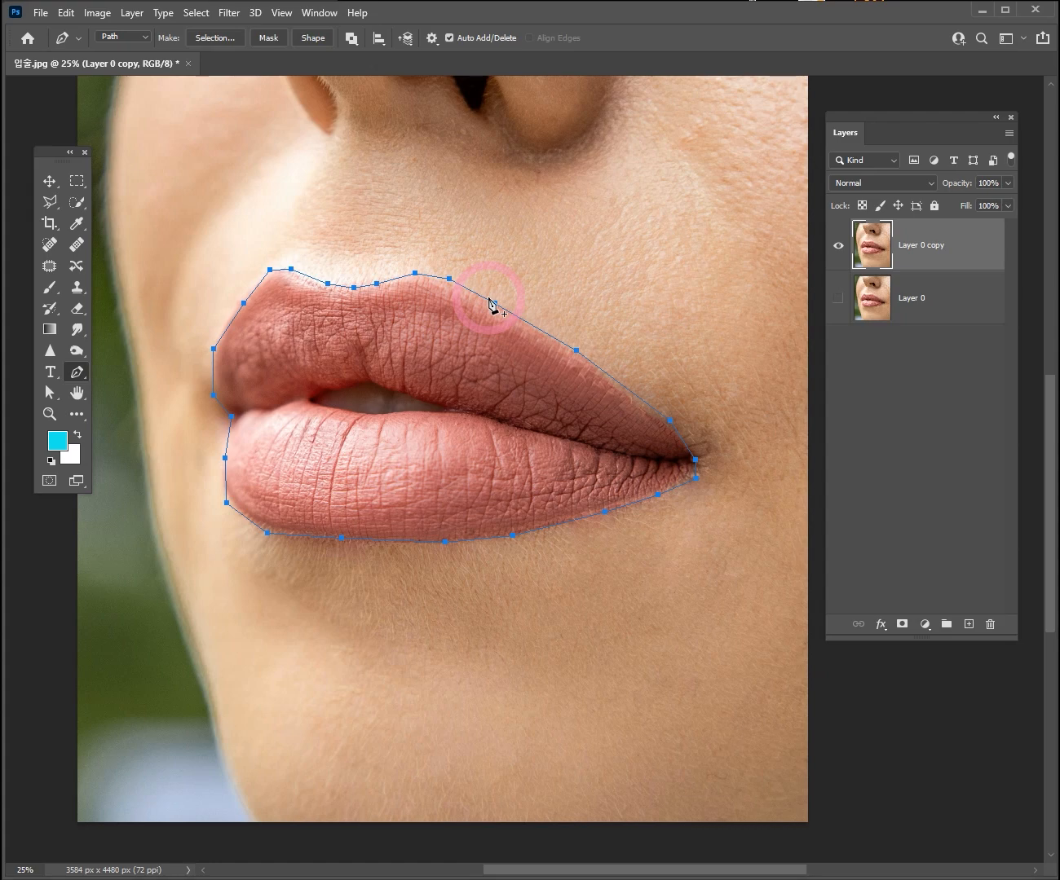
Make a new anti-aliased selection from the lip path with a feather radius of 12 pixels
left_click(493, 302)
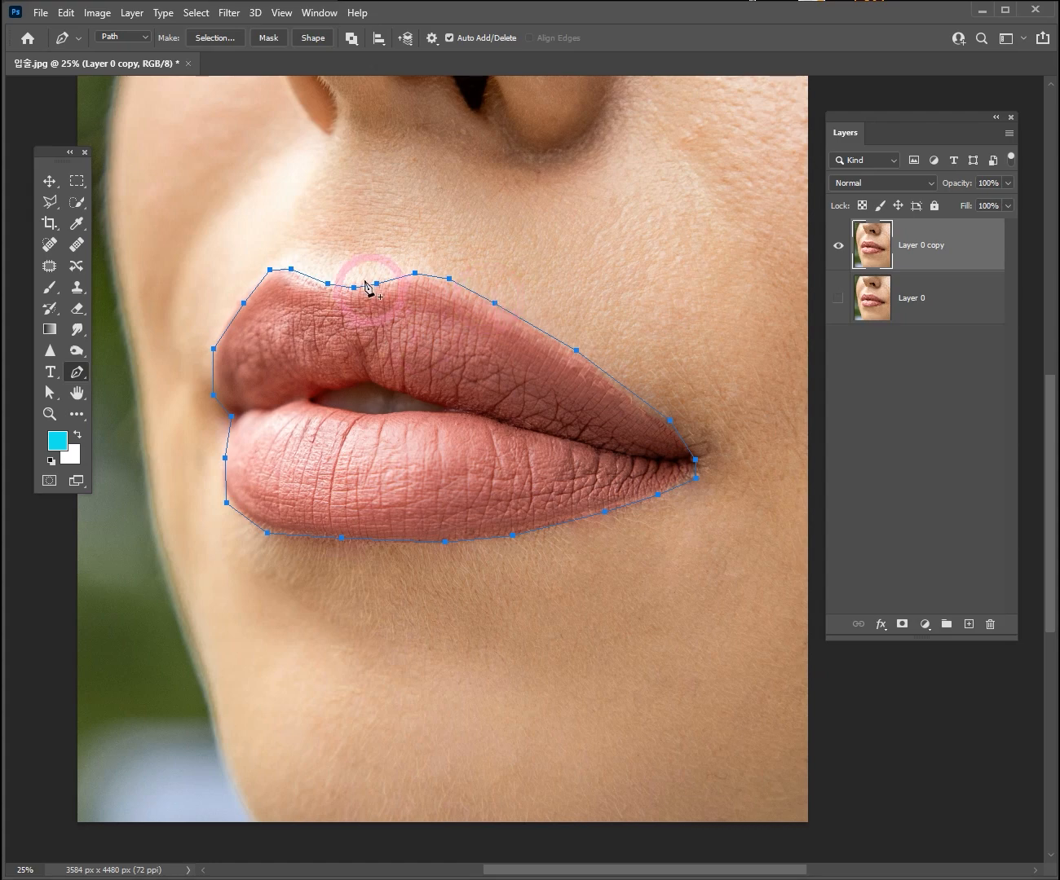
left_click(216, 37)
left_click_drag(287, 251, 503, 364)
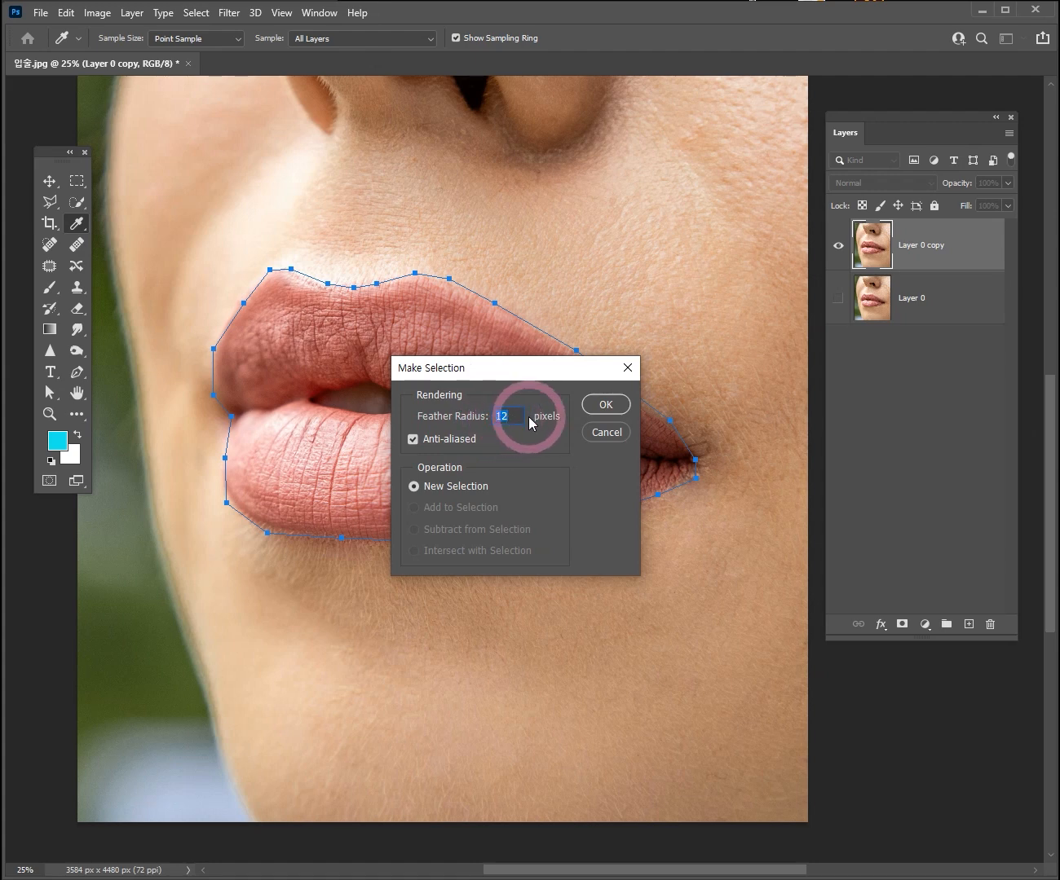
left_click(608, 405)
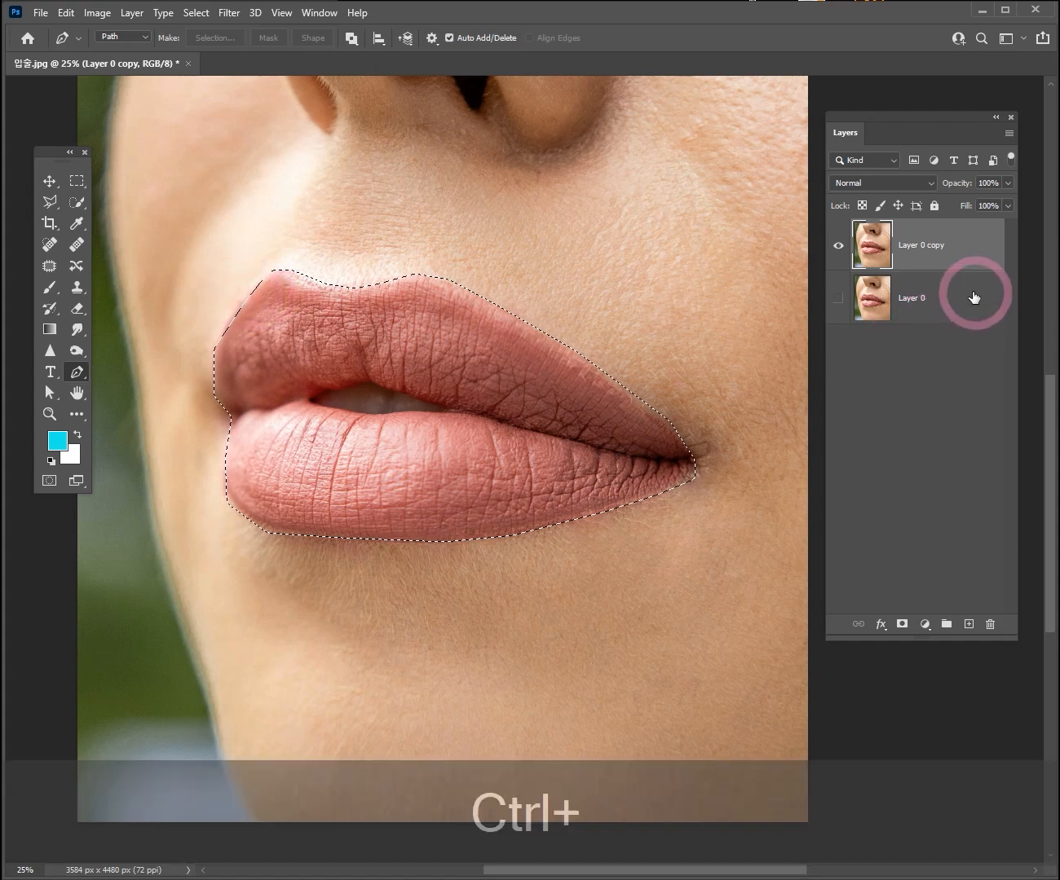
Copy the selected lips to a new layer and hide Layer 0 copy to isolate them
key("ctrl+j")
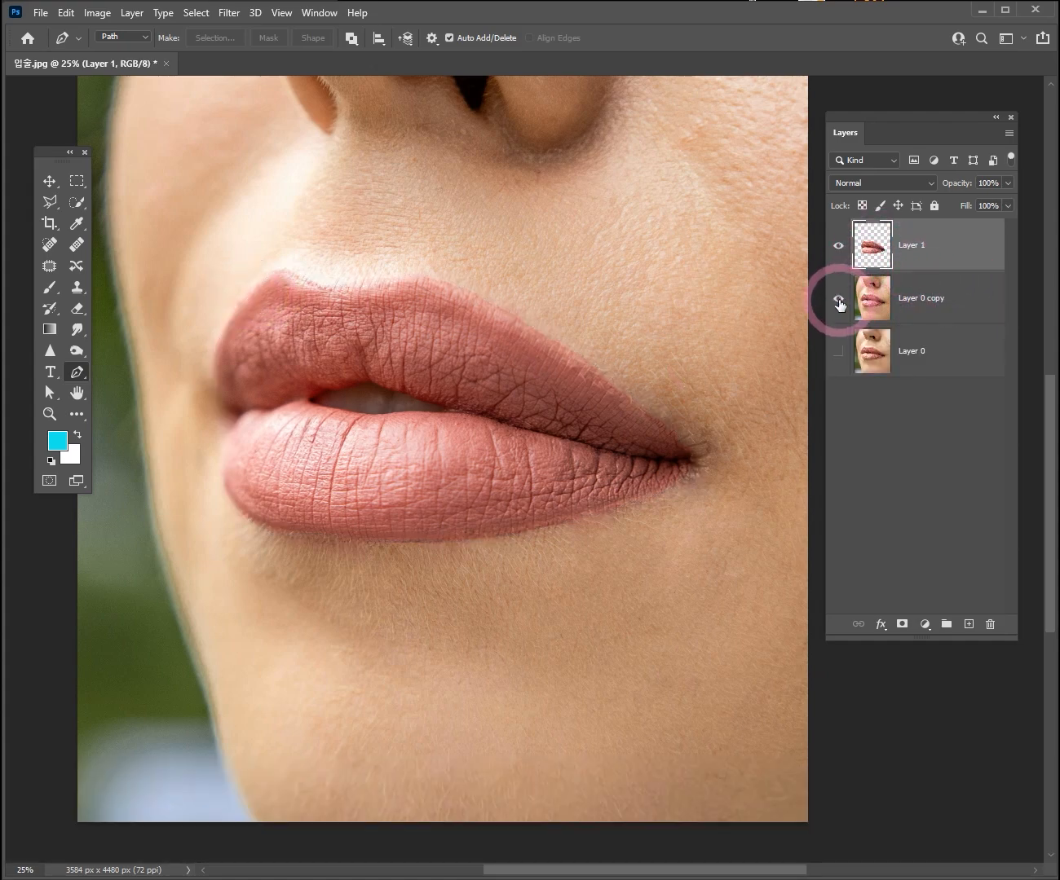
left_click(878, 251)
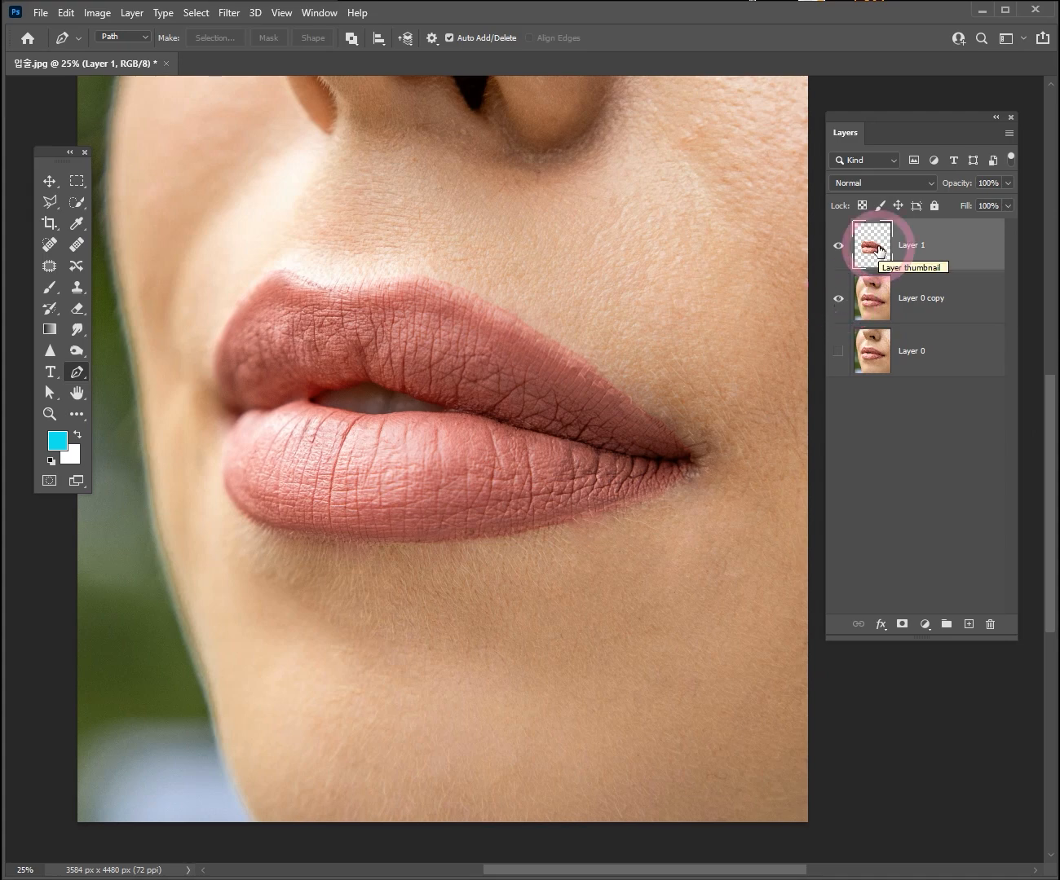
left_click(839, 300)
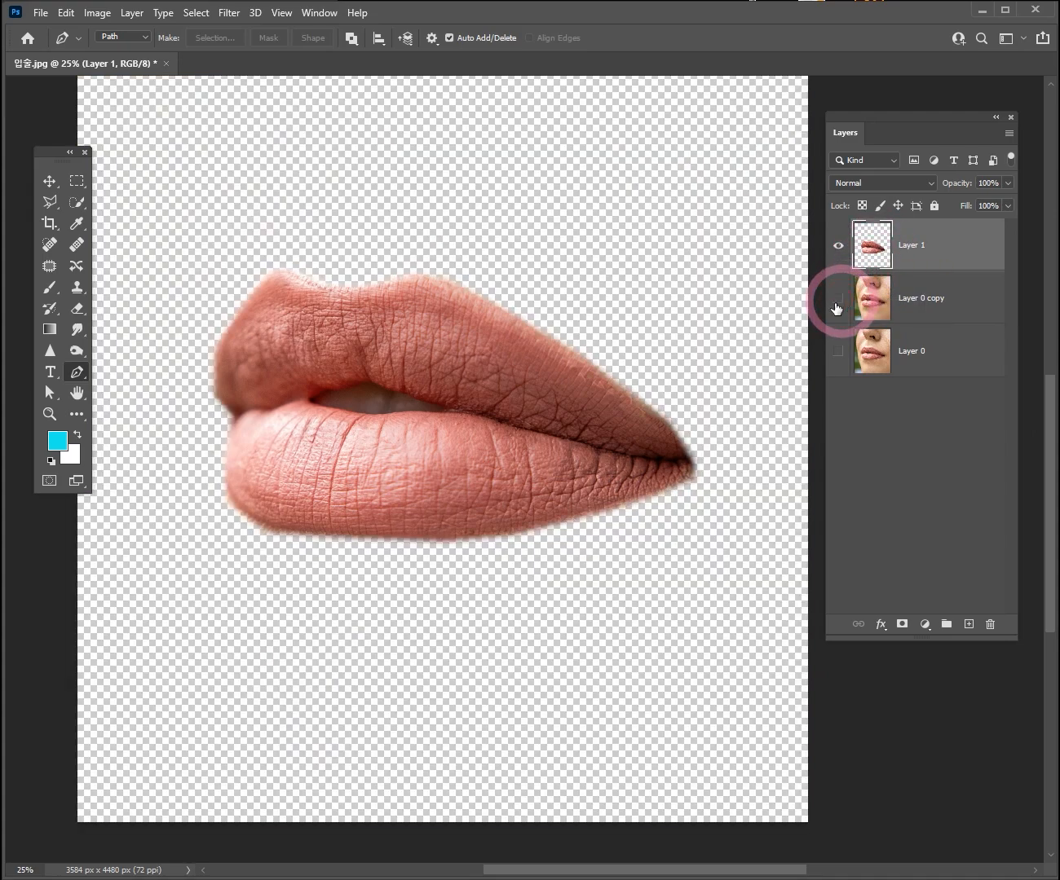
Examine the feathered edges of the isolated lips up close, from the mouth corner to the opposite side
key("ctrl+space")
left_click(560, 363, "ctrl")
key("ctrl+space")
left_click(558, 365, "ctrl")
left_click(551, 376, "ctrl")
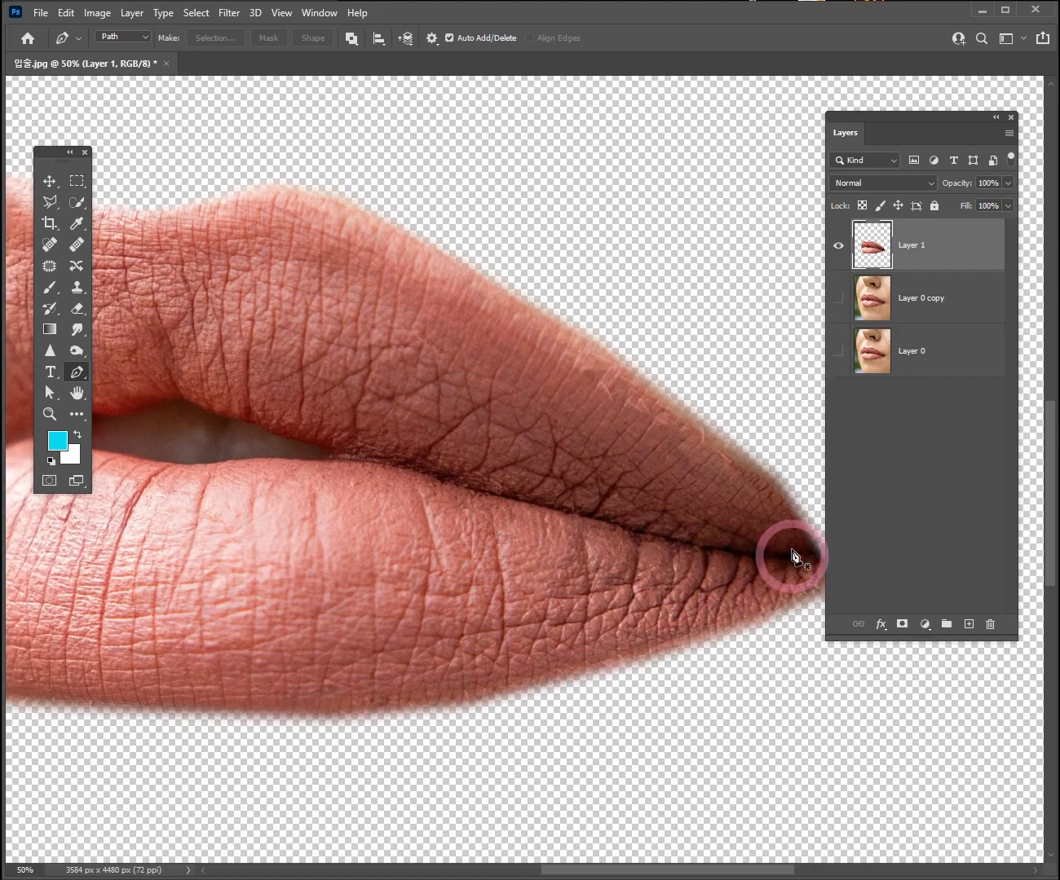
key("space")
left_click_drag(377, 274, 426, 282)
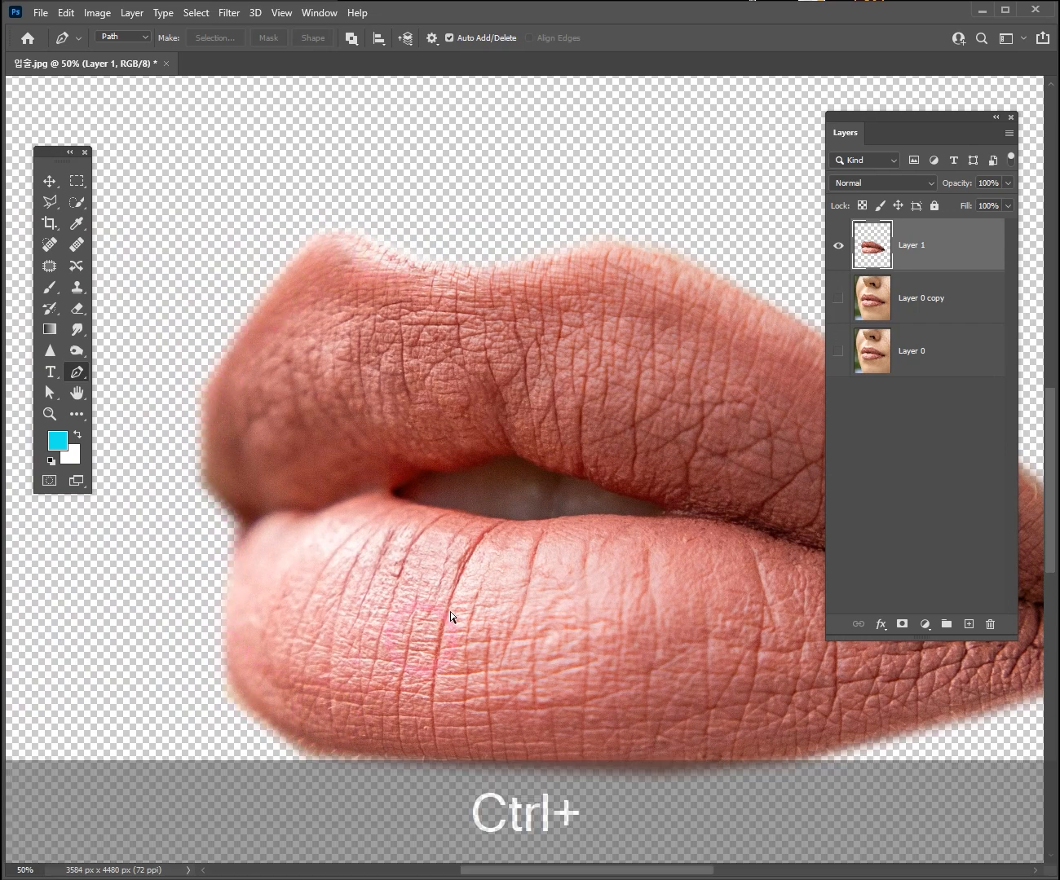
left_click(584, 453, "ctrl+alt")
left_click(589, 459, "ctrl+alt")
left_click_drag(578, 416, 512, 393)
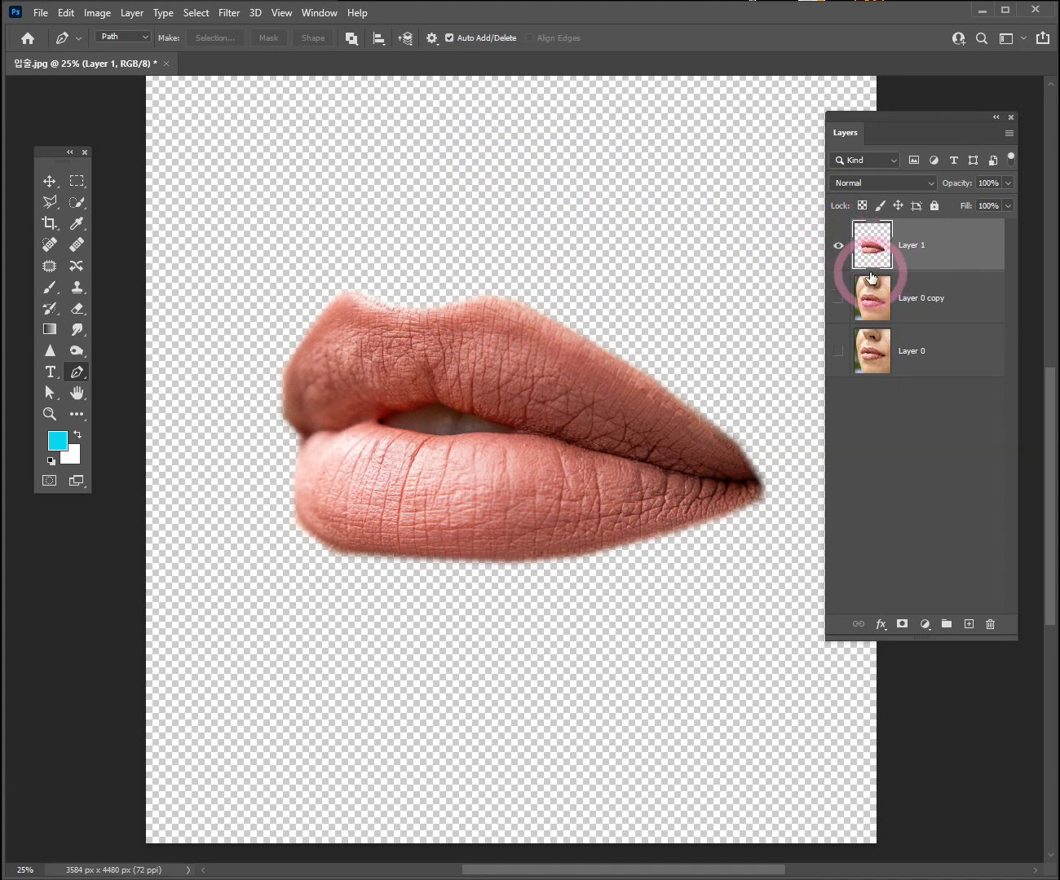
Delete the cut-out lips layer and show Layer 0 copy again
left_click_drag(931, 248, 990, 623)
left_click(838, 248)
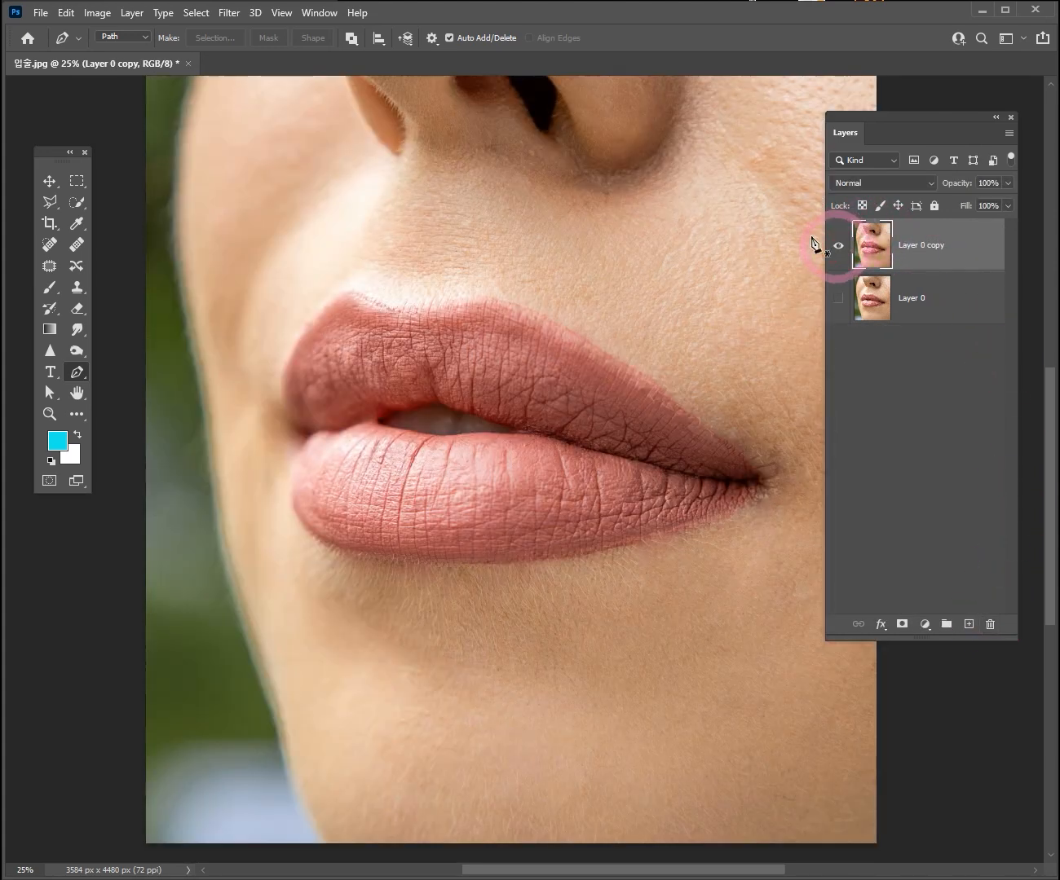
Draw a closed path with smooth curved segments around the outline of both lips with the Pen tool
left_click_drag(441, 357, 397, 358)
left_click(359, 307)
left_click_drag(339, 299, 248, 352)
left_click_drag(239, 425, 252, 438)
left_click(253, 465)
left_click_drag(290, 546, 336, 557)
left_click_drag(527, 554, 612, 541)
left_click_drag(672, 510, 682, 508)
left_click(715, 489)
left_click_drag(688, 441, 659, 412)
left_click_drag(477, 308, 384, 310)
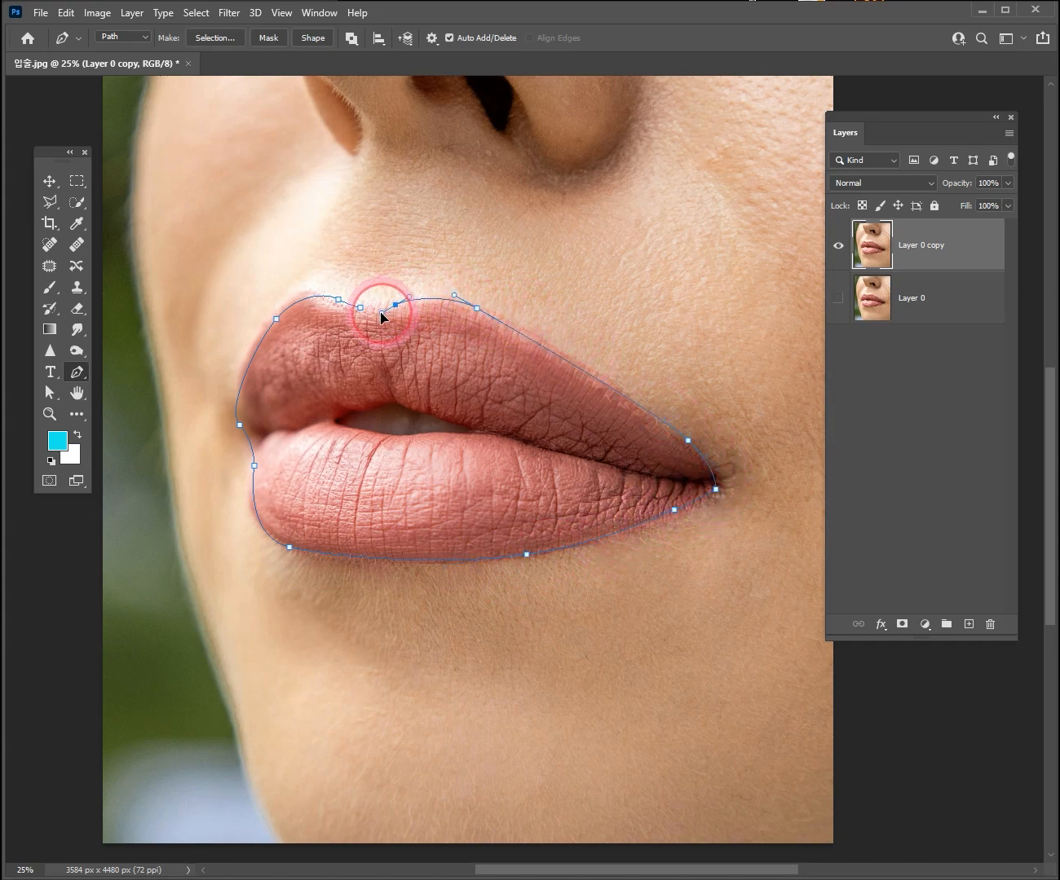
left_click(359, 308)
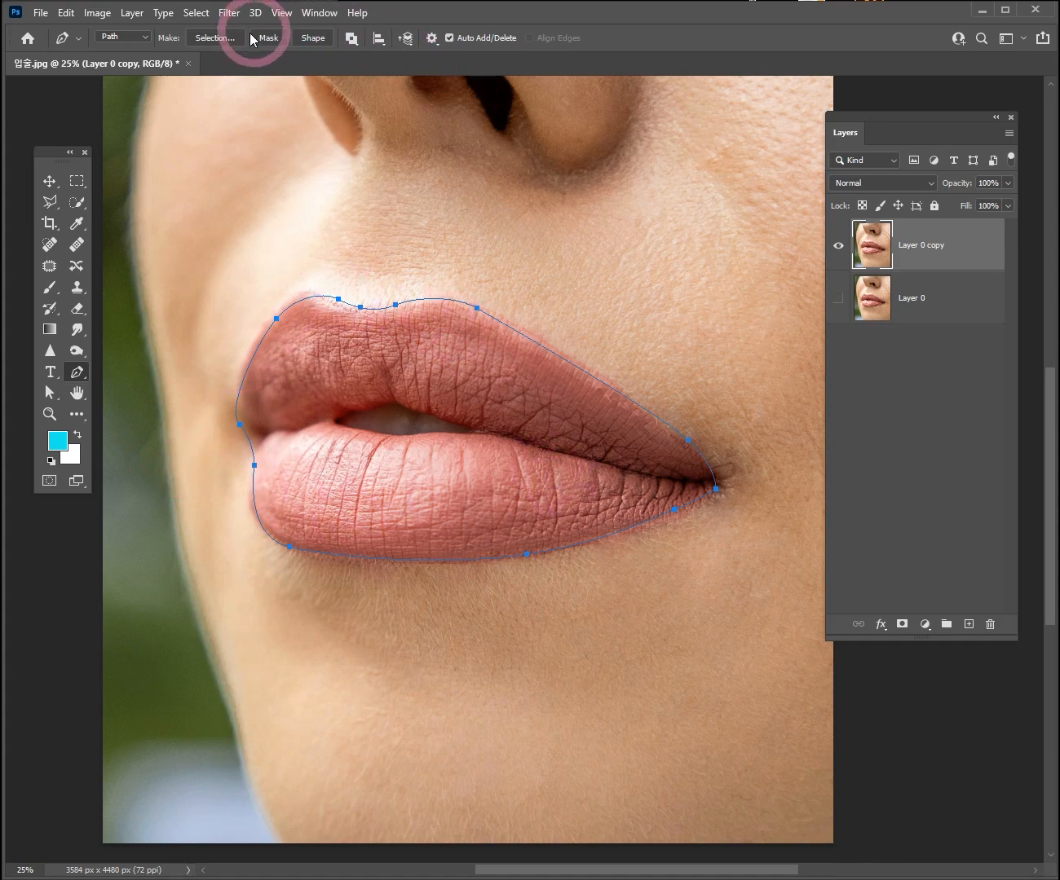
left_click(210, 37)
double_click(507, 414)
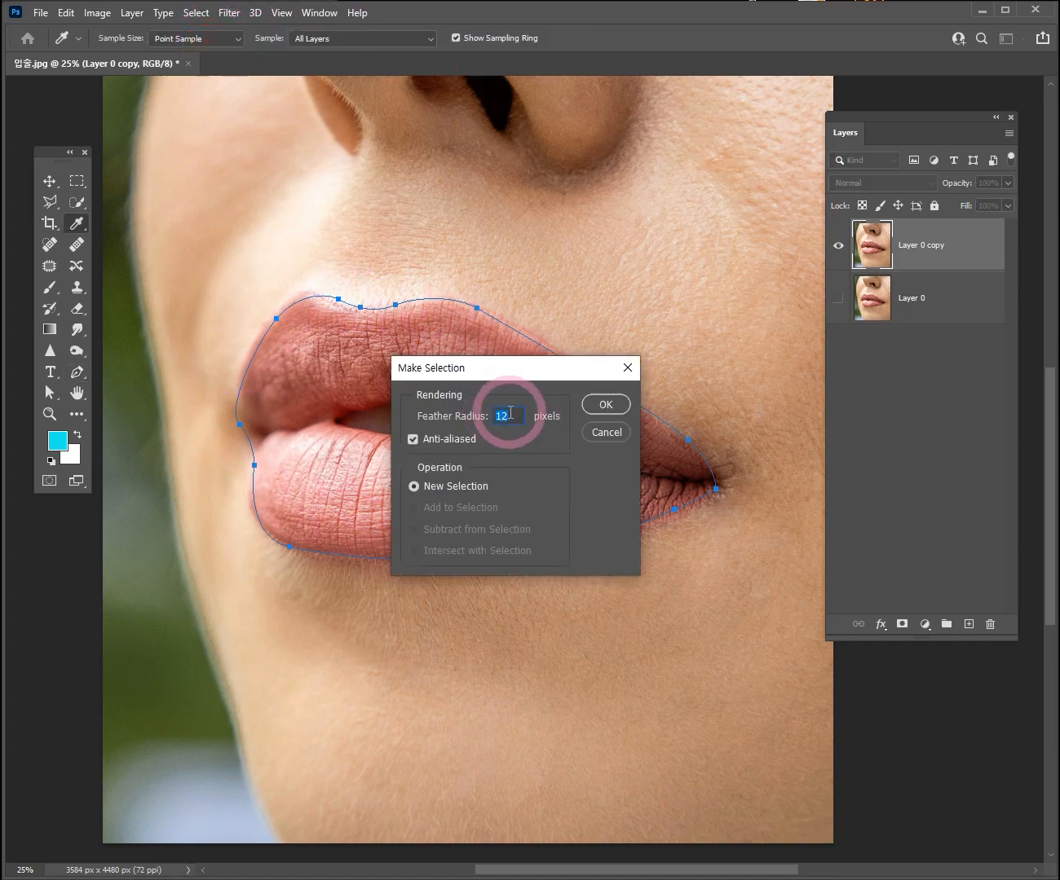
left_click(627, 369)
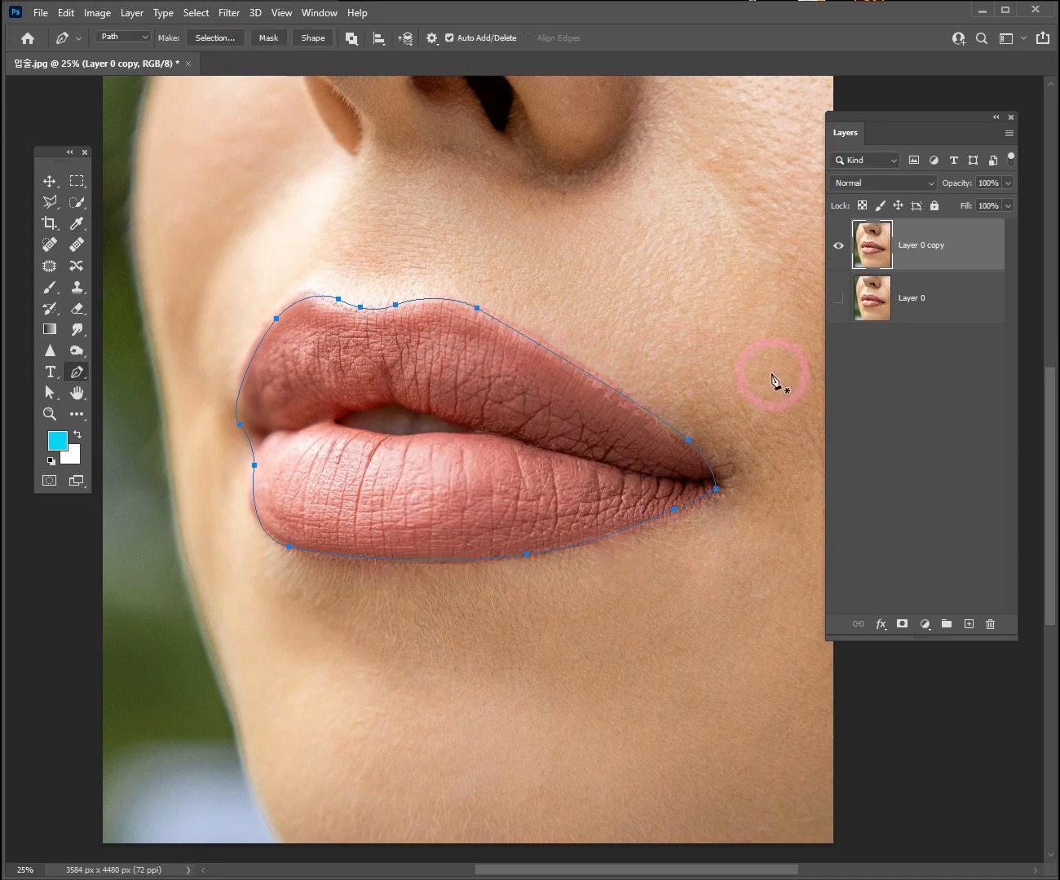
Convert the lip path to a selection, copy it to a new layer, and hide Layer 0 copy
key("ctrl")
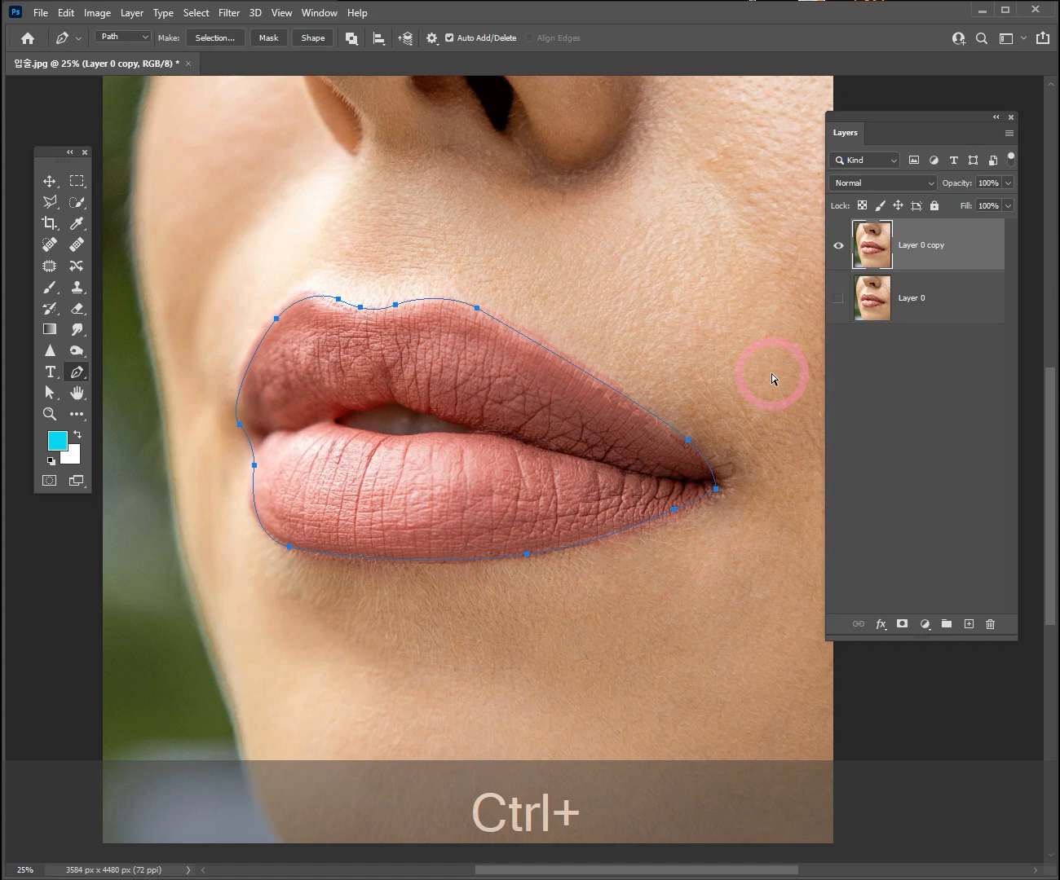
key("ctrl+Return")
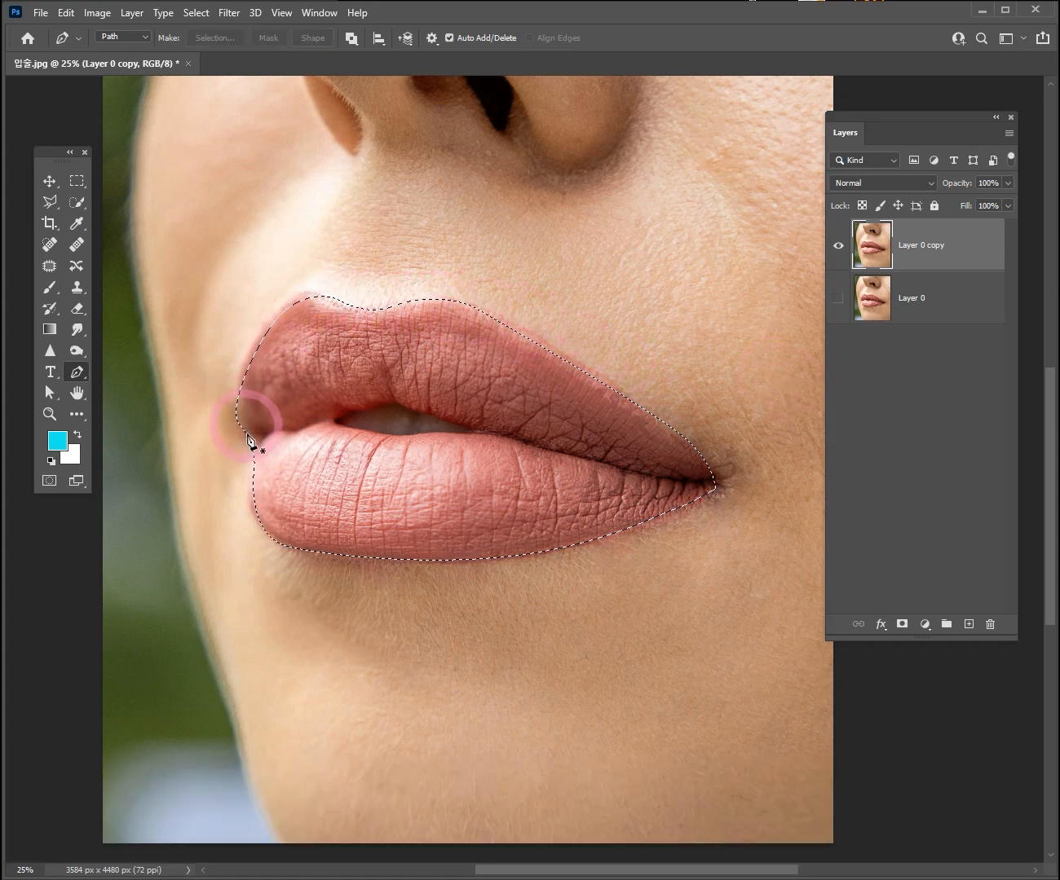
key("ctrl")
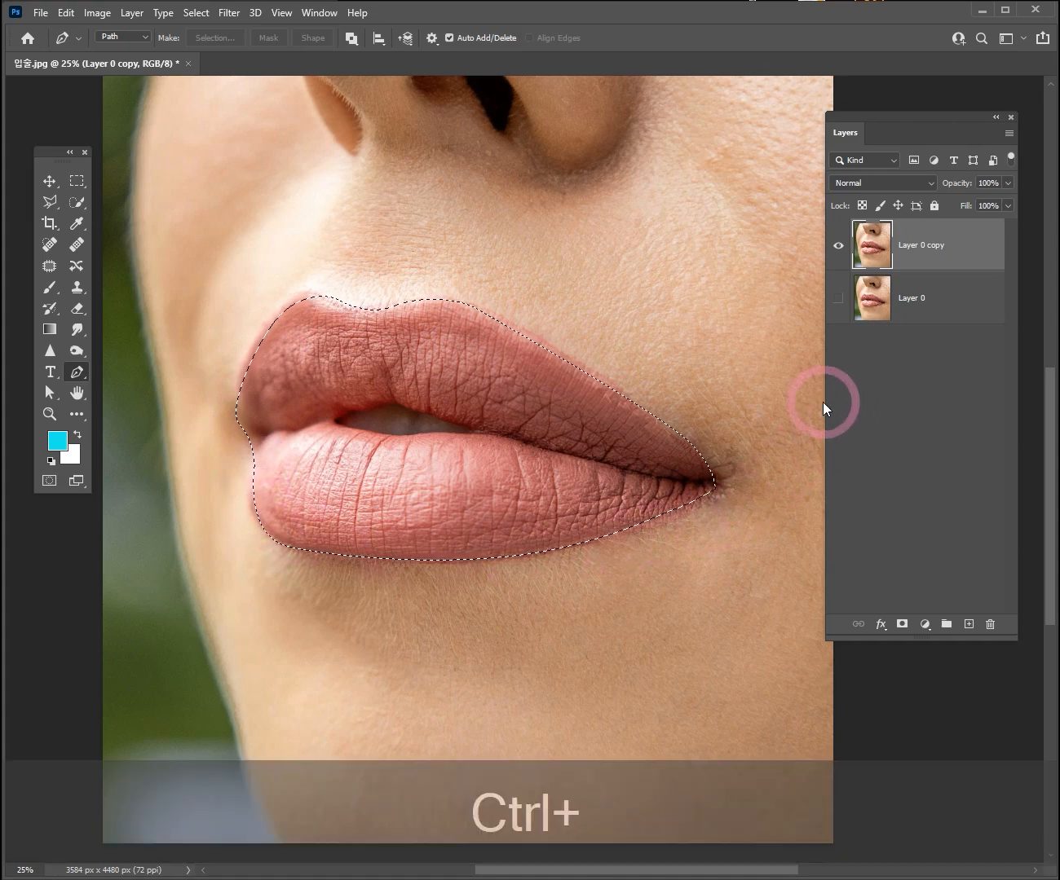
key("ctrl+j")
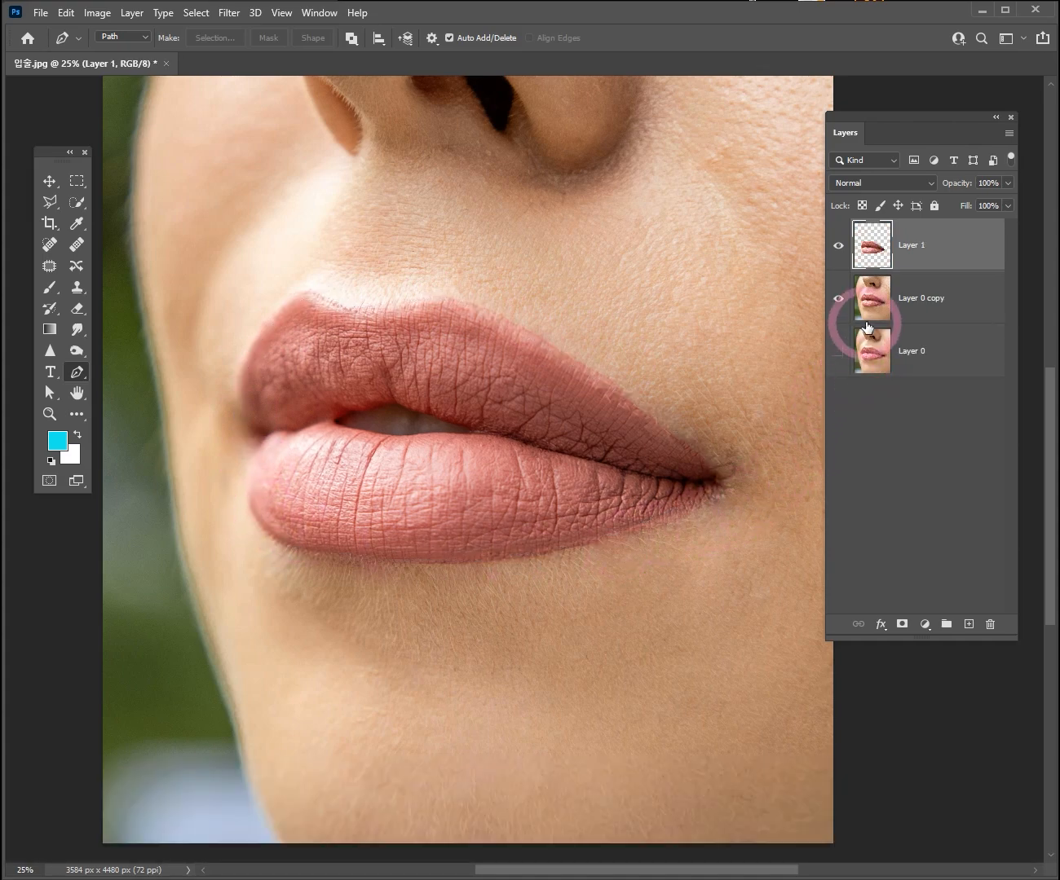
left_click(838, 301)
Examine the edges of the unfeathered lip cut-out up close, from one mouth corner to the other
left_click(518, 570, "ctrl")
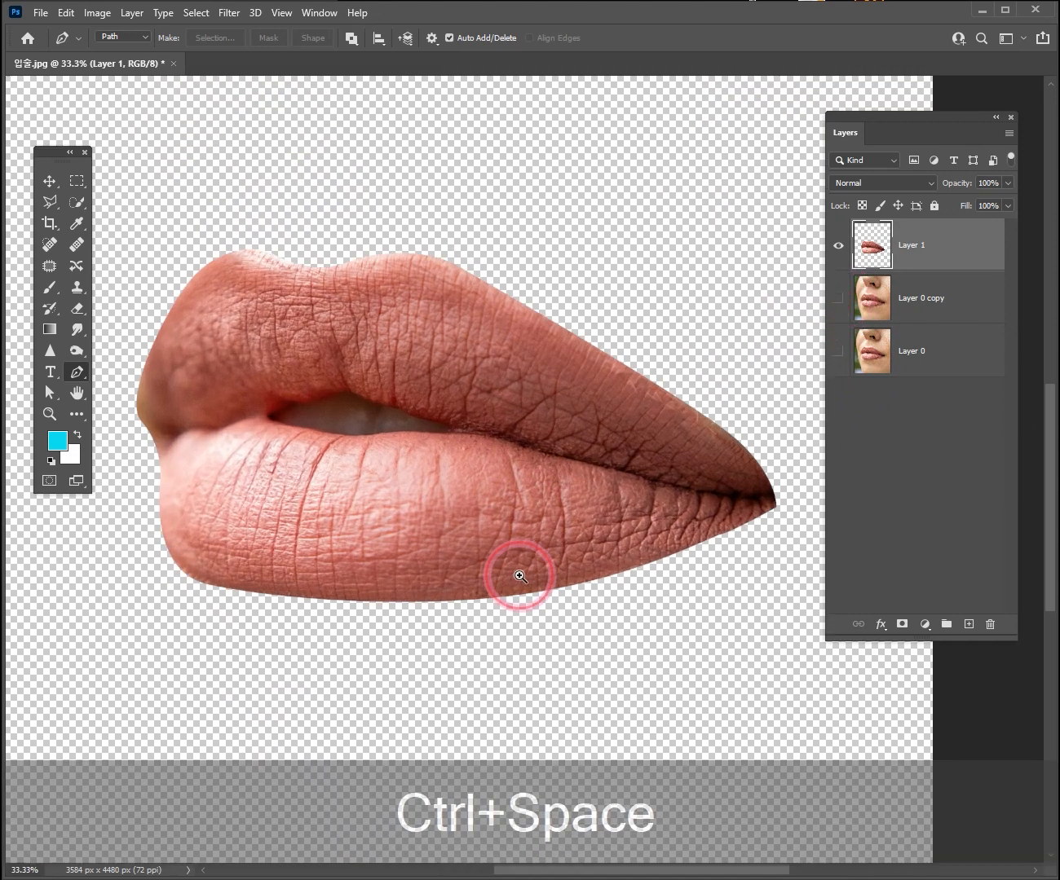
left_click(432, 620, "ctrl")
left_click_drag(691, 530, 531, 651)
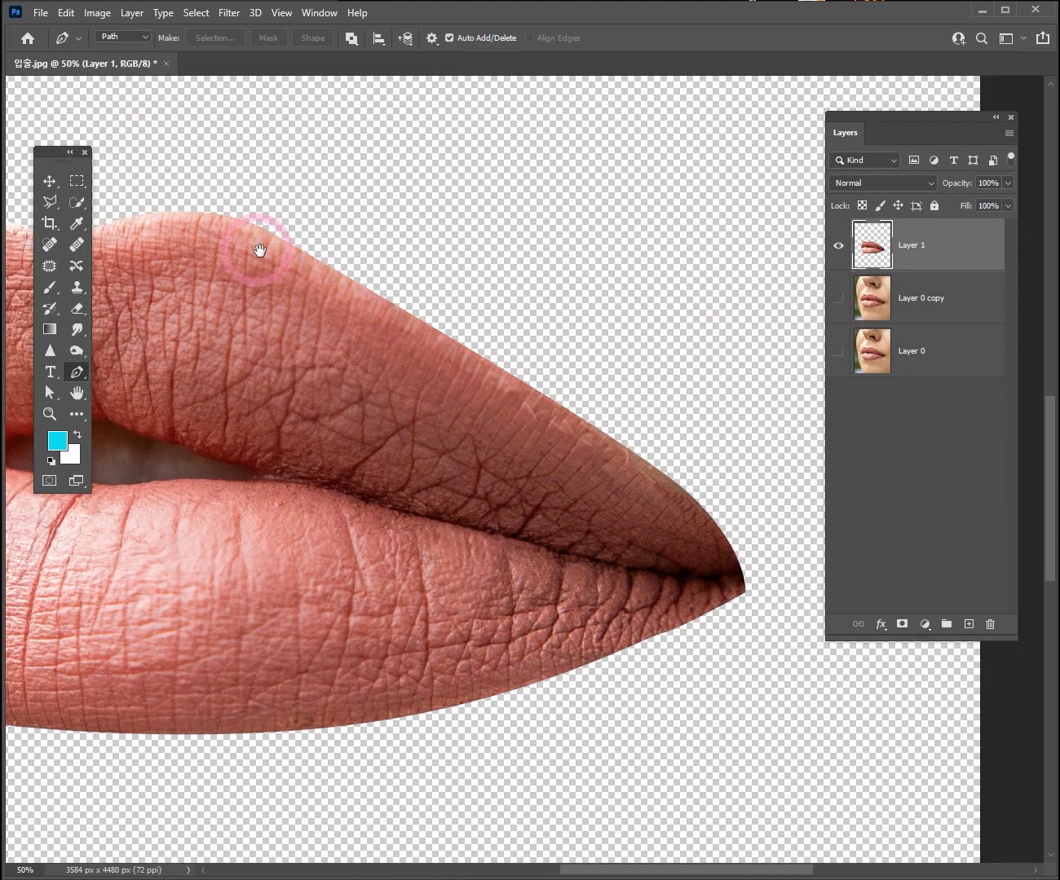
left_click_drag(255, 246, 503, 278)
left_click_drag(274, 282, 415, 265)
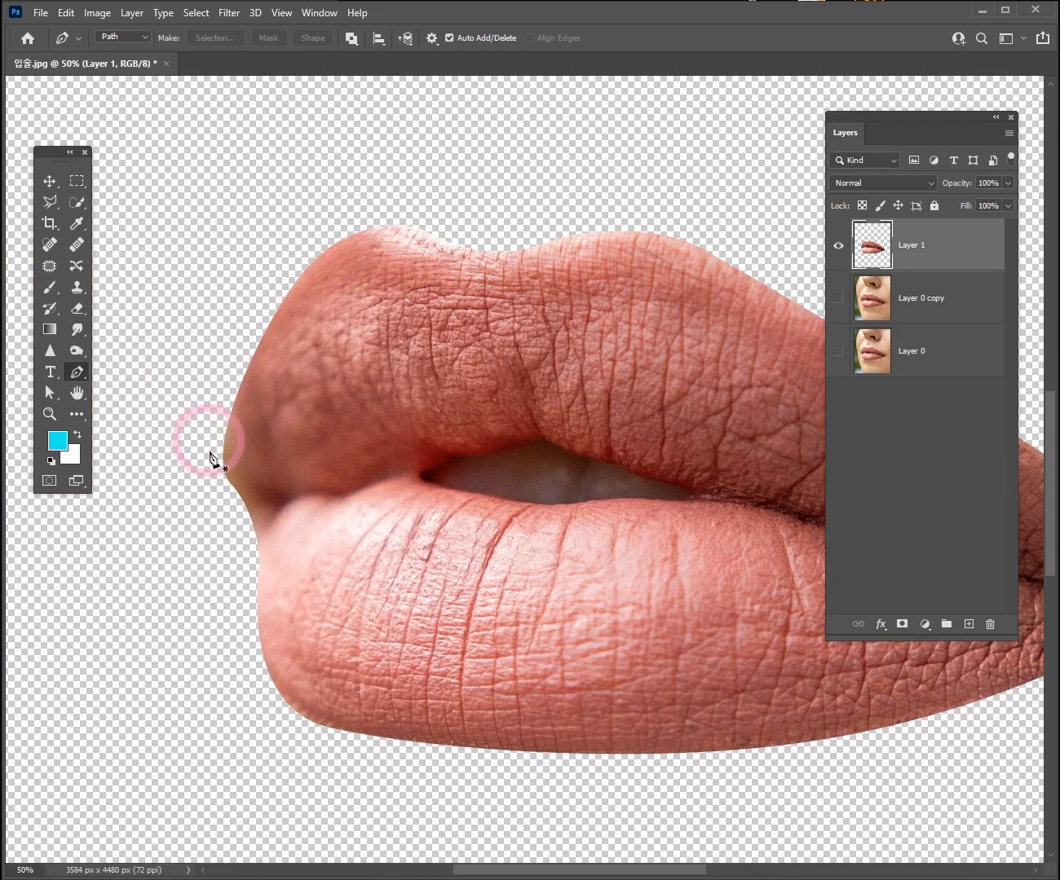
left_click(635, 466, "ctrl+alt")
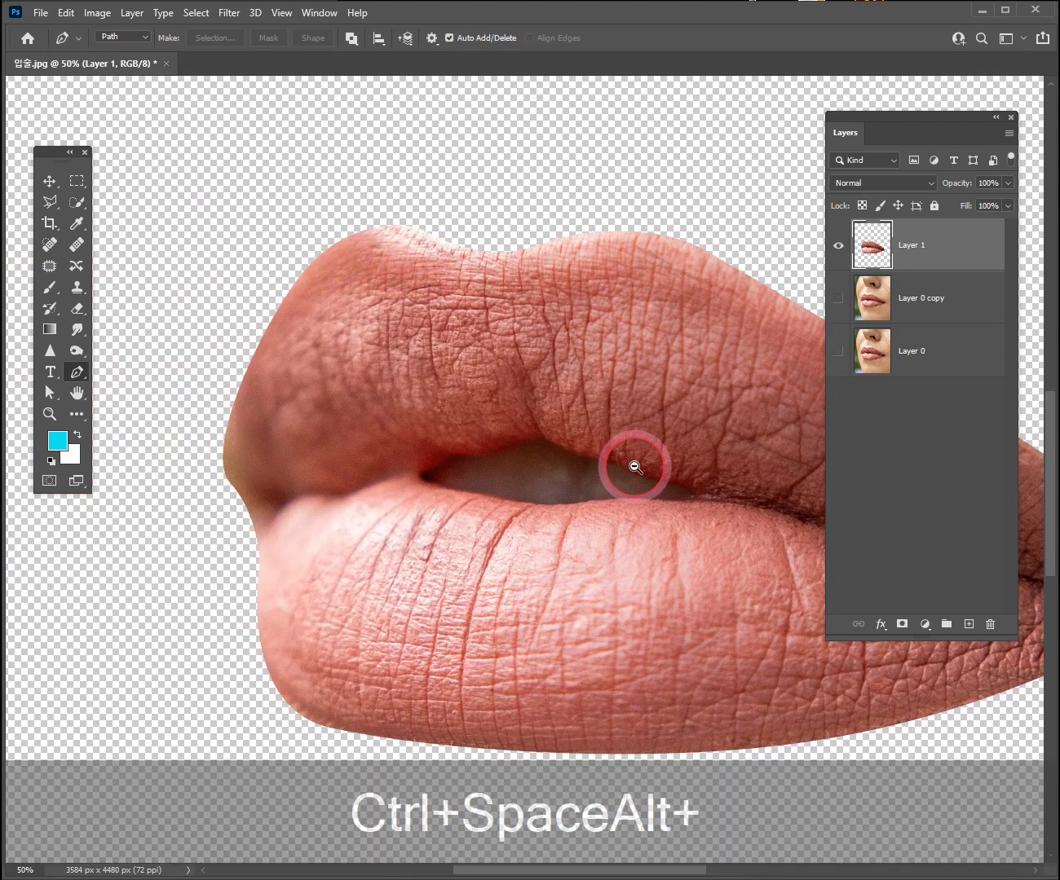
left_click(522, 440, "ctrl+alt")
Delete the hard-edged lip cut-out layer and make Layer 0 copy visible again
left_click_drag(938, 248, 990, 625)
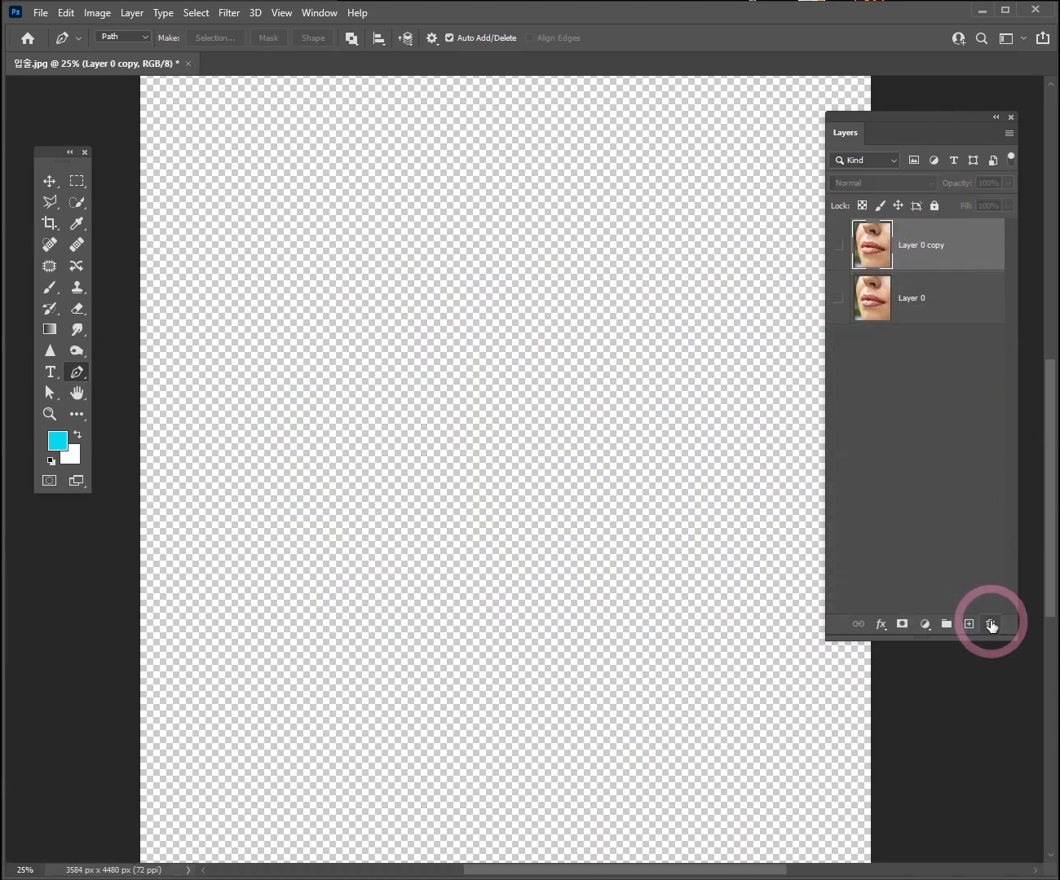
left_click(838, 245)
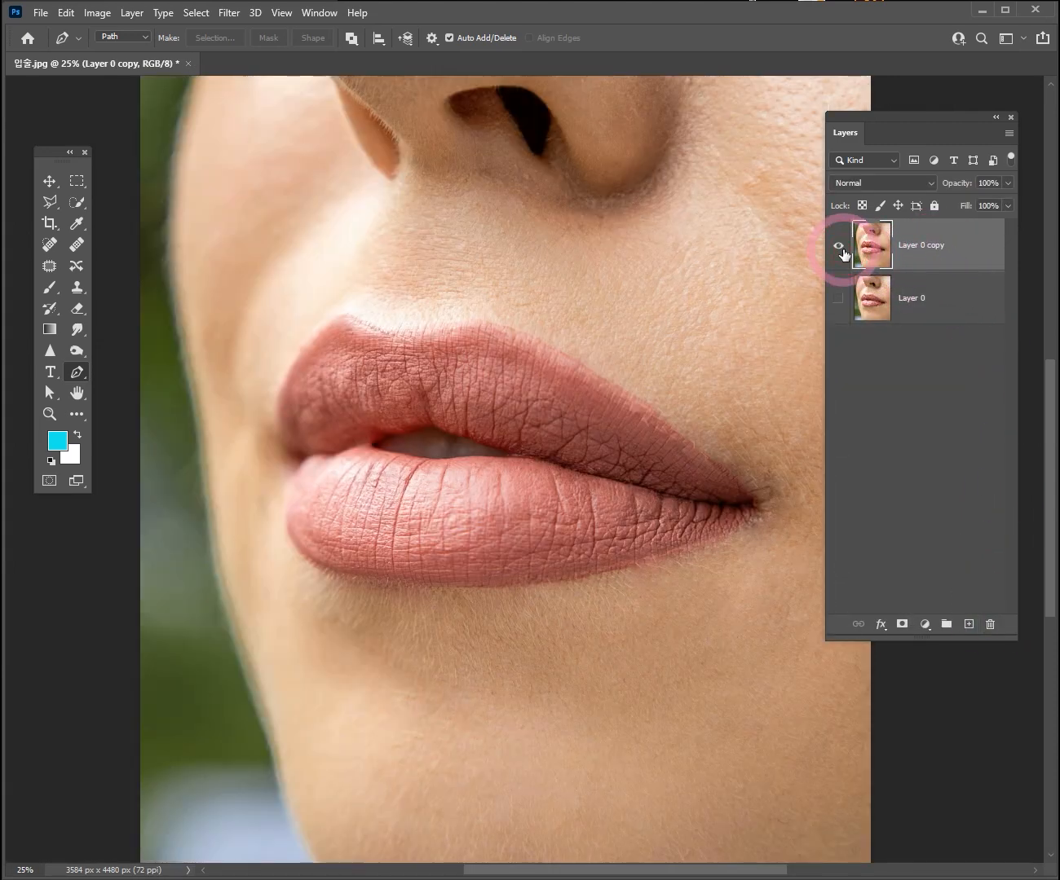
Start a new Pen tool path with an anchor point at the dip of the upper lip
left_click(78, 372)
left_click(120, 374)
left_click_drag(369, 356, 331, 345)
left_click(344, 317)
left_click(308, 300)
left_click(282, 321)
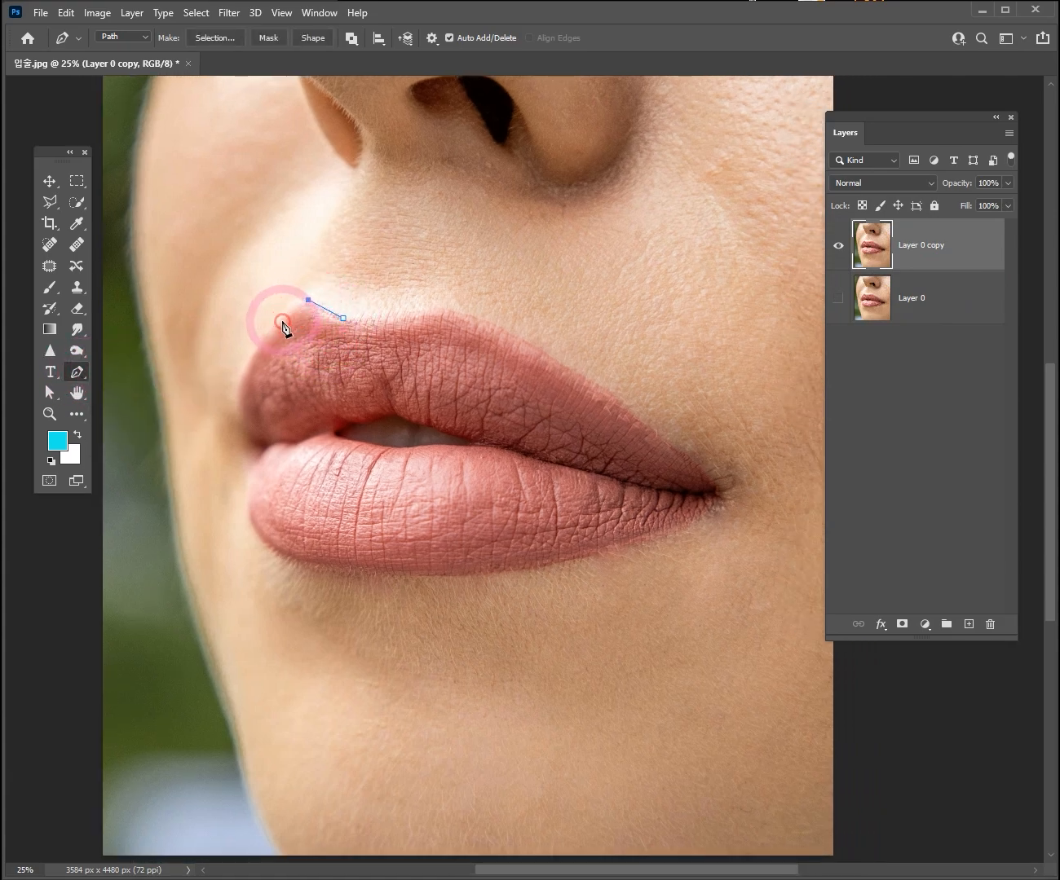
key("ctrl+z")
key("ctrl+z")
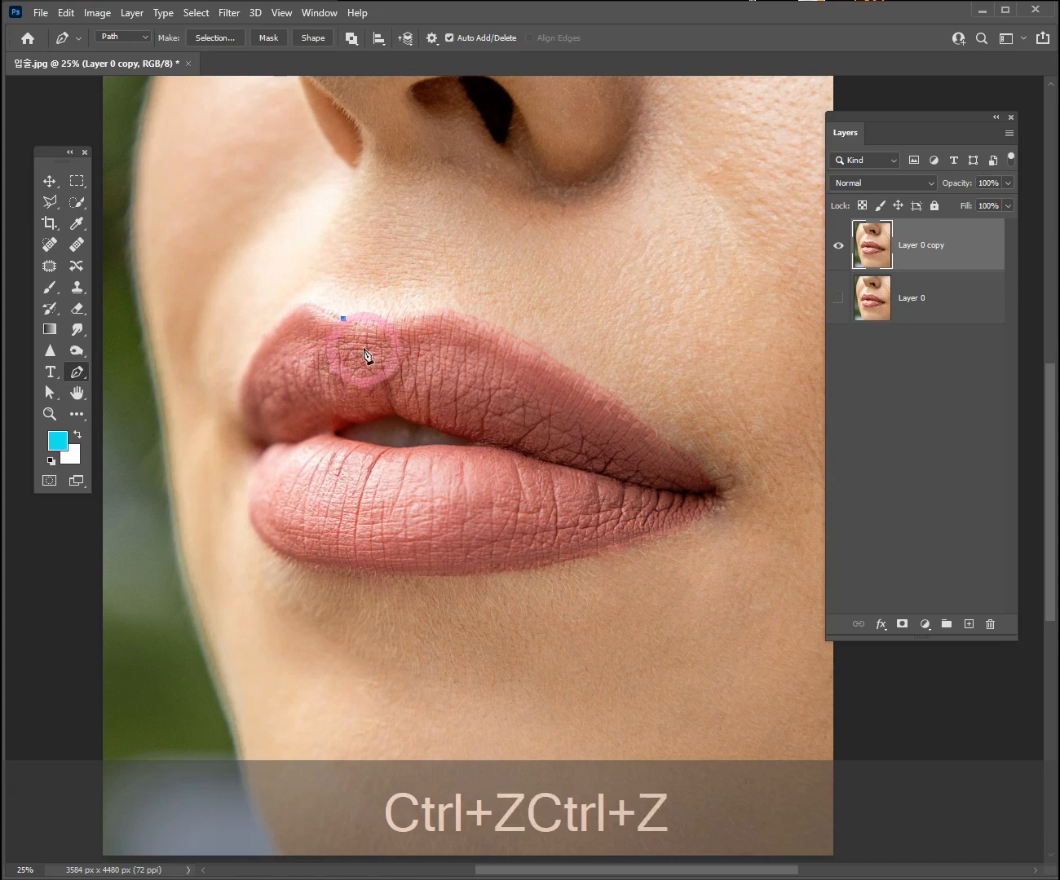
Continue the path with smooth curves around both lips and close it at its starting anchor
left_click_drag(310, 305, 295, 308)
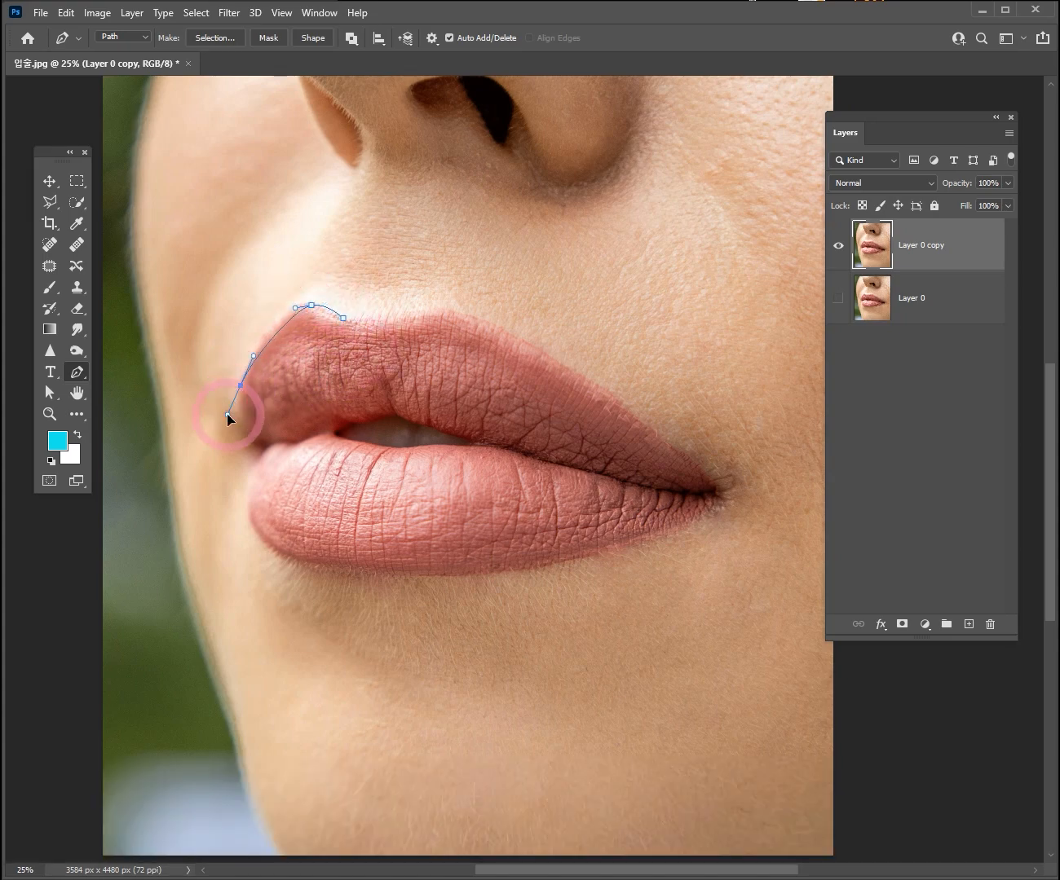
left_click_drag(257, 448, 285, 554)
left_click_drag(393, 565, 469, 562)
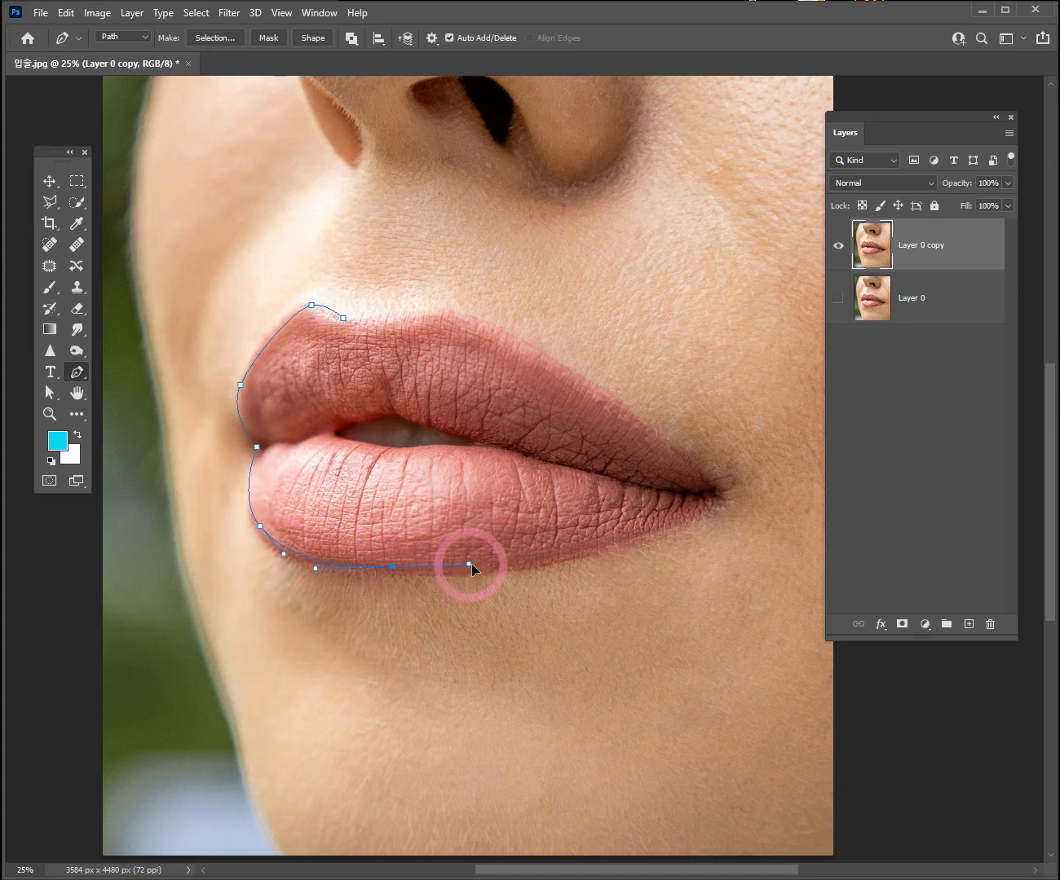
left_click_drag(612, 543, 666, 531)
left_click_drag(717, 486, 694, 462)
left_click_drag(521, 338, 351, 325)
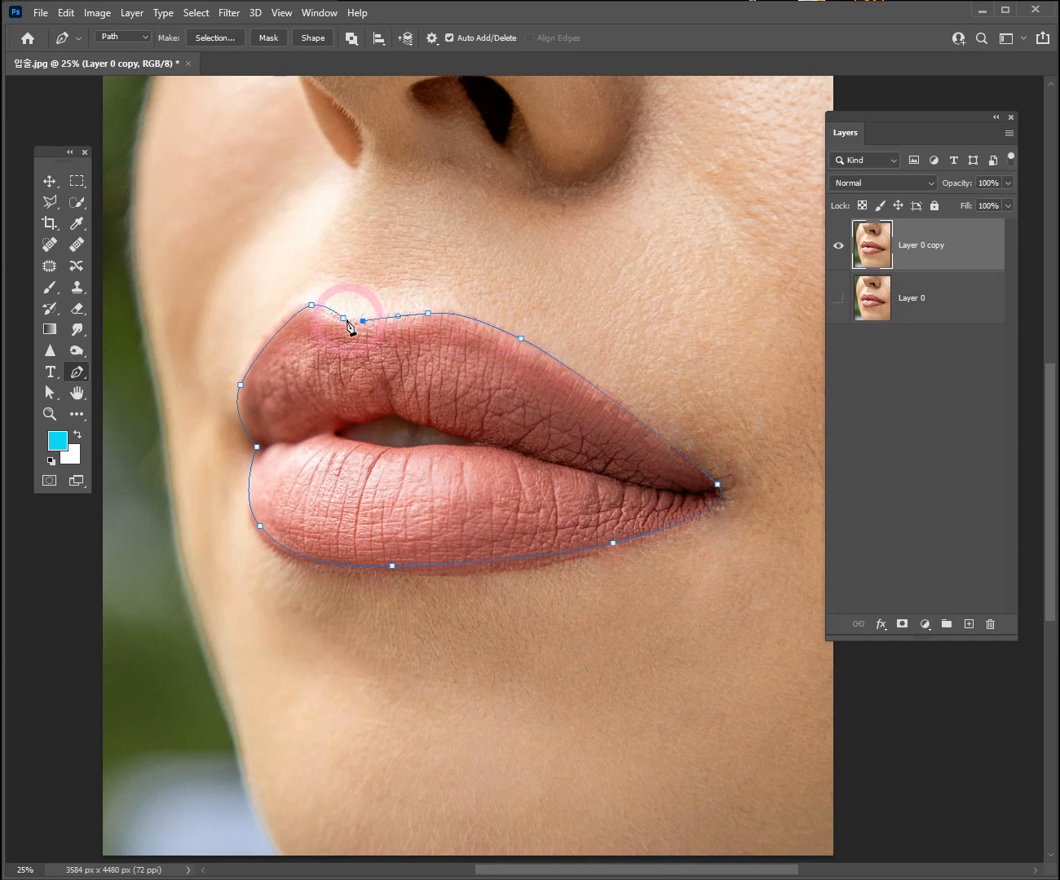
left_click(344, 318)
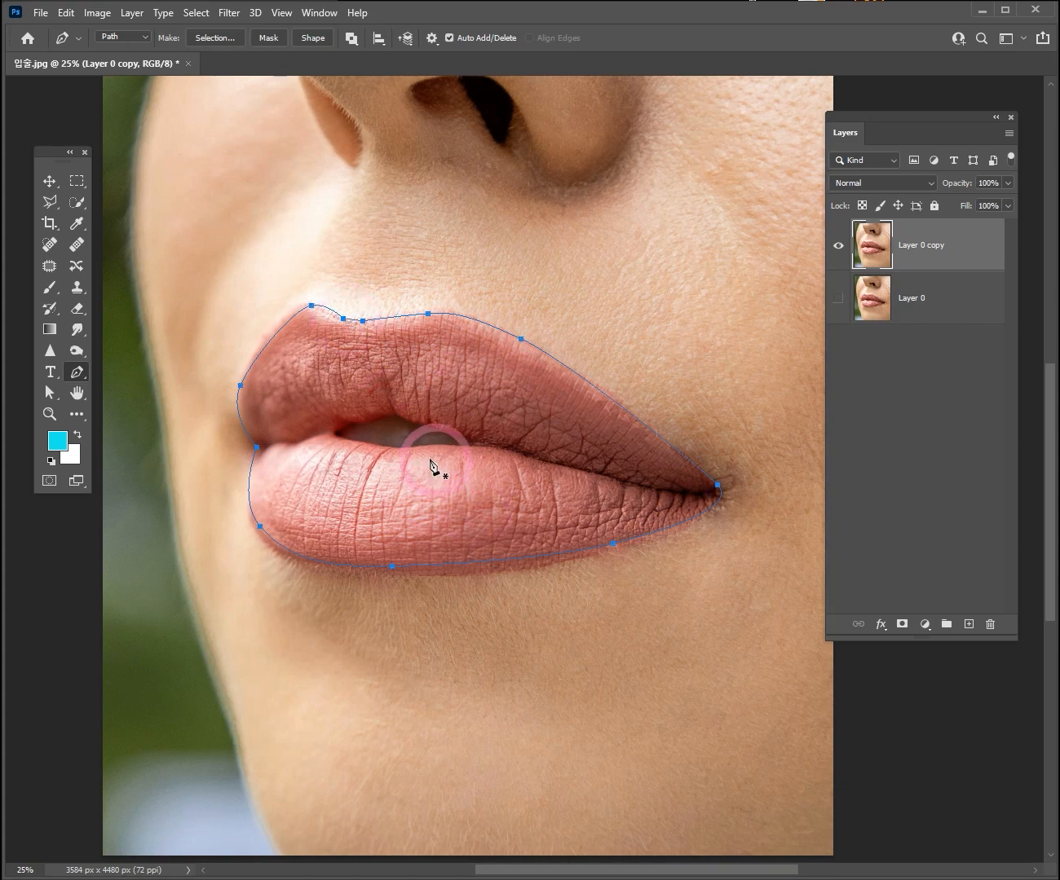
Convert the path to a new selection with a 12-pixel feather and copy the selected lips to a new layer
left_click(216, 42)
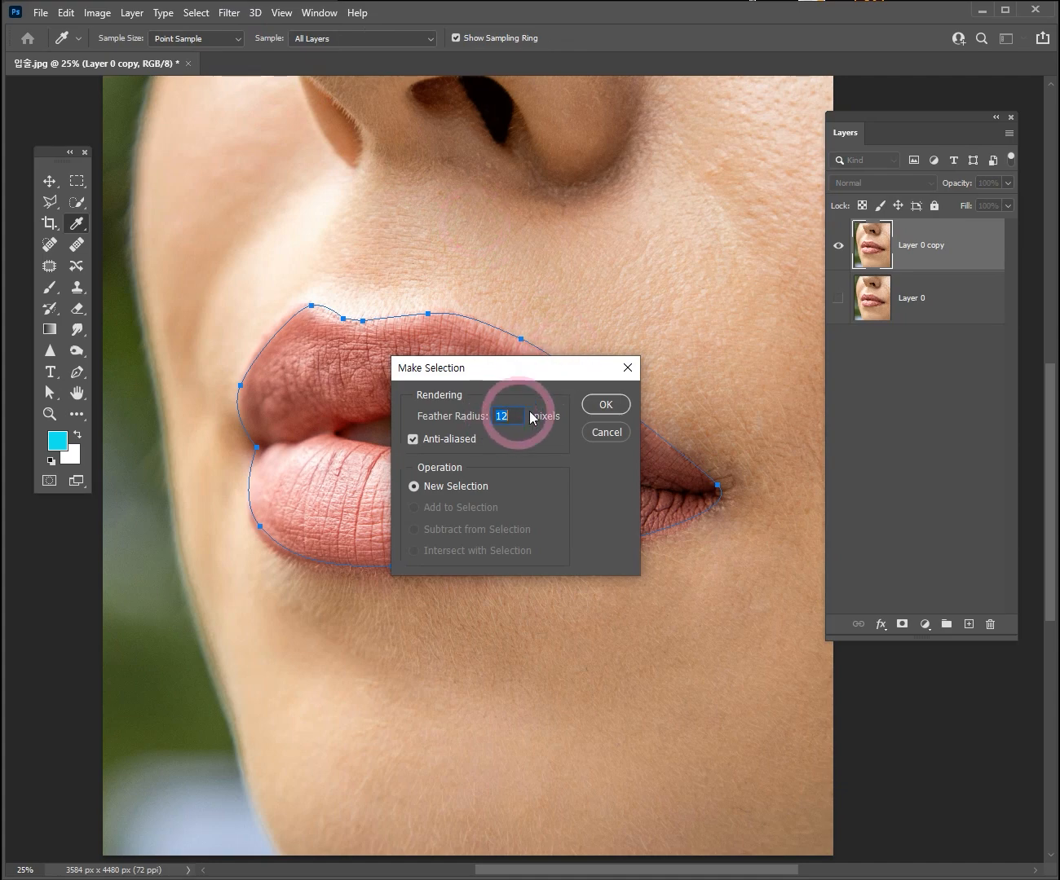
left_click(620, 407)
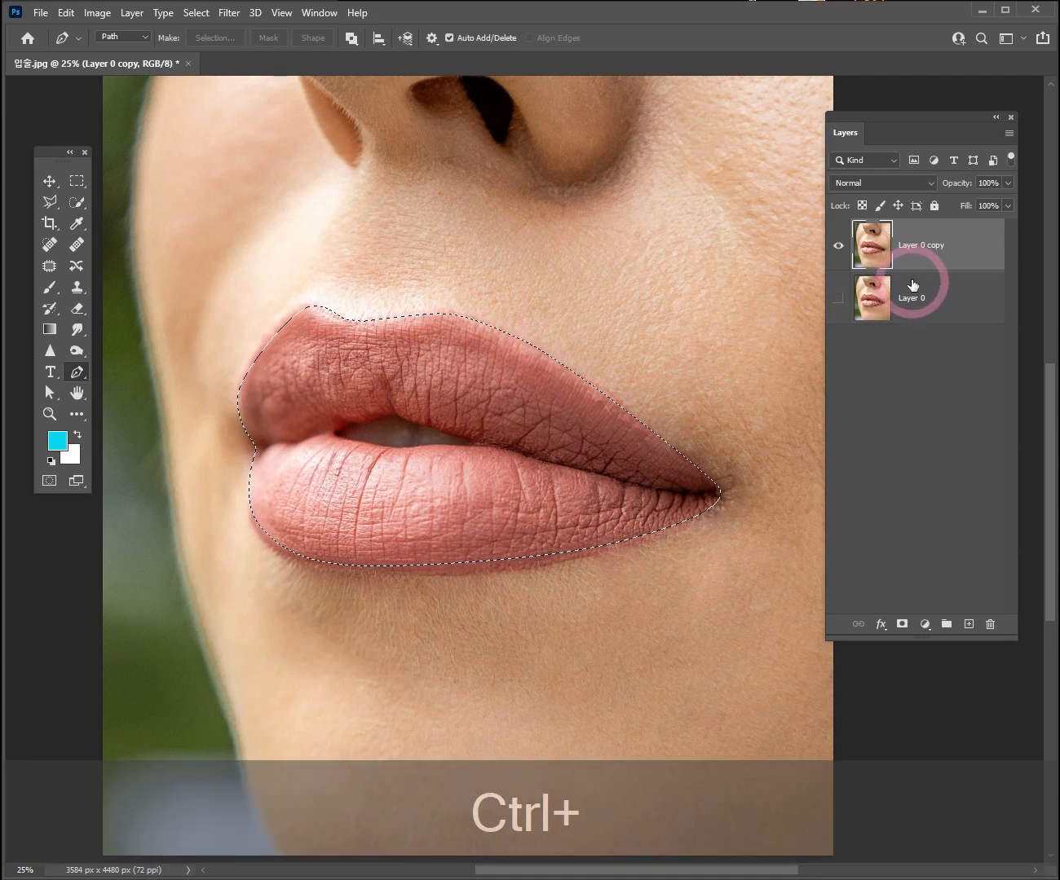
key("ctrl+j")
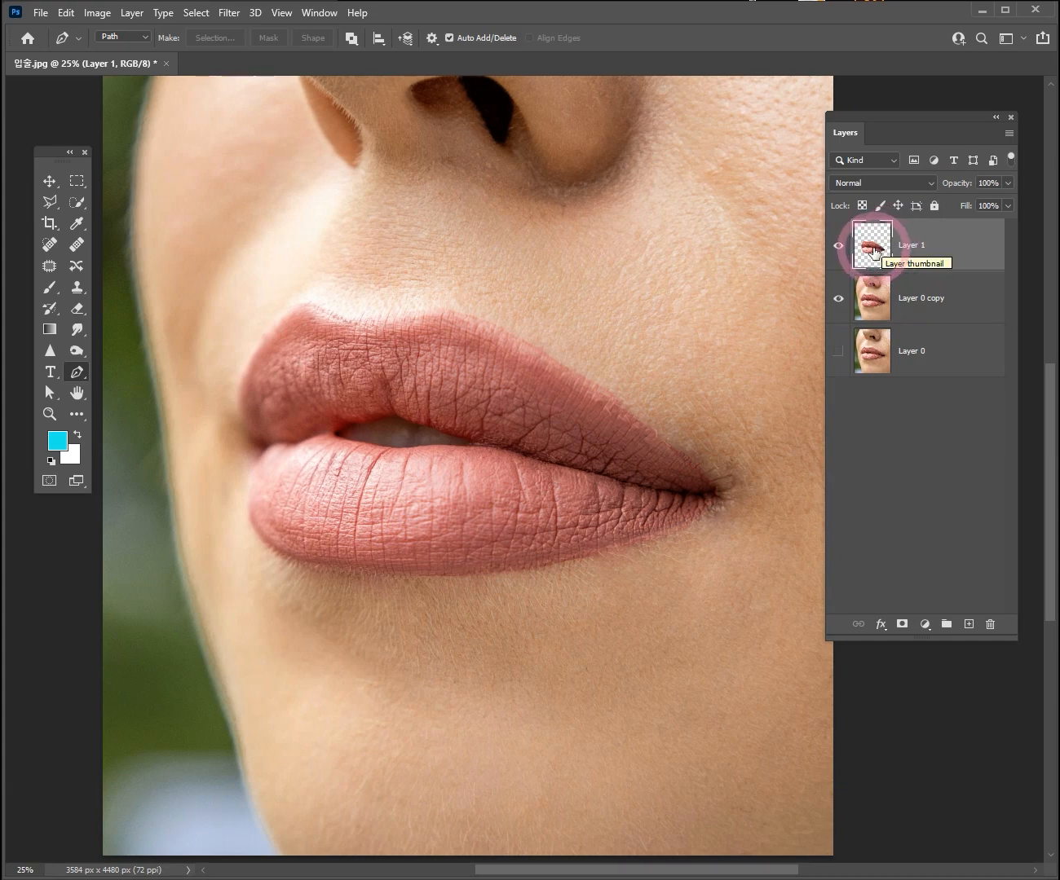
Load the outline of the lips on Layer 1 as a selection
key("ctrl")
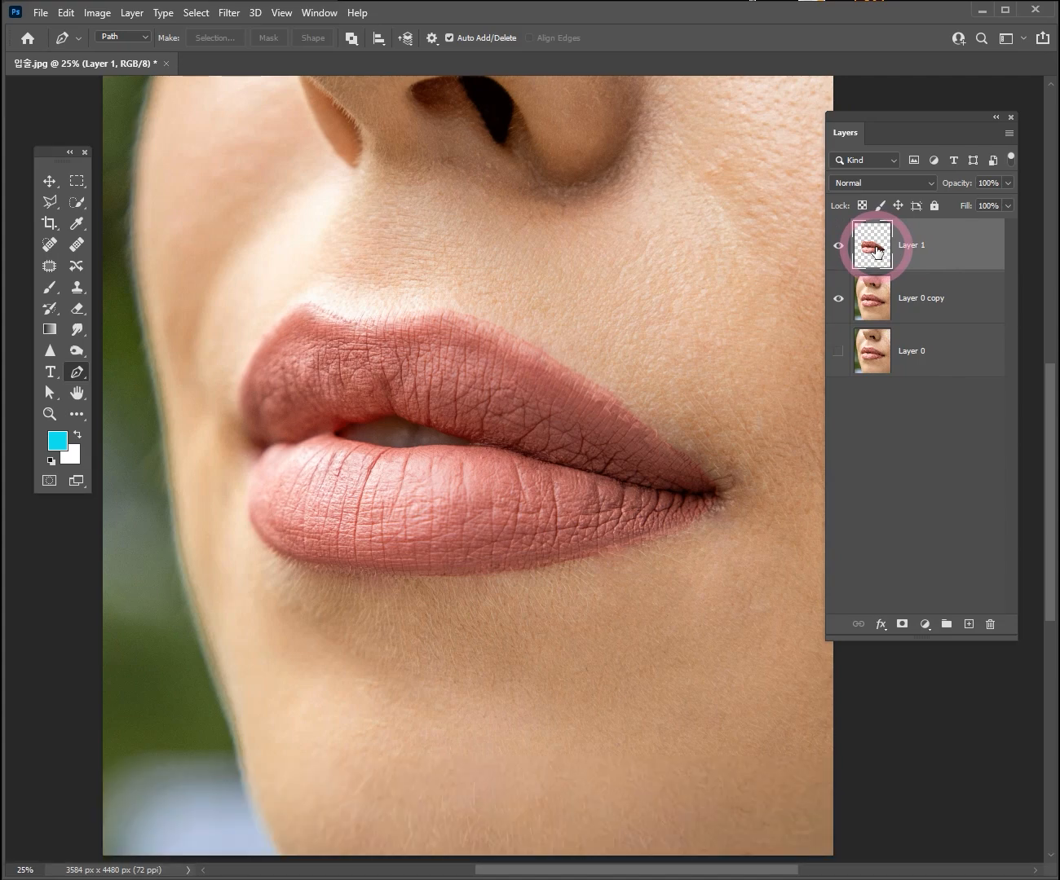
key("ctrl")
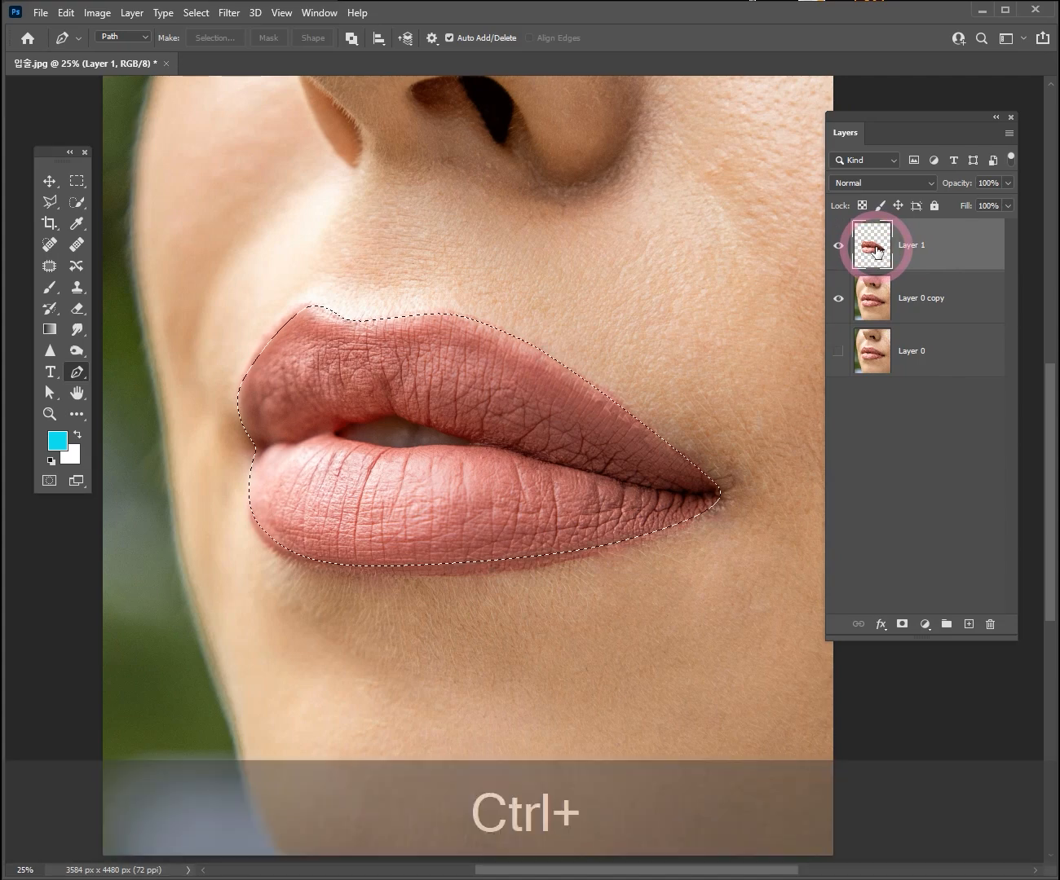
key("ctrl")
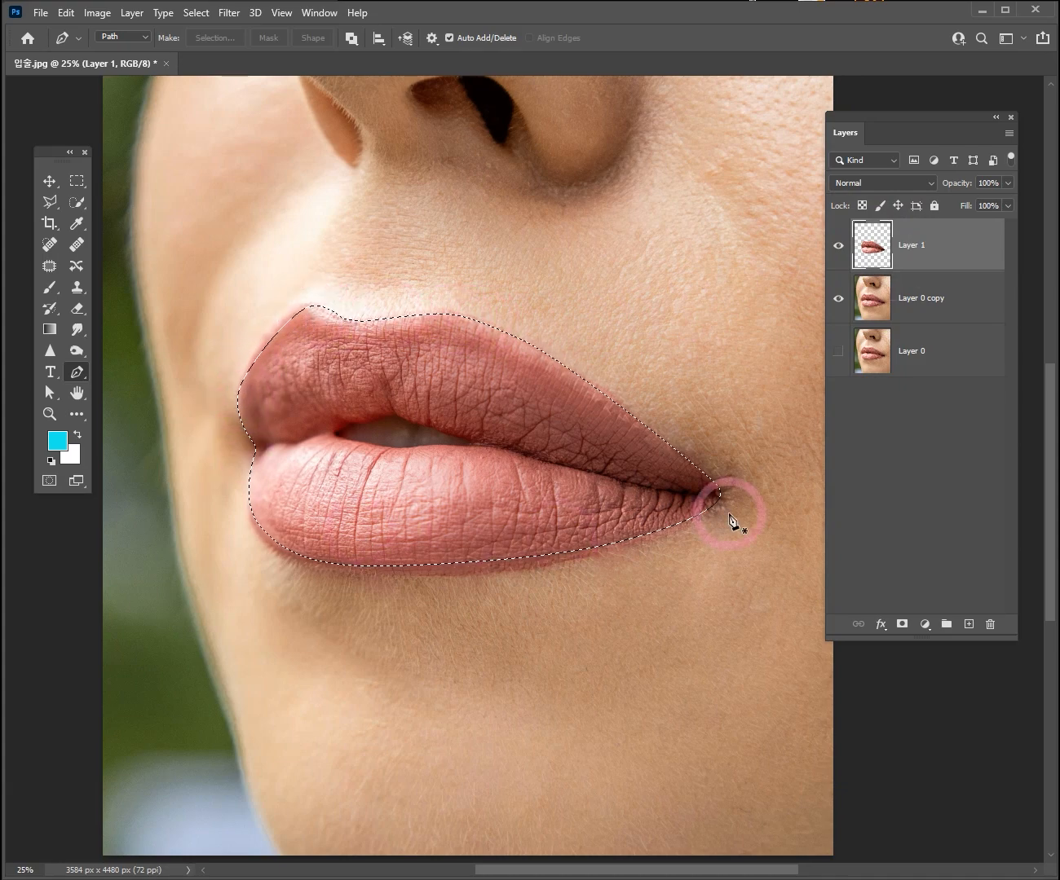
Set the foreground color to bright red f8230d, fill the lip selection on Layer 1 with it, and deselect
left_click(57, 442)
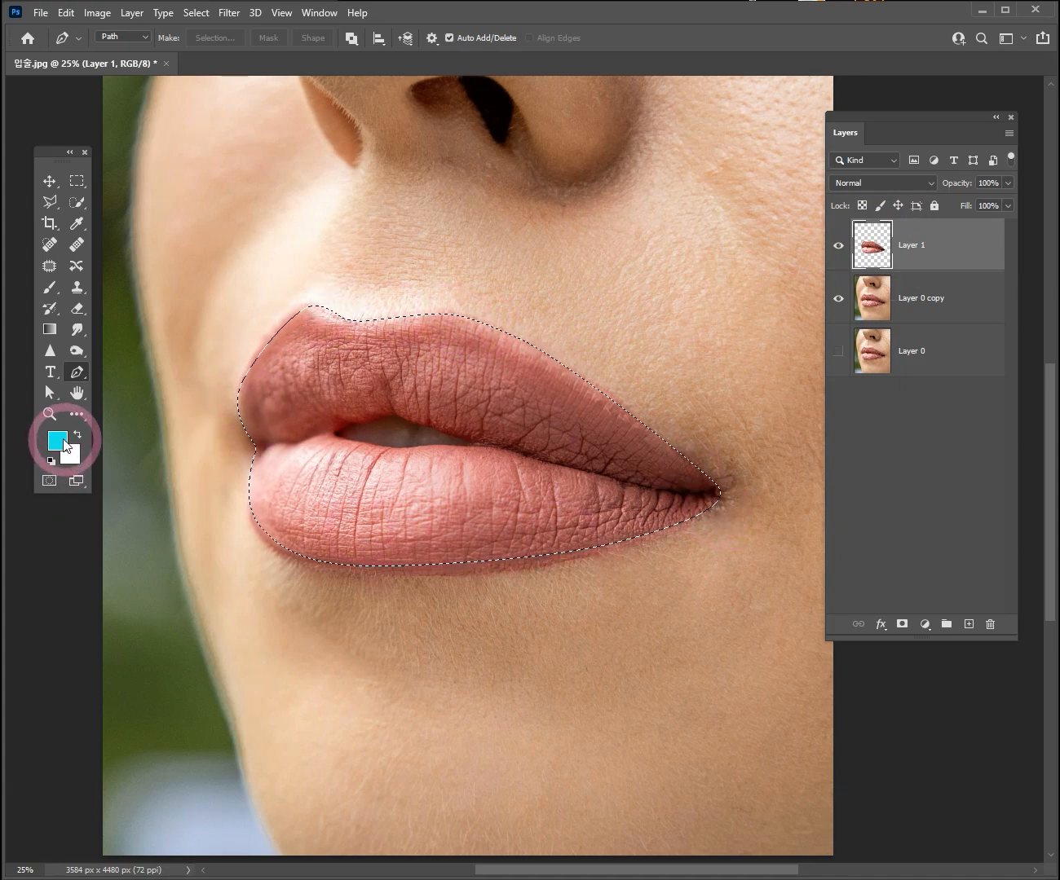
mouse_move(424, 406)
left_mouse_down()
mouse_move(435, 558)
mouse_move(429, 386)
left_mouse_up()
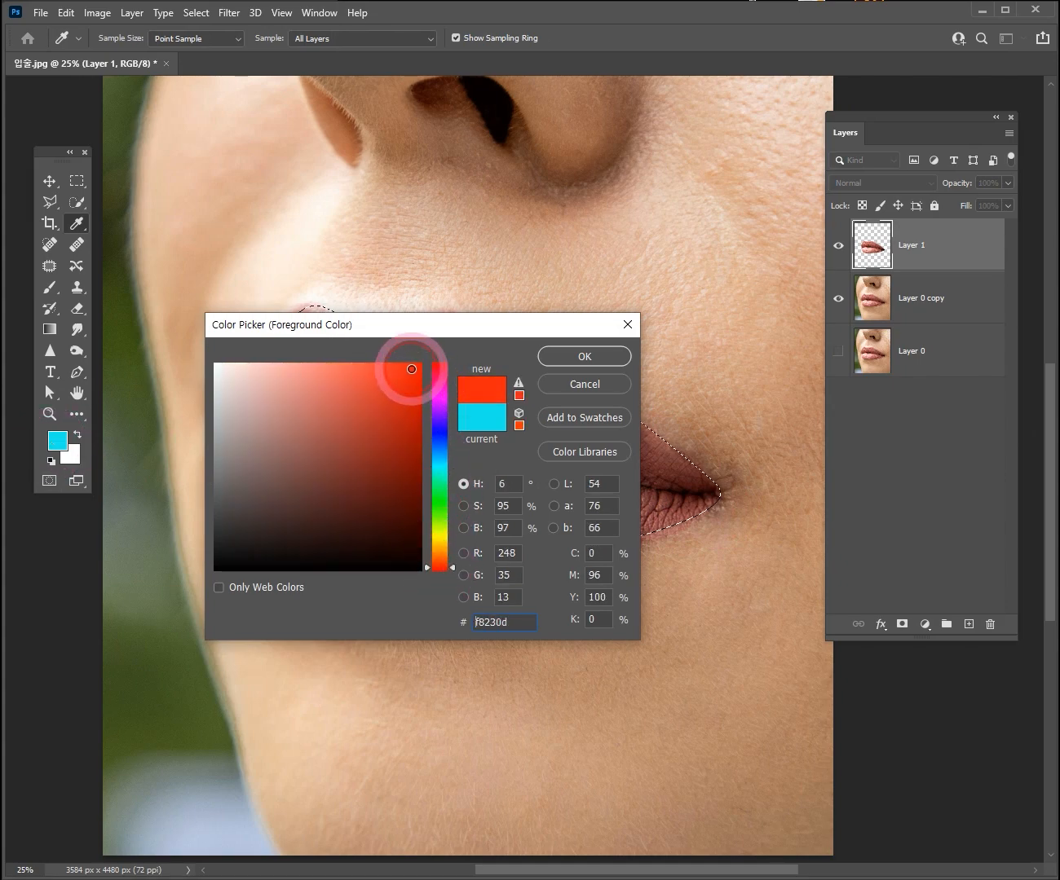
left_click(589, 356)
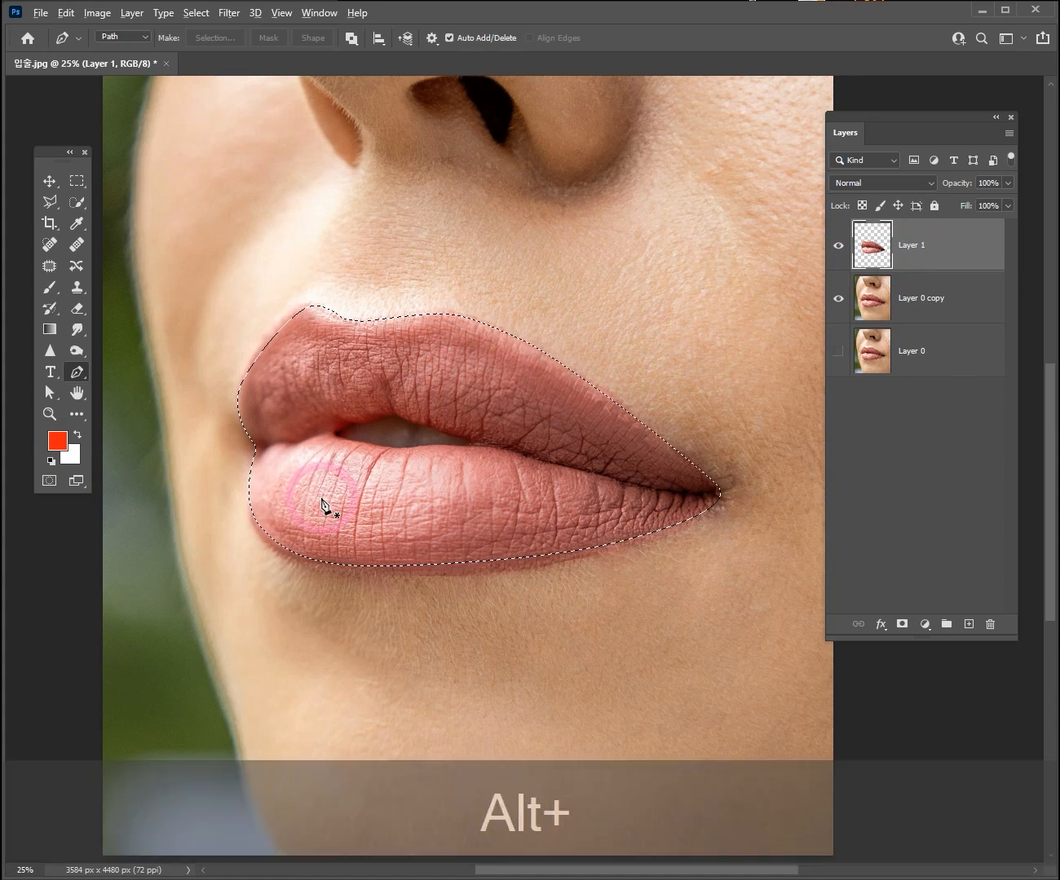
key("alt+BackSpace")
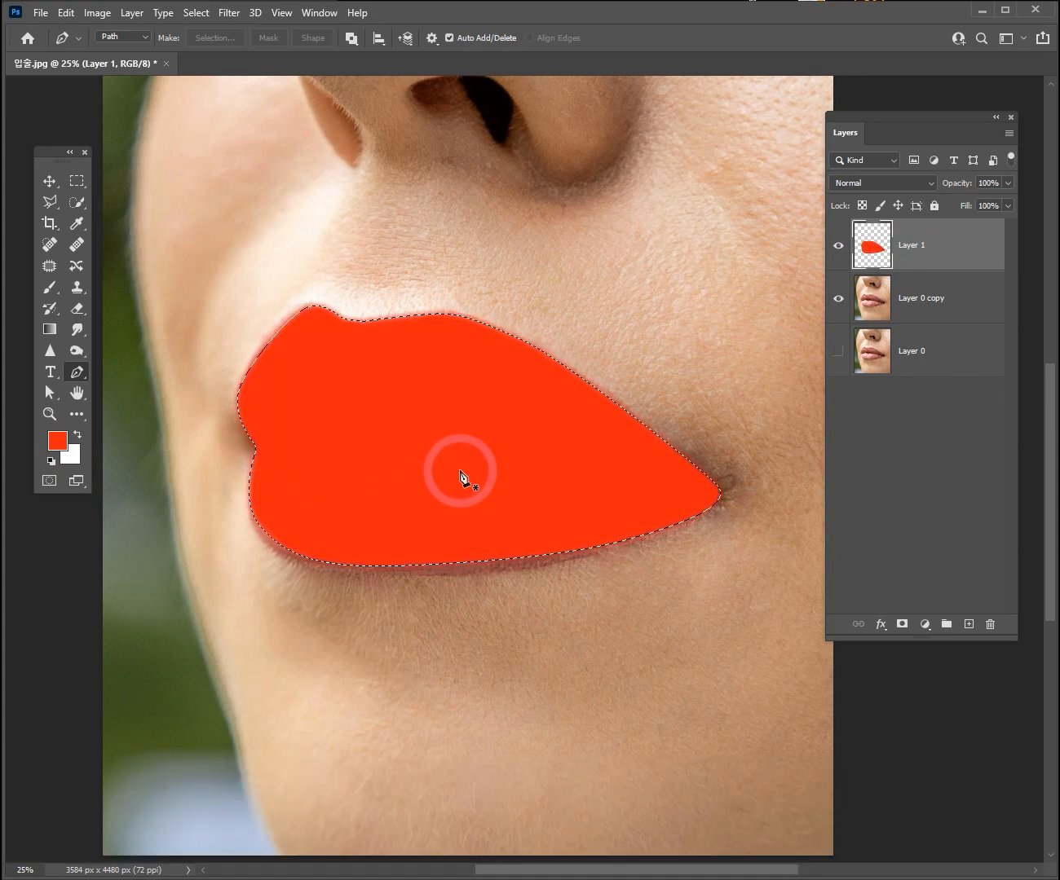
key("ctrl+d")
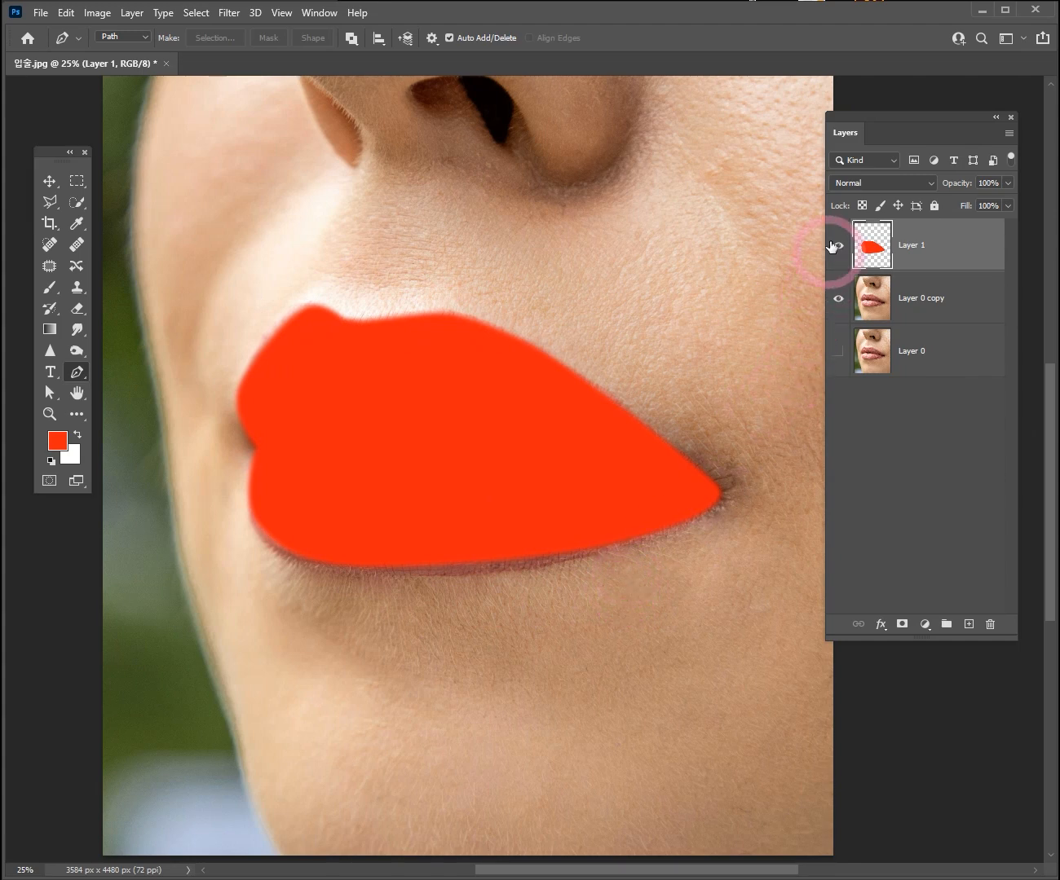
Set the blend mode of the red lip layer to Multiply and check the recolored lips within the whole photo
left_click(869, 184)
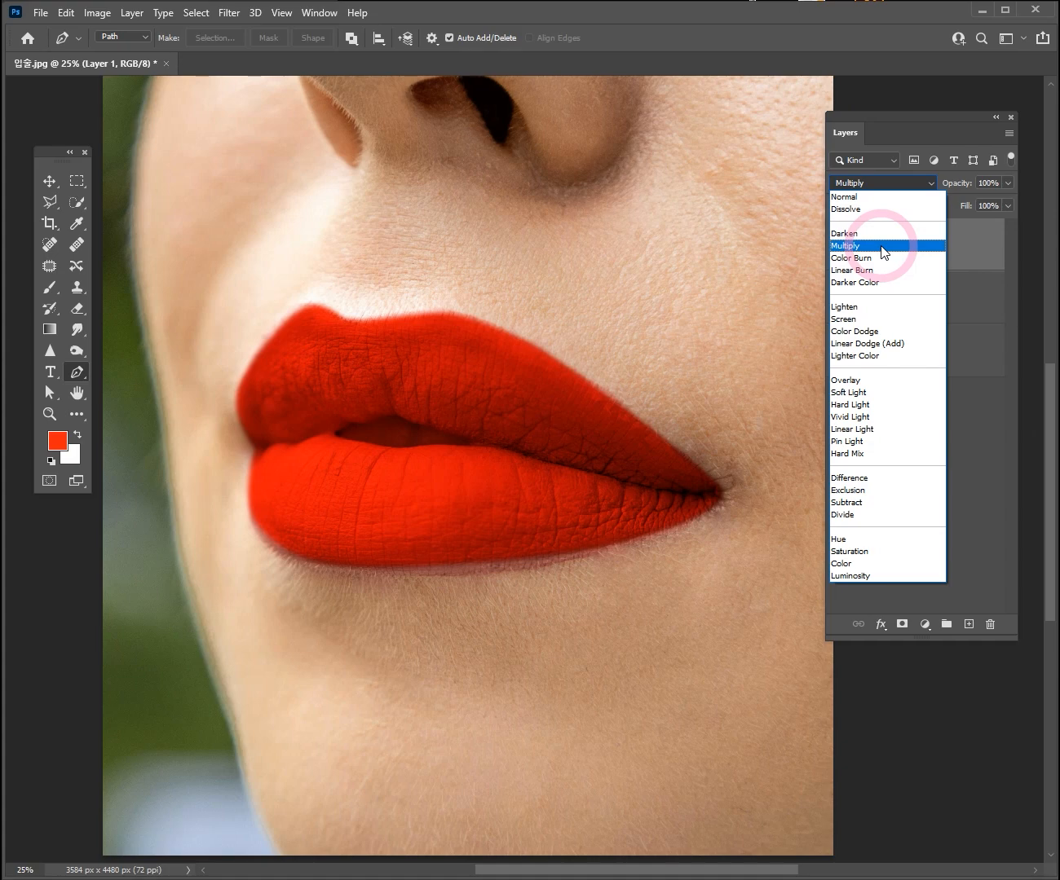
left_click(884, 246)
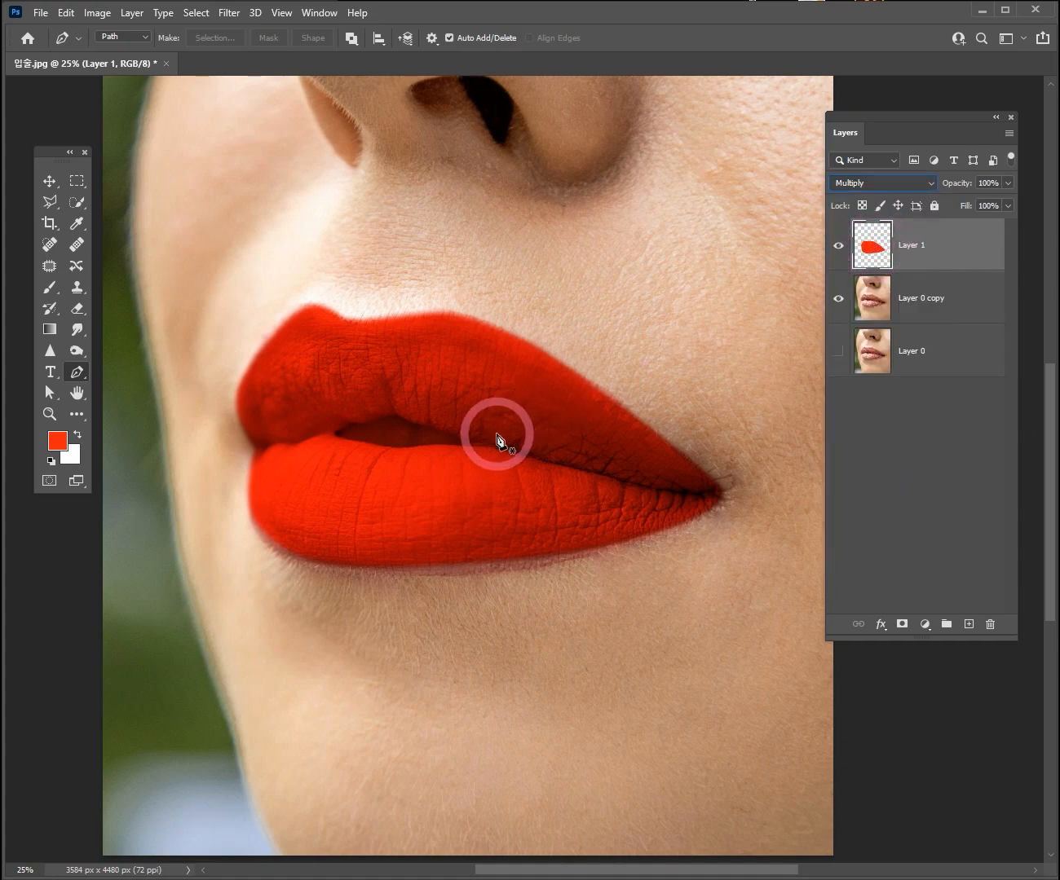
left_click(534, 384, "ctrl+alt")
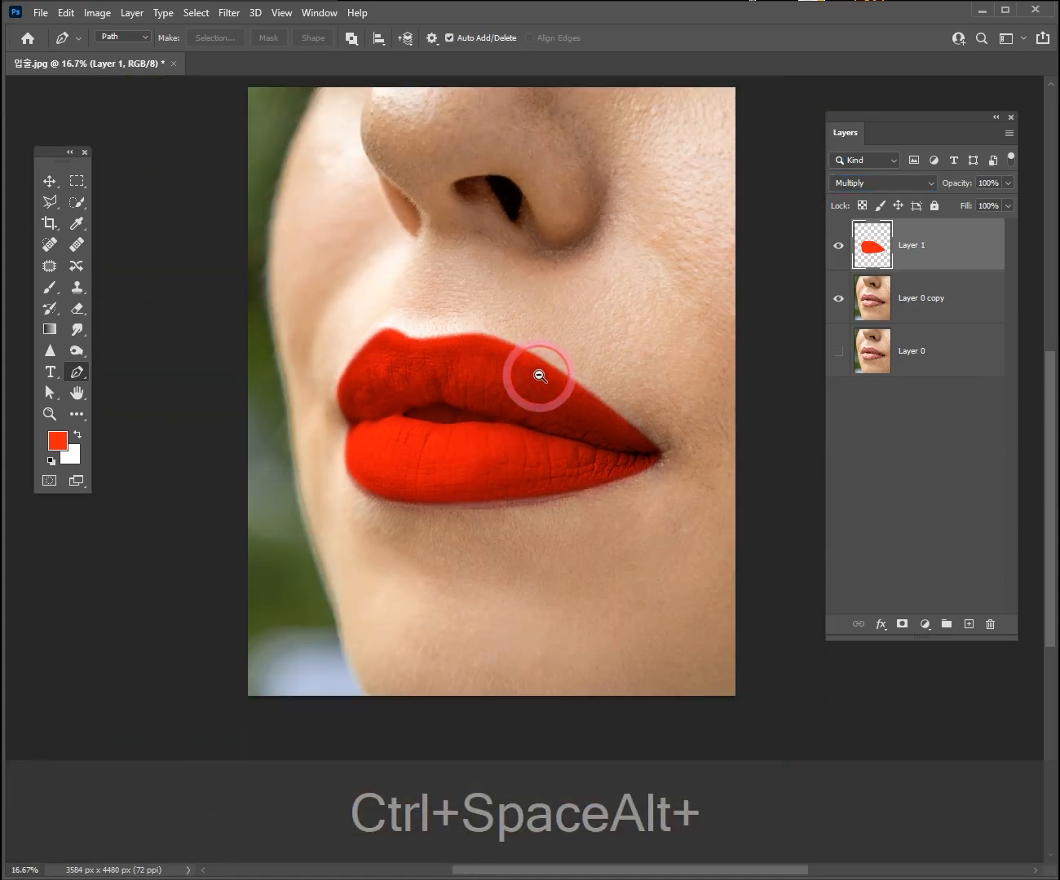
left_click(539, 375, "ctrl+alt")
left_click(538, 373, "ctrl+alt")
left_click(536, 382, "ctrl")
left_click(534, 384, "ctrl")
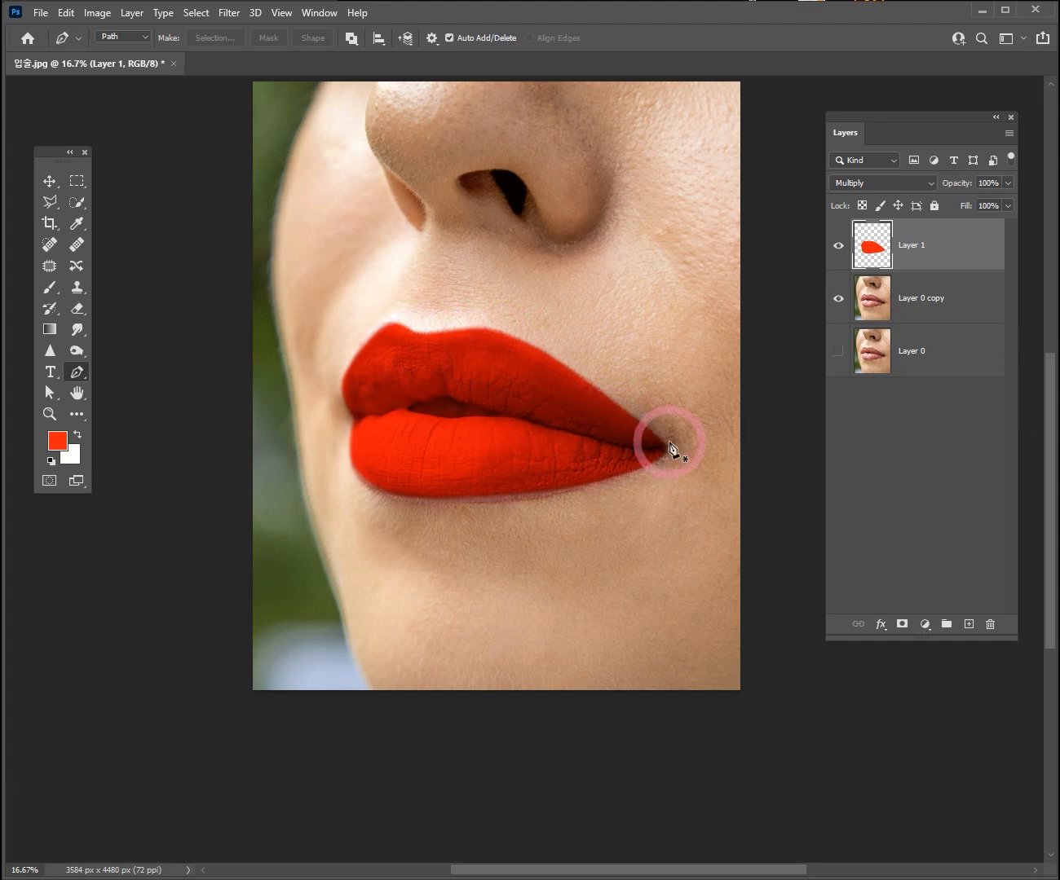
Open the blending options of Layer 1 and move the dialog clear of the lips
double_click(978, 255)
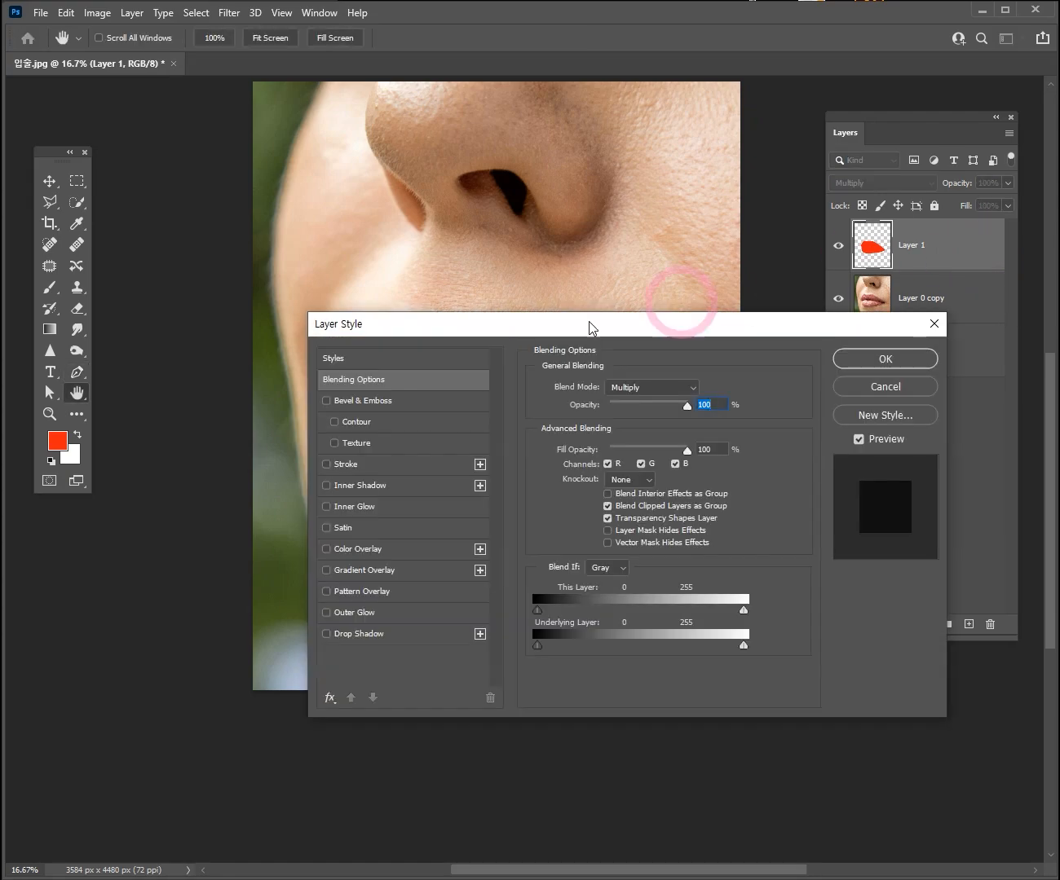
left_click_drag(439, 329, 633, 358)
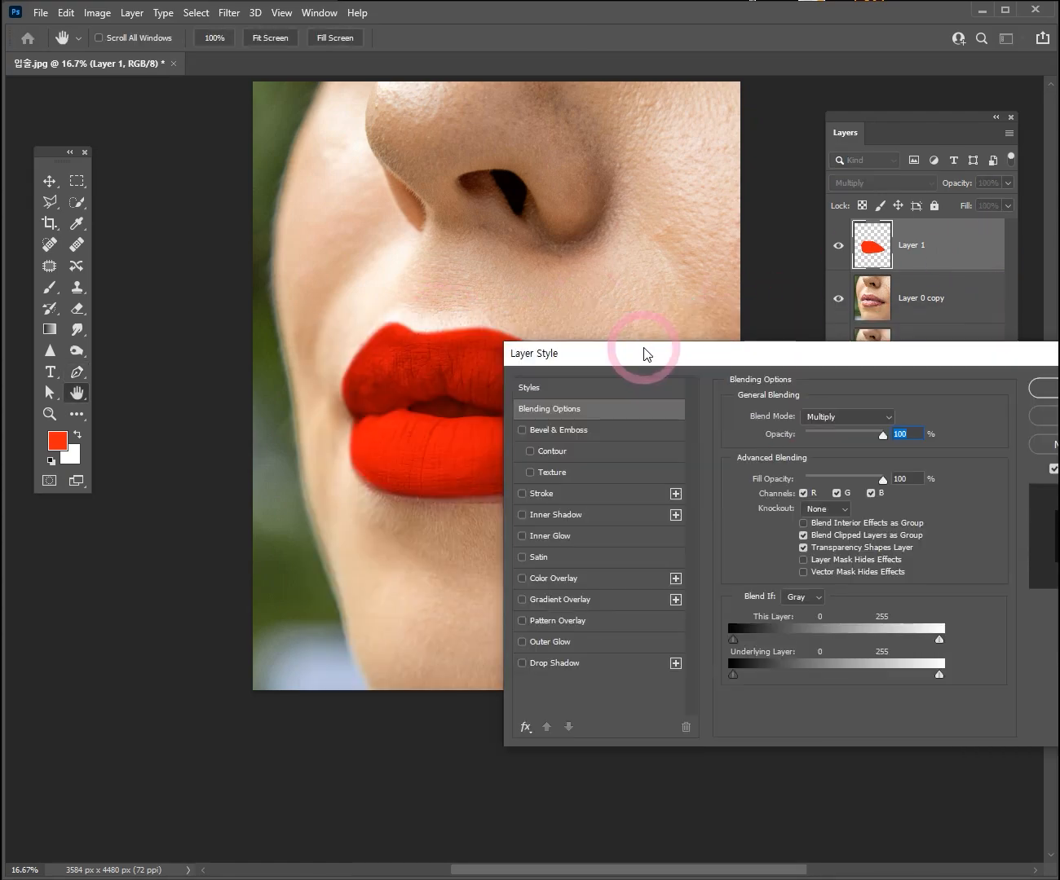
left_click_drag(543, 356, 269, 471)
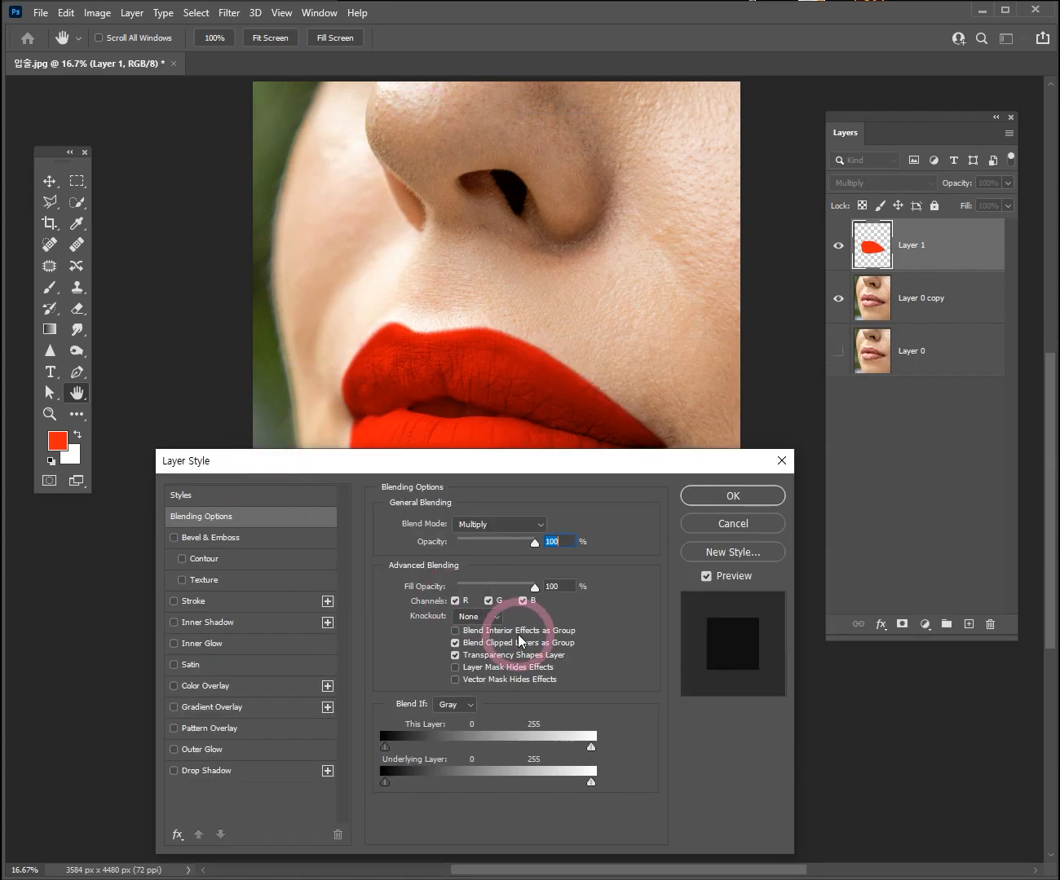
mouse_move(634, 461)
left_mouse_down()
mouse_move(655, 446)
mouse_move(667, 481)
mouse_move(646, 483)
left_mouse_up()
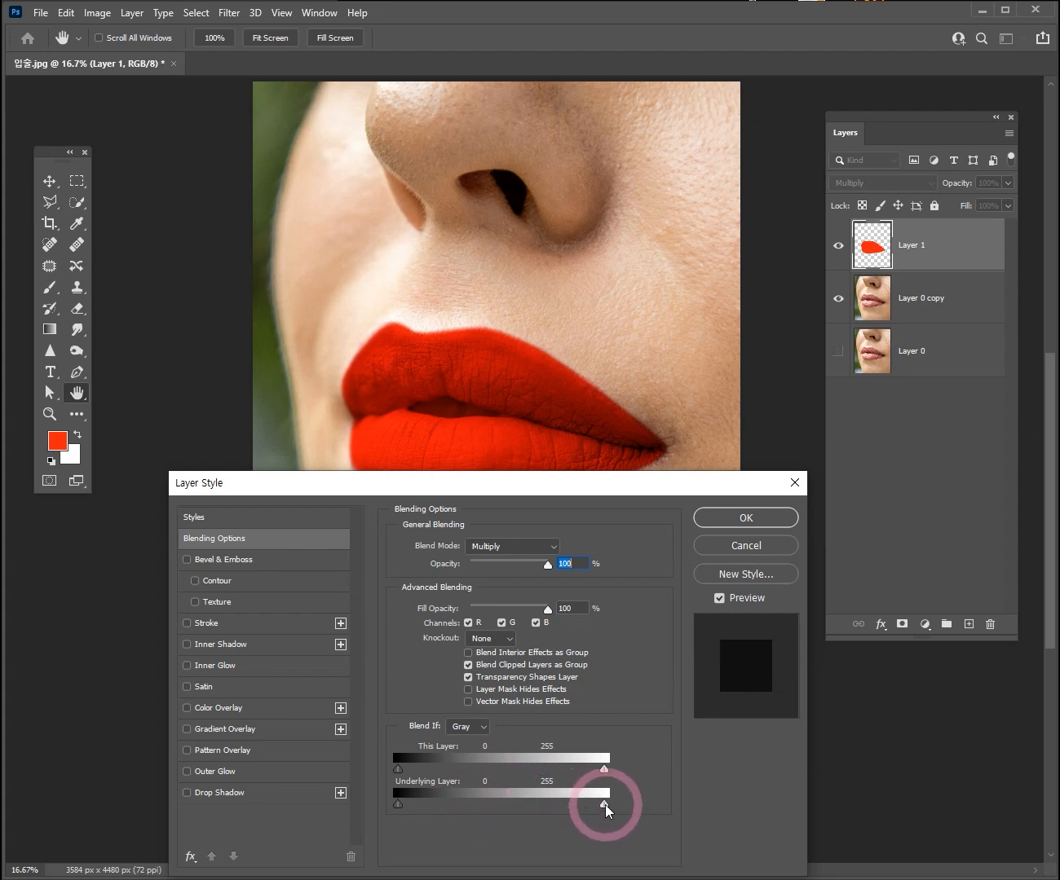
Try the underlying layer's Blend If white slider at 195, split and rejoined, and return it to 255
key("alt")
left_click_drag(604, 806, 600, 809)
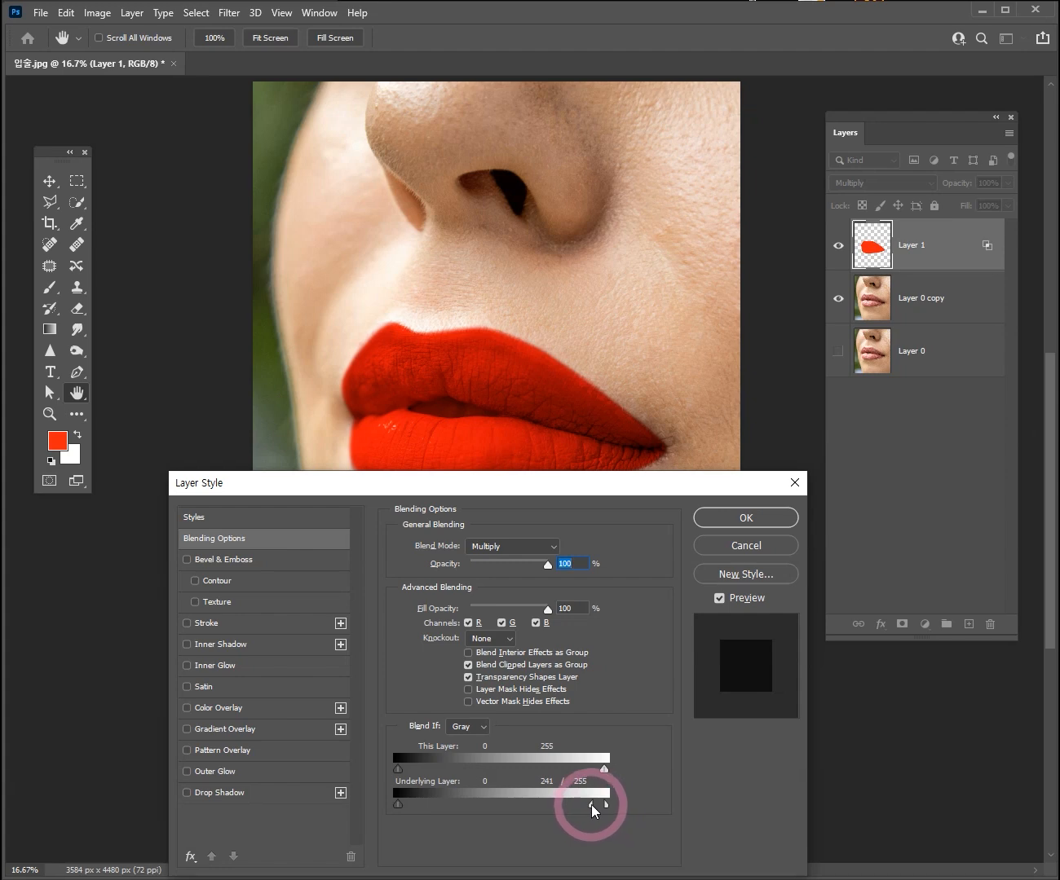
left_click_drag(594, 809, 558, 812)
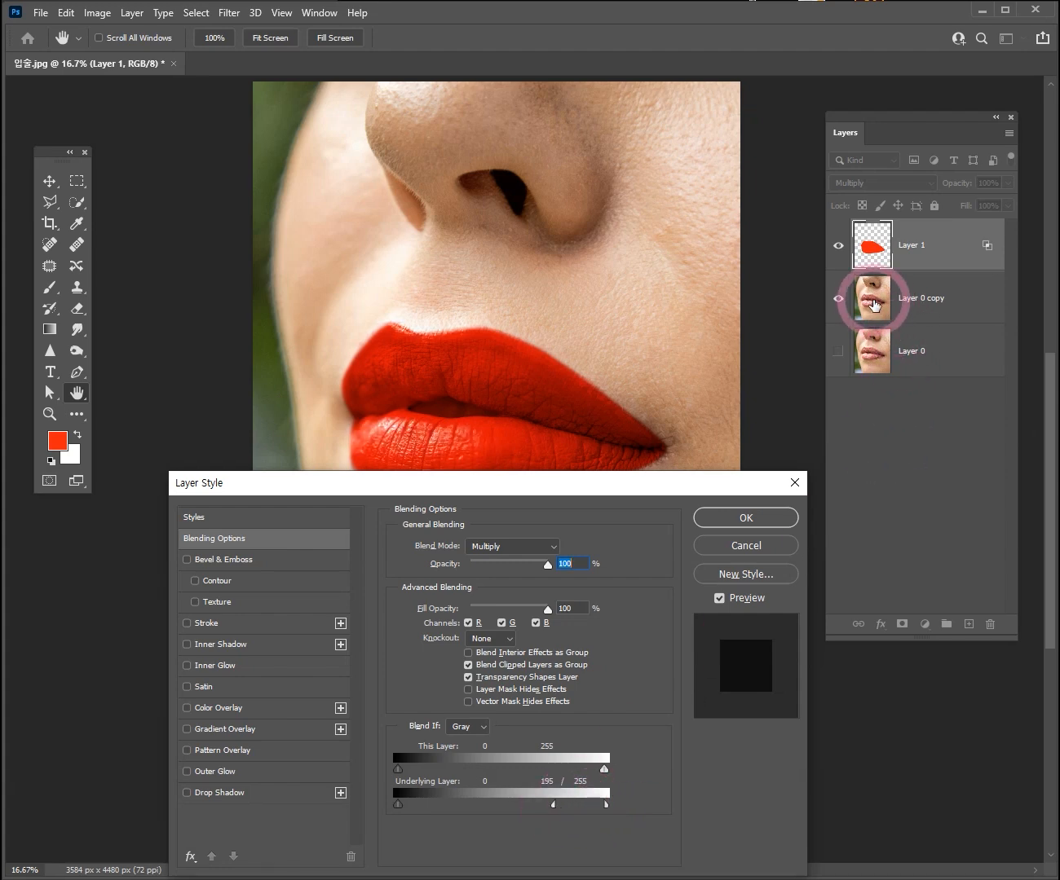
mouse_move(556, 804)
left_mouse_down()
mouse_move(511, 809)
mouse_move(604, 815)
mouse_move(517, 817)
mouse_move(558, 816)
left_mouse_up()
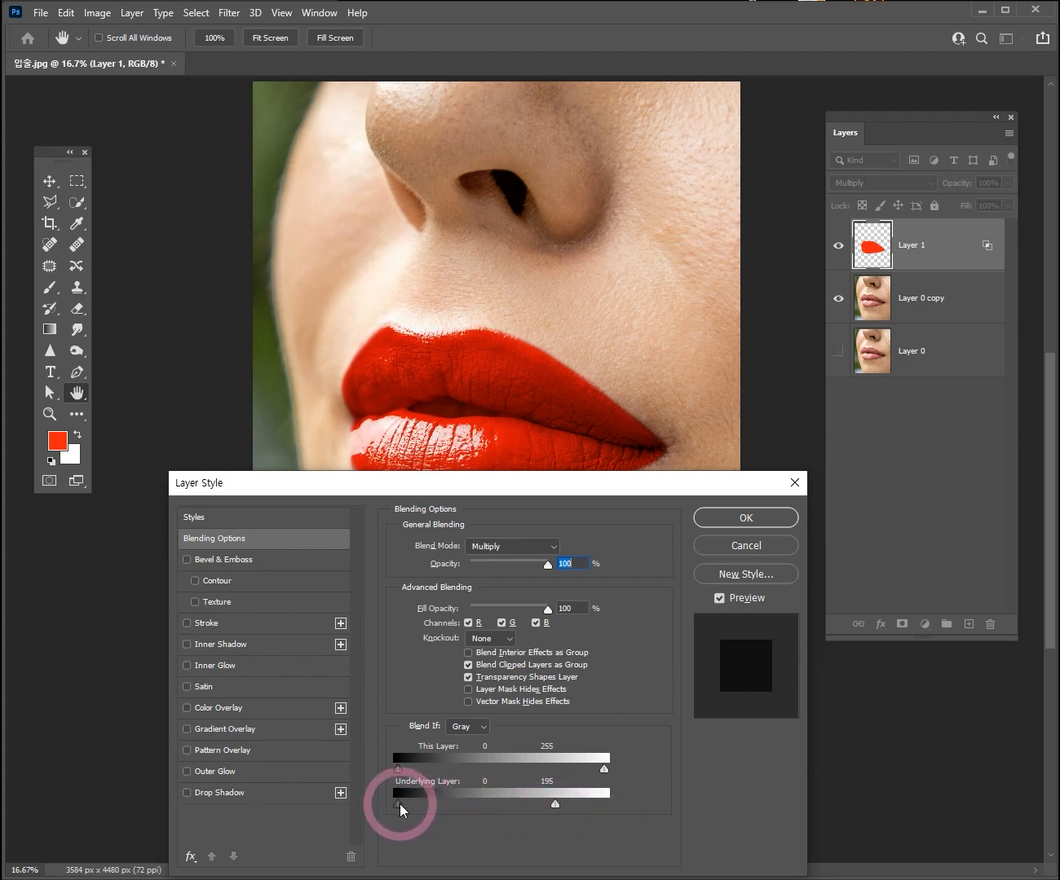
left_click_drag(401, 810, 381, 817)
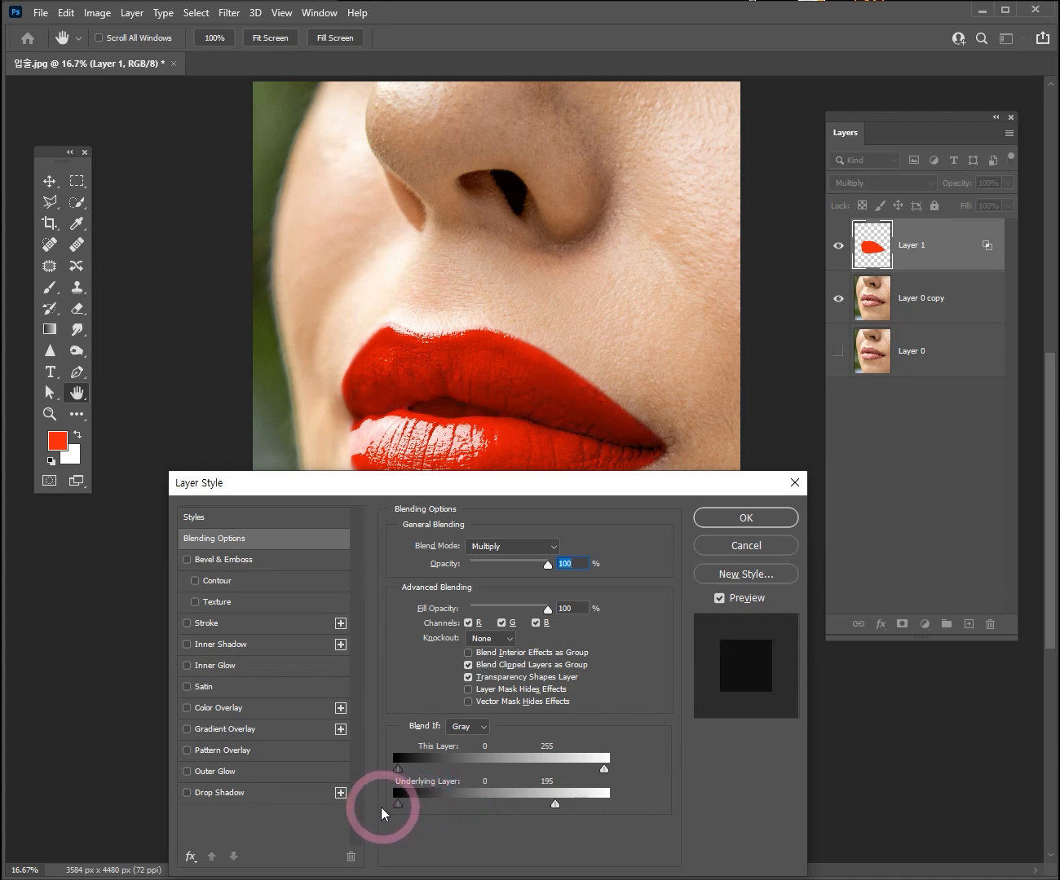
left_click_drag(559, 810, 610, 812)
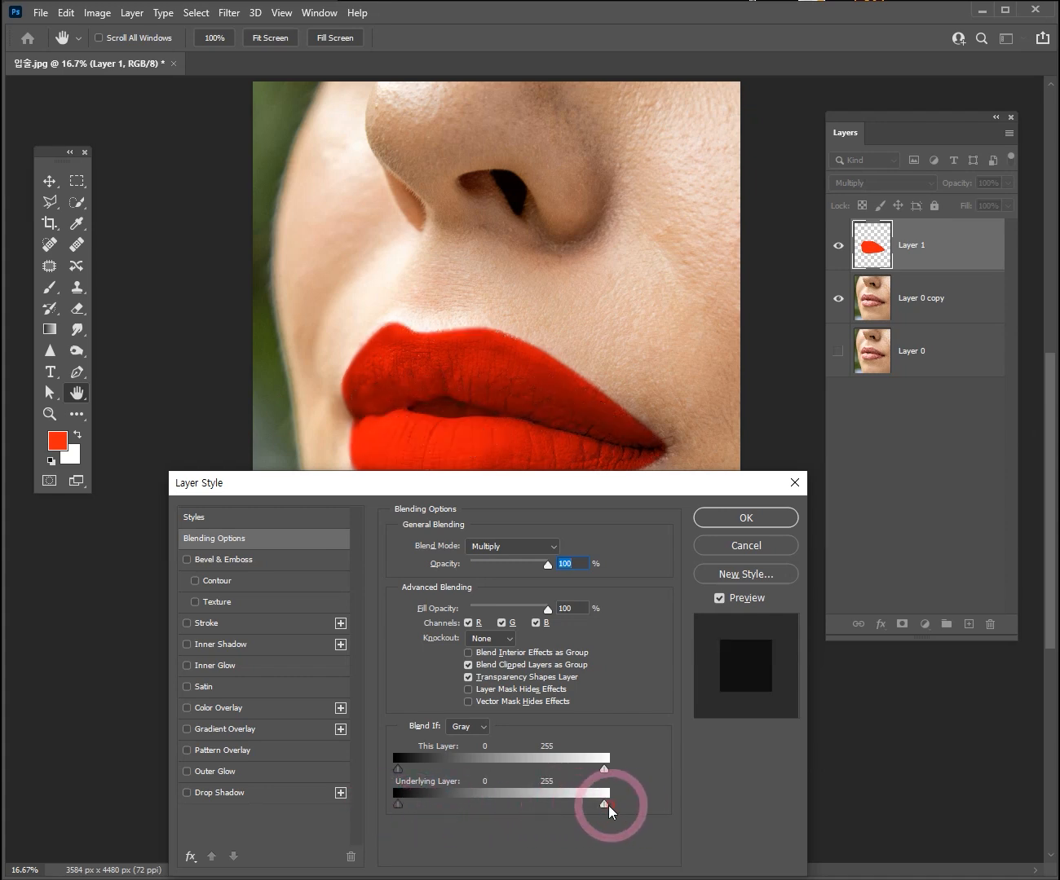
Split the underlying layer's Blend If white slider to 137 / 226 and apply the blending options to Layer 1
key("alt")
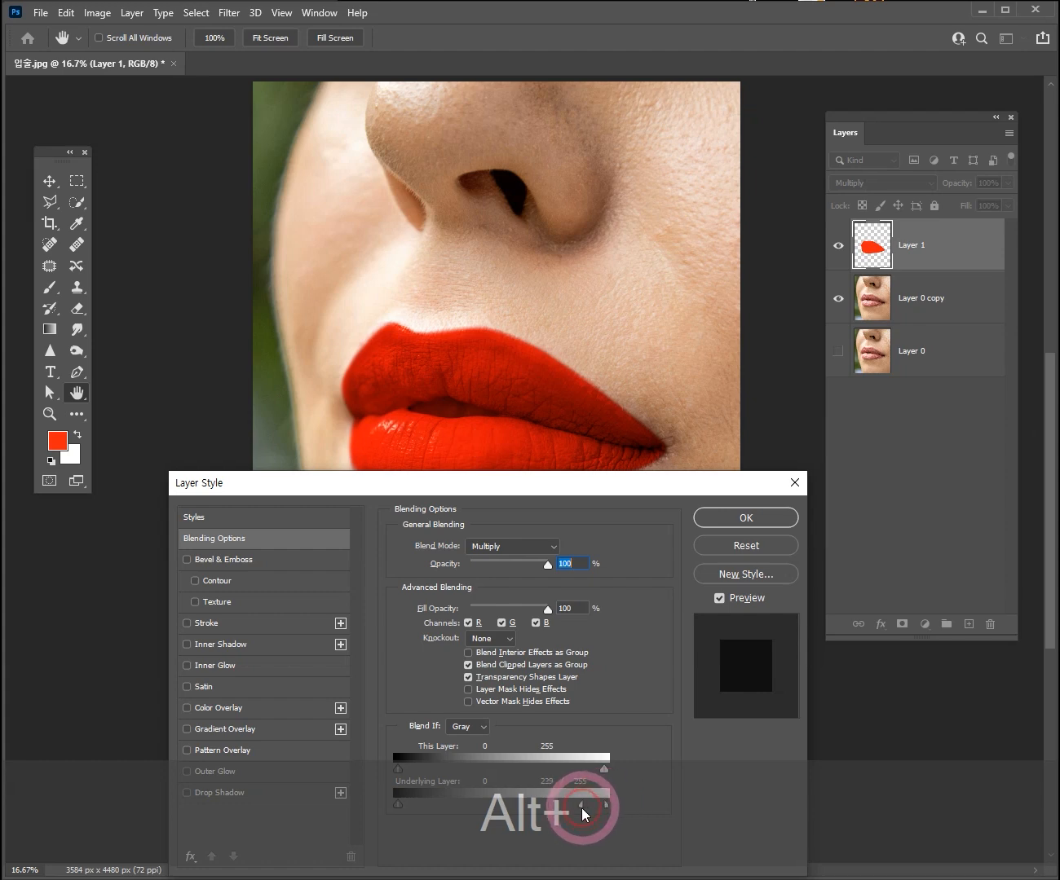
left_click_drag(580, 809, 524, 814)
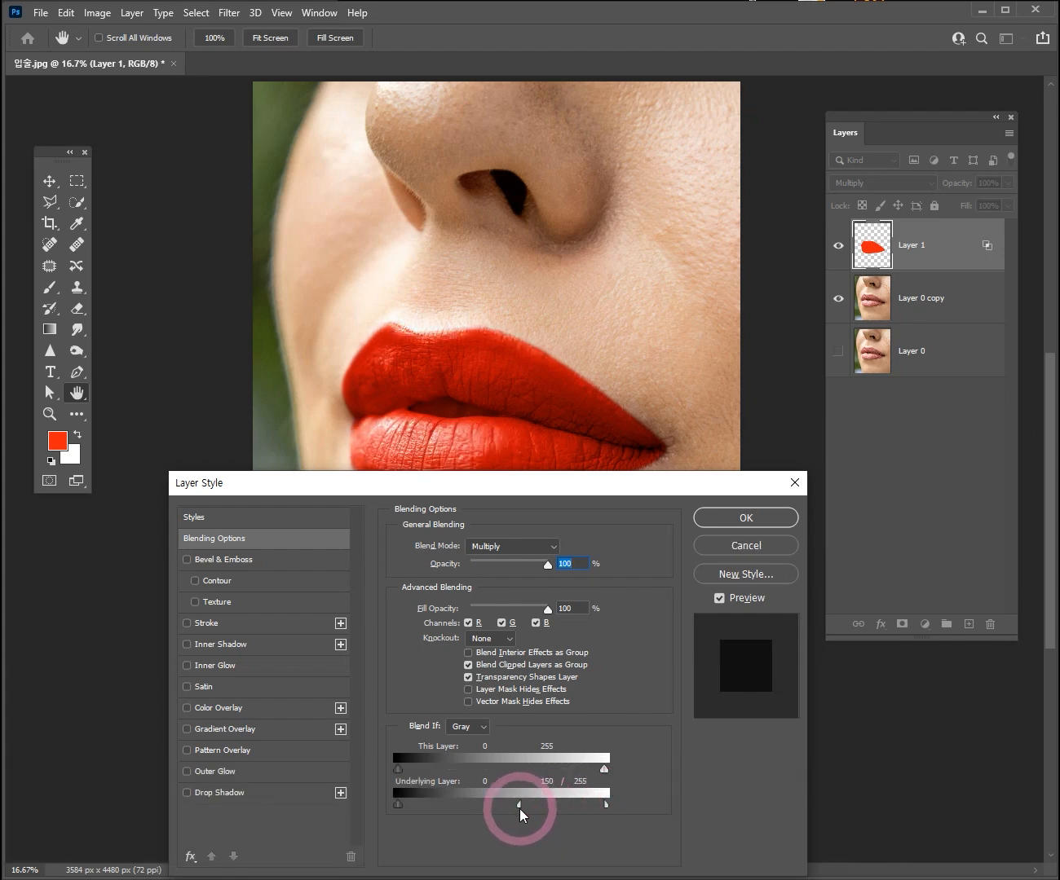
left_click_drag(512, 805, 550, 810)
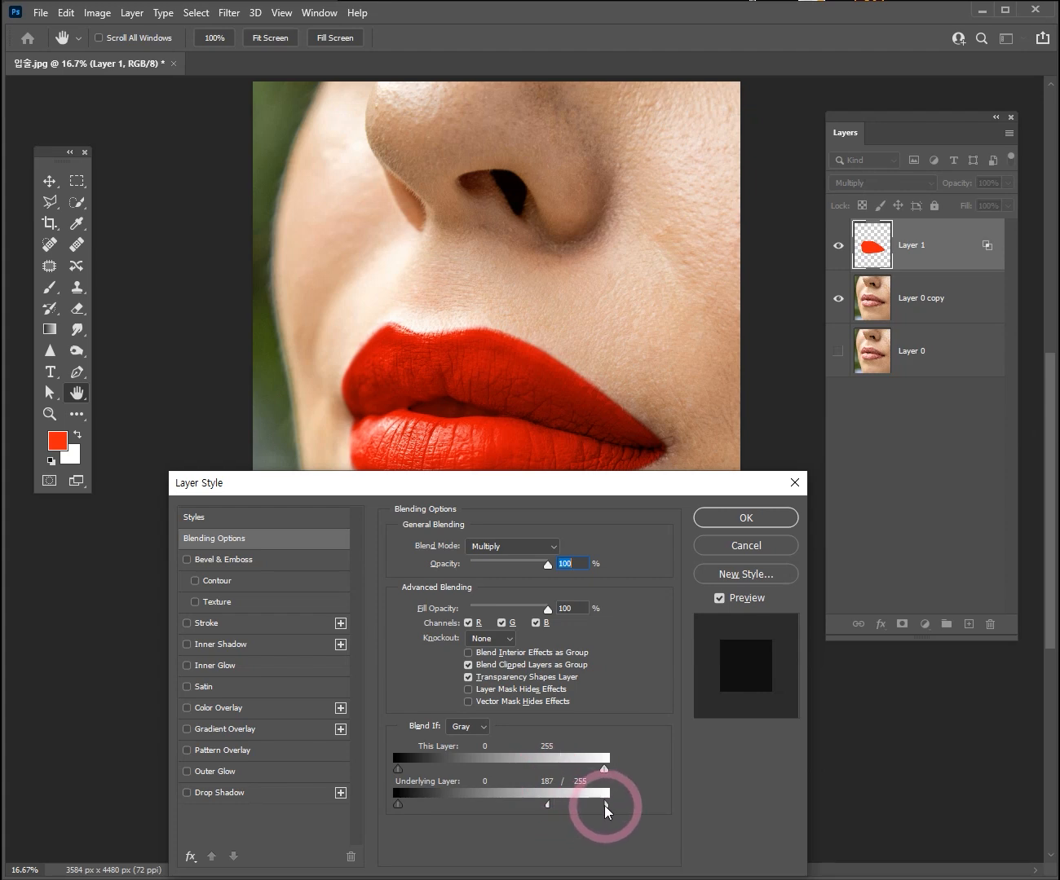
left_click_drag(607, 809, 511, 813)
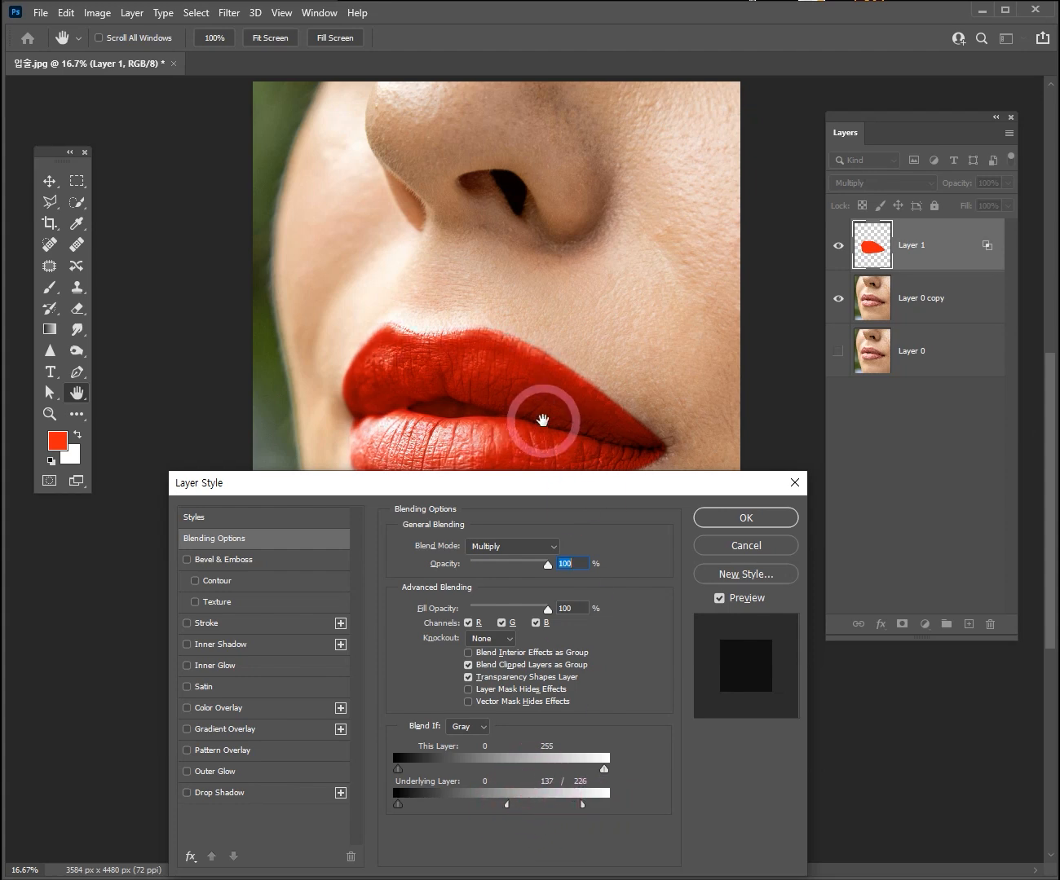
left_click(752, 519)
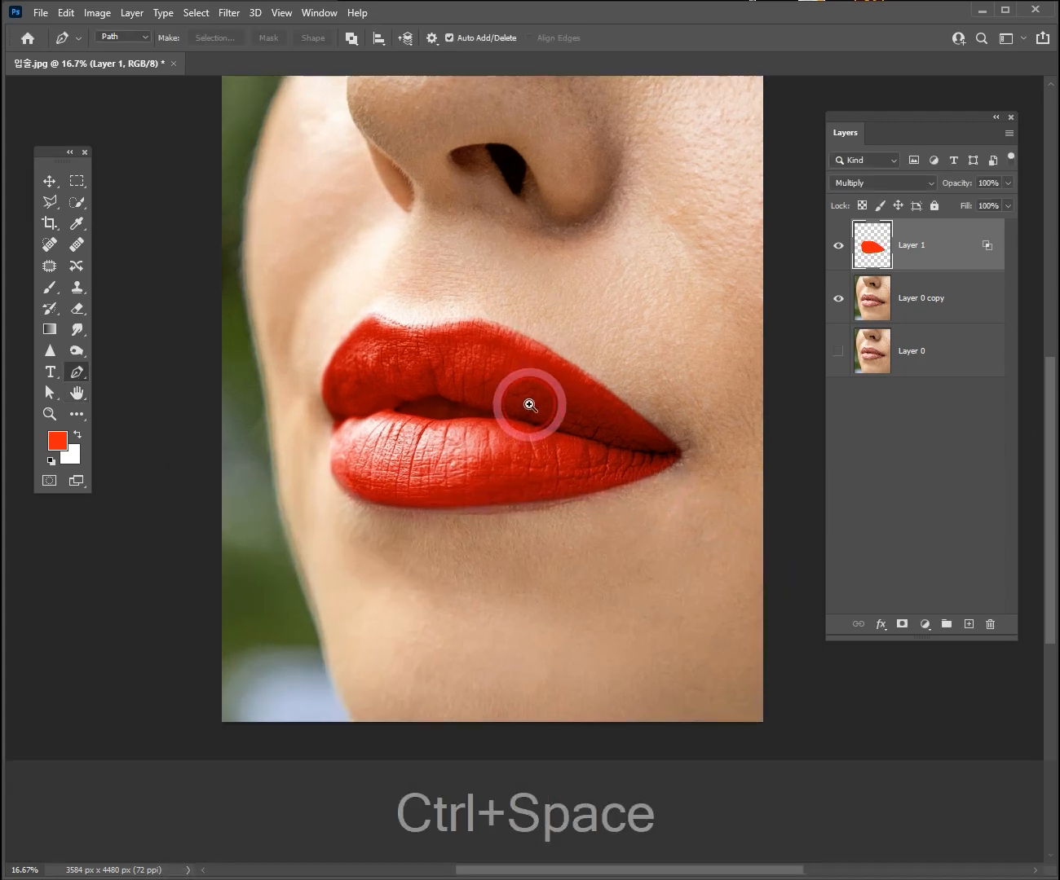
Examine the lip texture up close and compare the lips with Layer 1 hidden and shown
left_click(525, 401, "ctrl+space")
left_click(577, 416, "ctrl+alt+space")
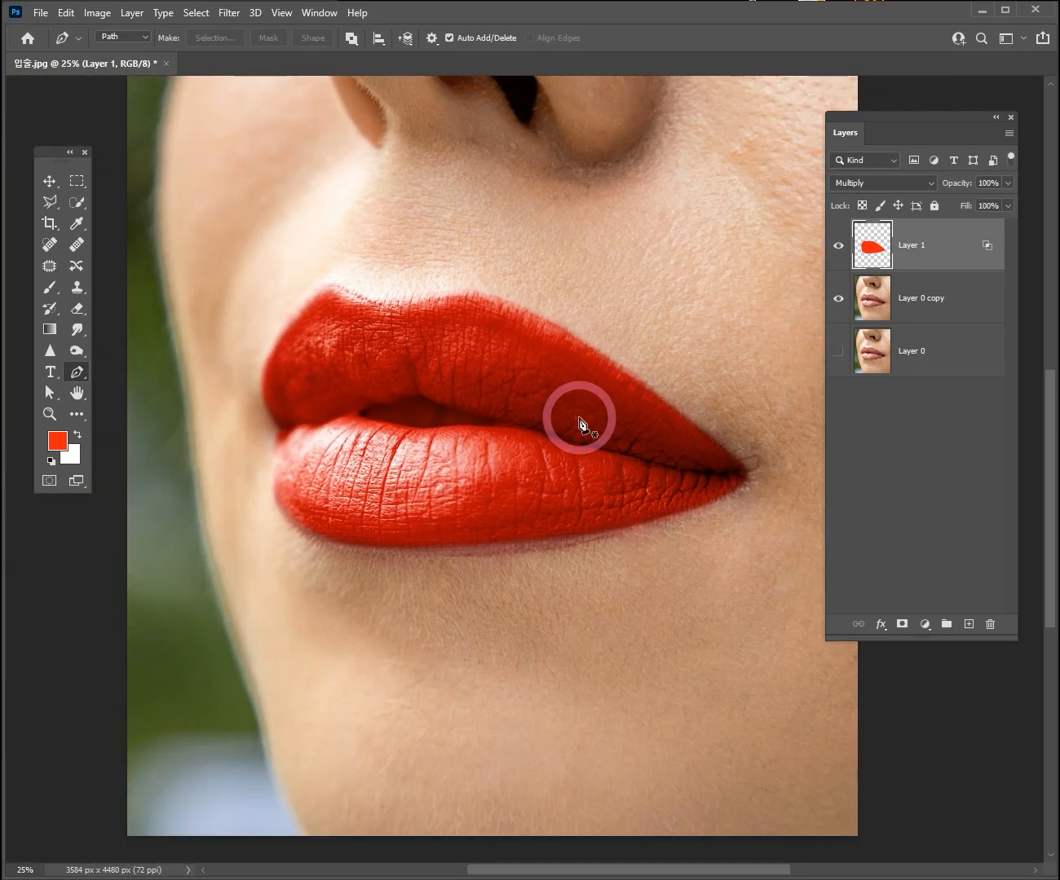
left_click(623, 418, "ctrl+space")
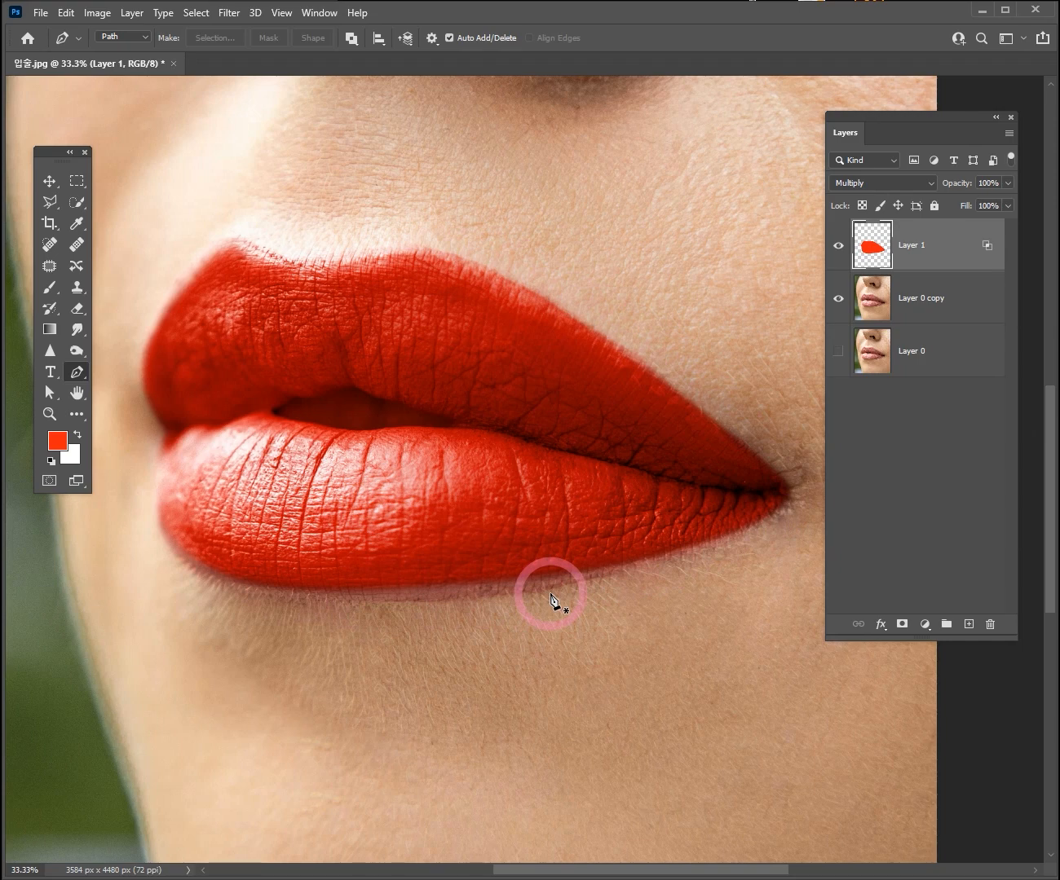
left_click(522, 419, "ctrl+alt+space")
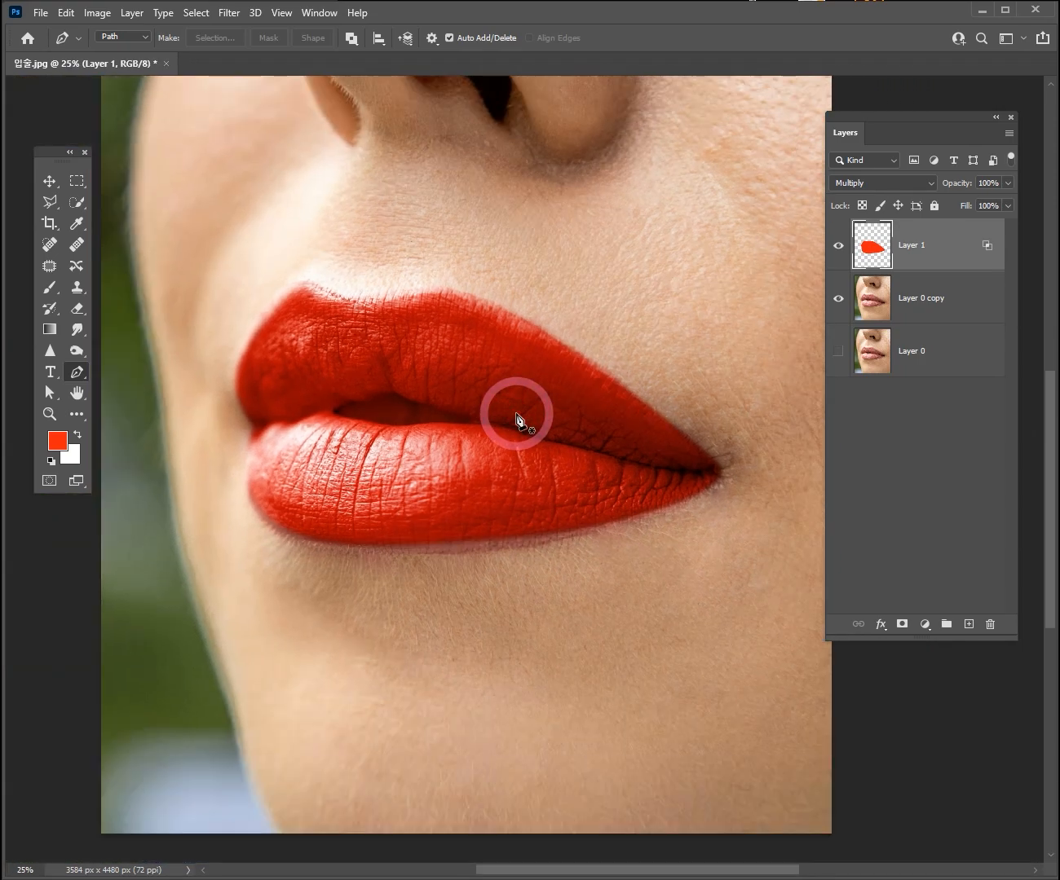
left_click(838, 245)
left_click(838, 245)
left_click(838, 245)
left_click(837, 244)
left_click(838, 244)
left_click(840, 247)
left_click(839, 247)
left_click(839, 248)
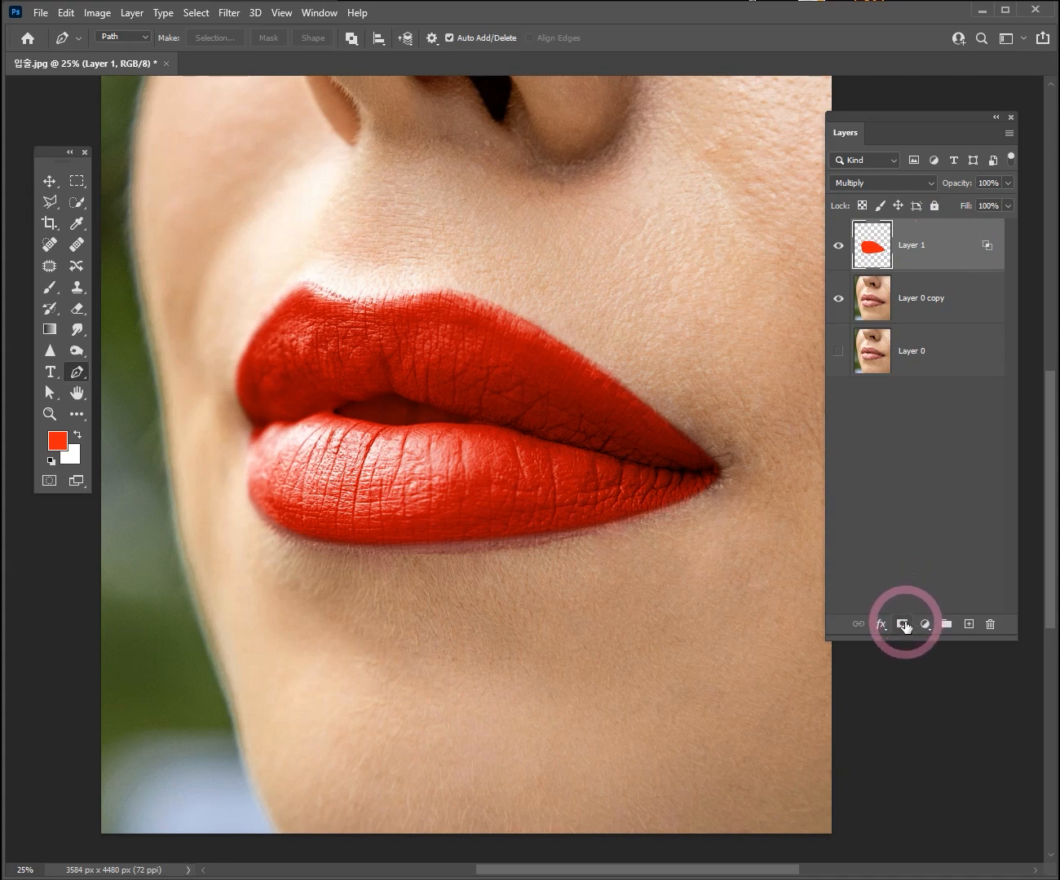
Add a layer mask to Layer 1 and set up the soft round Brush tool with 18% opacity
left_click(905, 626)
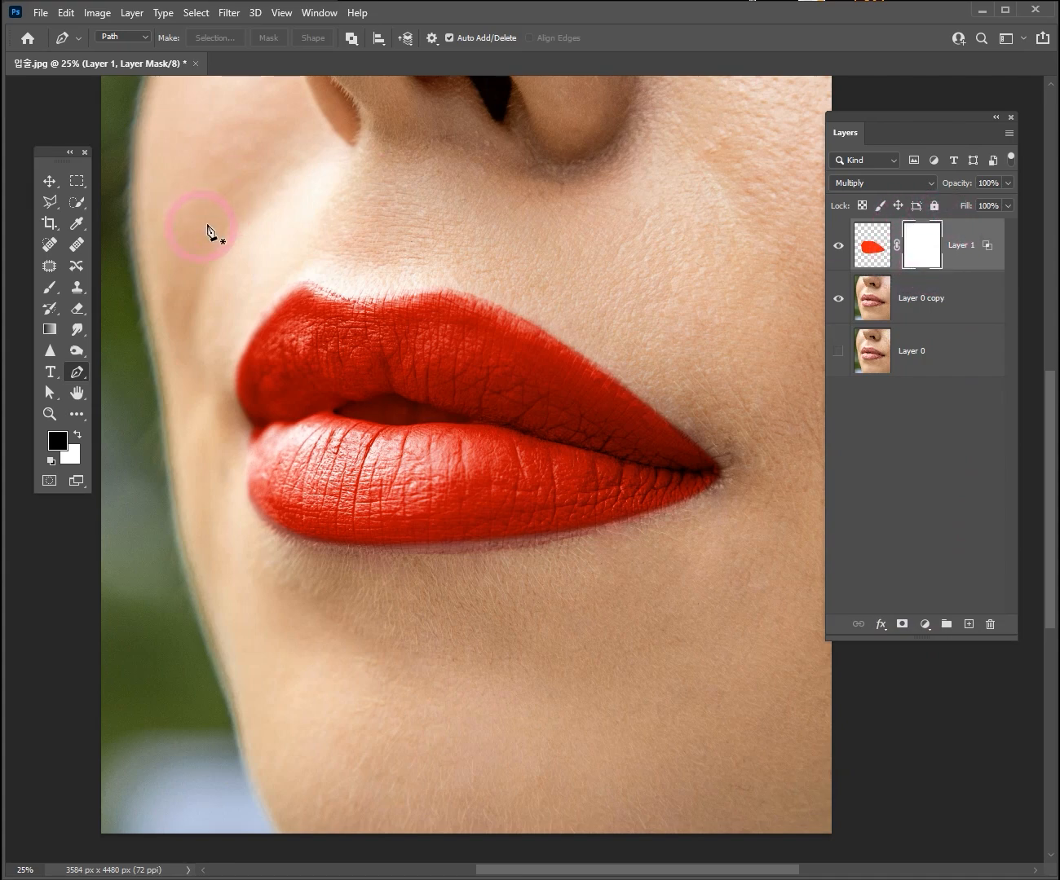
left_click_drag(55, 151, 37, 111)
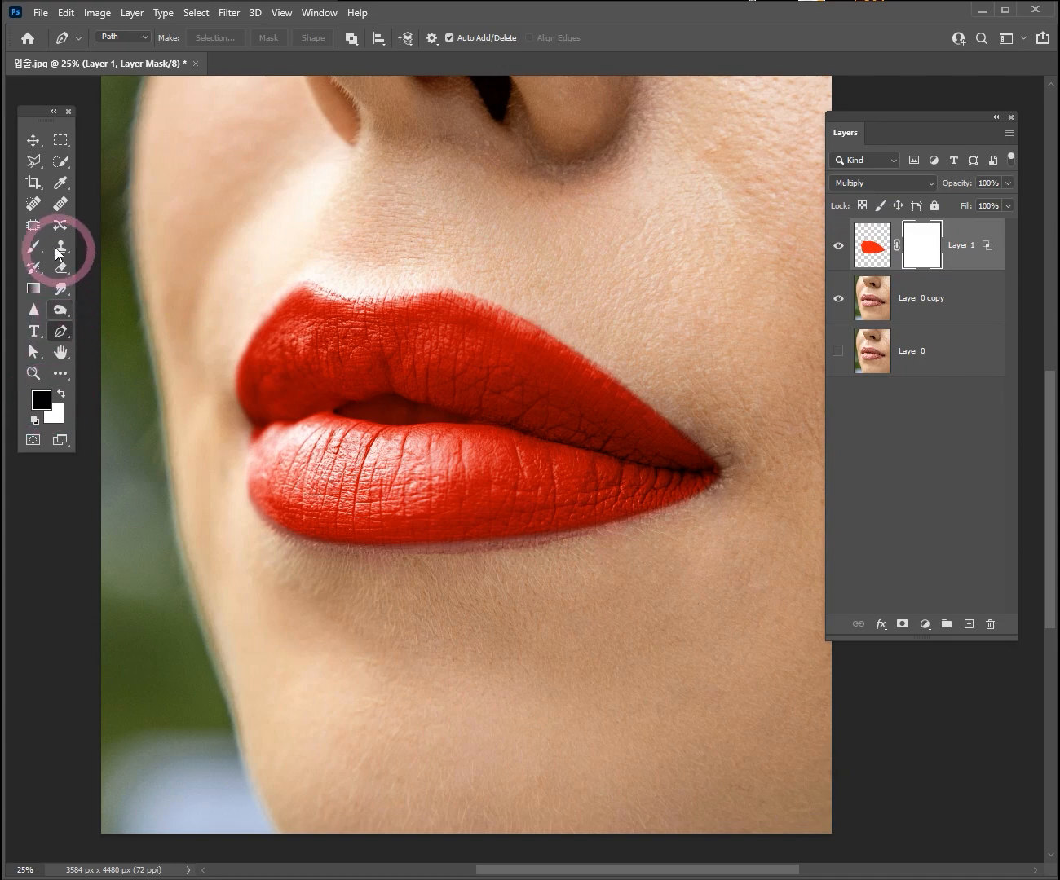
left_click(33, 246)
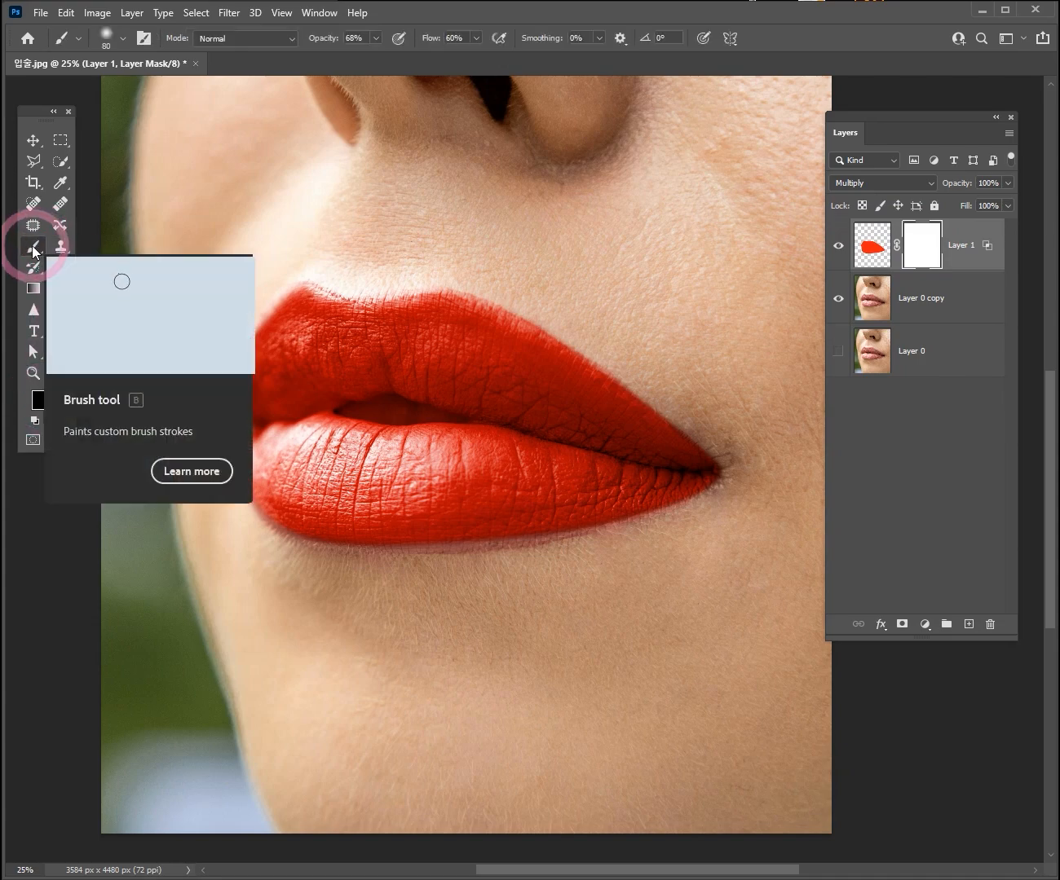
left_click(125, 40)
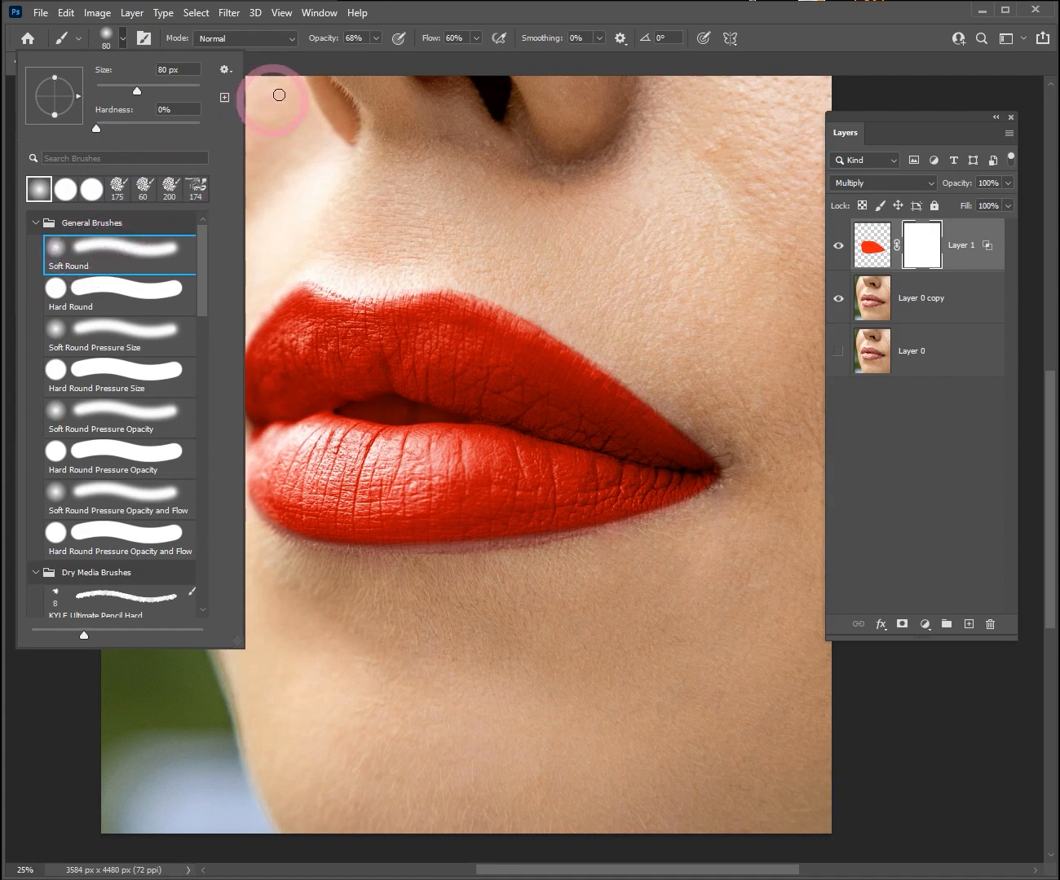
left_click(376, 38)
mouse_move(367, 52)
left_mouse_down()
mouse_move(341, 57)
mouse_move(403, 55)
mouse_move(351, 54)
left_mouse_up()
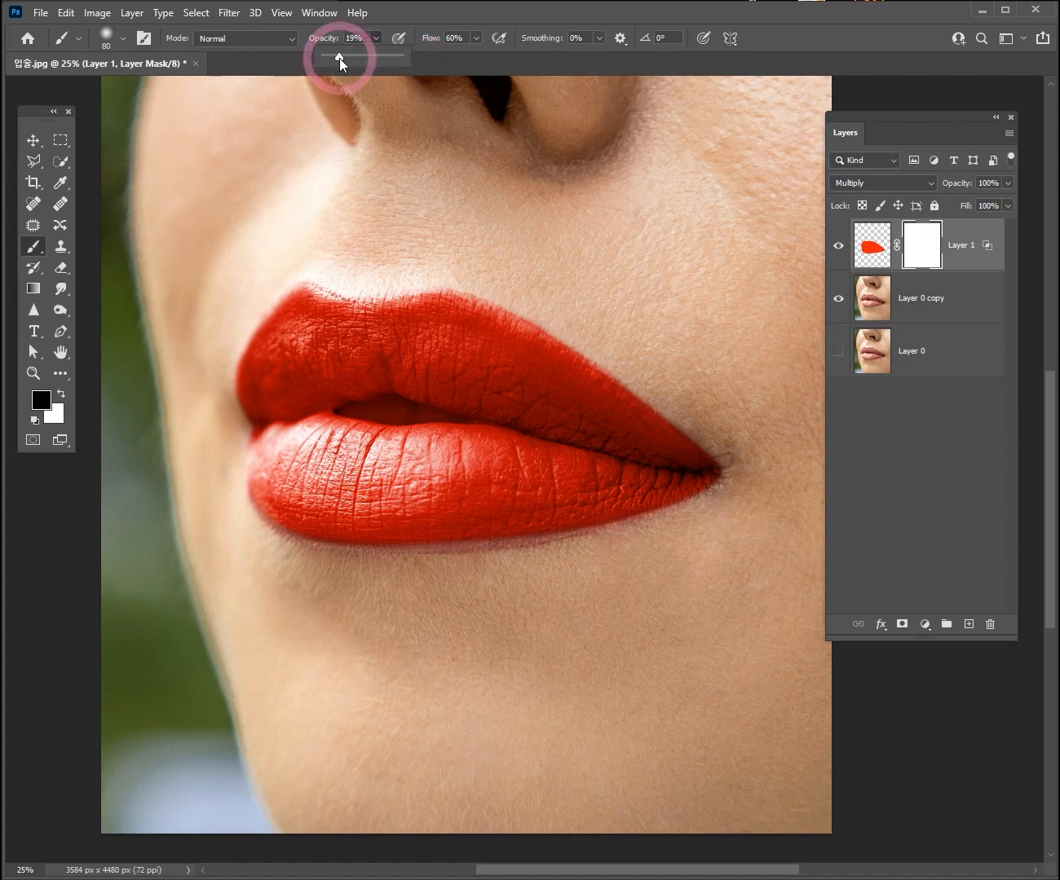
left_click_drag(339, 58, 338, 58)
Enlarge the brush to 500 px and paint black on Layer 1's mask to fade the red in the middle of the lips
left_click(399, 276)
key("bracketright")
key("bracketright")
key("bracketright")
key("bracketright")
key("bracketright")
key("bracketright")
key("bracketright")
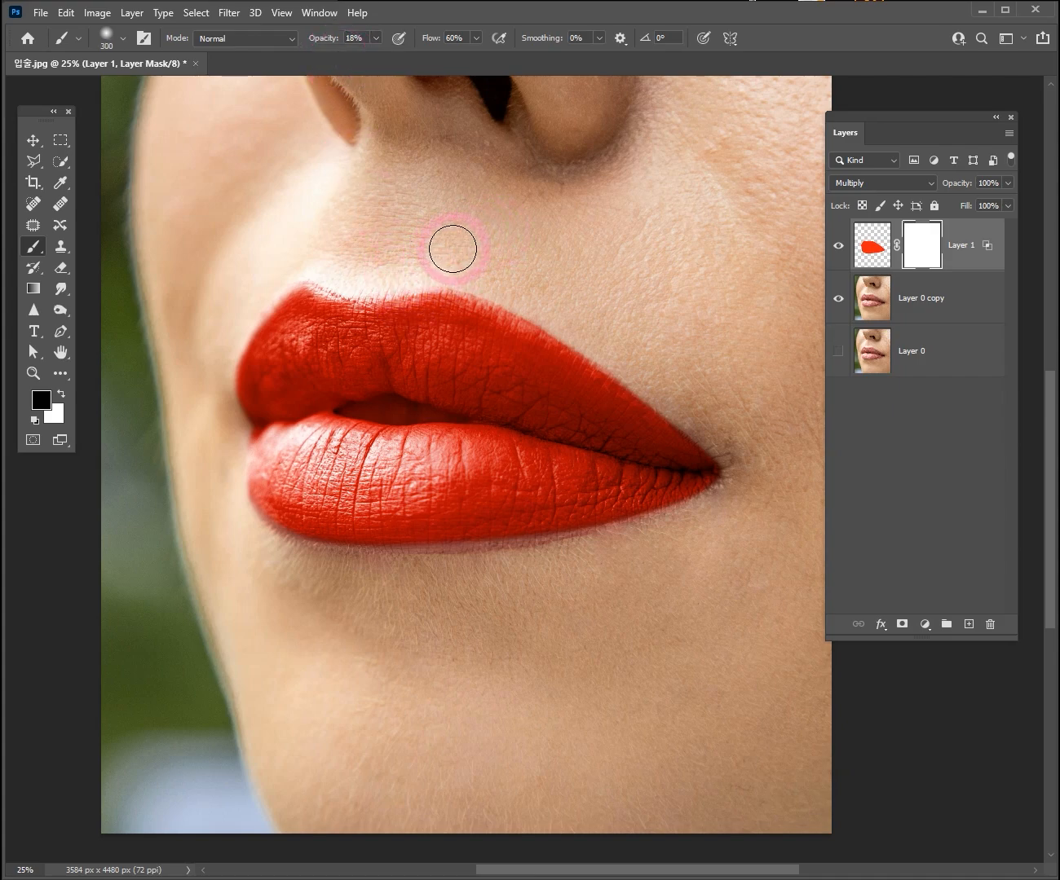
key("bracketleft")
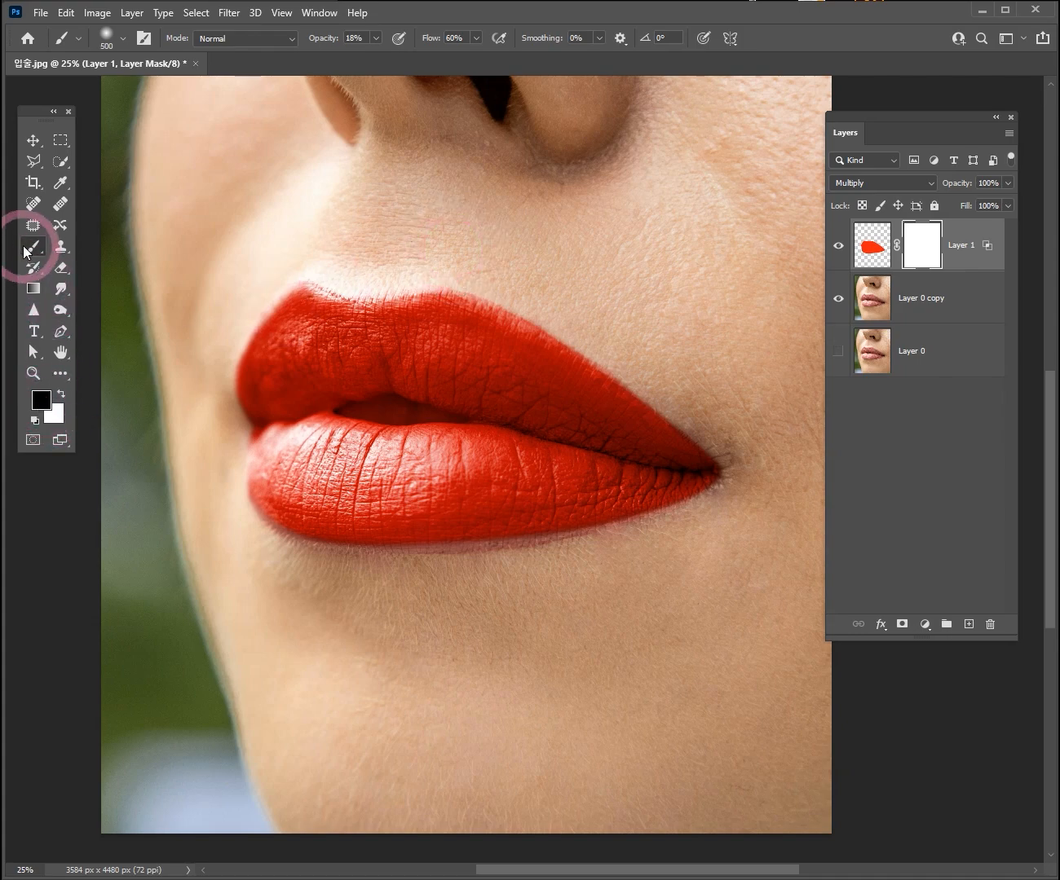
mouse_move(382, 292)
left_mouse_down()
mouse_move(428, 394)
mouse_move(413, 321)
mouse_move(429, 370)
mouse_move(416, 454)
mouse_move(422, 507)
mouse_move(433, 494)
mouse_move(446, 551)
mouse_move(474, 513)
mouse_move(476, 543)
mouse_move(499, 483)
mouse_move(514, 497)
mouse_move(535, 432)
mouse_move(511, 453)
mouse_move(617, 425)
mouse_move(635, 449)
mouse_move(567, 451)
mouse_move(520, 372)
mouse_move(515, 398)
left_mouse_up()
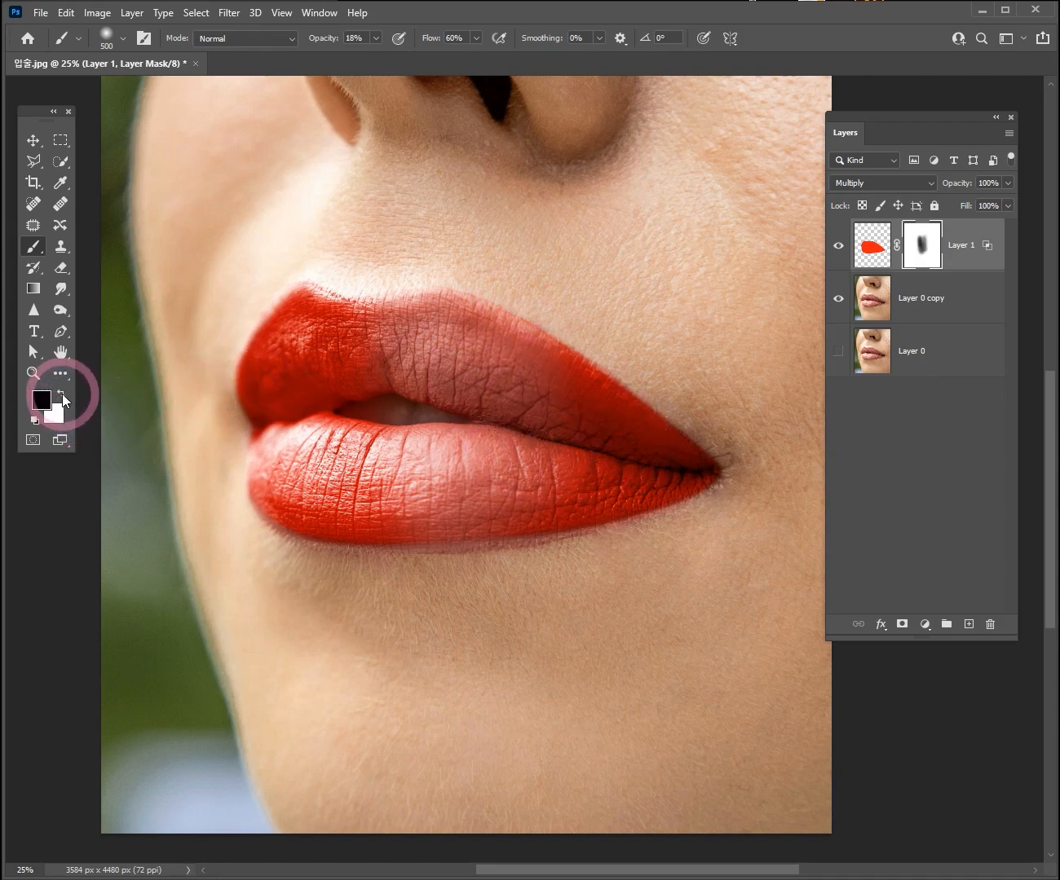
Switch to white and paint on the mask to restore the red in the middle of the lips
left_click(64, 398)
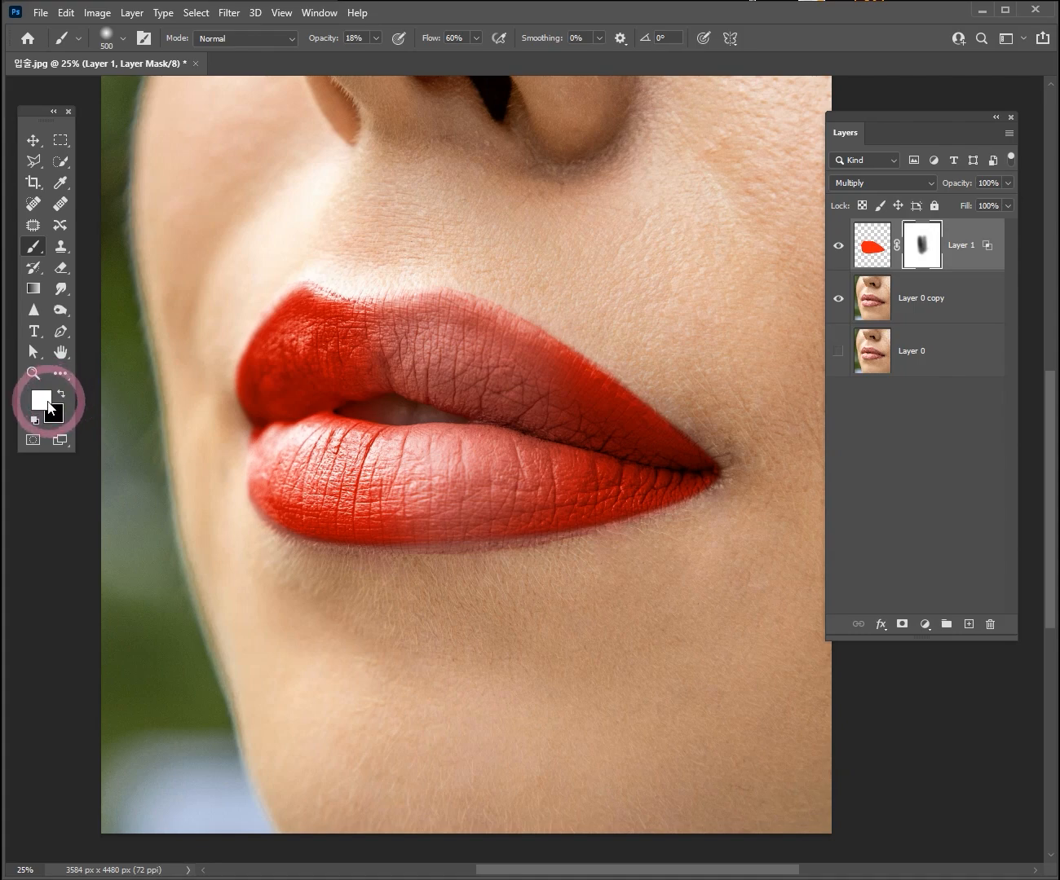
mouse_move(429, 311)
left_mouse_down()
mouse_move(393, 222)
mouse_move(385, 299)
mouse_move(416, 242)
mouse_move(463, 280)
mouse_move(494, 248)
mouse_move(503, 355)
mouse_move(546, 262)
mouse_move(571, 291)
mouse_move(566, 270)
mouse_move(552, 281)
mouse_move(535, 255)
mouse_move(461, 251)
mouse_move(434, 279)
mouse_move(385, 271)
mouse_move(459, 304)
mouse_move(470, 447)
mouse_move(515, 408)
mouse_move(554, 263)
mouse_move(416, 289)
mouse_move(440, 374)
mouse_move(176, 352)
left_mouse_up()
key("d")
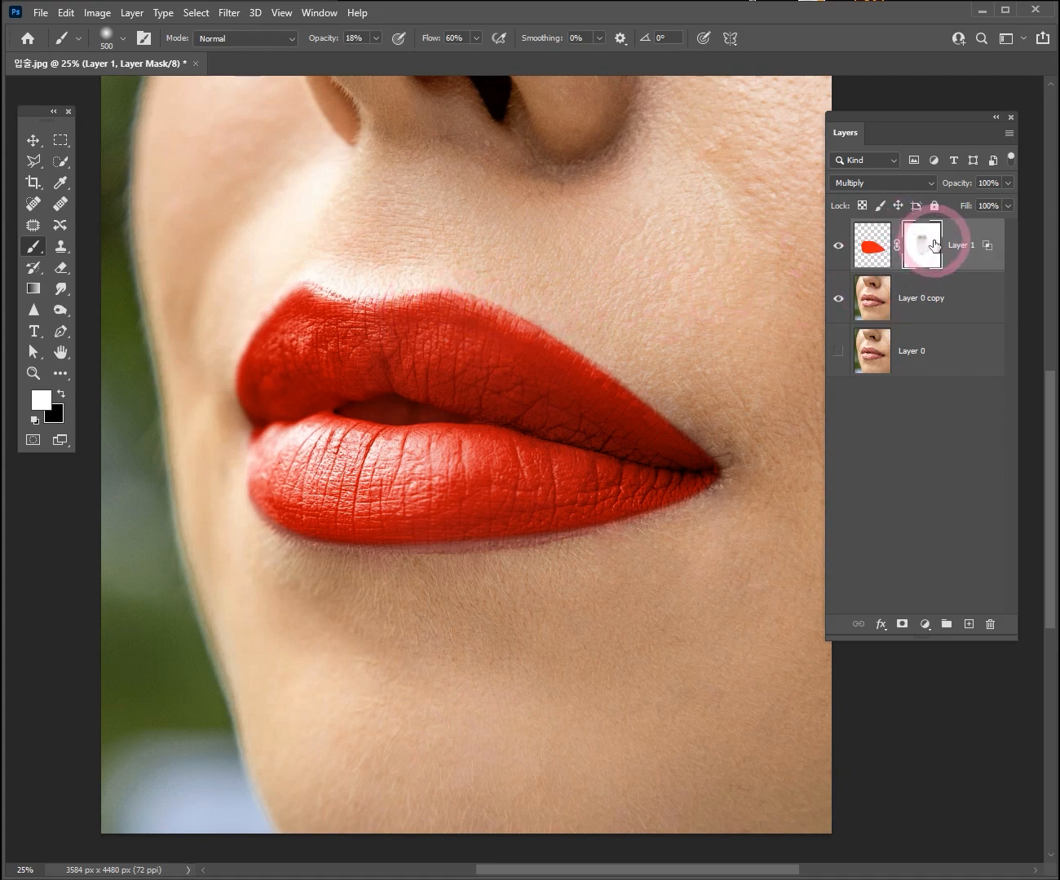
Paint black on the mask with a 200 to 250 px brush to soften the upper lip's outer edge and the lip corner
left_click(61, 397)
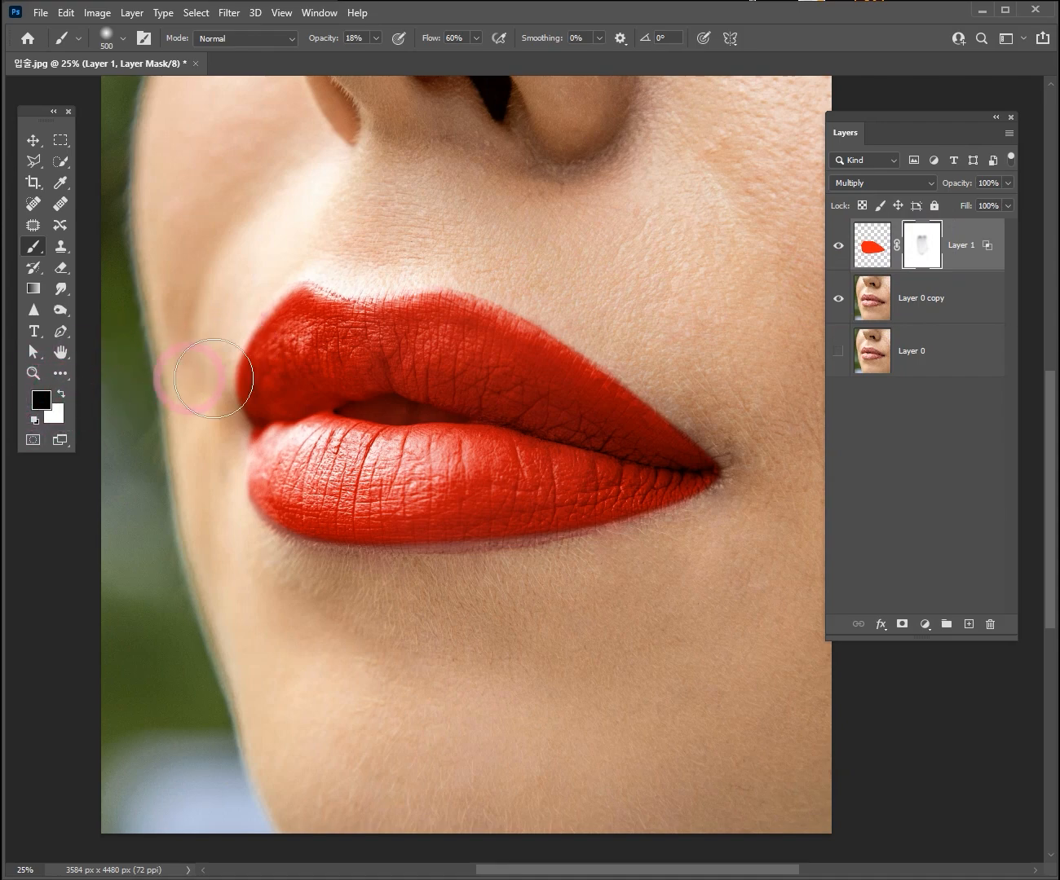
left_click_drag(473, 291, 518, 307)
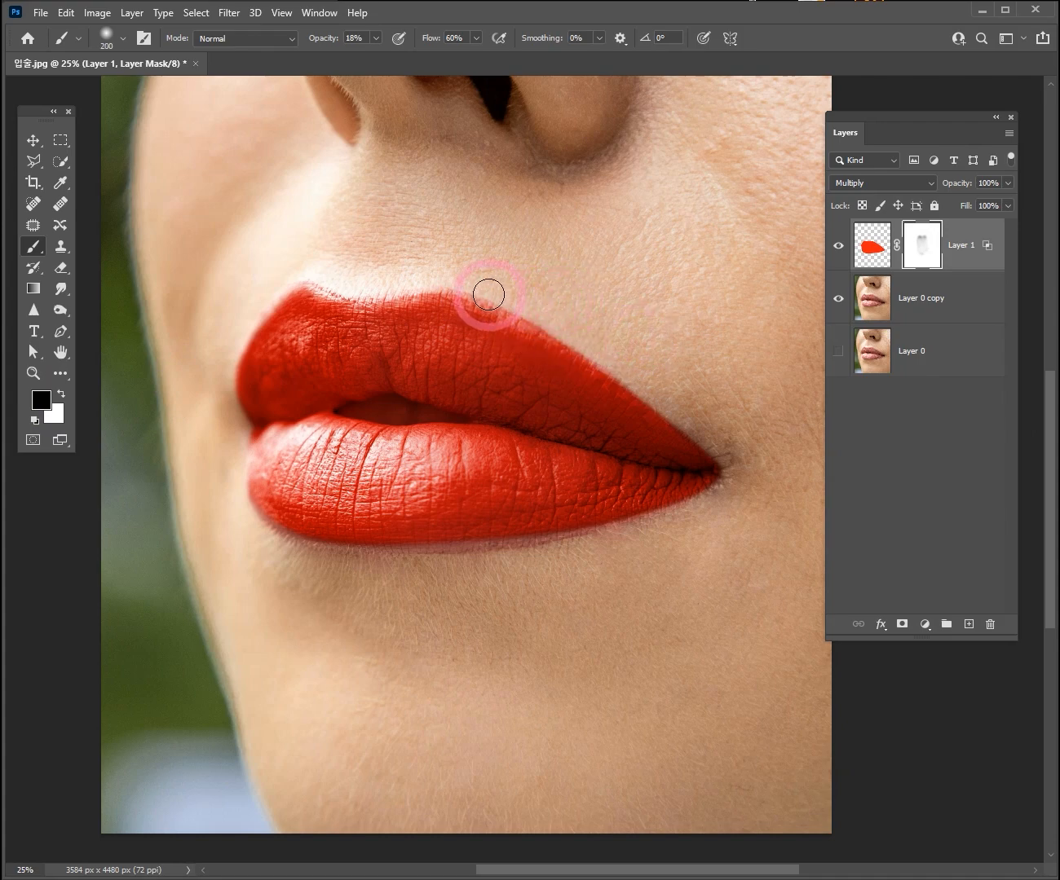
left_click_drag(450, 287, 506, 313)
key("bracketright")
mouse_move(603, 341)
left_mouse_down()
mouse_move(529, 307)
mouse_move(610, 350)
mouse_move(691, 415)
mouse_move(704, 434)
mouse_move(617, 381)
mouse_move(587, 338)
mouse_move(717, 447)
mouse_move(739, 481)
mouse_move(701, 522)
mouse_move(661, 520)
mouse_move(601, 542)
left_mouse_up()
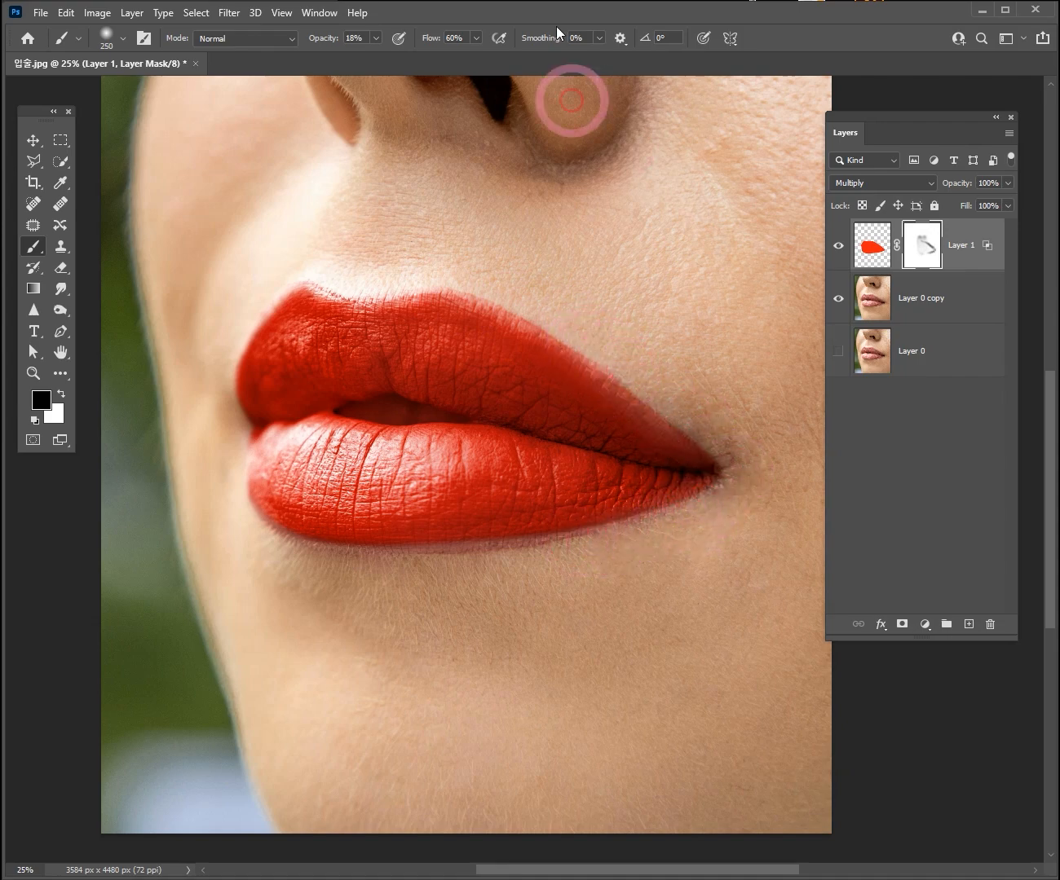
Raise the brush opacity to 53% and paint black on the mask along the lower lip's edge to soften it
left_click(376, 37)
left_click_drag(379, 49, 392, 55)
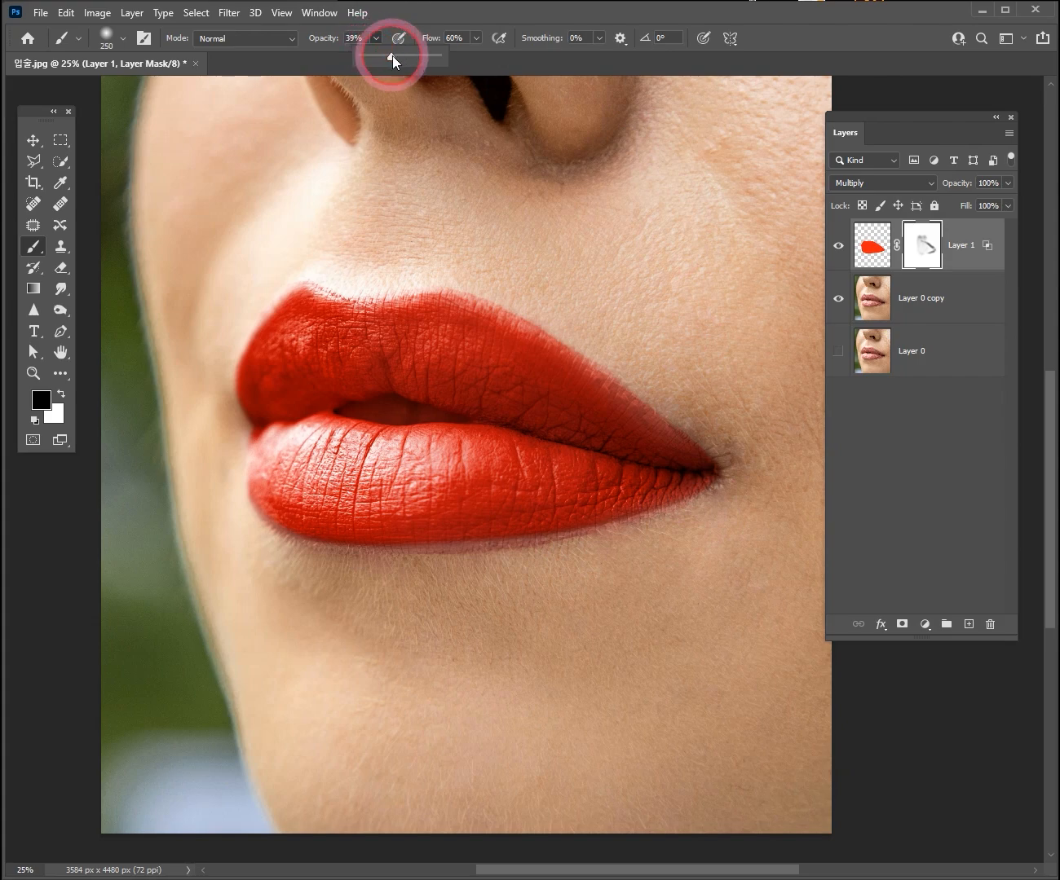
mouse_move(710, 496)
left_mouse_down()
mouse_move(617, 559)
mouse_move(694, 510)
mouse_move(523, 558)
mouse_move(426, 558)
mouse_move(399, 574)
mouse_move(331, 569)
mouse_move(436, 566)
mouse_move(341, 561)
mouse_move(275, 542)
mouse_move(556, 528)
mouse_move(728, 480)
mouse_move(630, 373)
mouse_move(502, 298)
mouse_move(305, 284)
mouse_move(258, 309)
mouse_move(210, 362)
mouse_move(195, 435)
mouse_move(357, 430)
mouse_move(383, 409)
left_mouse_up()
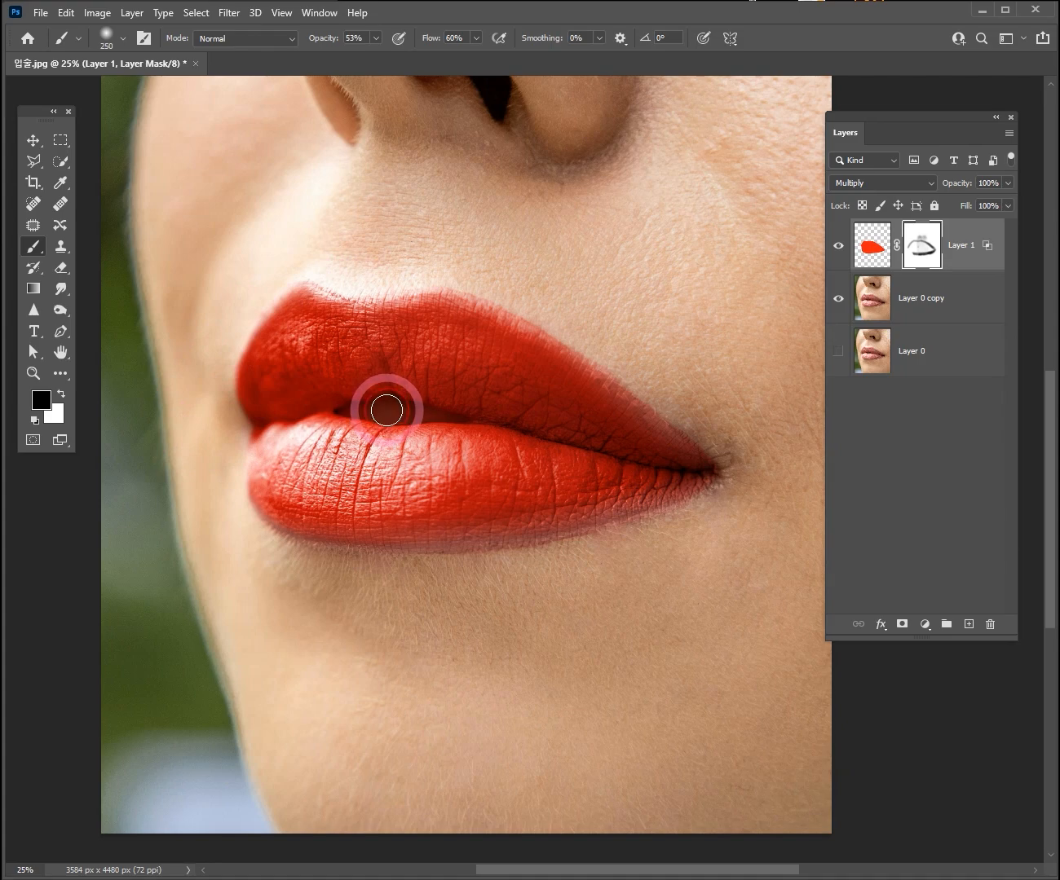
Reduce the brush to 150 px, mask the red off the teeth between the lips, and check the result
key("bracketleft")
key("bracketleft")
key("bracketleft")
key("bracketleft")
mouse_move(347, 409)
left_mouse_down()
mouse_move(475, 420)
mouse_move(374, 409)
left_mouse_up()
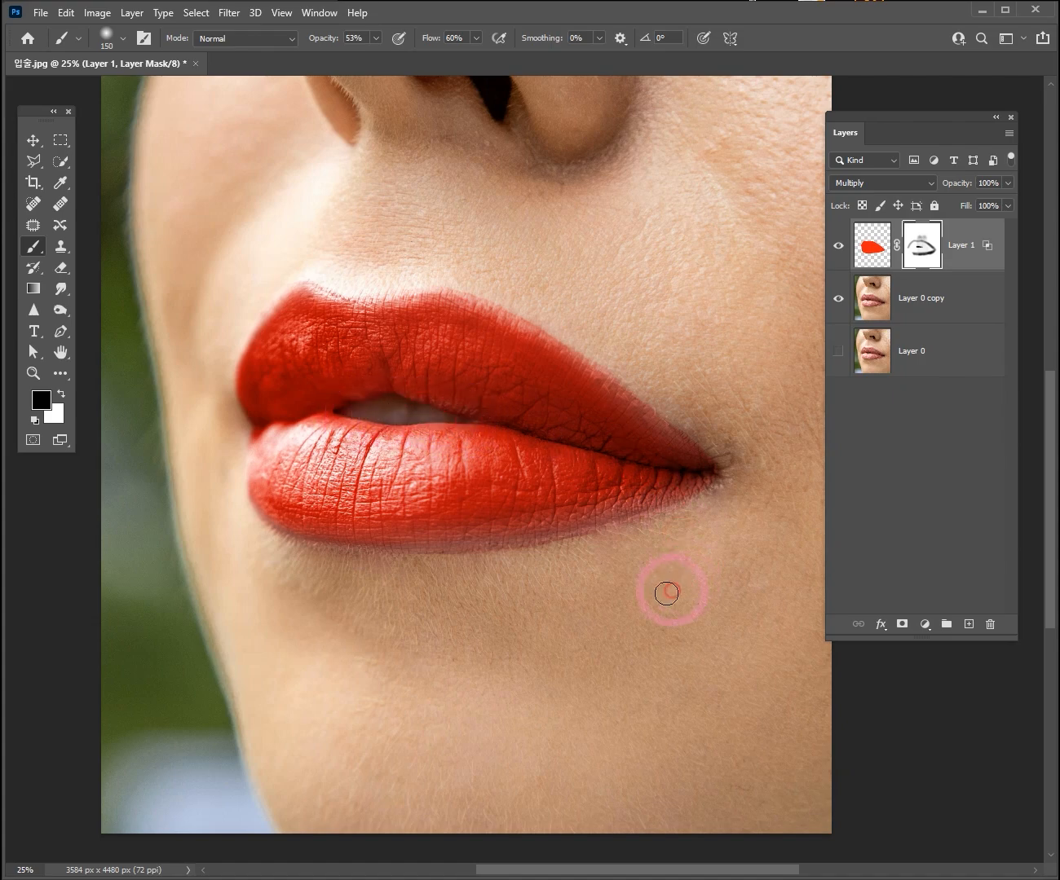
left_click(474, 395, "ctrl+alt")
left_click(474, 395, "ctrl+alt")
left_click(480, 371, "ctrl")
left_click(503, 371, "ctrl")
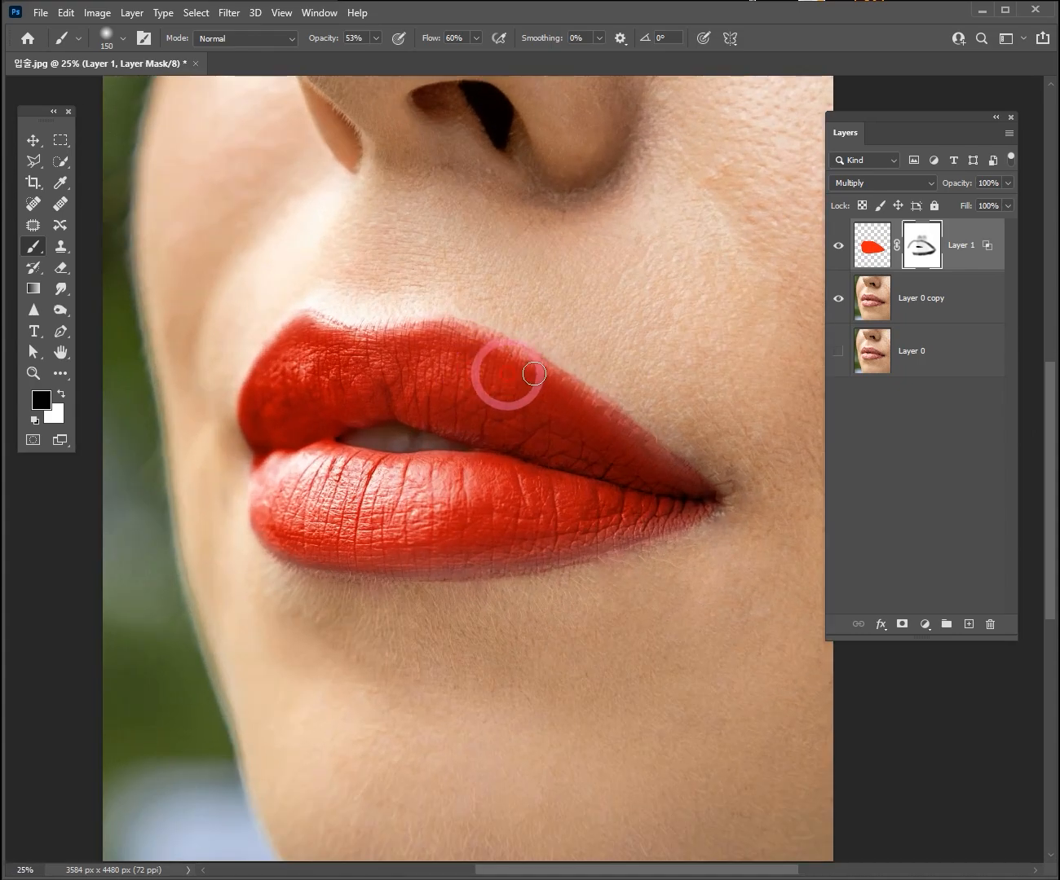
Toggle the red lip layer's visibility several times to compare before and after, and check the result on the whole image
left_click(838, 245)
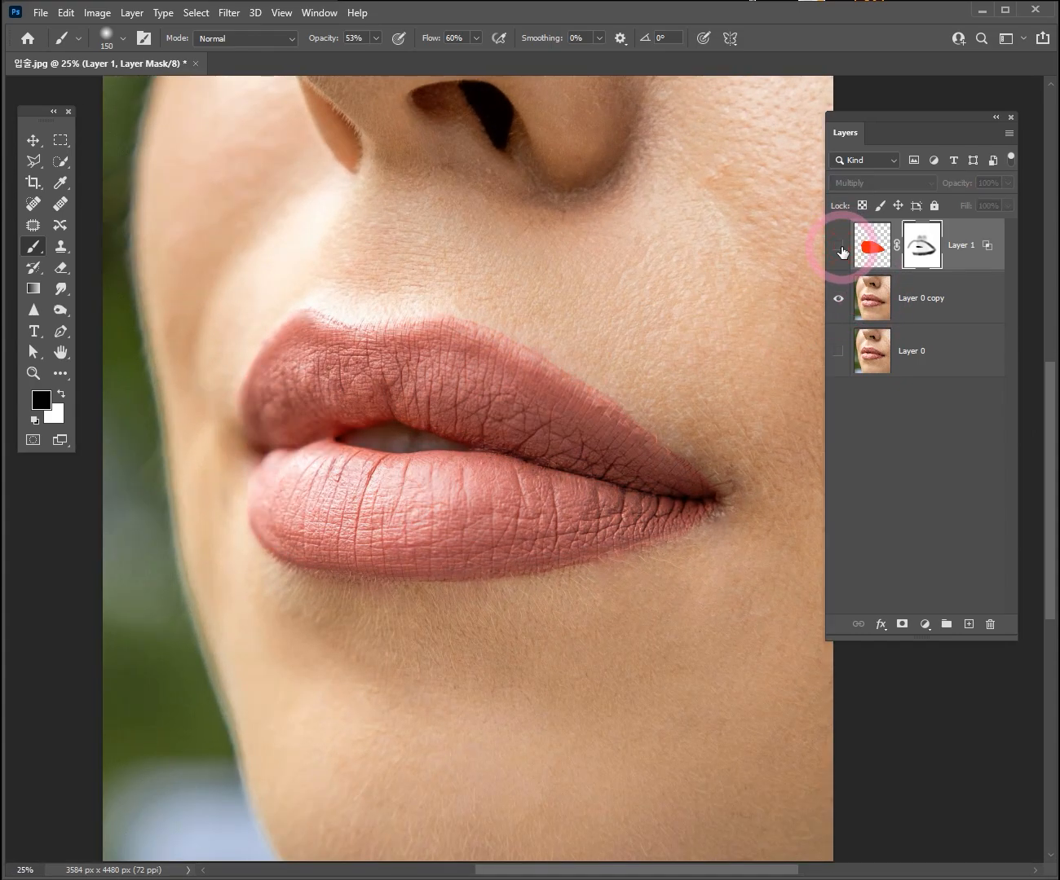
left_click(839, 246)
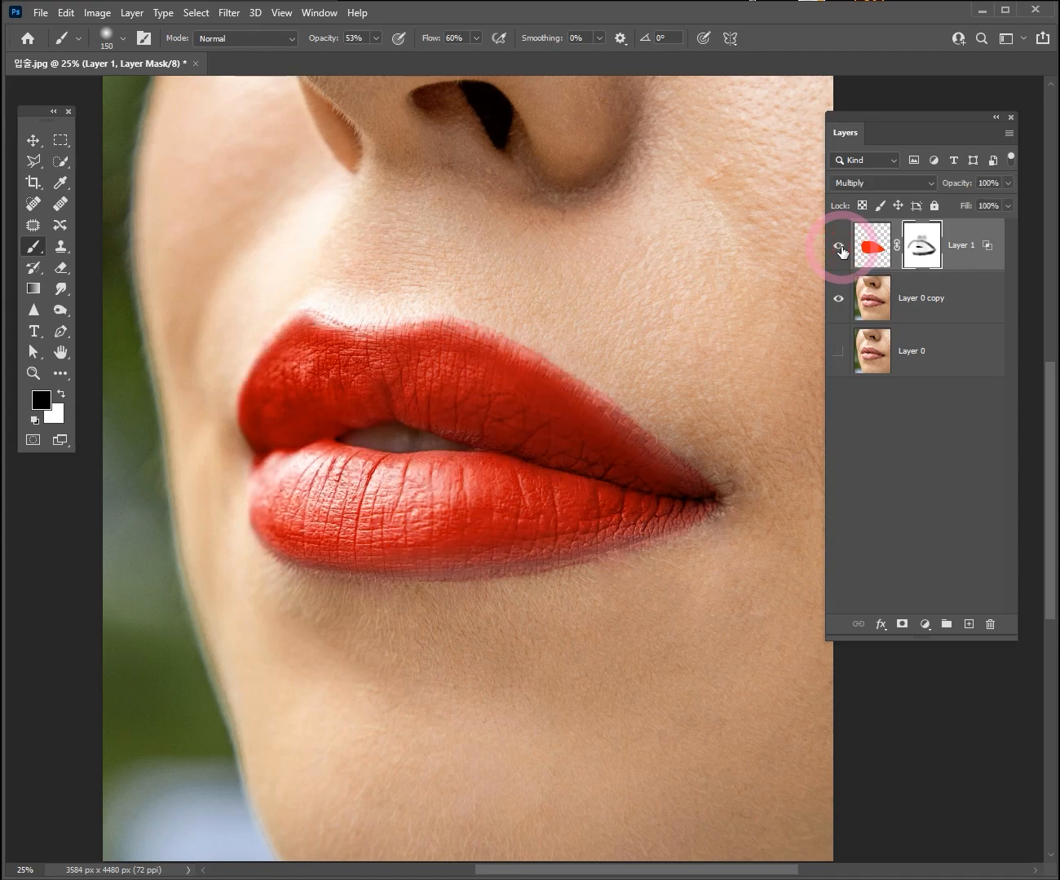
left_click(839, 247)
left_click(839, 246)
left_click(839, 246)
left_click(839, 245)
left_click(527, 408, "ctrl+alt")
left_click(528, 416, "ctrl+alt")
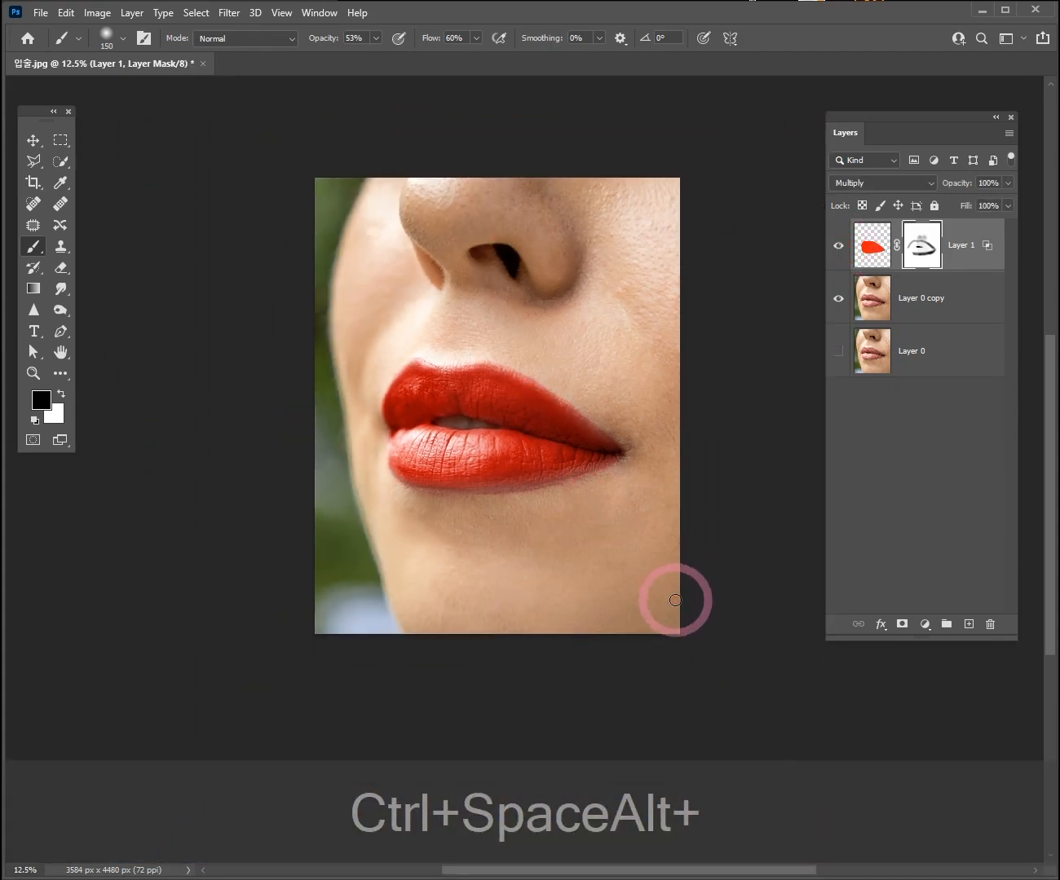
left_click(495, 354, "ctrl")
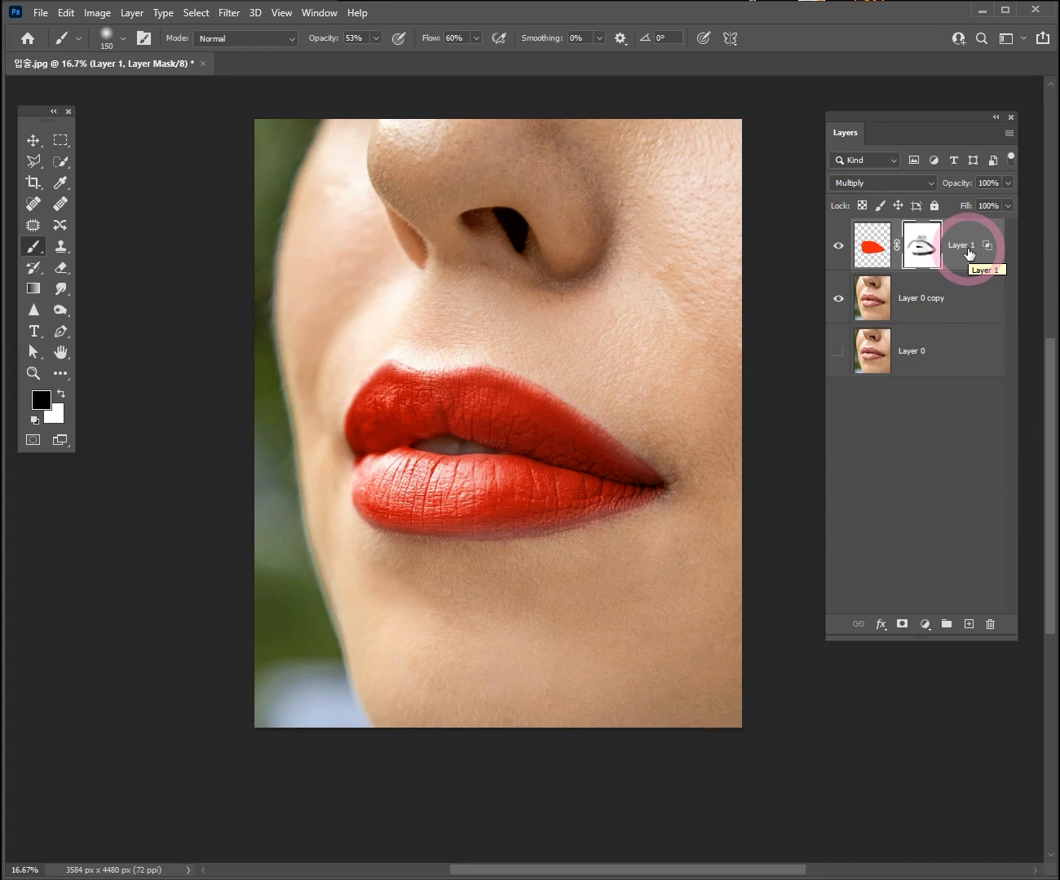
Delete the masked red lip layer, Layer 1
left_click(881, 250)
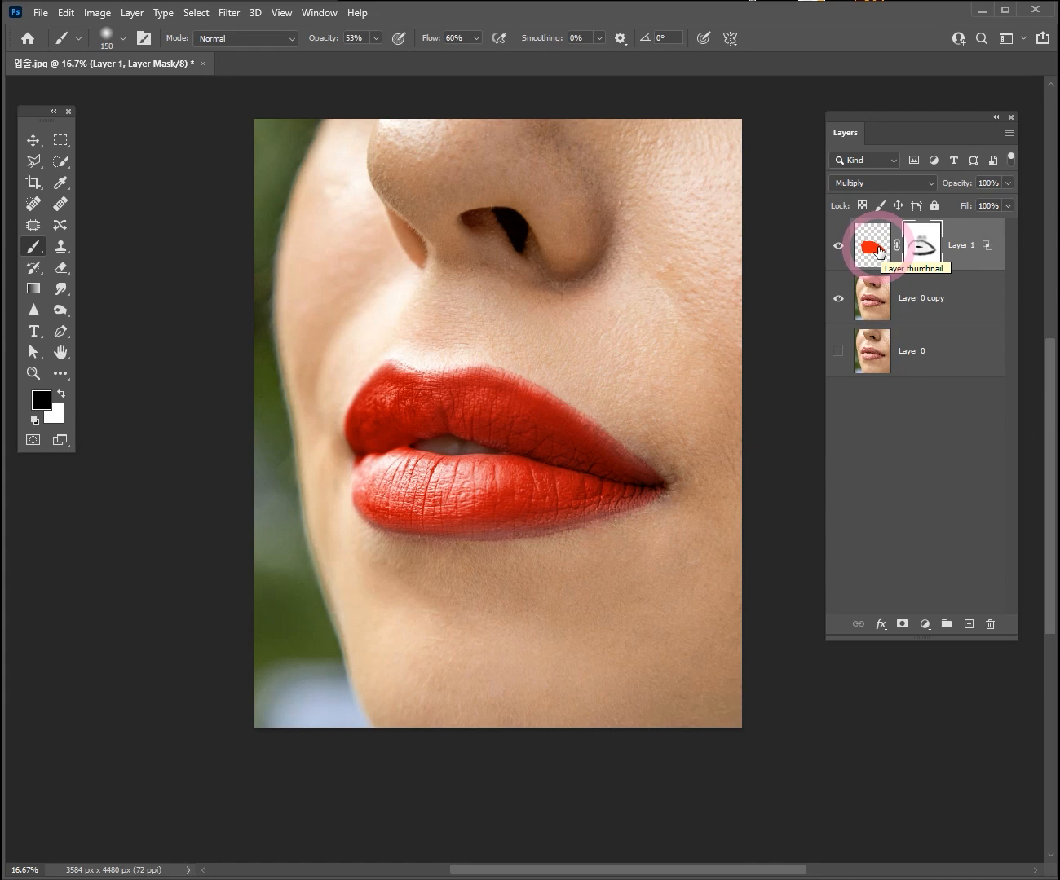
left_click_drag(971, 261, 994, 623)
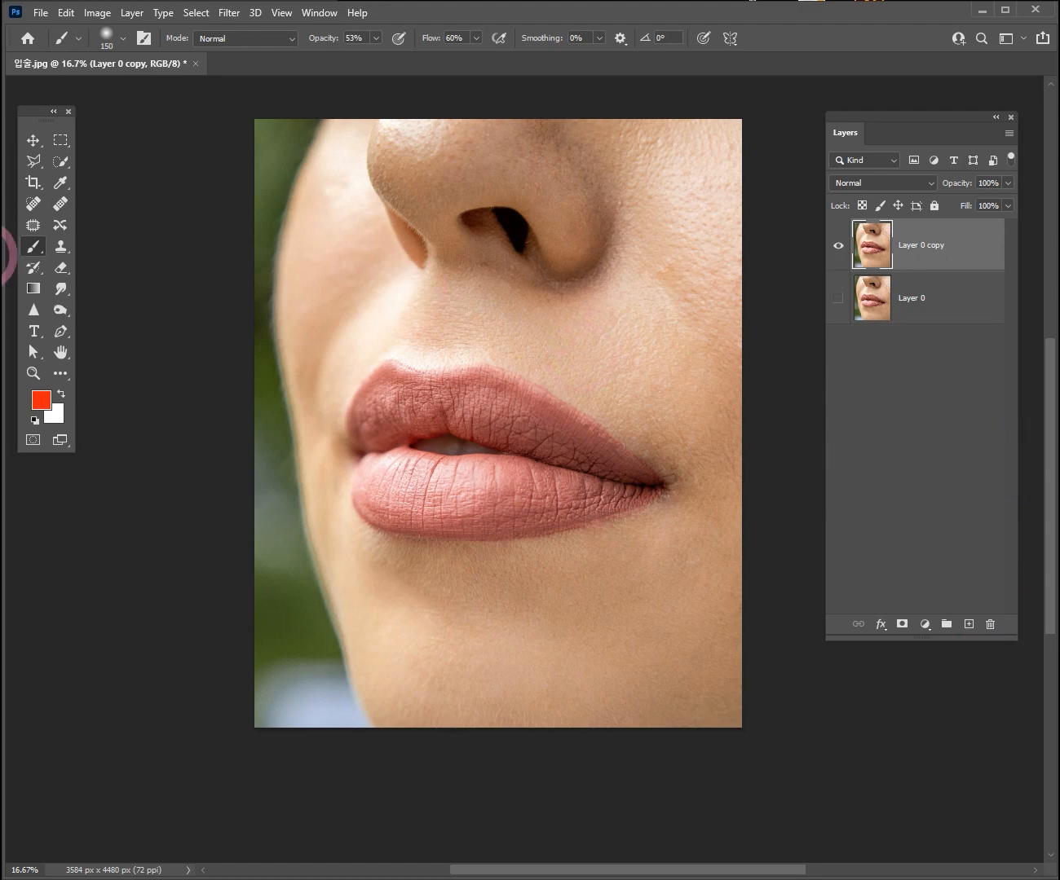
Trace a closed Pen tool path around the outer contour of both lips
left_click(60, 330)
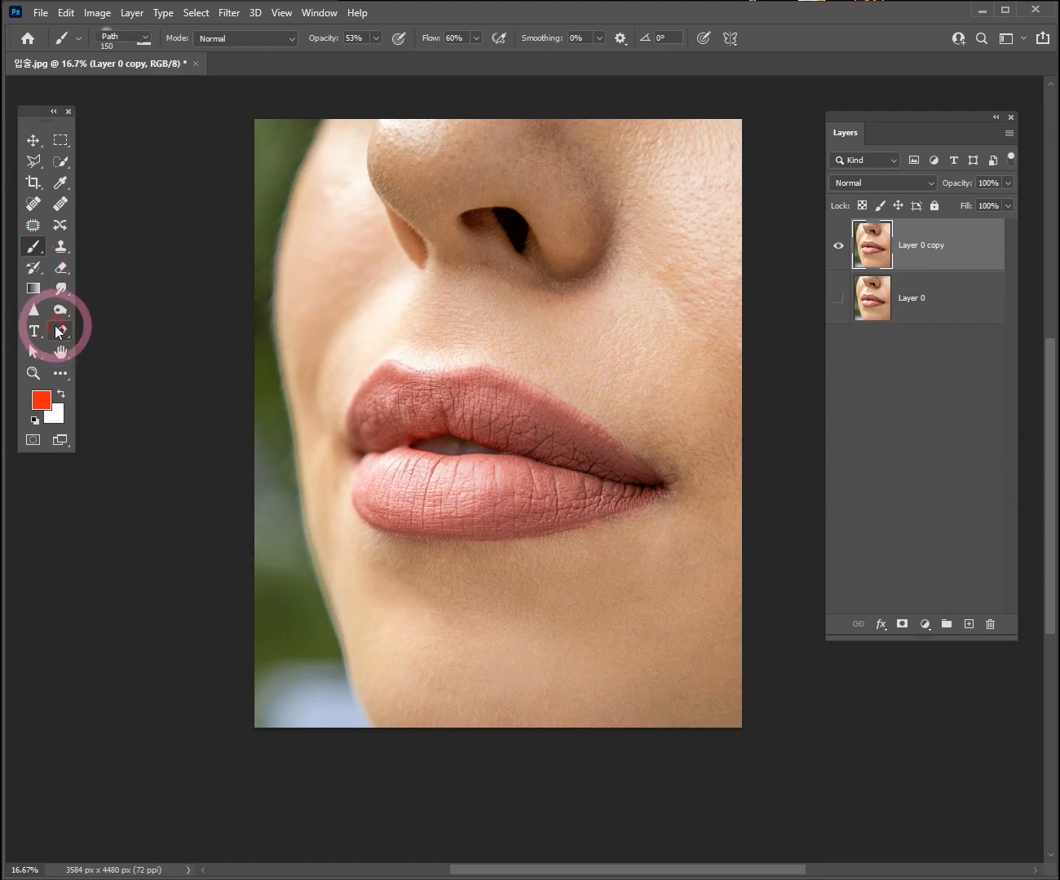
left_click(130, 326)
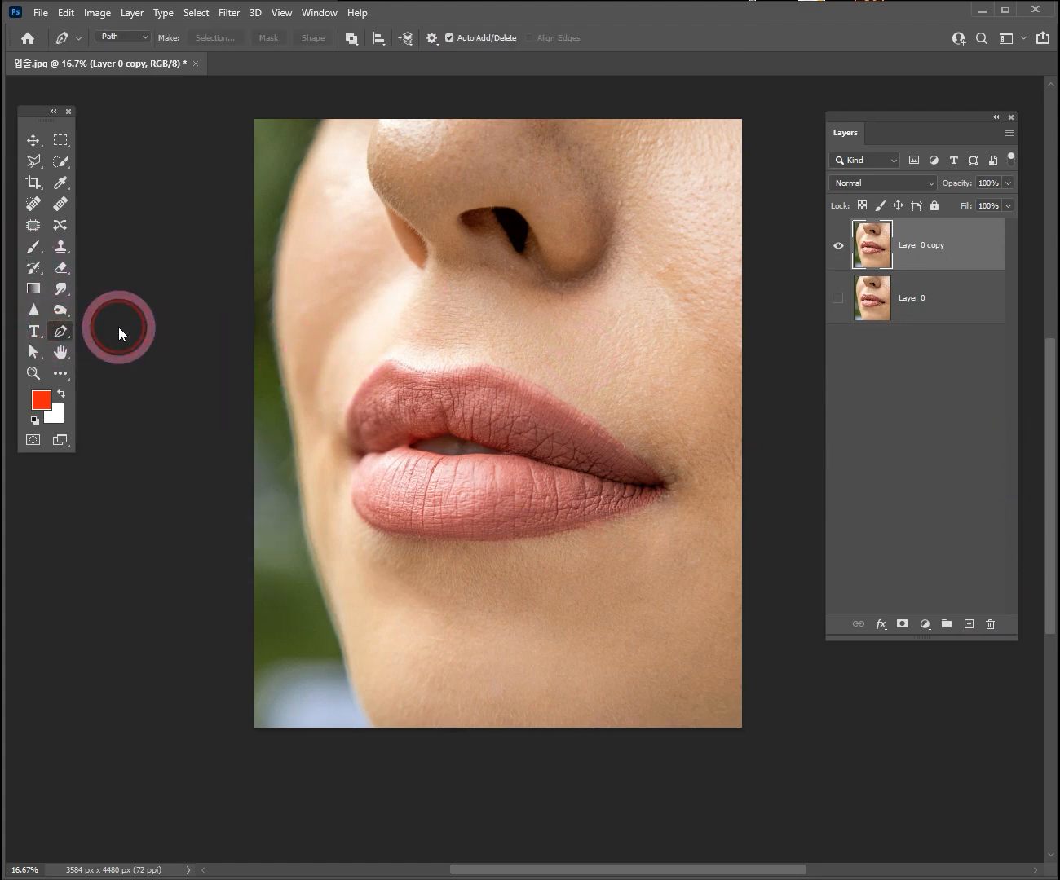
left_click(409, 363)
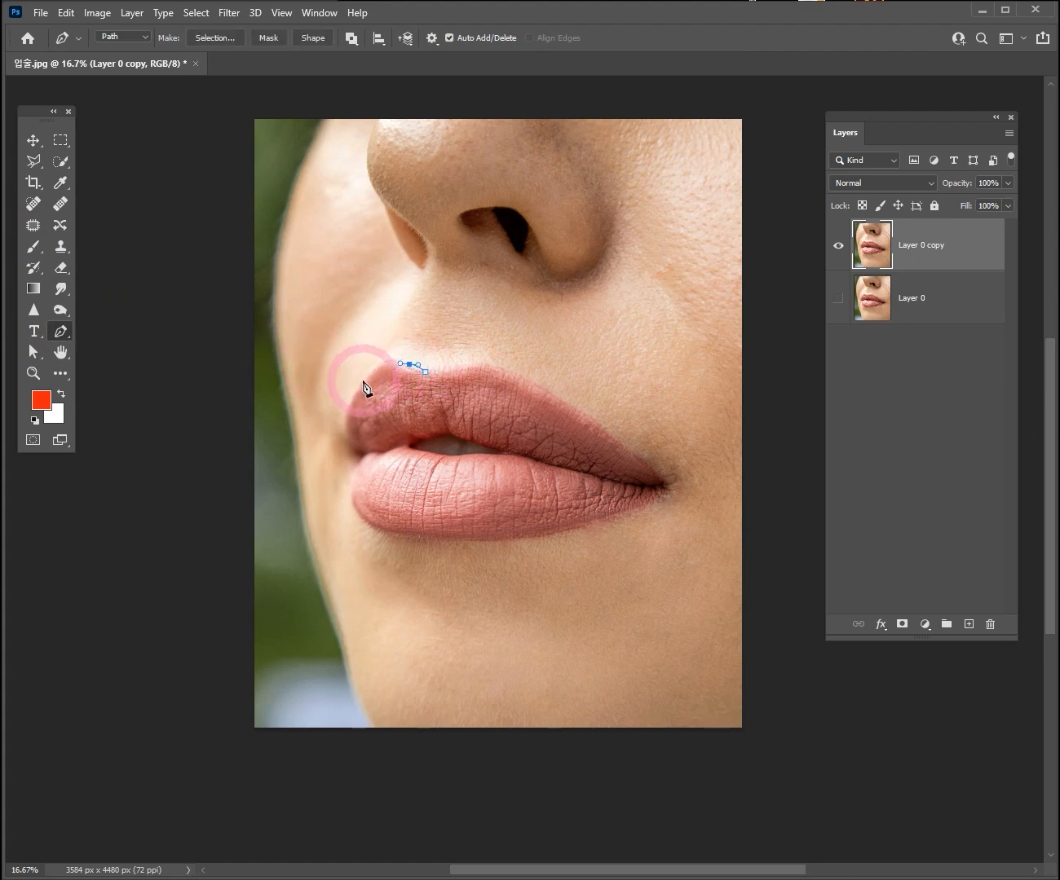
left_click_drag(360, 388, 370, 533)
left_click(431, 536)
left_click(516, 536)
left_click(568, 534)
left_click(635, 516)
left_click(662, 500)
left_click_drag(664, 475, 638, 453)
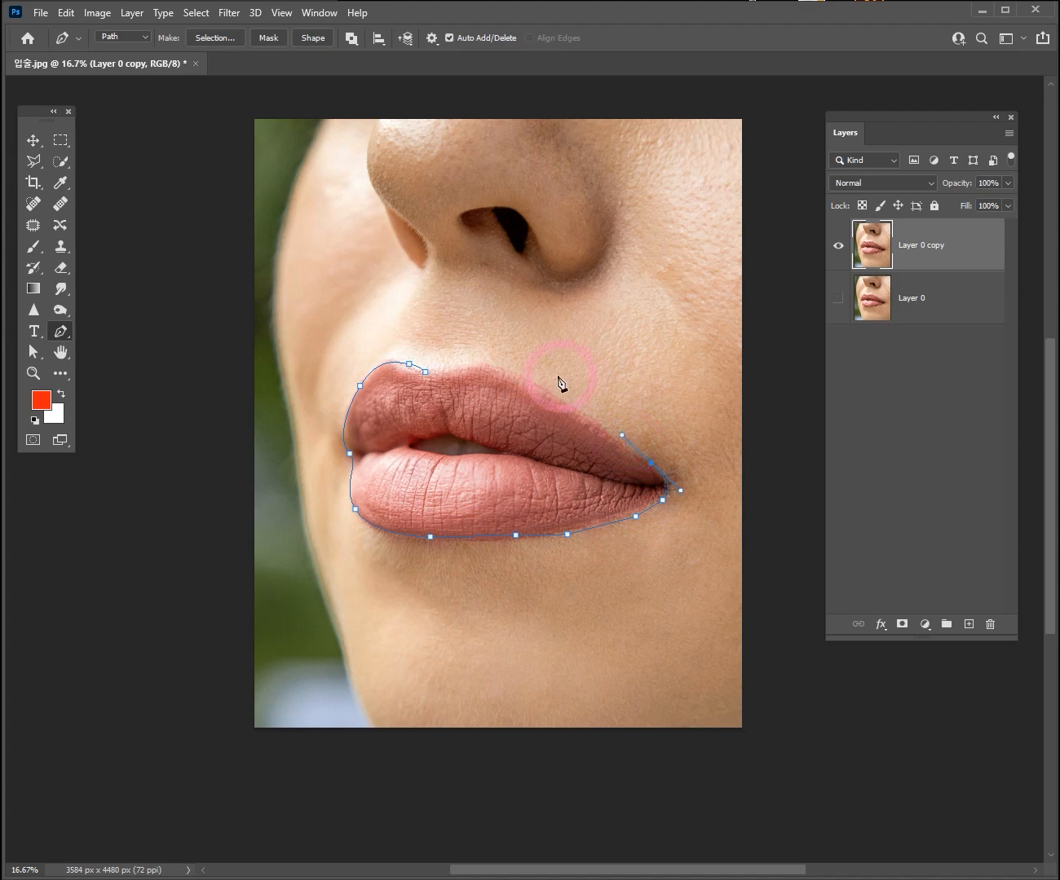
left_click(511, 366)
left_click(442, 372)
left_click(425, 372)
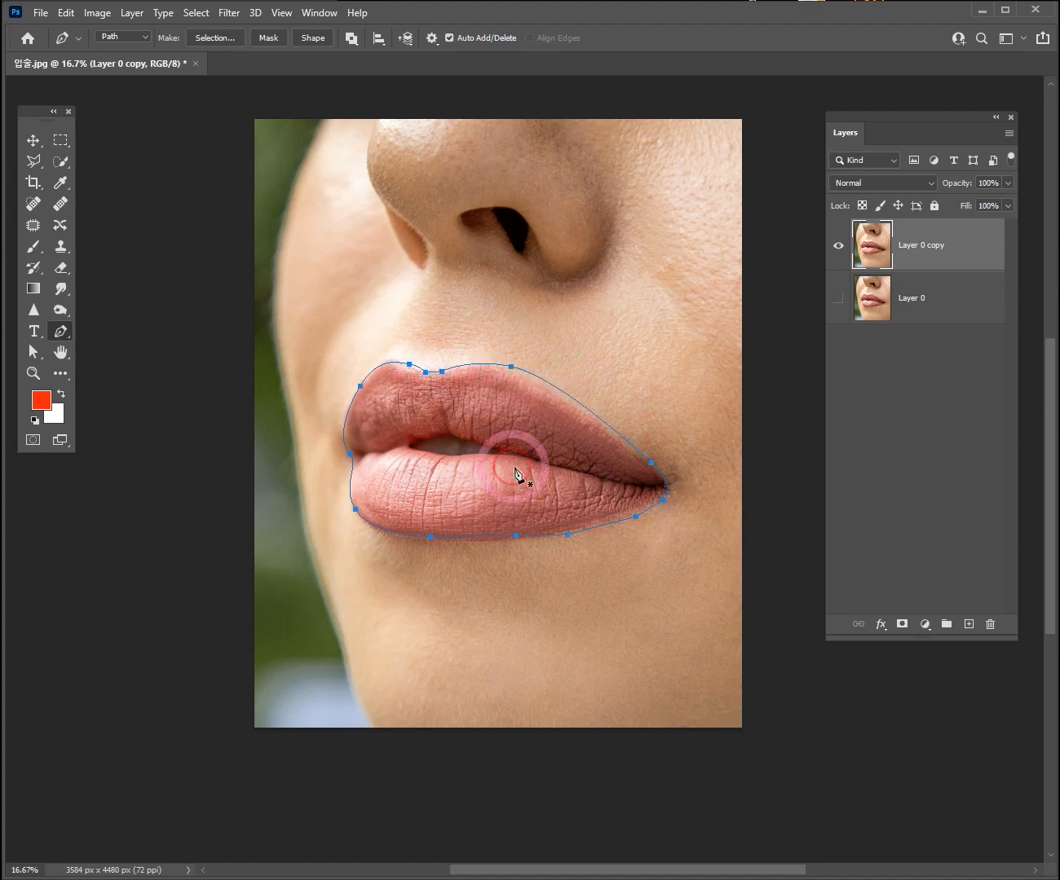
Convert the lip path into a selection
left_click(214, 38)
left_click_drag(478, 368, 433, 401)
left_click(567, 437)
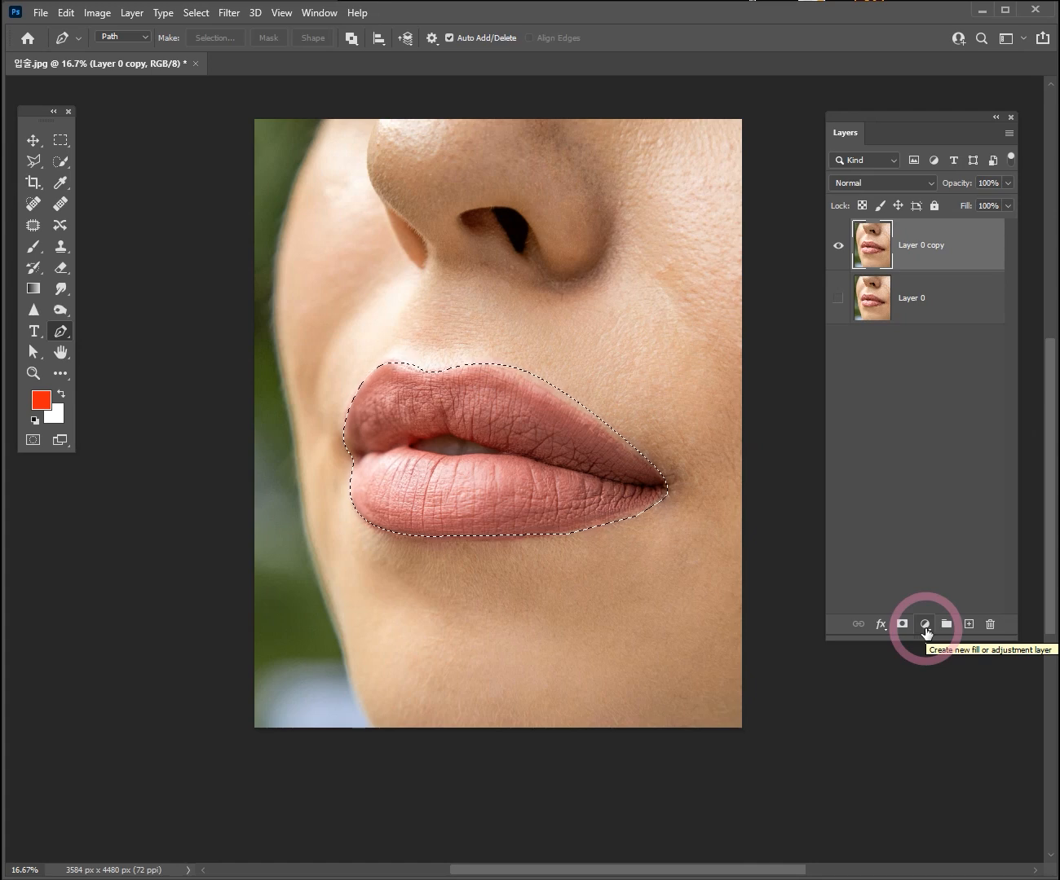
Add a bright red Solid Color fill layer from the lip selection and set its blend mode to Multiply
left_click(925, 625)
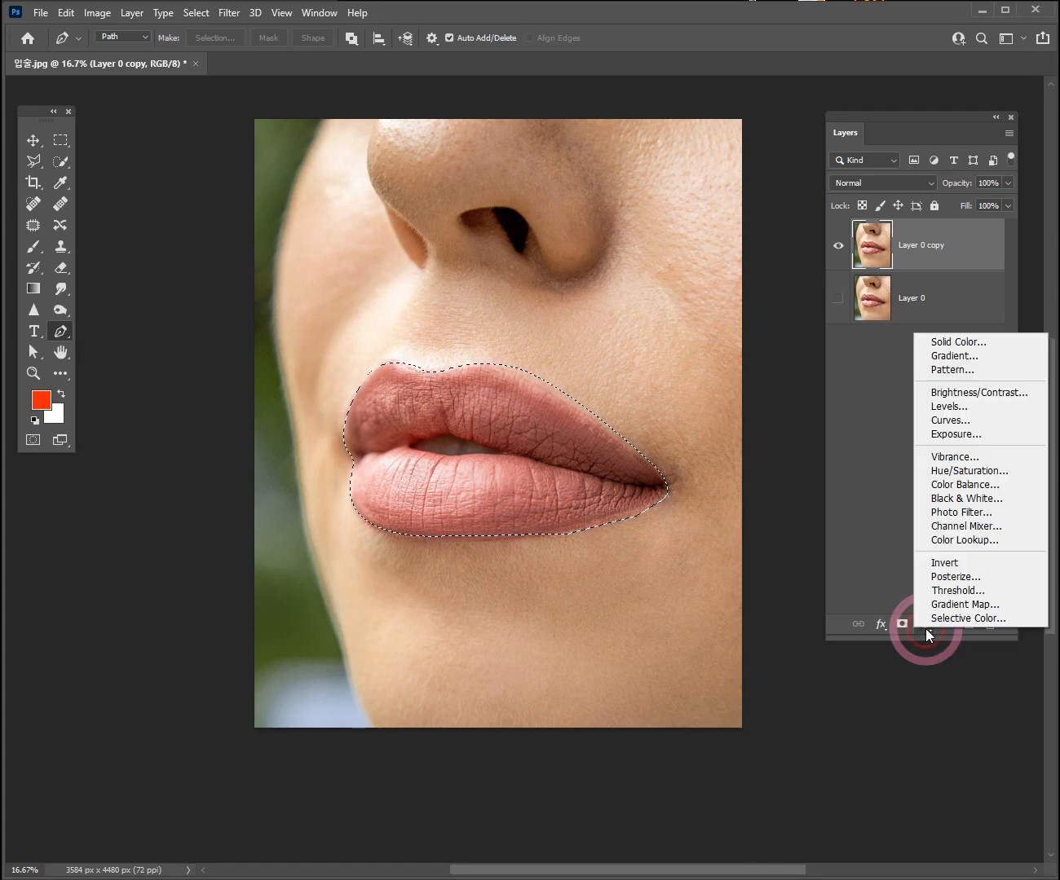
left_click(966, 343)
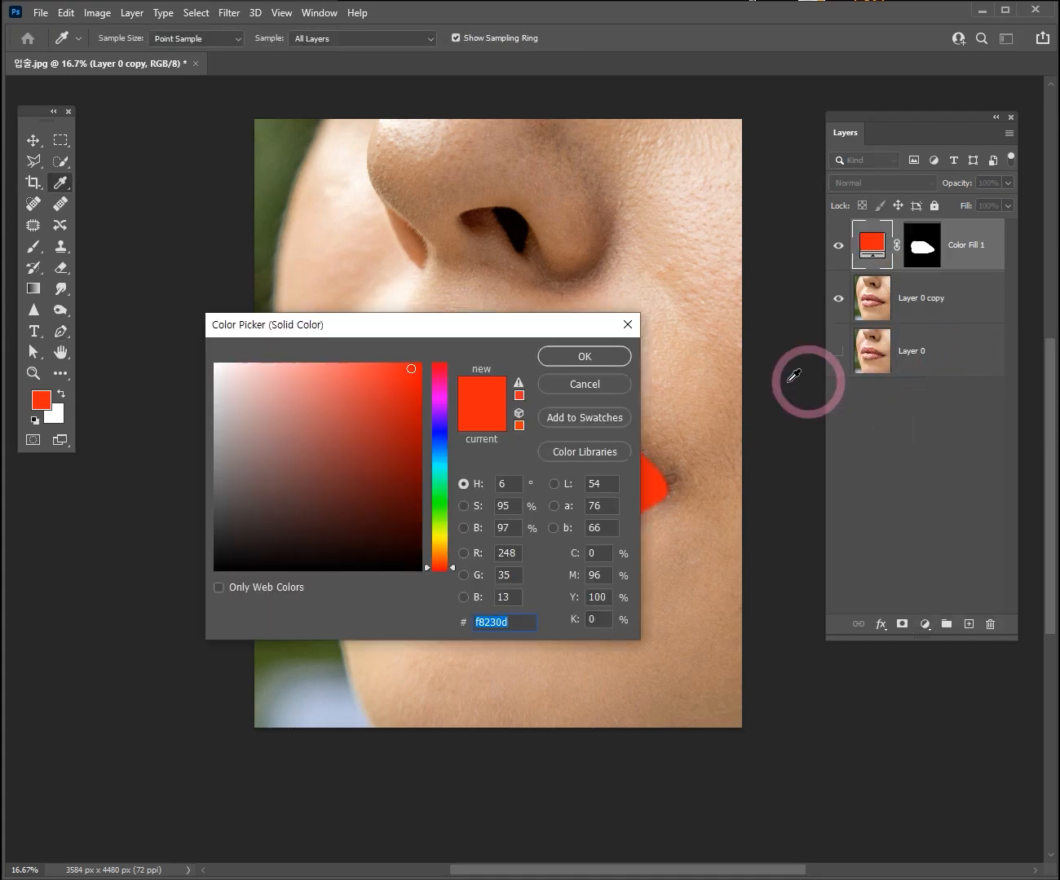
left_click_drag(584, 334, 713, 265)
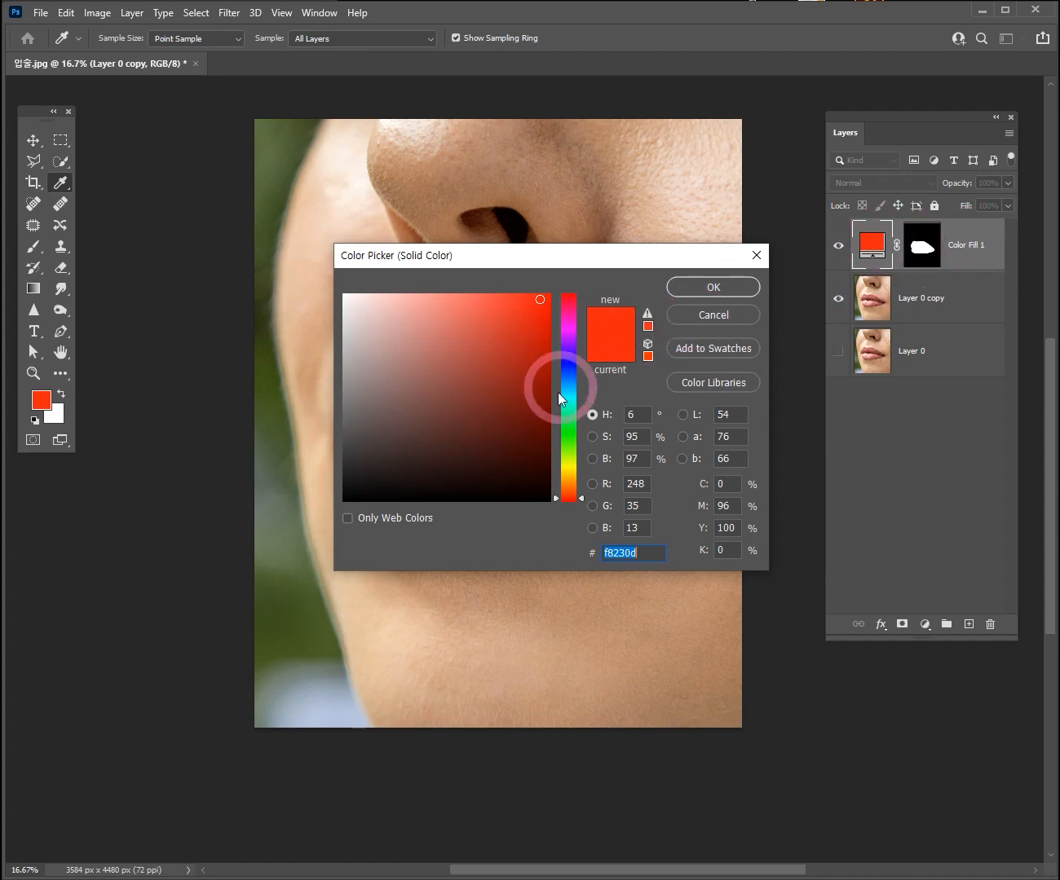
left_click_drag(504, 350, 538, 302)
left_click(698, 287)
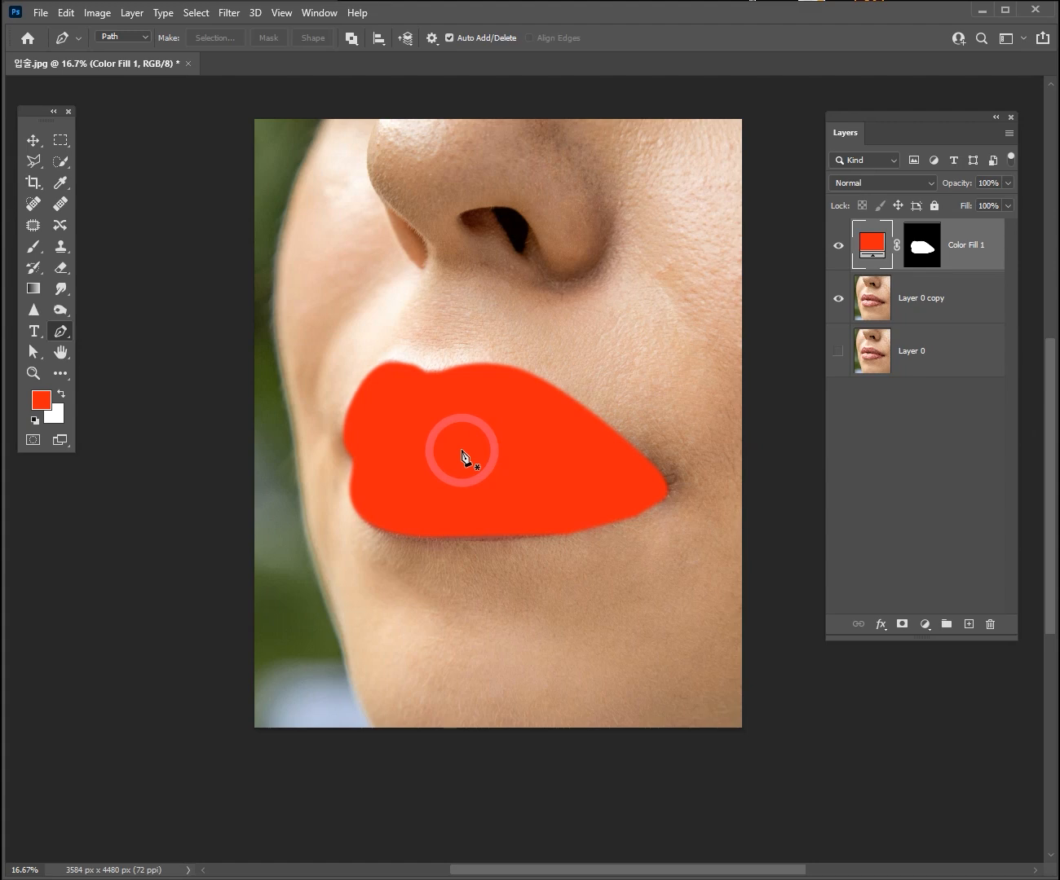
left_click(908, 185)
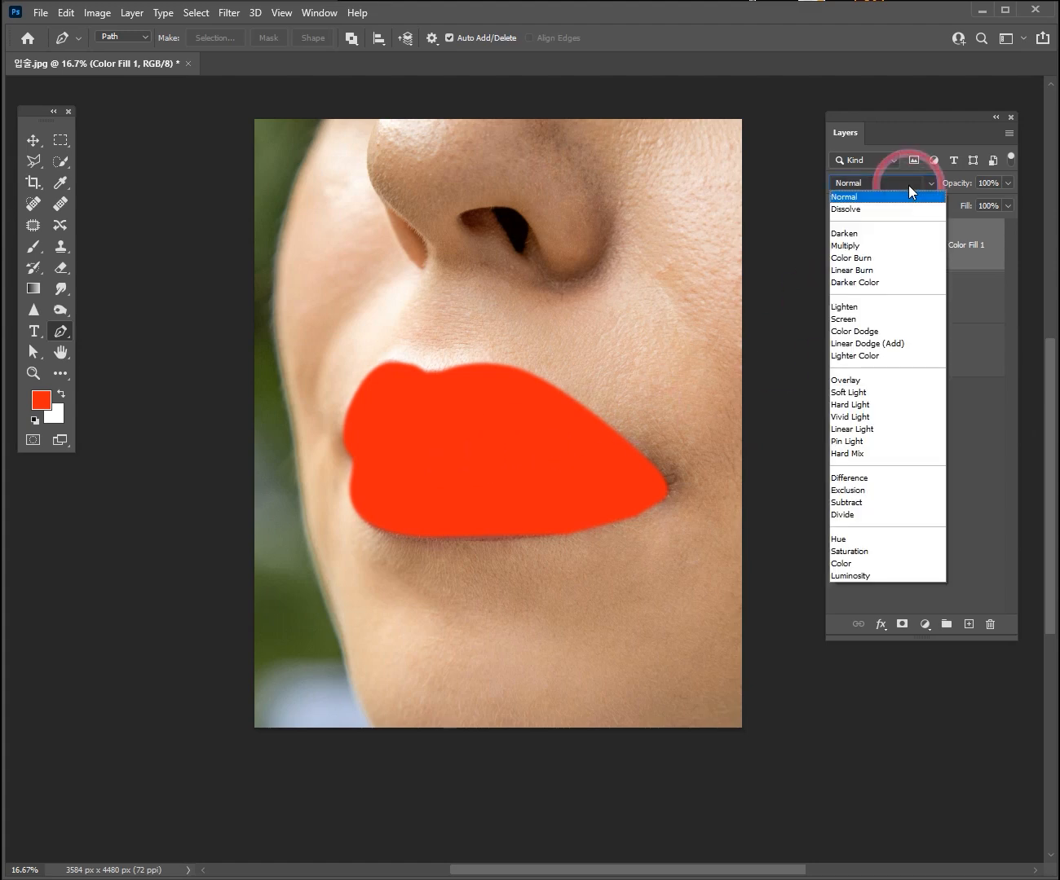
left_click(885, 247)
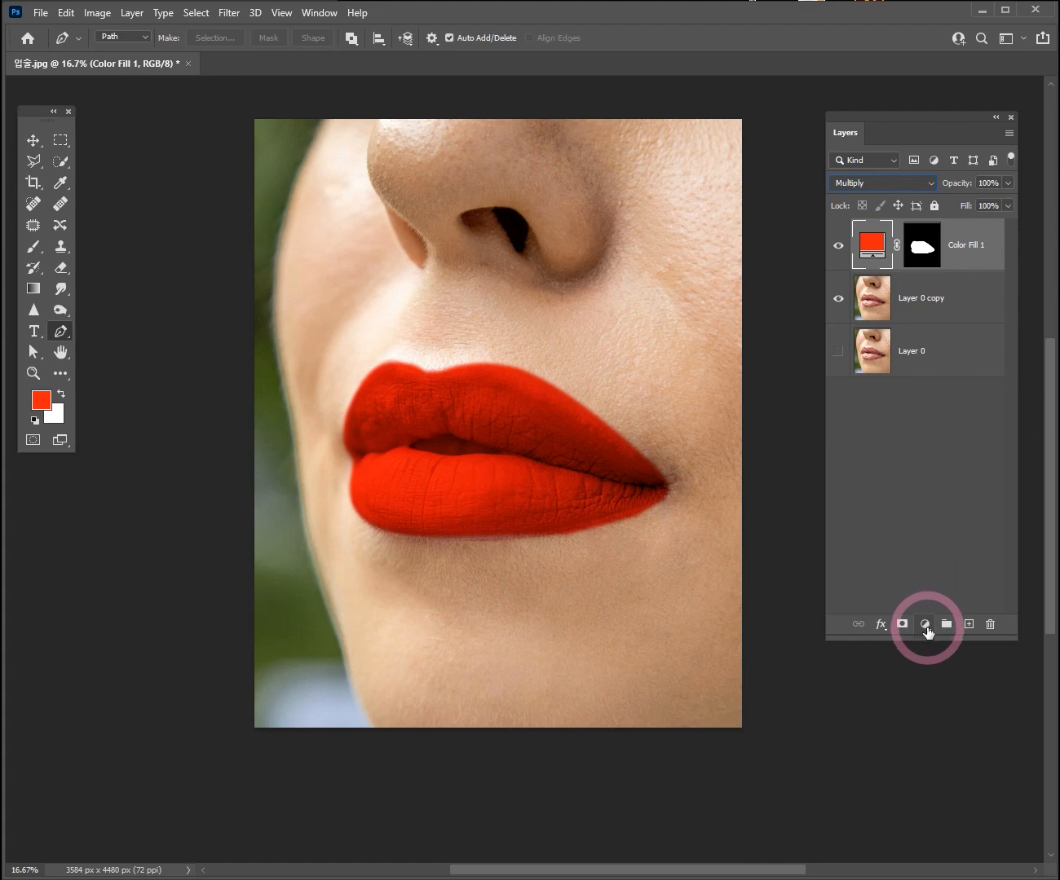
left_click(927, 625)
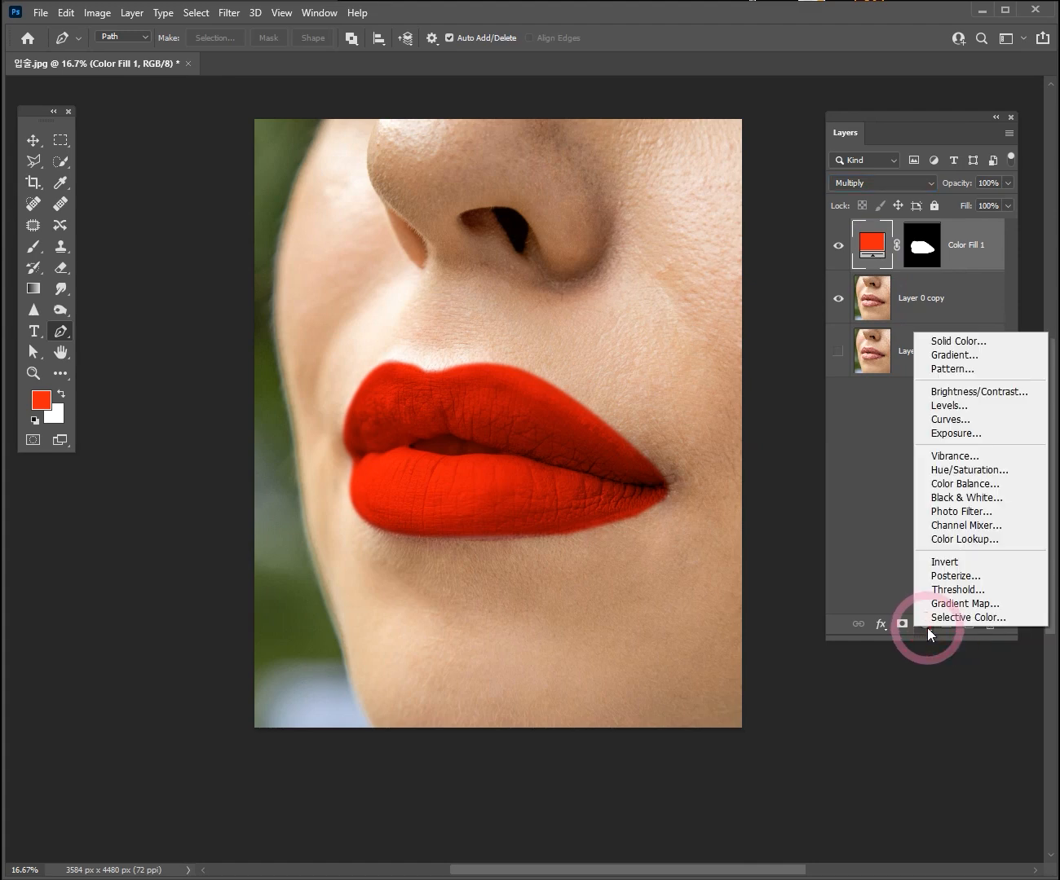
left_click(870, 553)
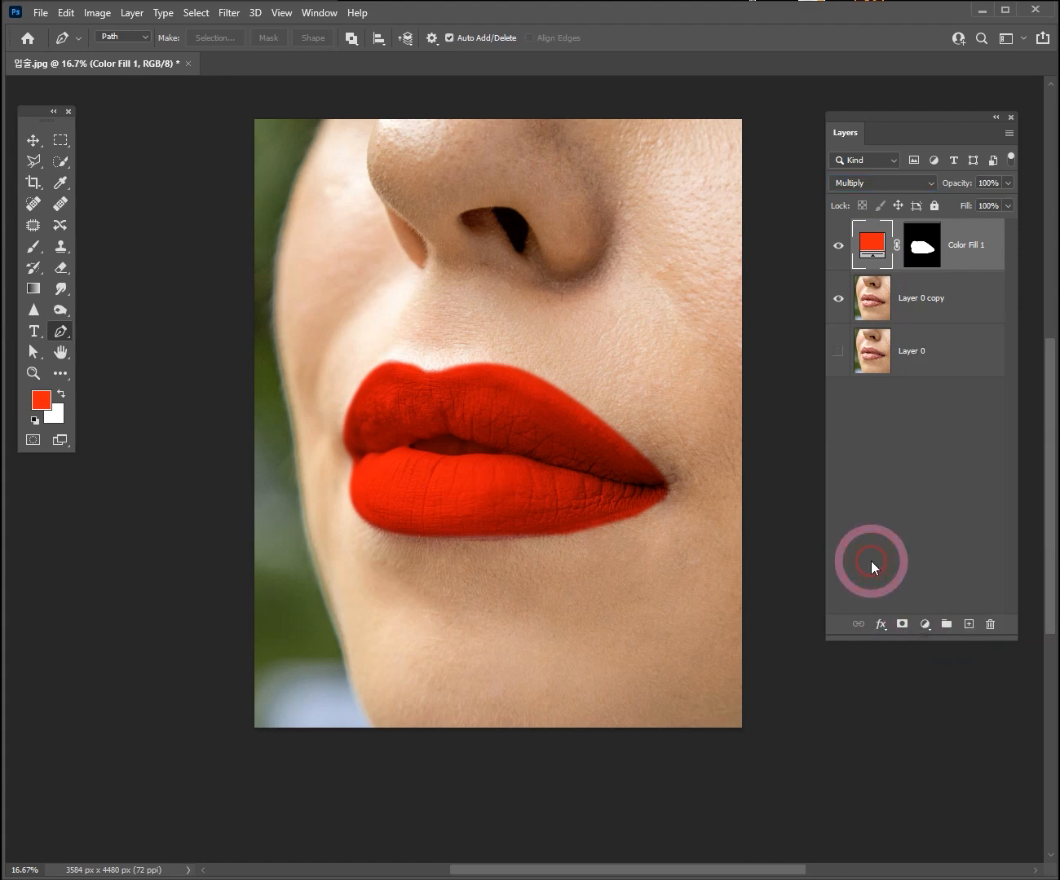
In the fill layer's Blending Options, split the Blend If Underlying Layer highlight slider to 144 / 236
double_click(980, 266)
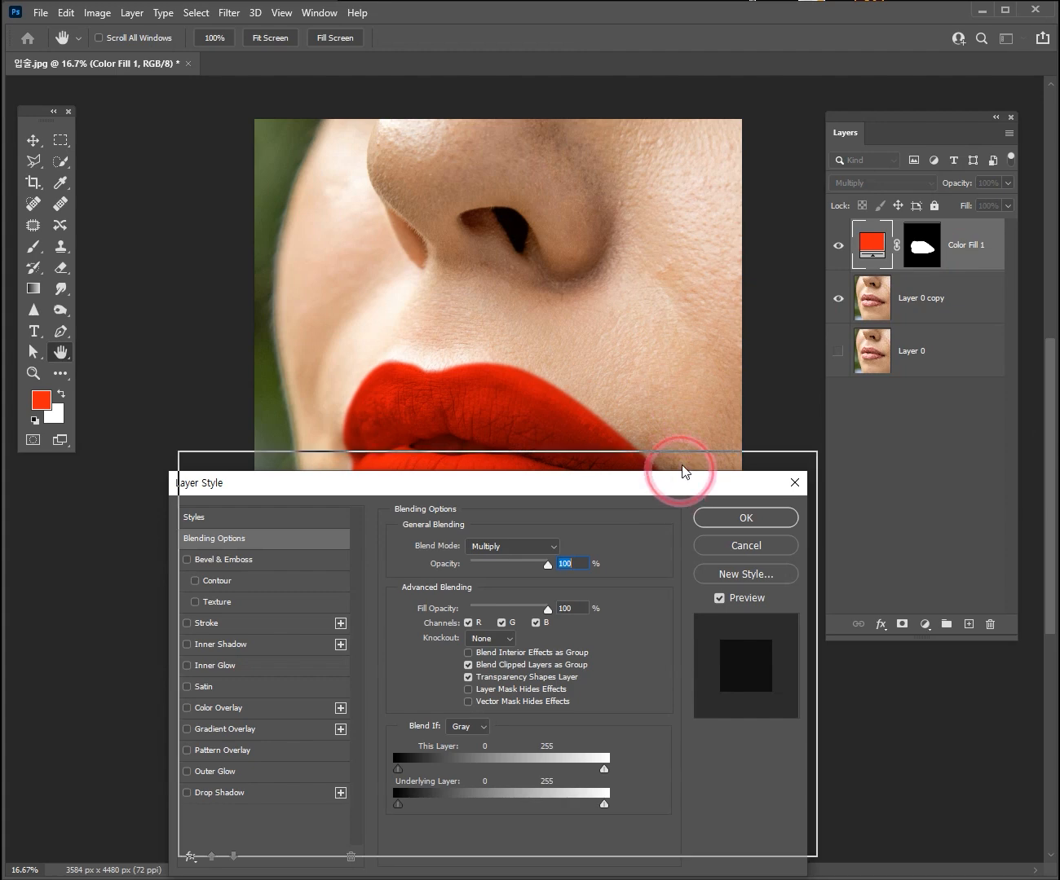
left_click_drag(672, 479, 677, 272)
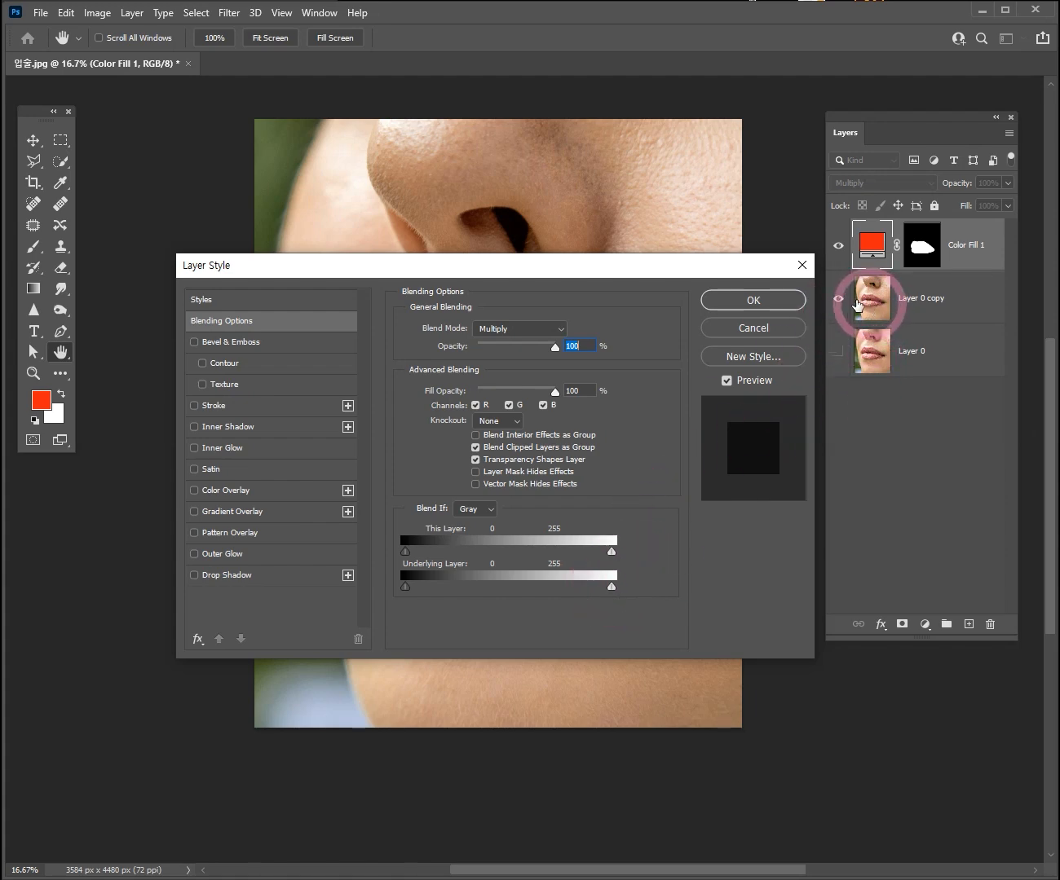
left_click_drag(678, 276, 758, 574)
left_click_drag(626, 571, 683, 515)
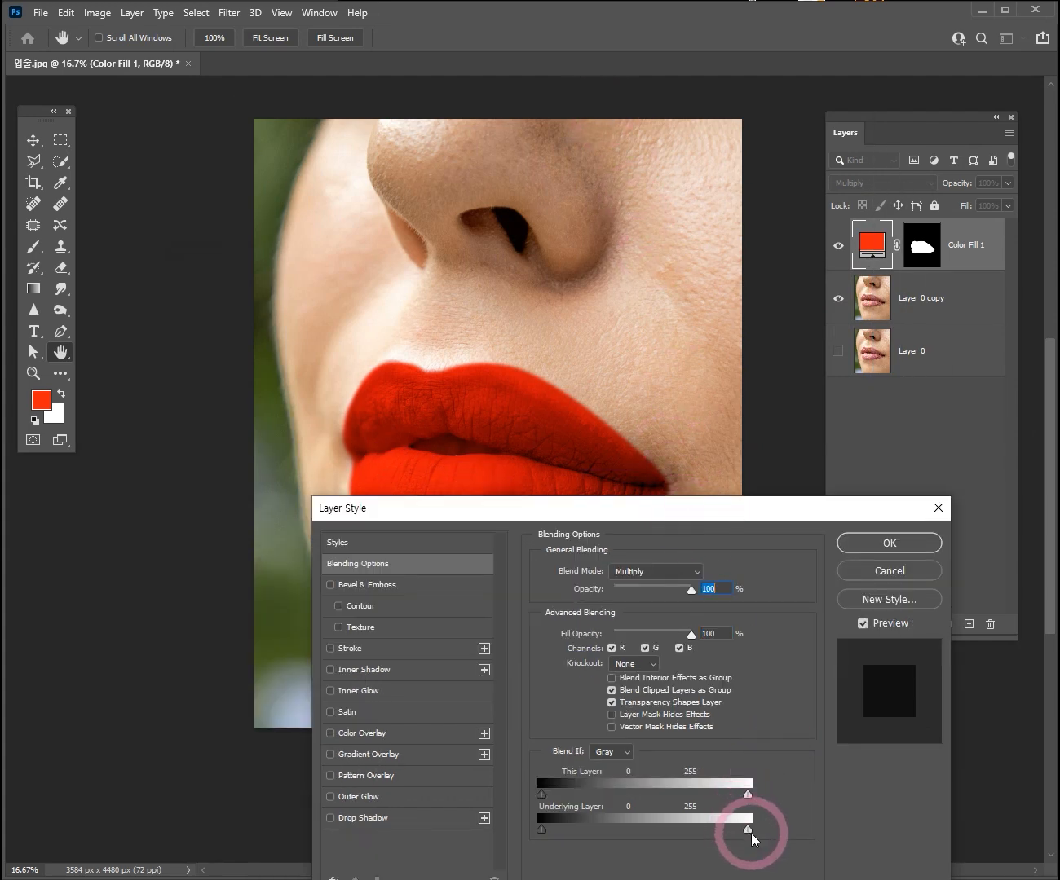
key("alt")
left_click_drag(746, 830, 658, 829)
left_click_drag(750, 831, 739, 834)
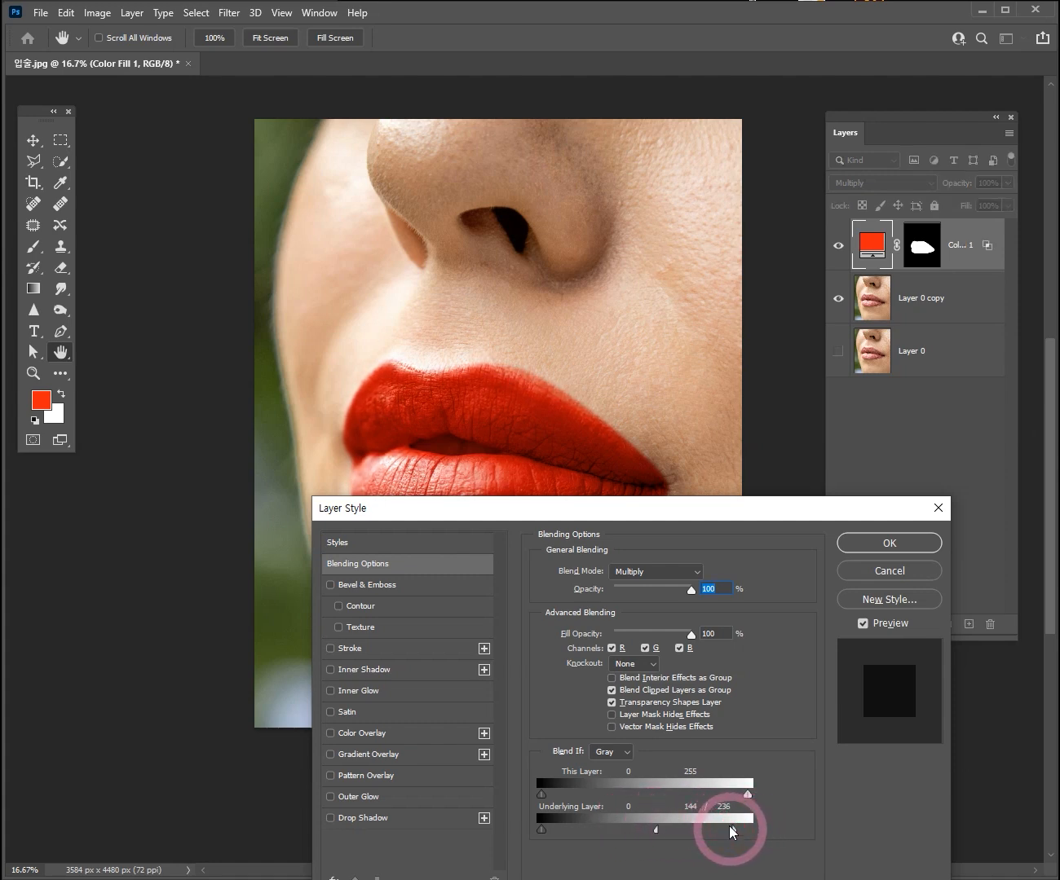
left_click(869, 547)
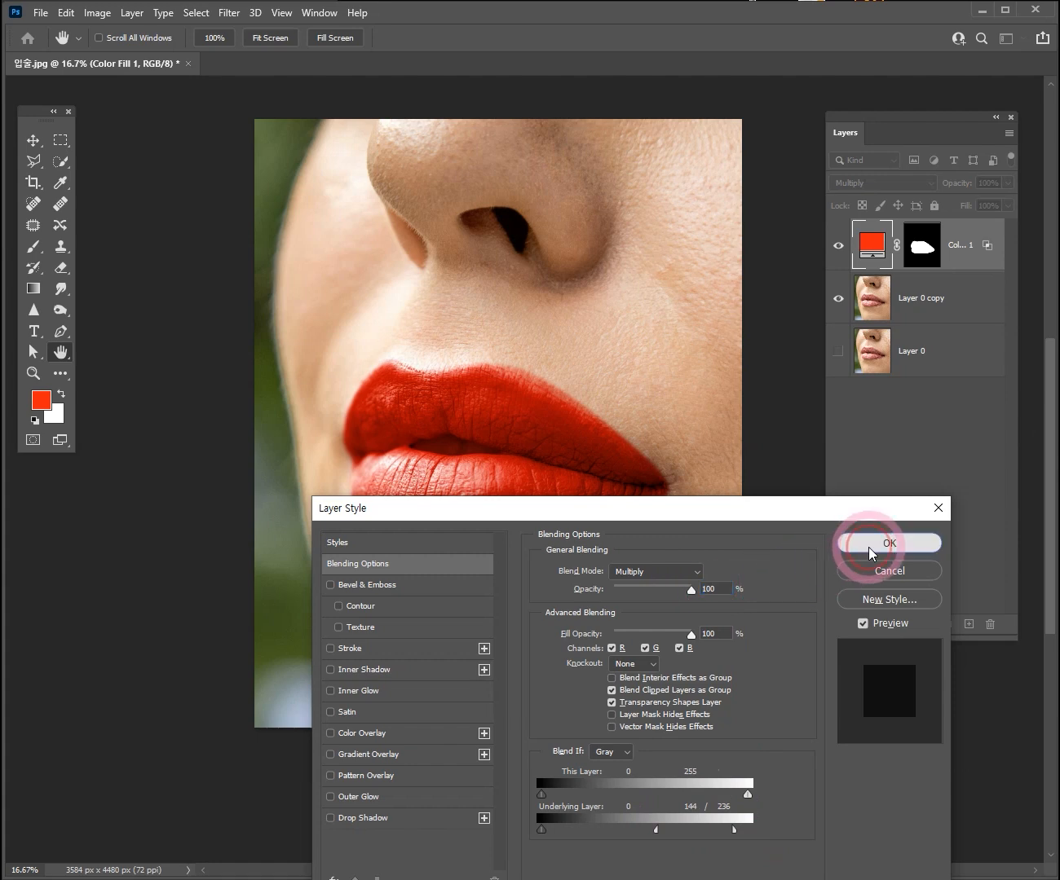
key("p")
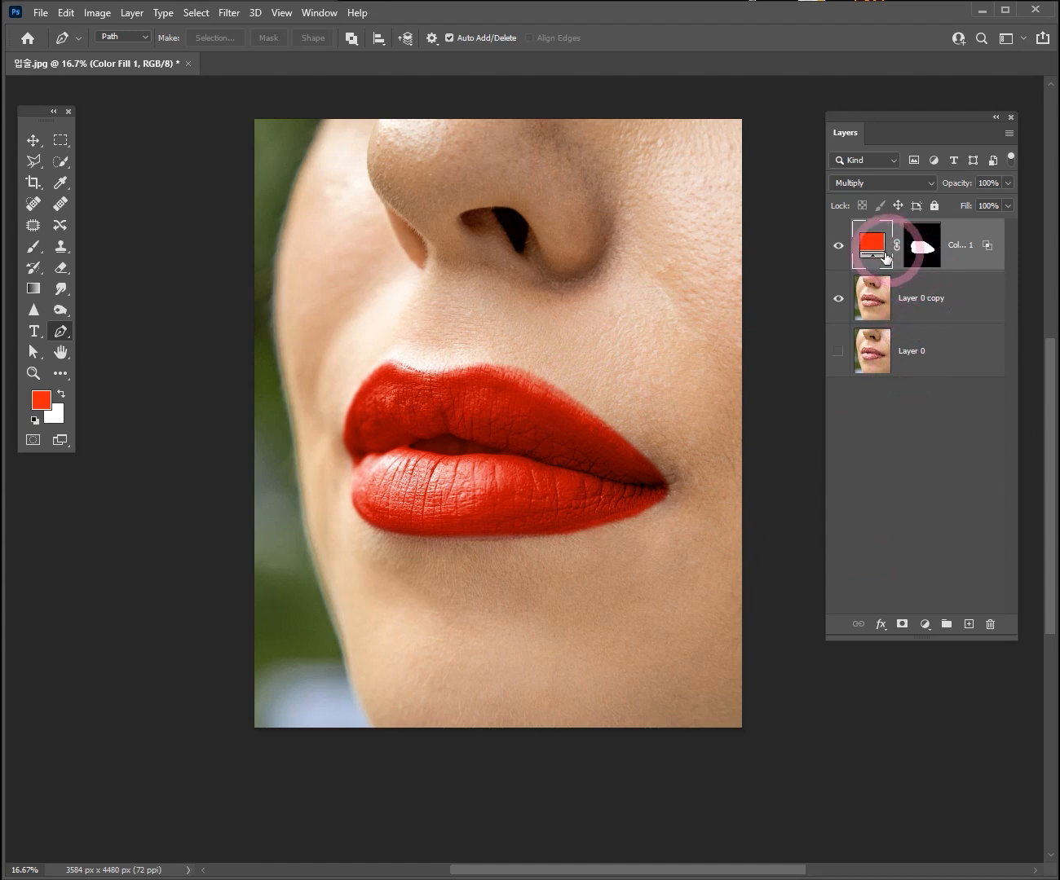
left_click(926, 623)
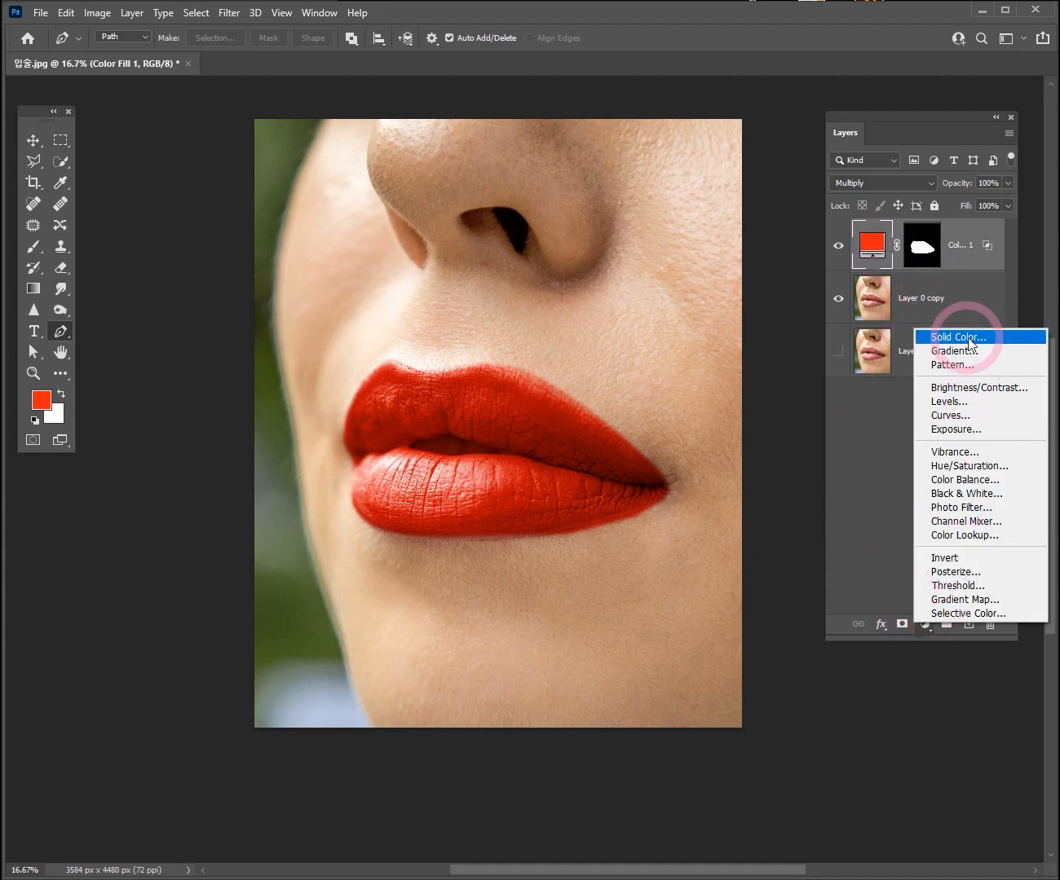
left_click(860, 449)
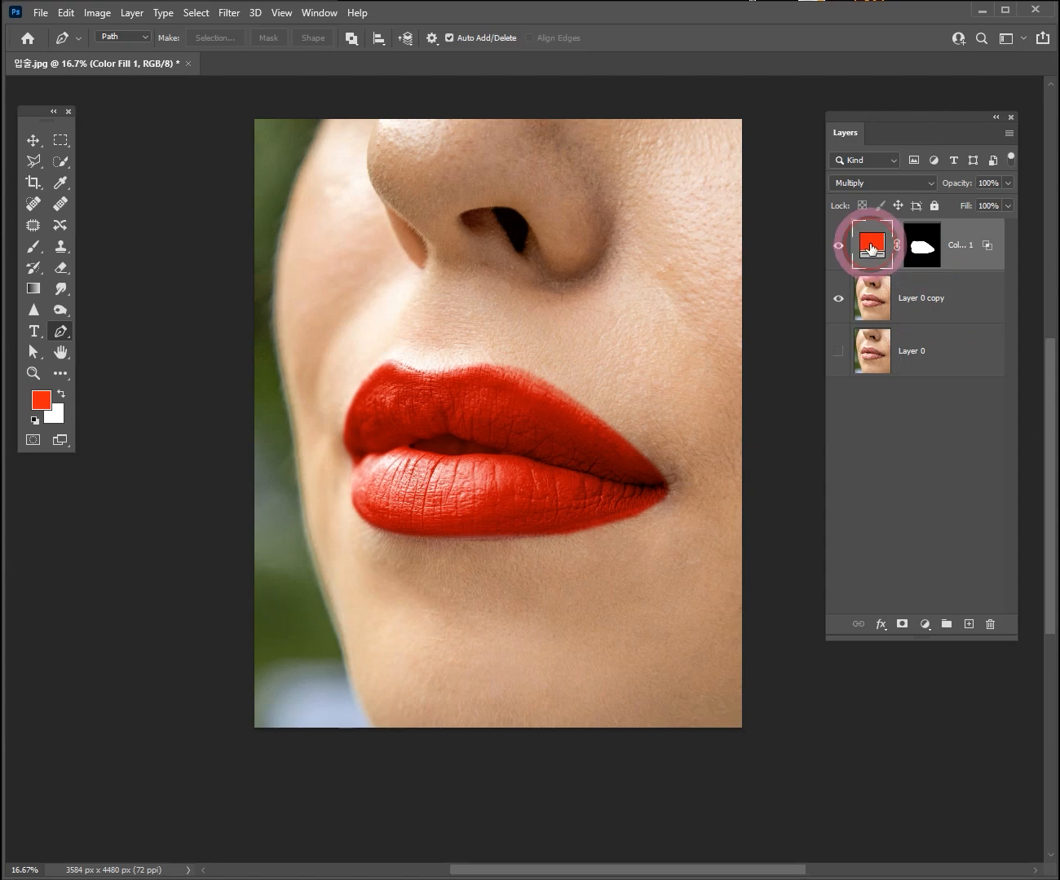
Try other hues such as green for the lip fill layer, and settle on a light magenta
double_click(871, 249)
left_click_drag(686, 267, 963, 355)
left_click(845, 517)
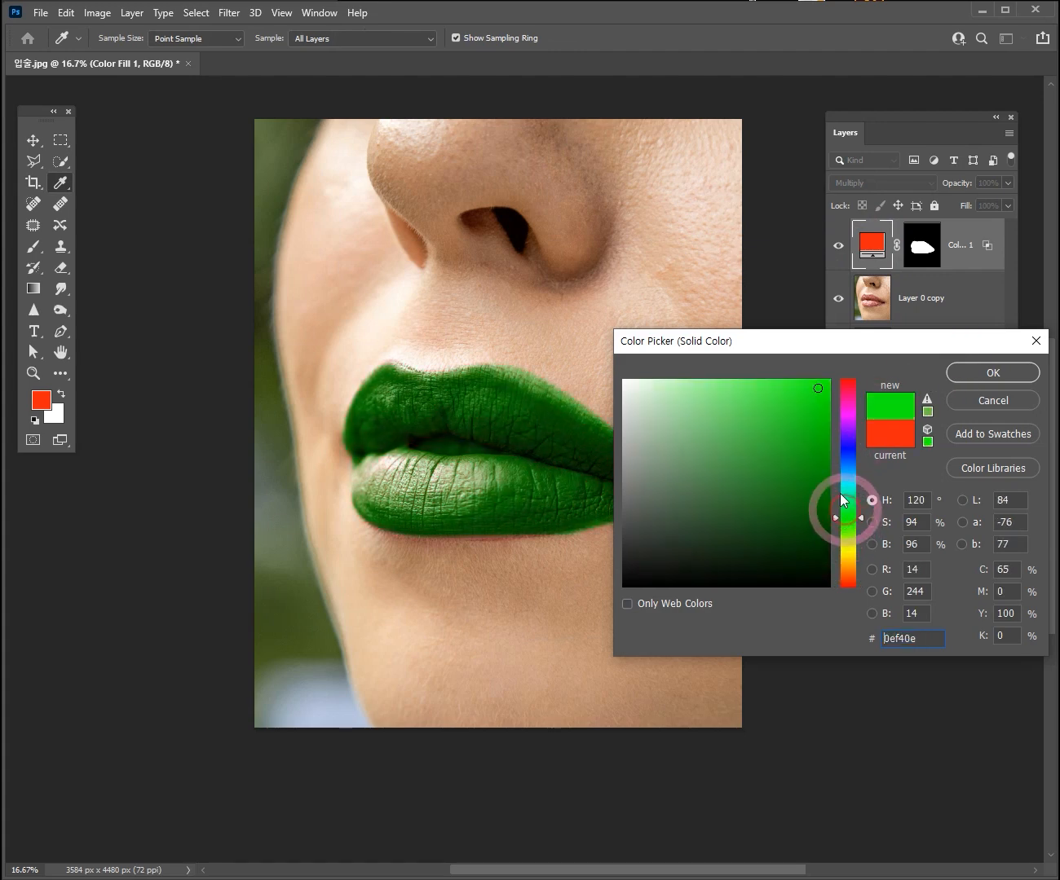
mouse_move(747, 403)
left_mouse_down()
mouse_move(713, 507)
mouse_move(794, 431)
mouse_move(748, 386)
left_mouse_up()
left_click_drag(846, 482, 849, 458)
mouse_move(810, 416)
left_mouse_down()
mouse_move(745, 400)
mouse_move(669, 471)
mouse_move(787, 398)
mouse_move(820, 394)
mouse_move(737, 389)
mouse_move(751, 392)
left_mouse_up()
mouse_move(848, 507)
left_mouse_down()
mouse_move(851, 576)
mouse_move(851, 415)
left_mouse_up()
left_click(959, 368)
key("p")
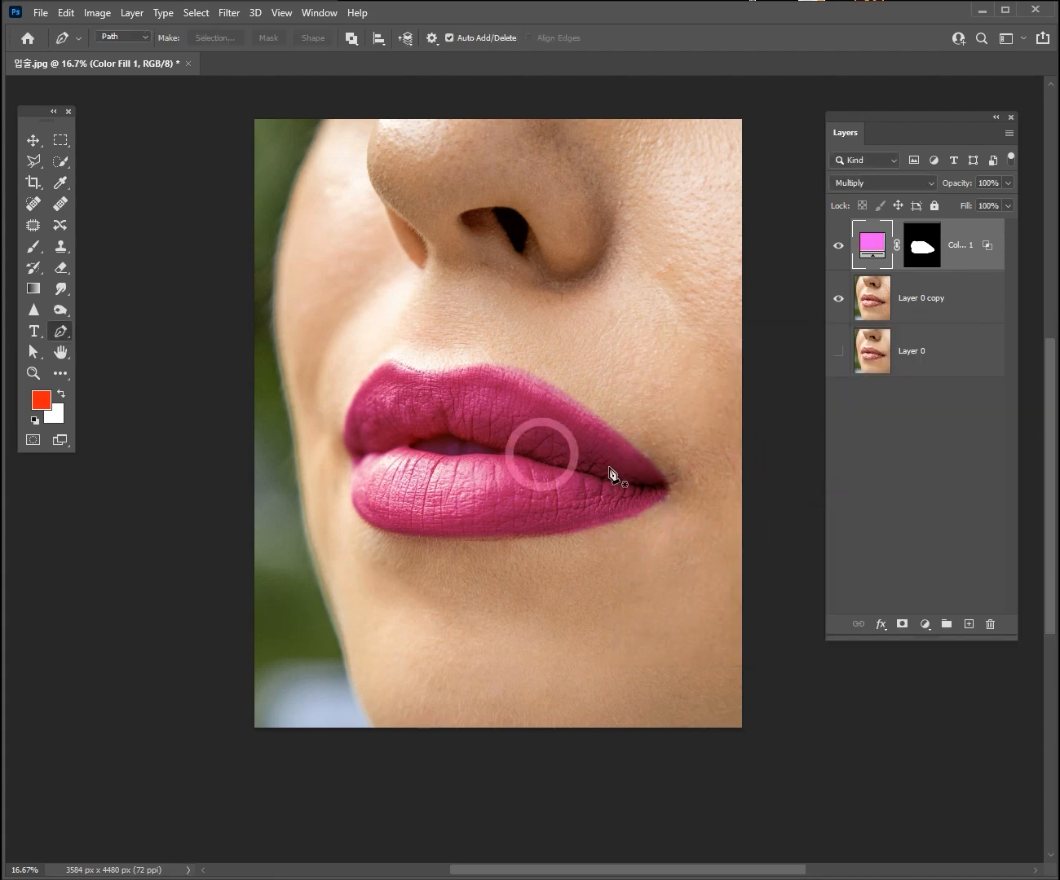
Paint black on the fill layer's mask with the 150 px brush to remove the colour from the teeth between the lips
left_click(928, 241)
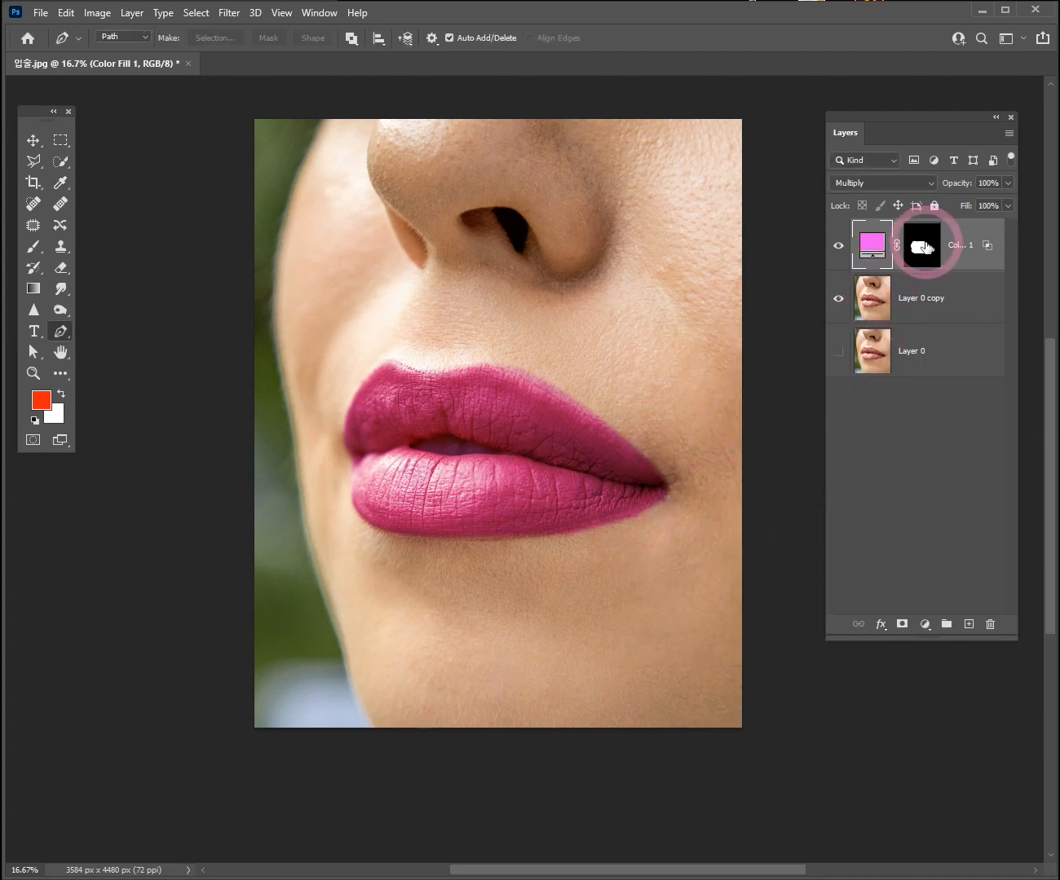
left_click(926, 248)
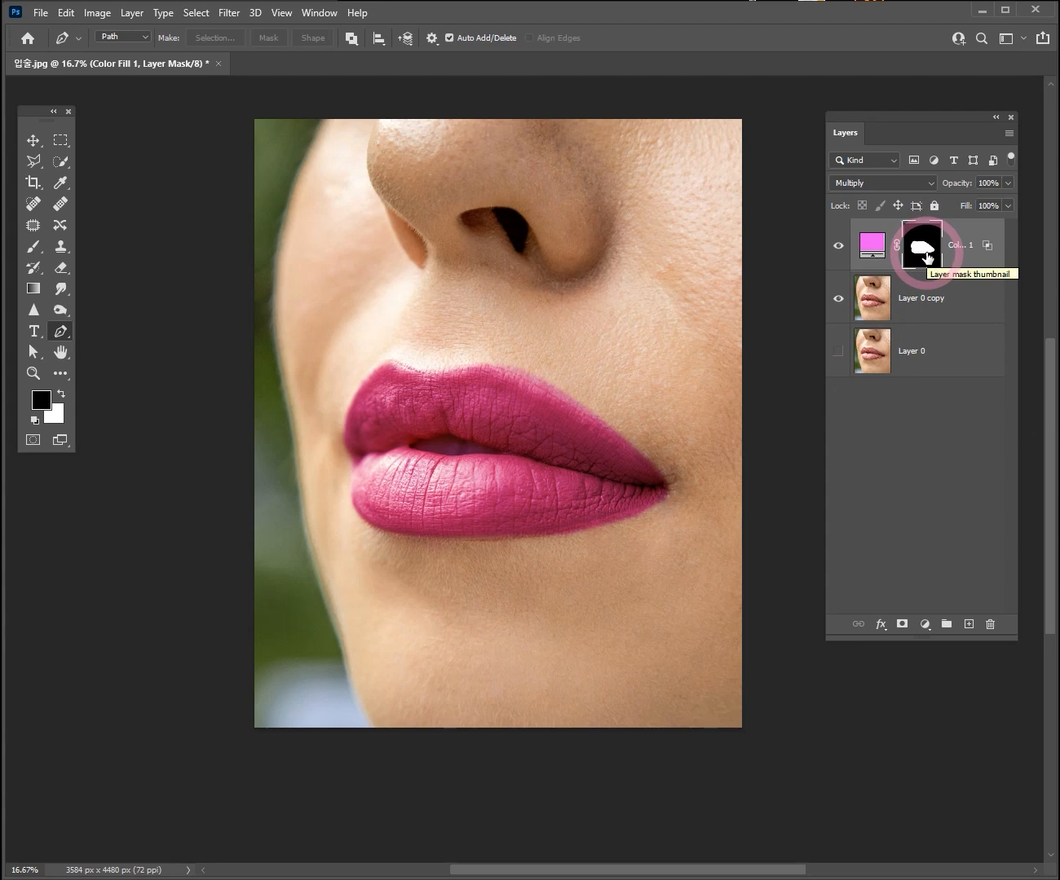
left_click(517, 439, "ctrl")
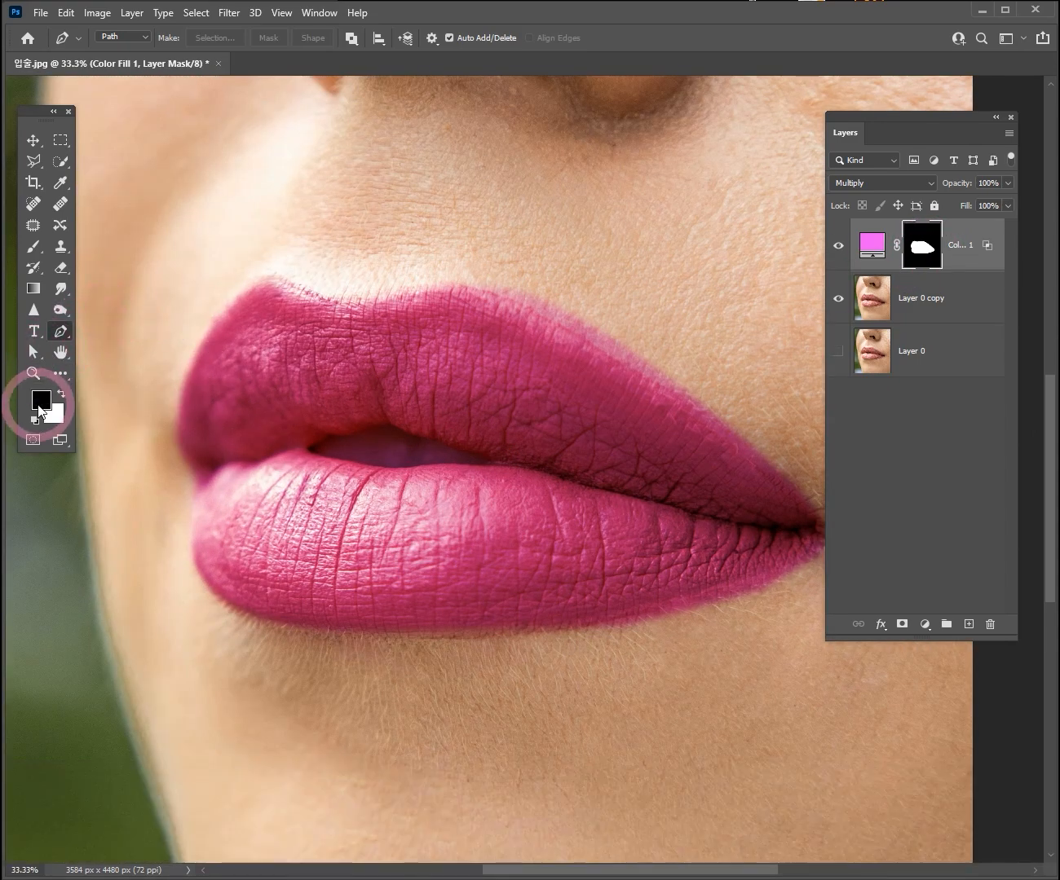
left_click(33, 246)
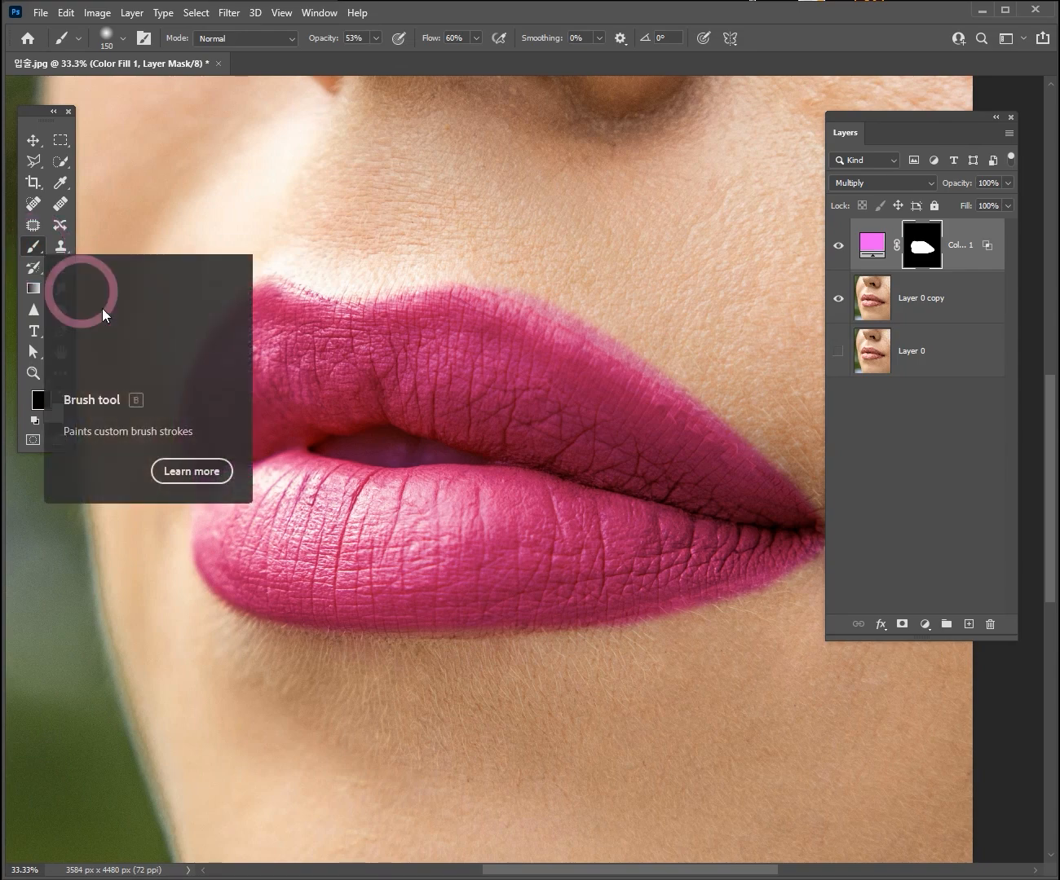
mouse_move(341, 438)
left_mouse_down()
mouse_move(389, 450)
mouse_move(328, 450)
mouse_move(459, 452)
mouse_move(315, 448)
mouse_move(480, 461)
mouse_move(331, 446)
mouse_move(479, 458)
mouse_move(353, 450)
mouse_move(375, 474)
left_mouse_up()
scroll(571, 448, "down", 3)
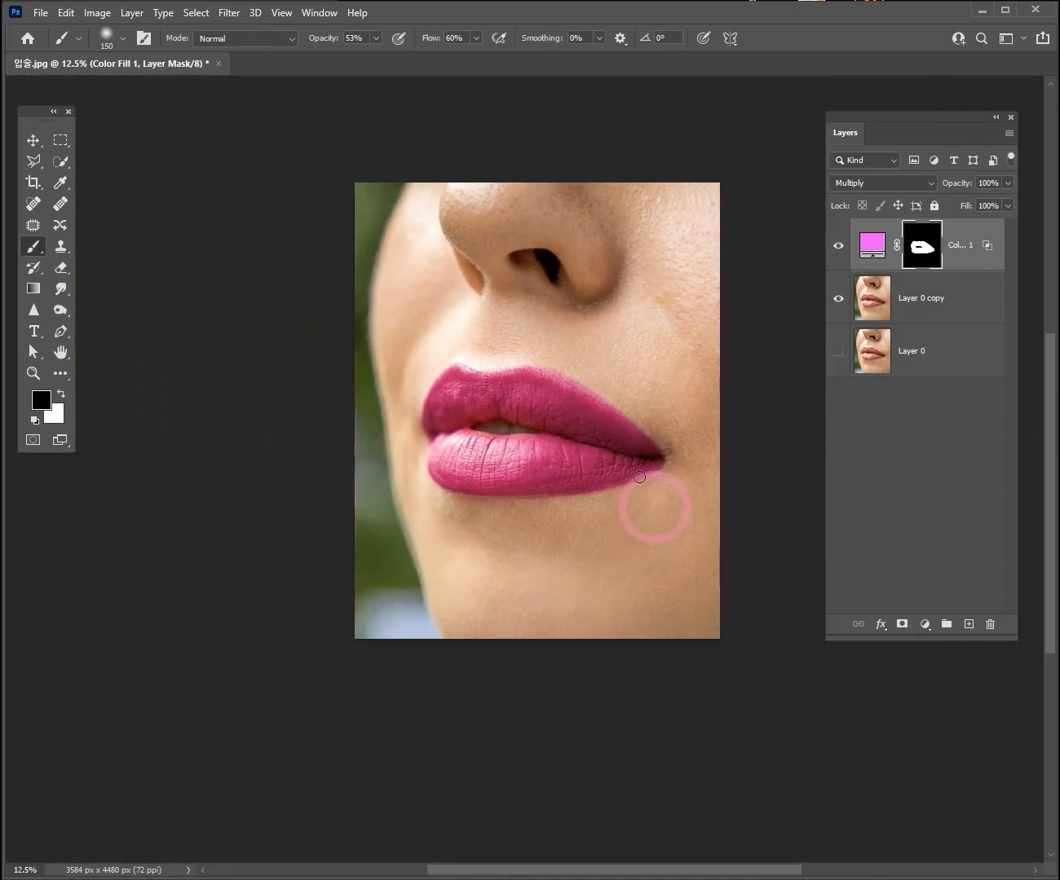
Inspect the magenta lips and their masked edges at several zoom levels
left_click(608, 387, "ctrl+alt")
left_click(626, 372, "ctrl")
left_click(626, 374, "ctrl")
left_click_drag(672, 387, 629, 462)
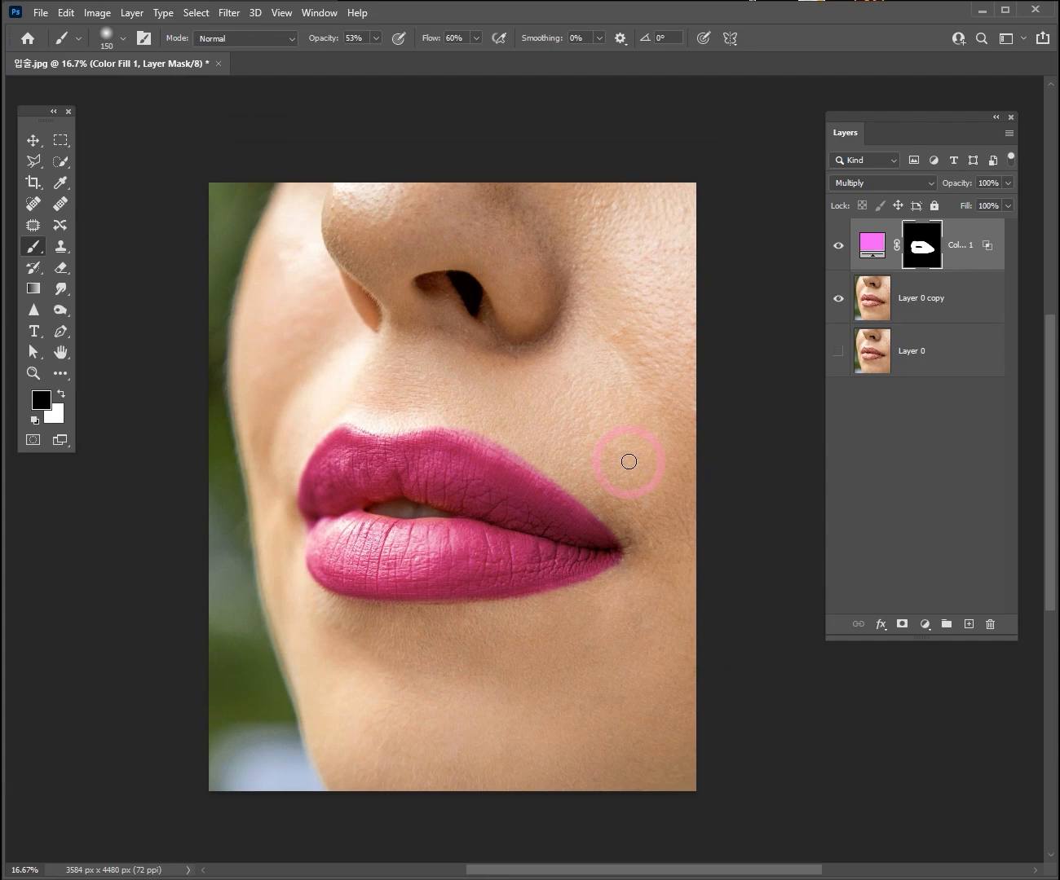
key("ctrl+space")
left_click(523, 461)
left_click(505, 471, "ctrl+alt")
key("ctrl+space")
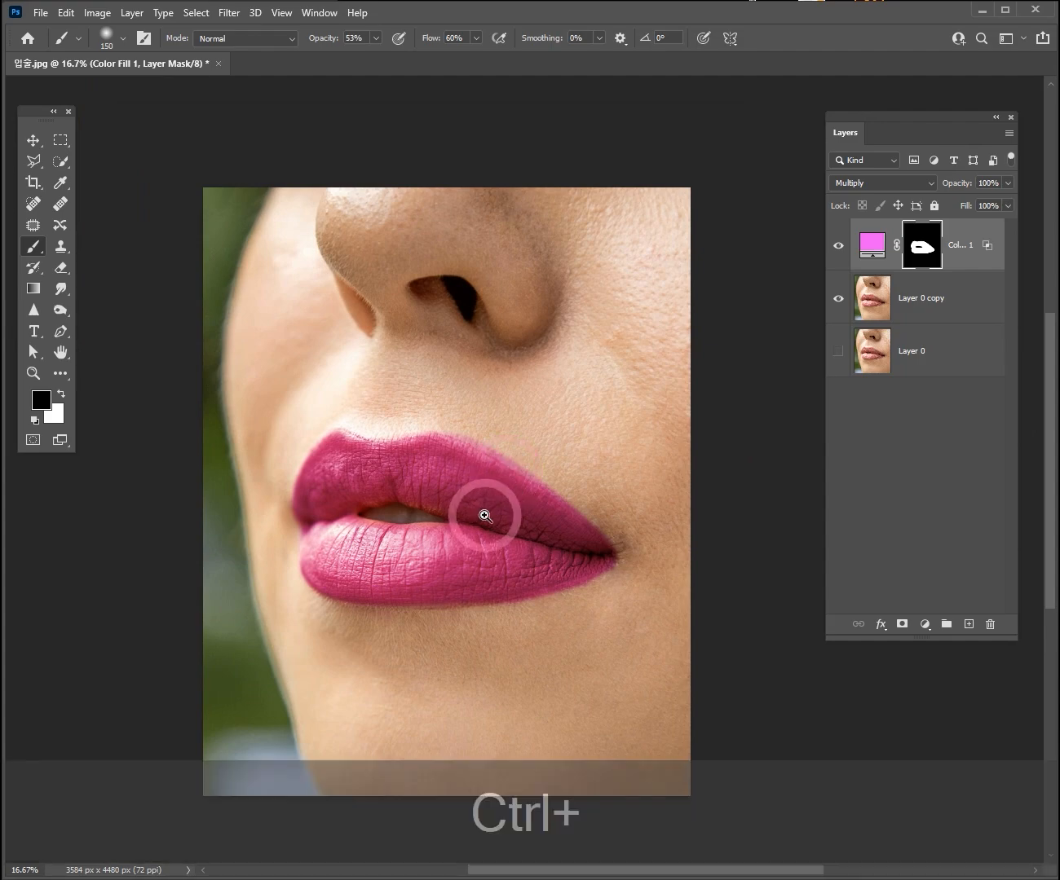
left_click(465, 517)
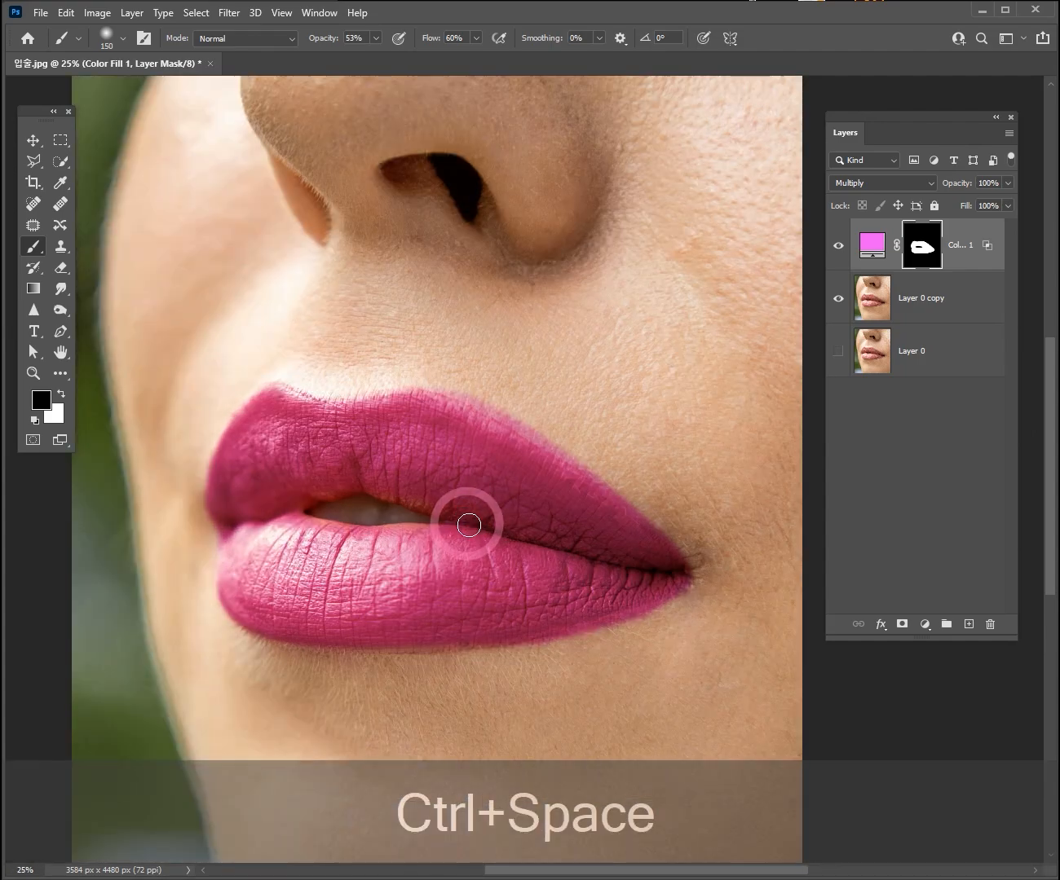
left_click(483, 472, "alt")
mouse_move(541, 553)
left_mouse_down()
mouse_move(402, 462)
mouse_move(509, 486)
mouse_move(512, 503)
left_mouse_up()
left_click_drag(536, 393, 547, 443)
left_click_drag(620, 532, 582, 504)
key("ctrl+space")
left_click_drag(478, 493, 507, 508)
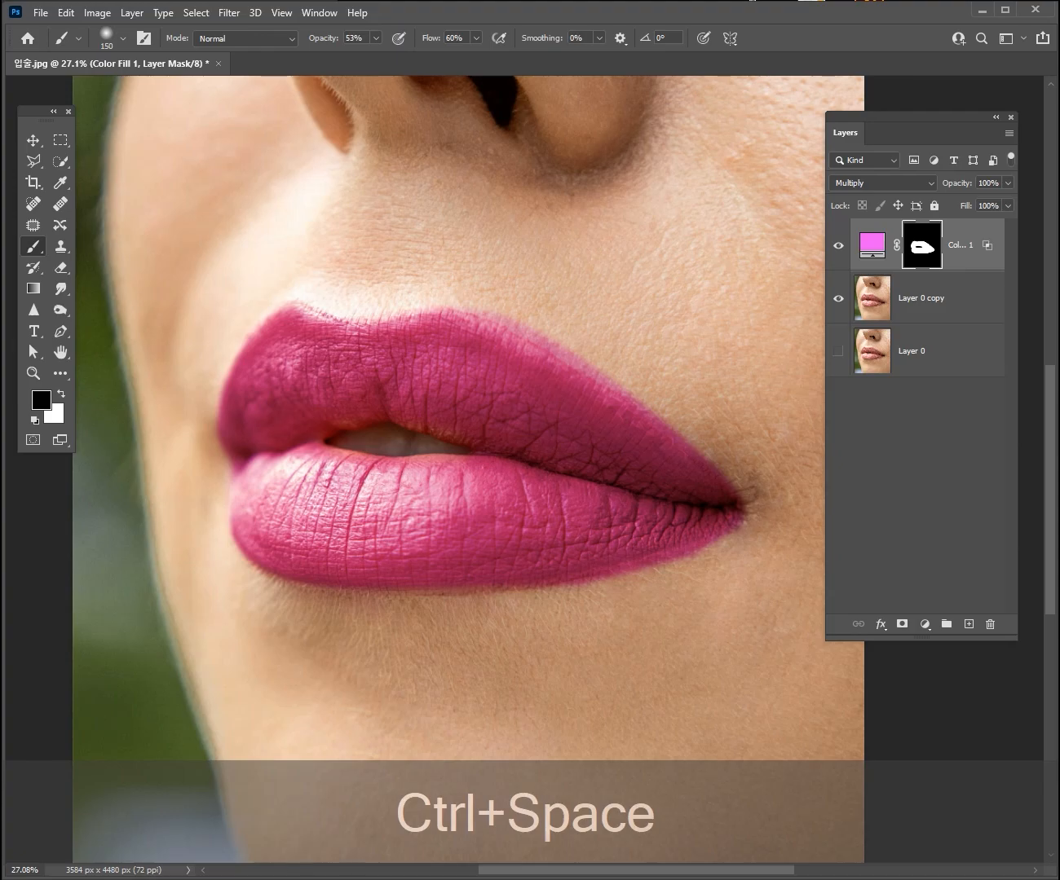